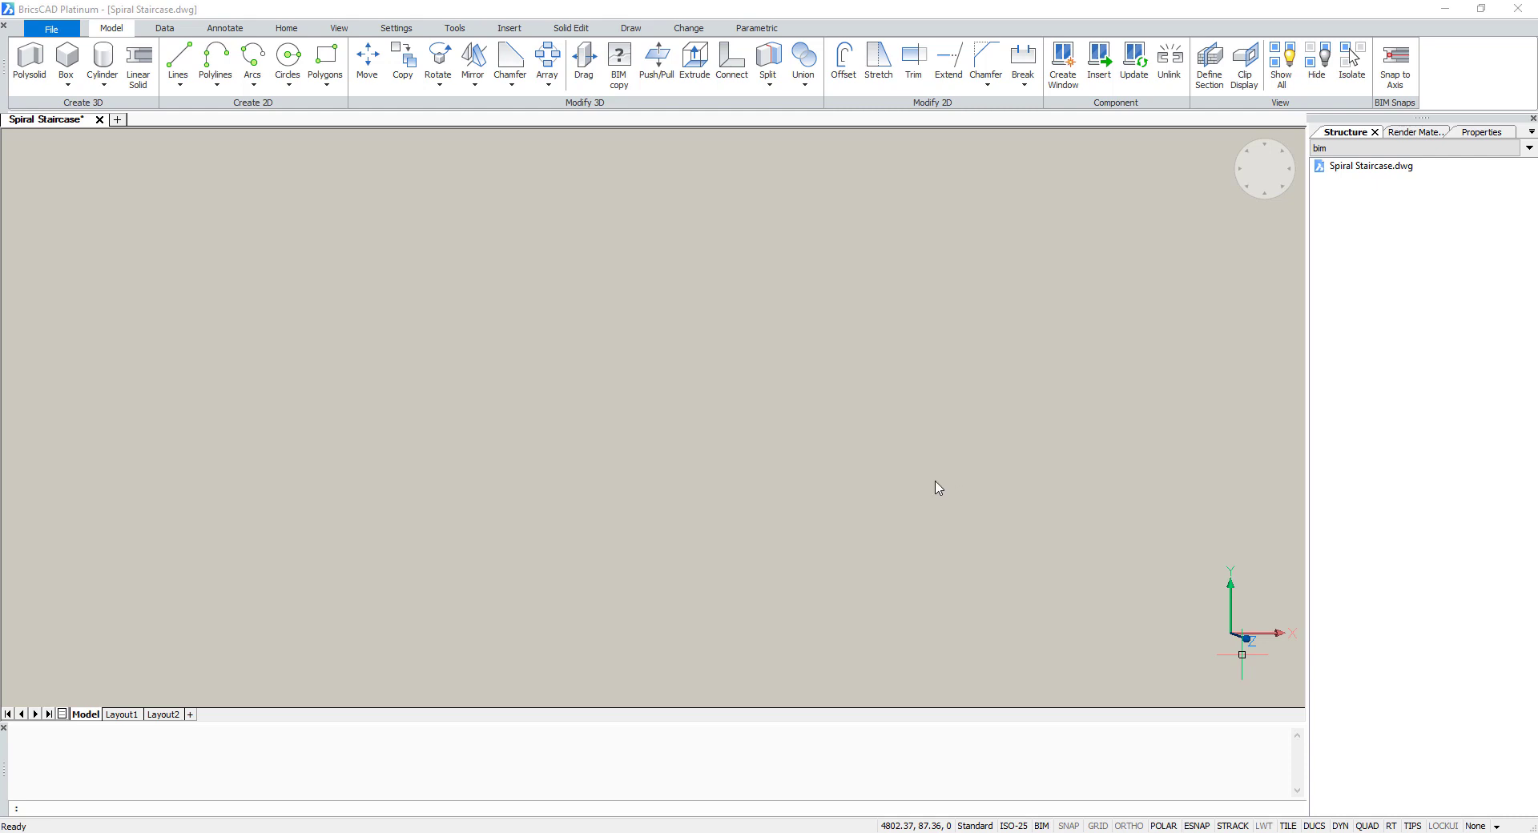
Draw an outer circle of radius 800 and a concentric inner circle of radius 100
click(287, 55)
click(634, 424)
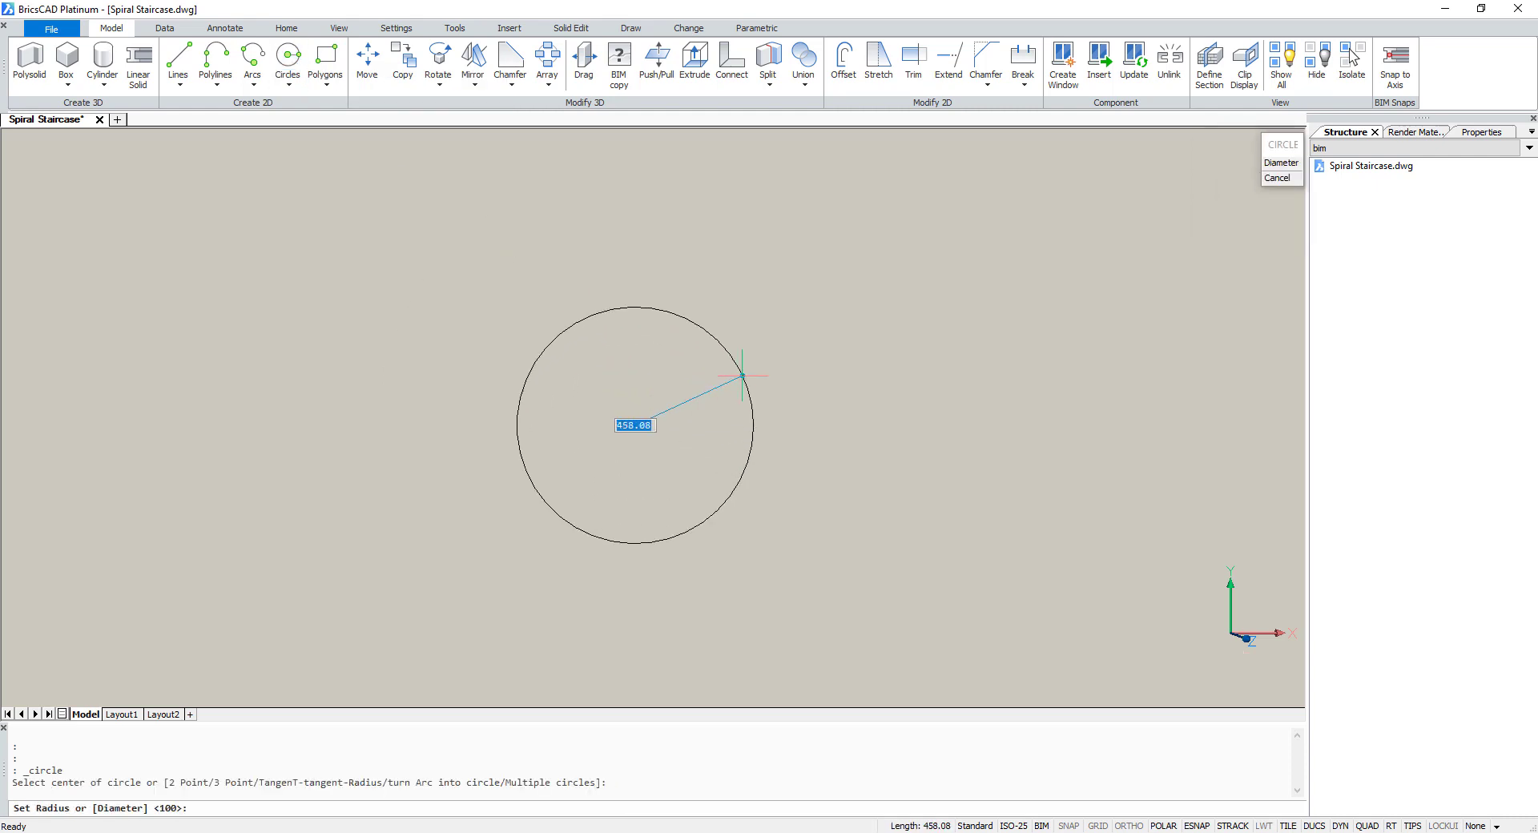
text(800)
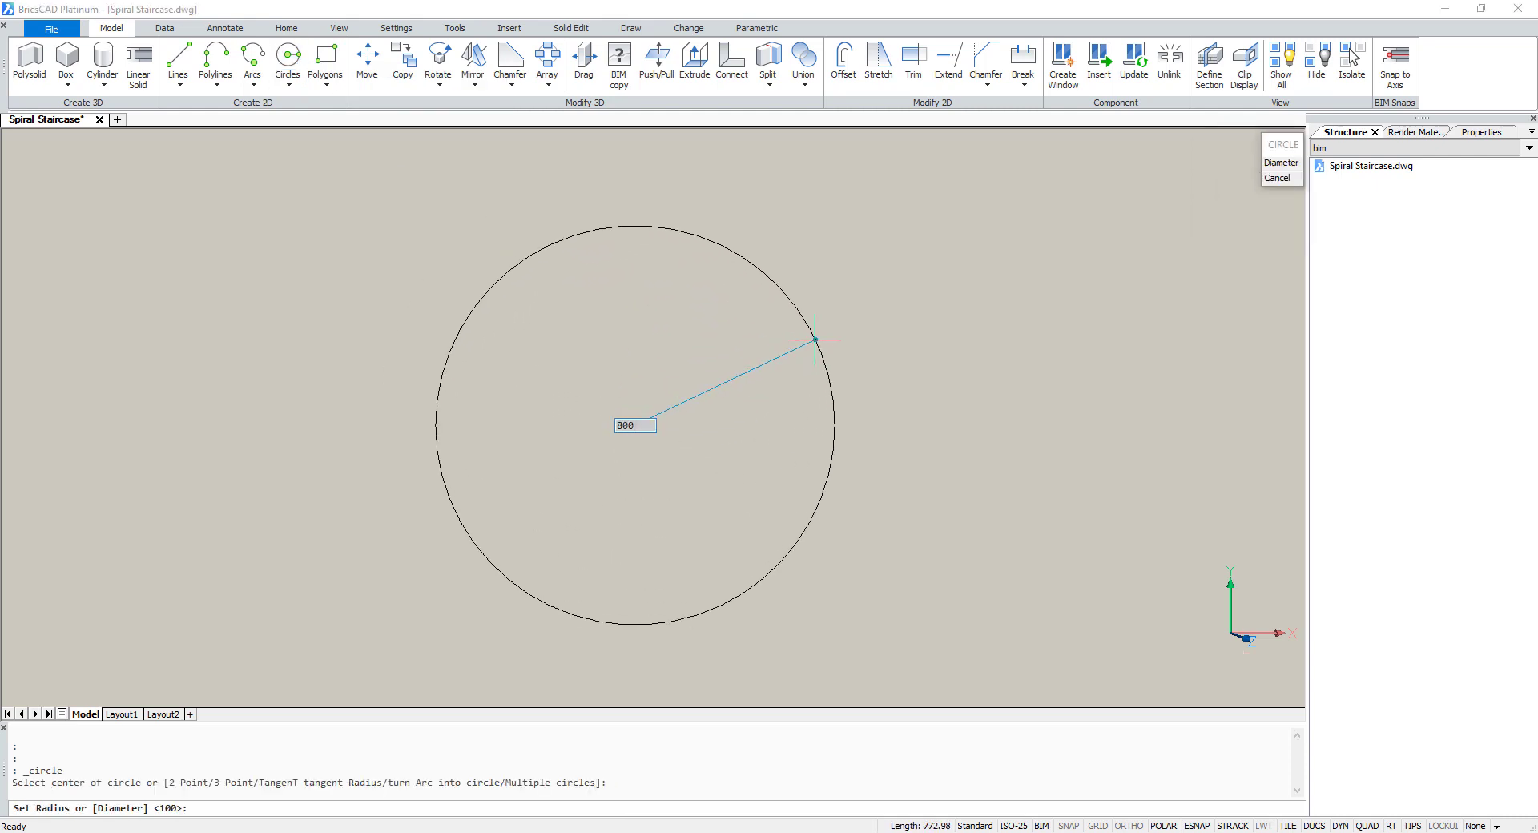
key(Return)
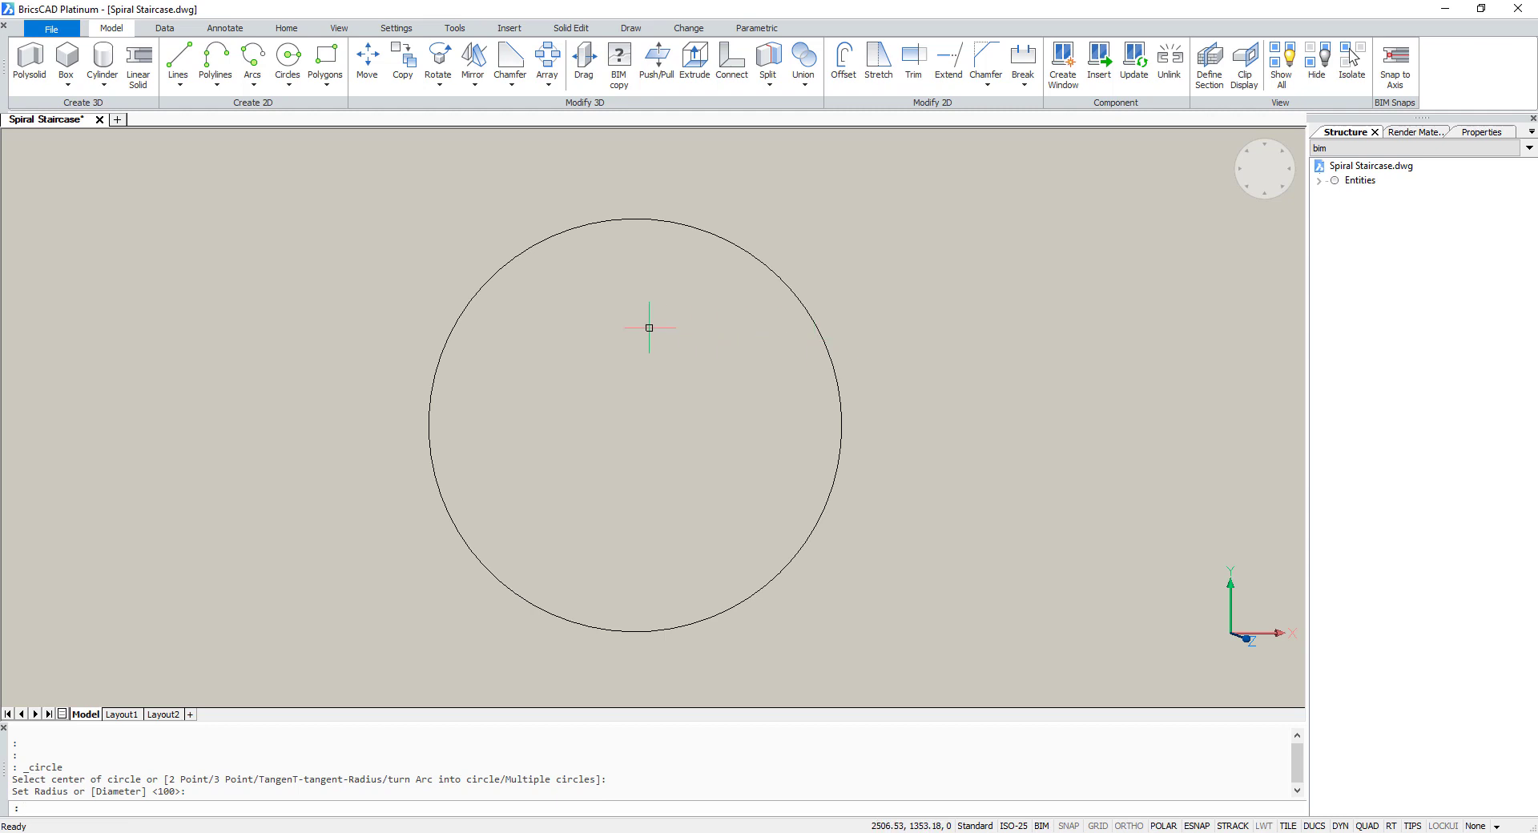
key(Return)
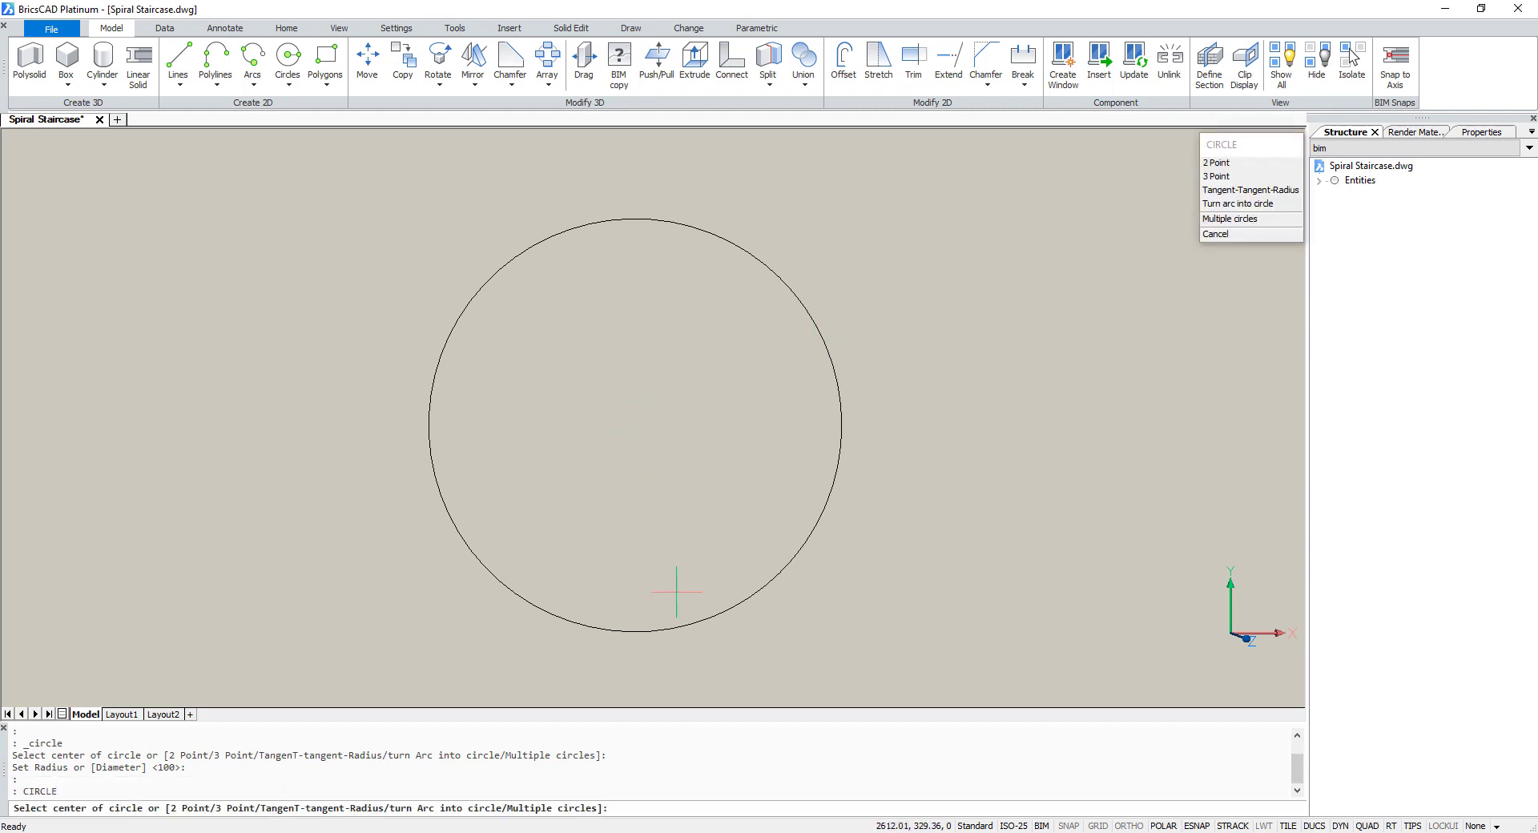
click(685, 644)
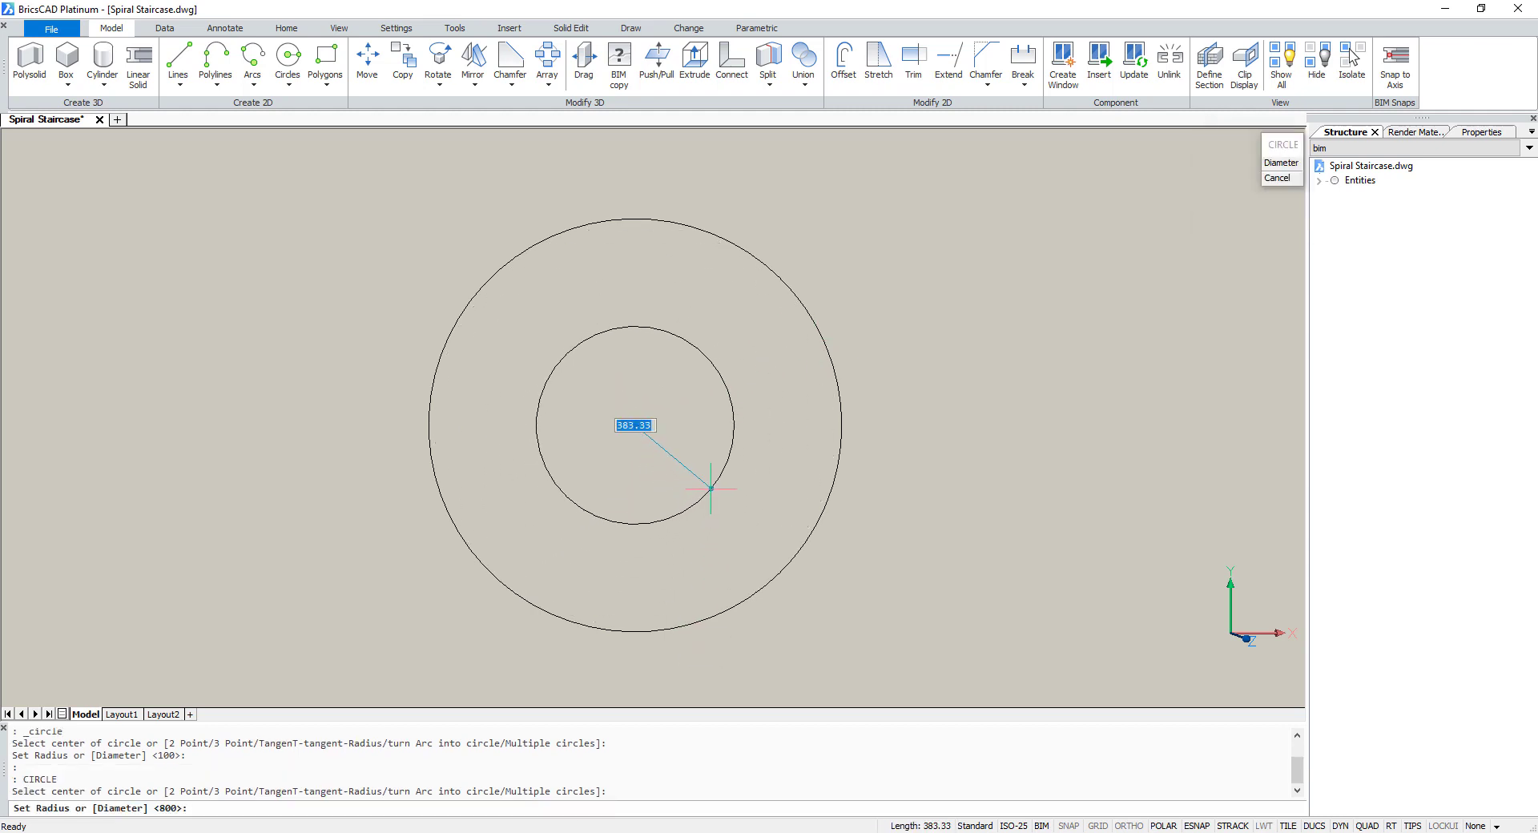
text(100)
key(Return)
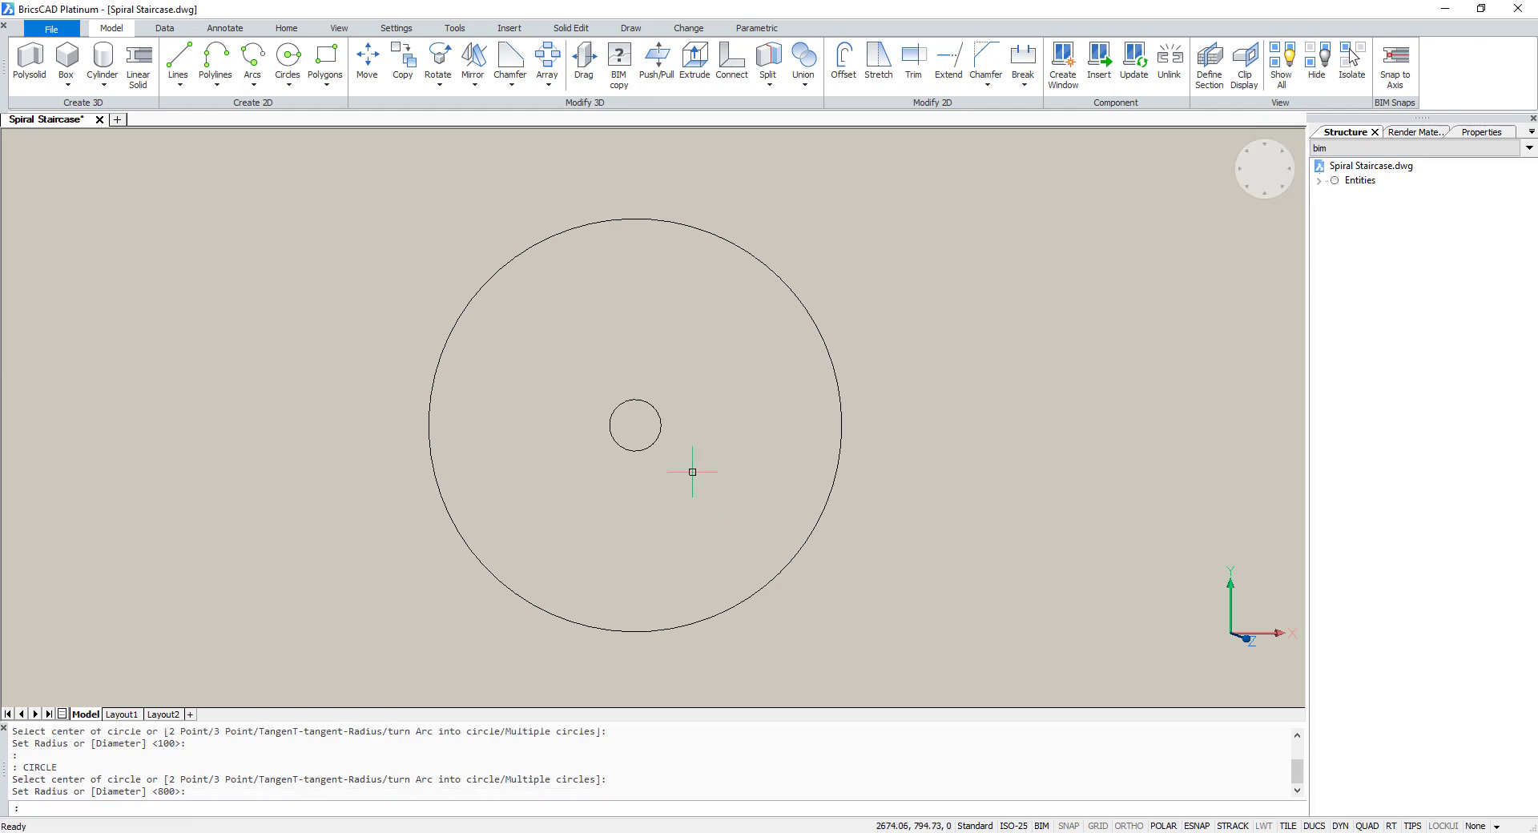
Draw a radial line from the circles' centre out to the outer circle
click(178, 56)
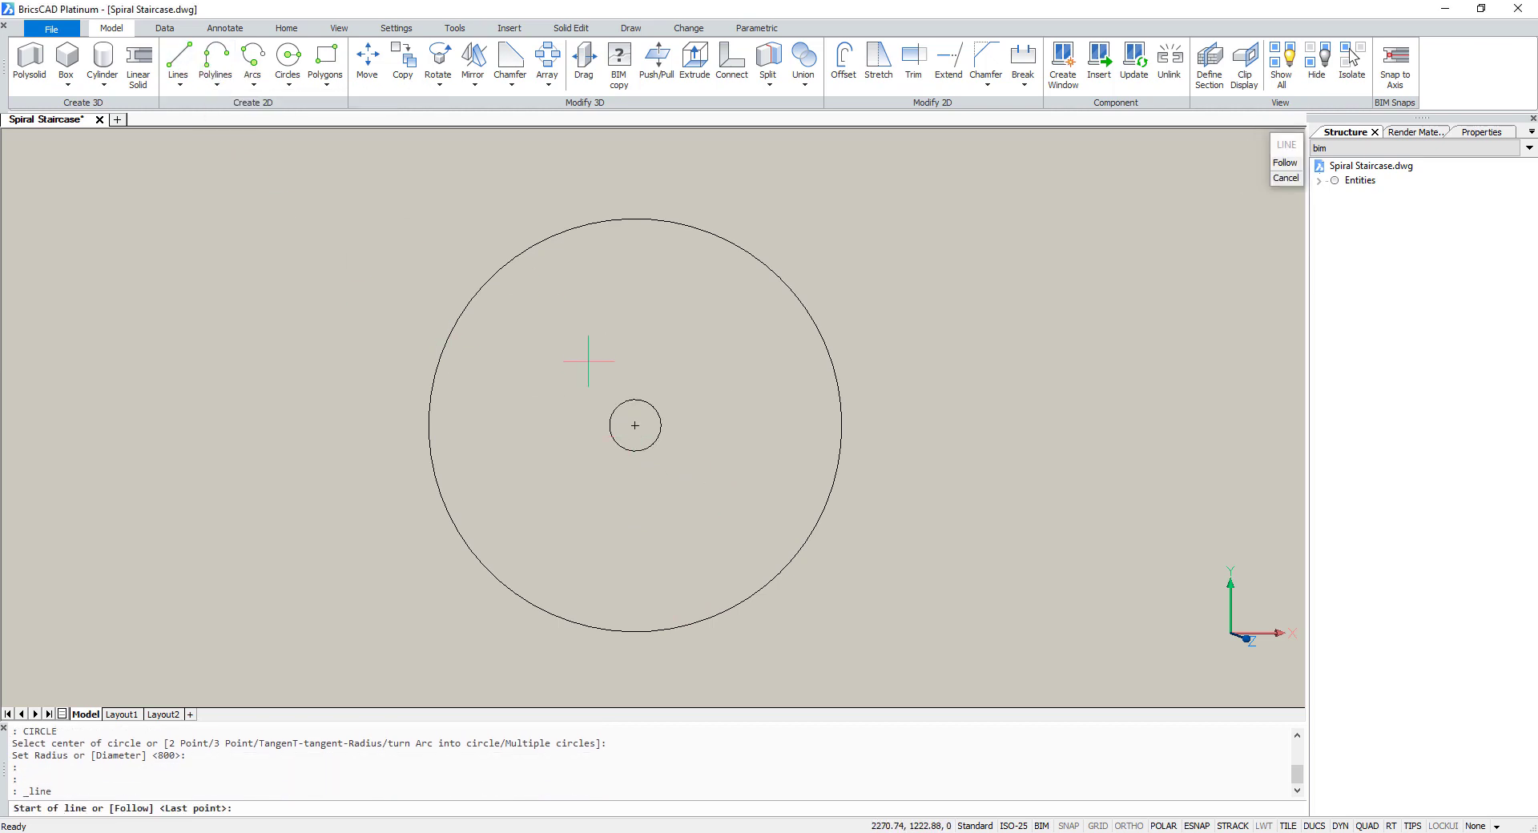
click(645, 451)
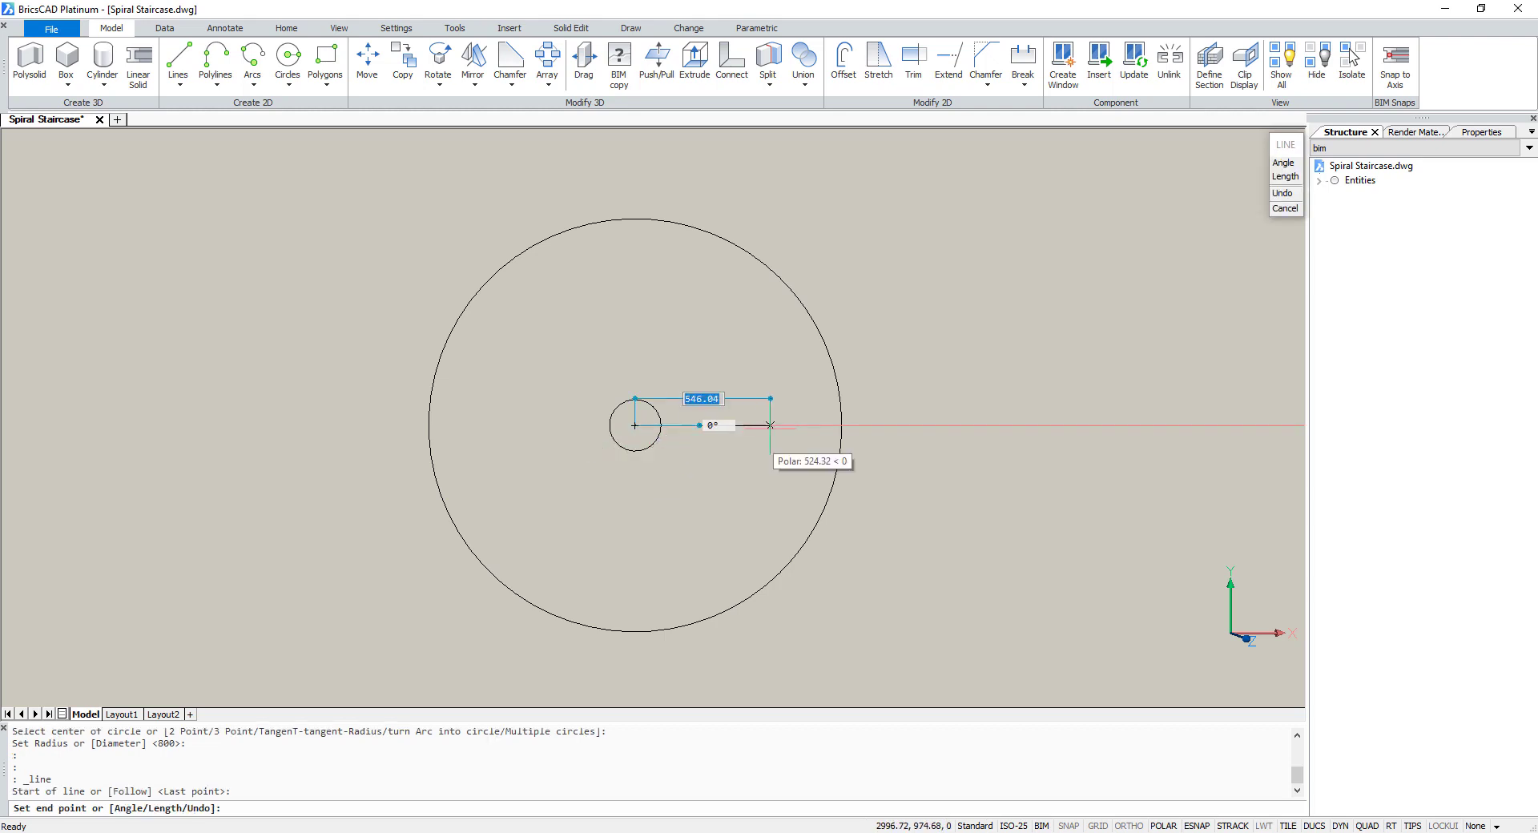
click(839, 423)
key(Return)
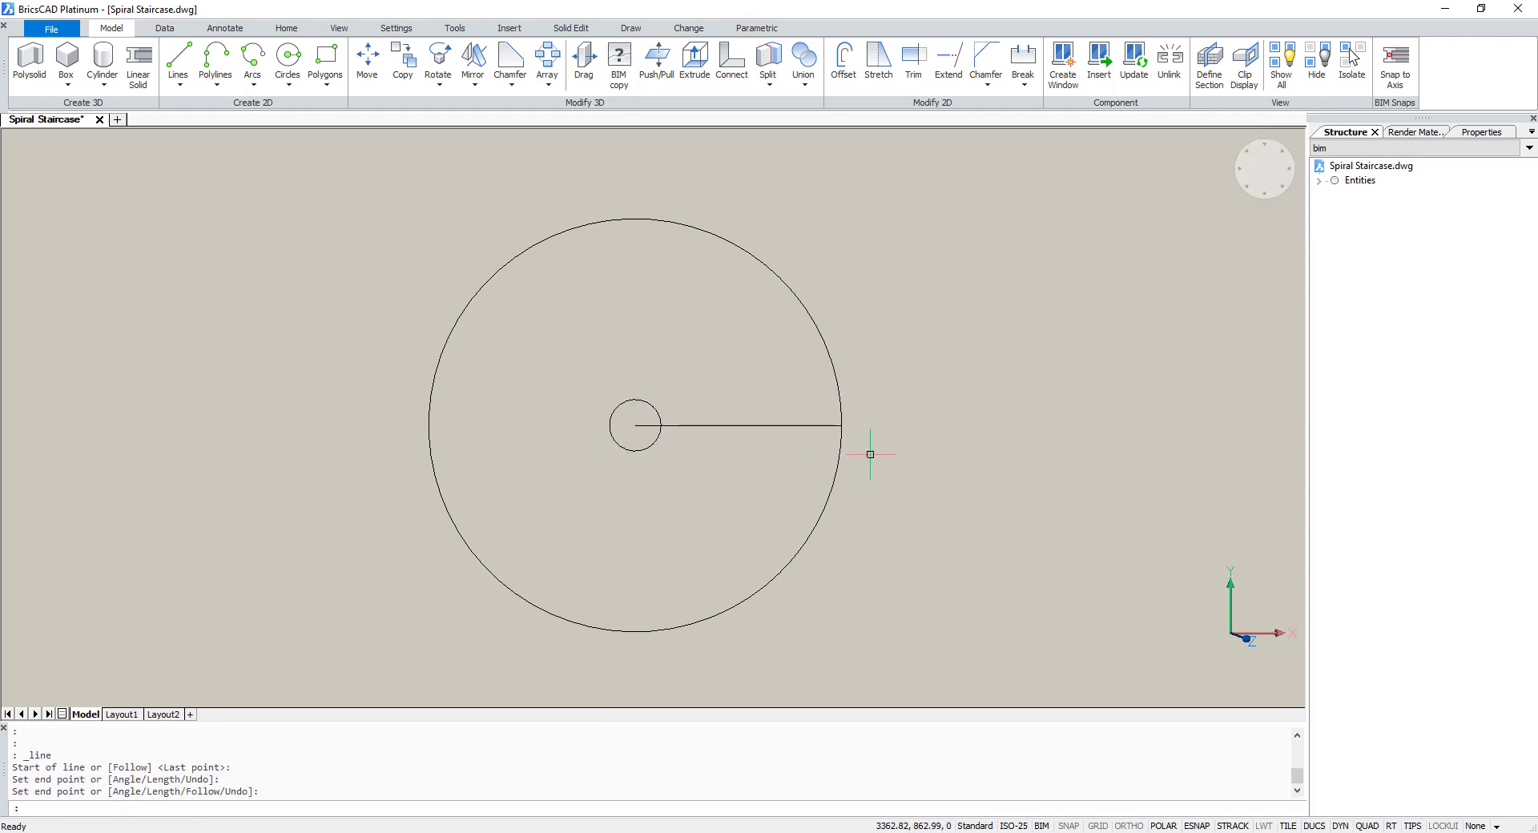
Polar-array the radial line around the centre with 20 items
click(813, 425)
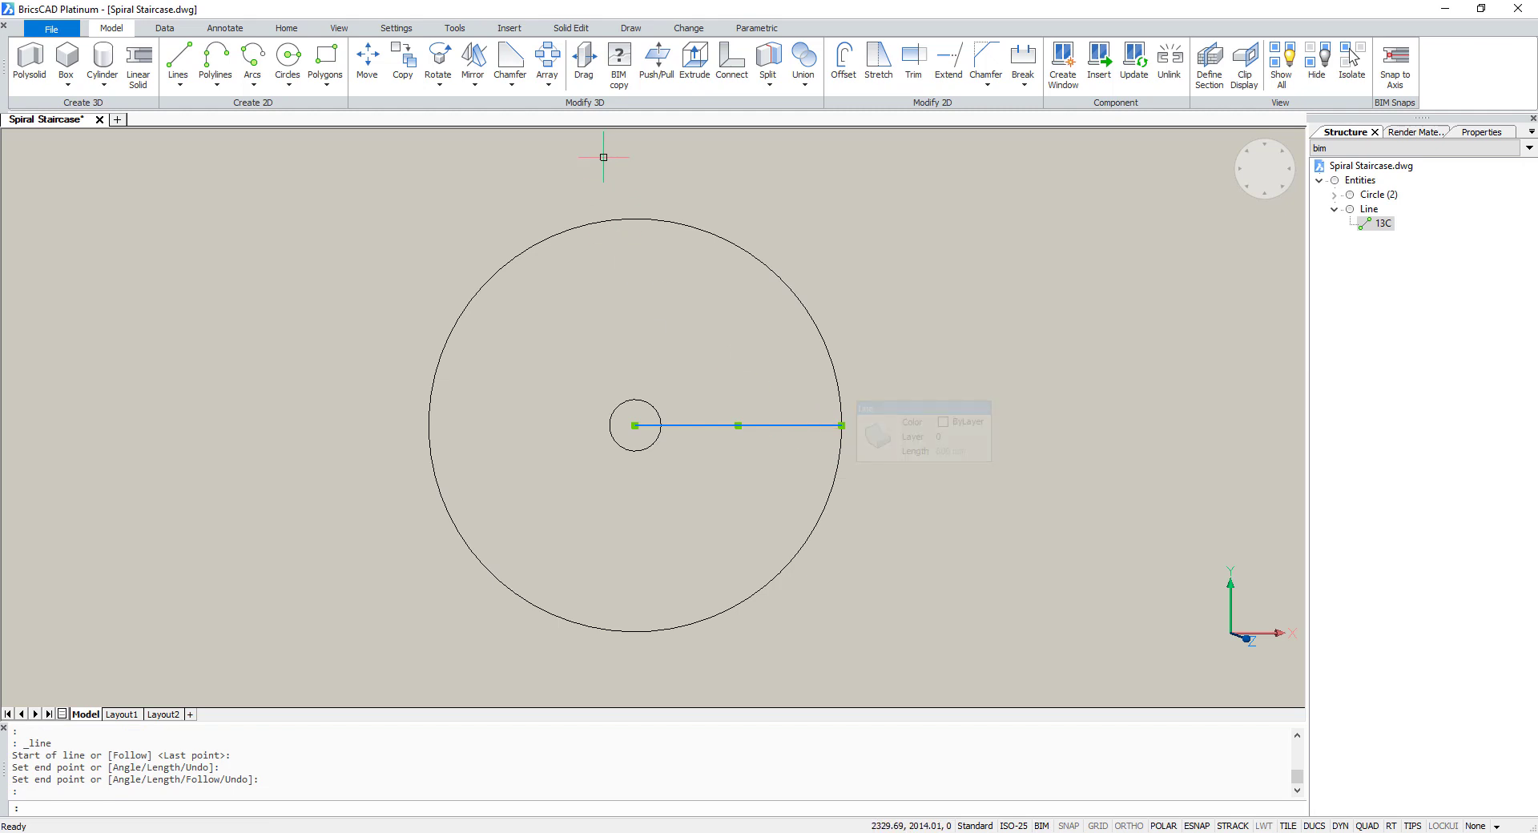
click(547, 76)
click(592, 231)
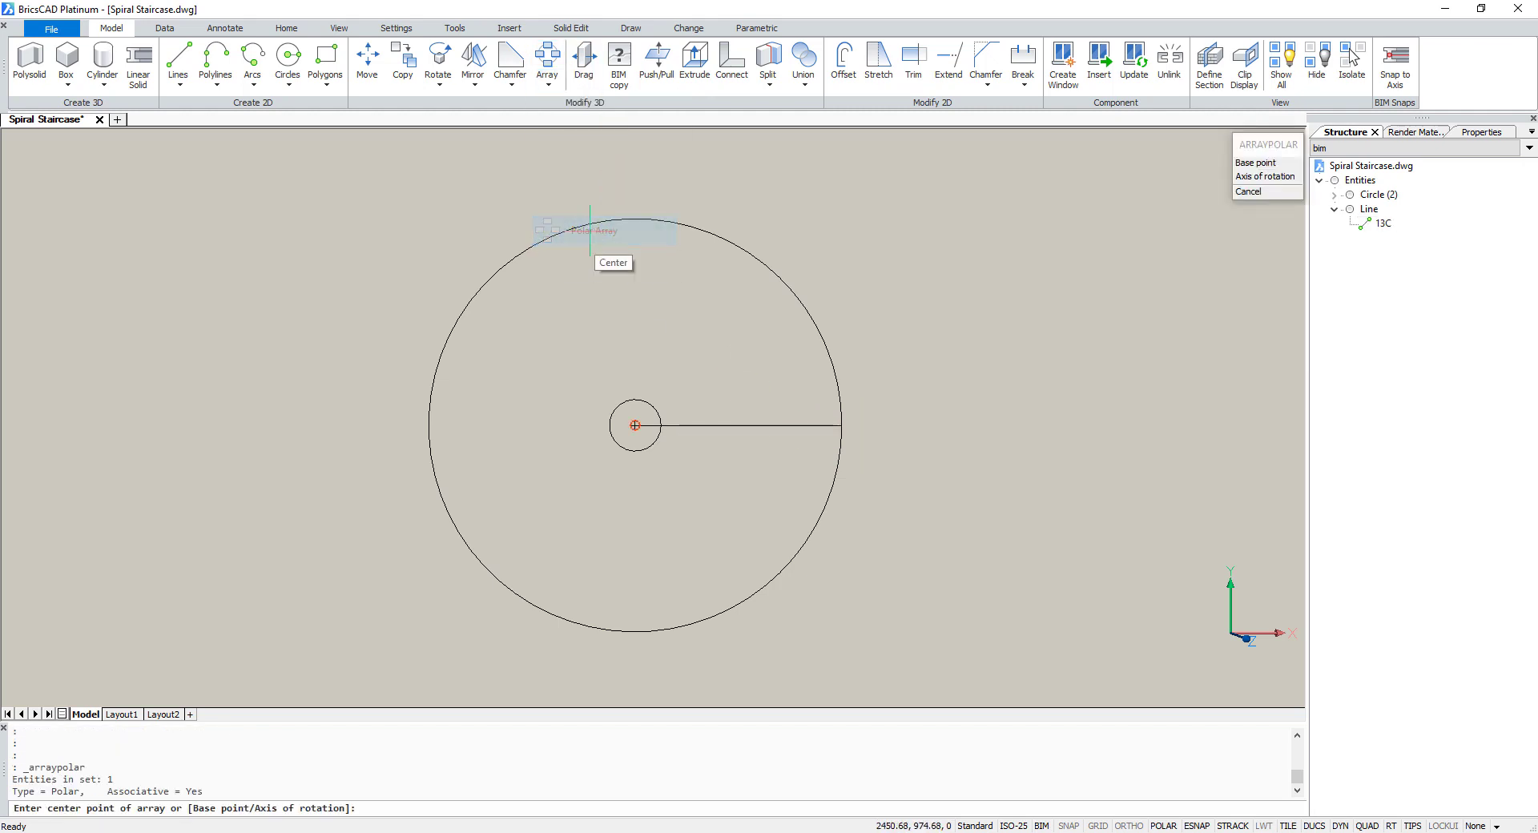
click(635, 425)
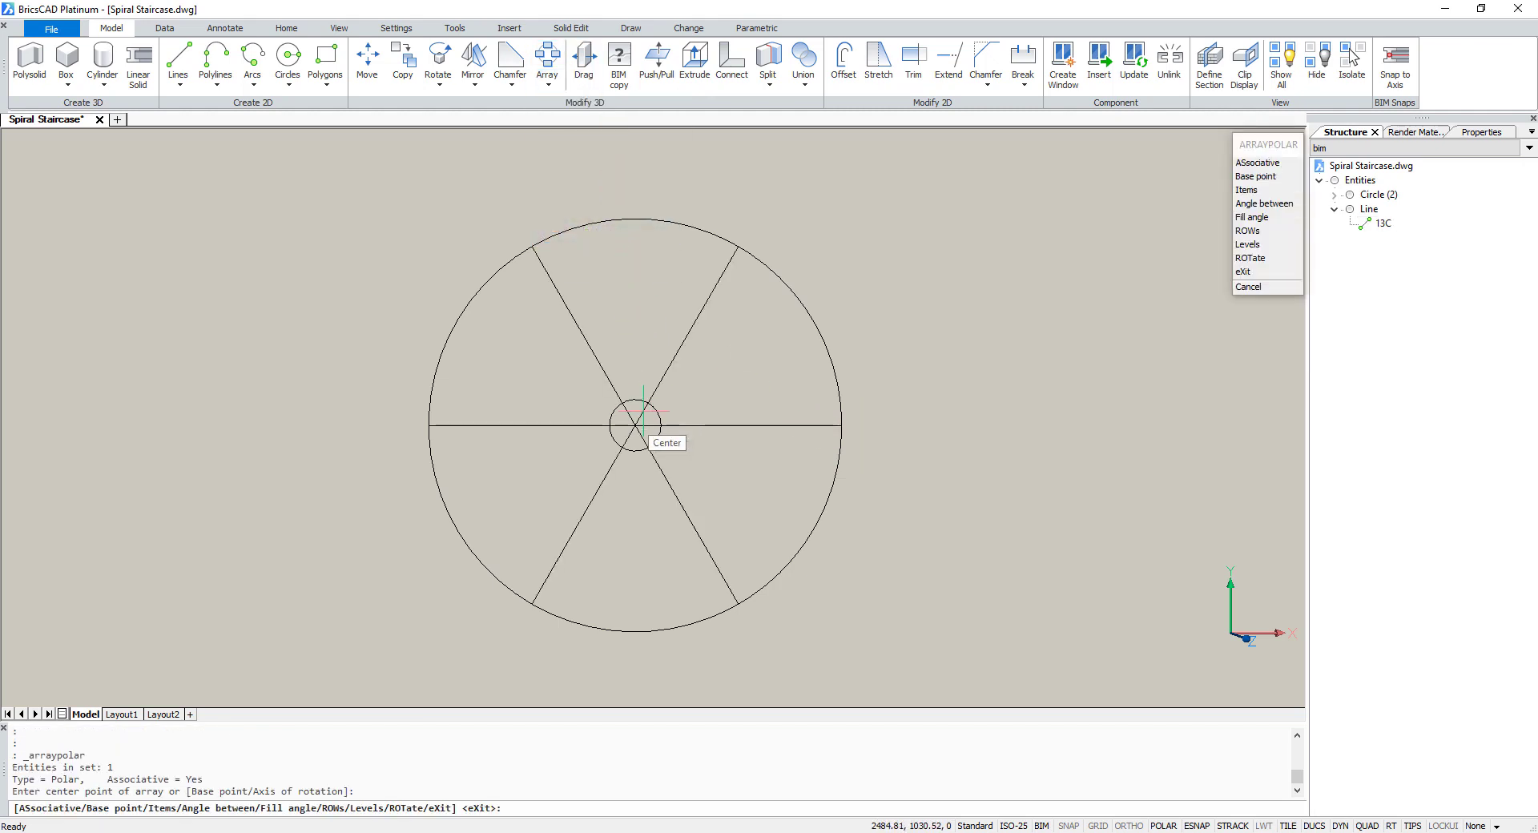
click(1239, 189)
text(20)
key(Return)
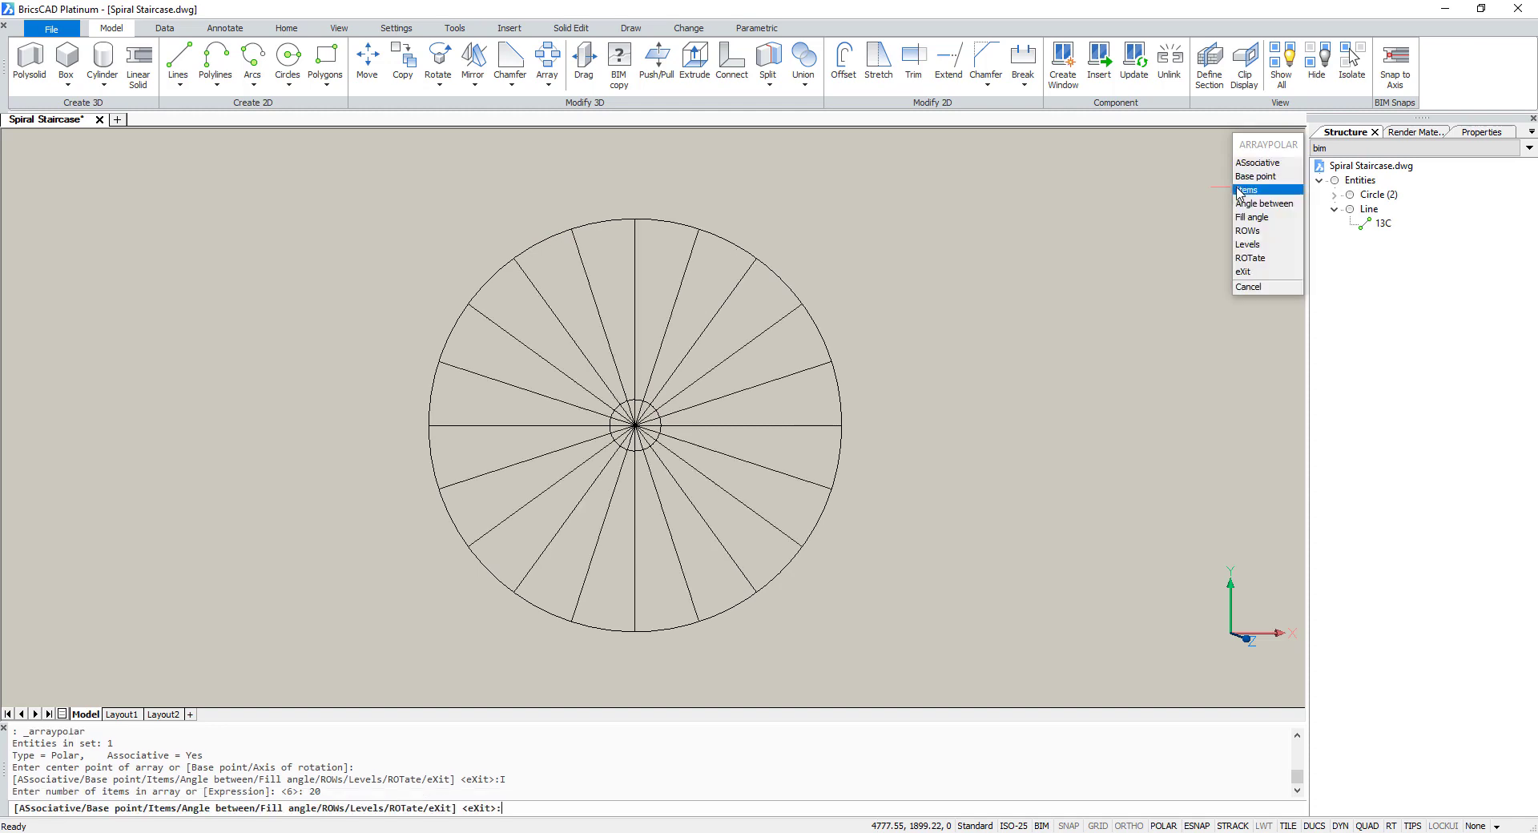
key(Escape)
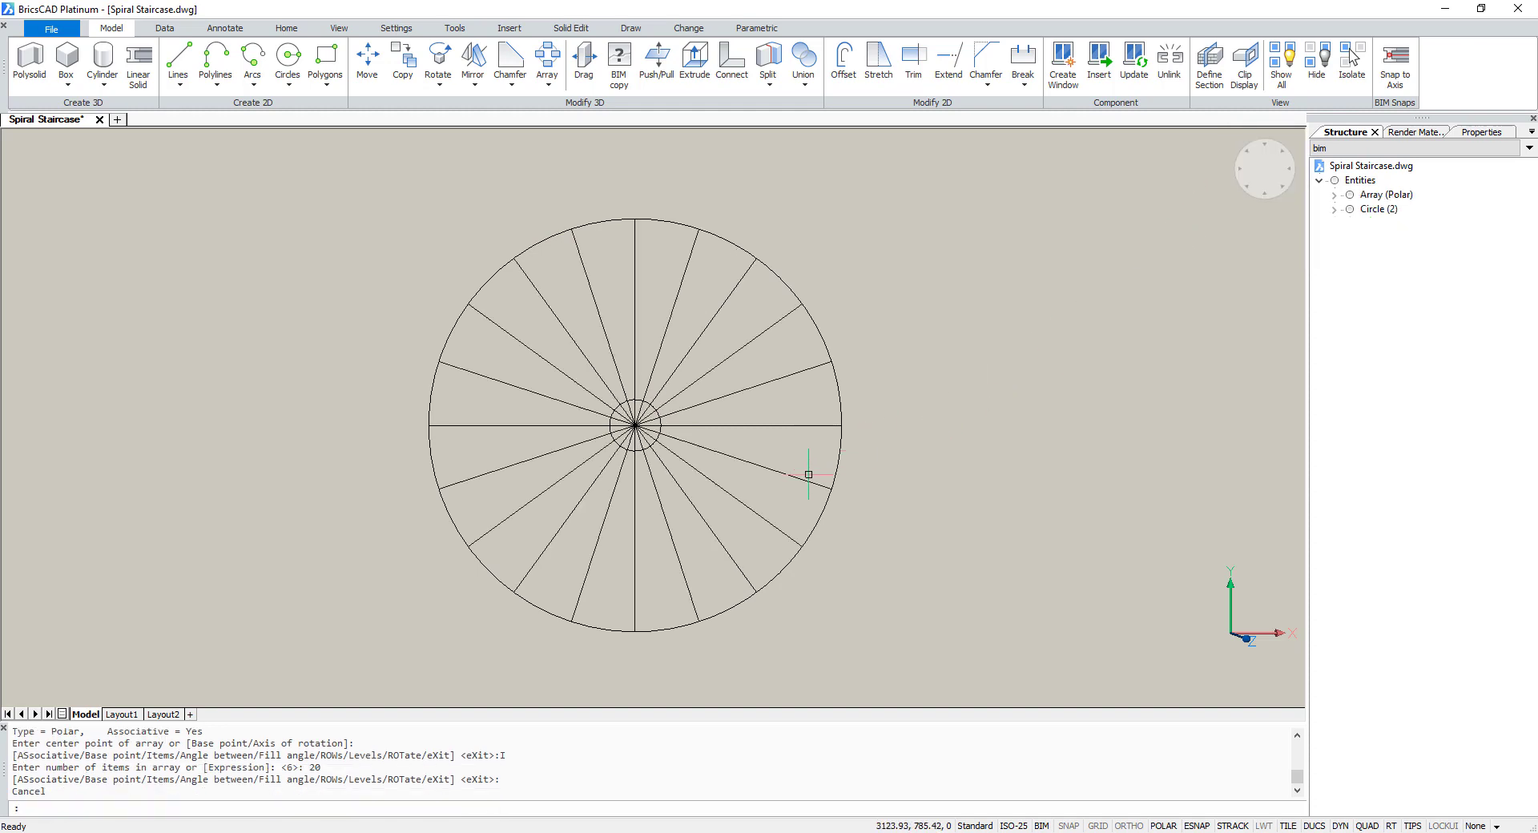
click(808, 475)
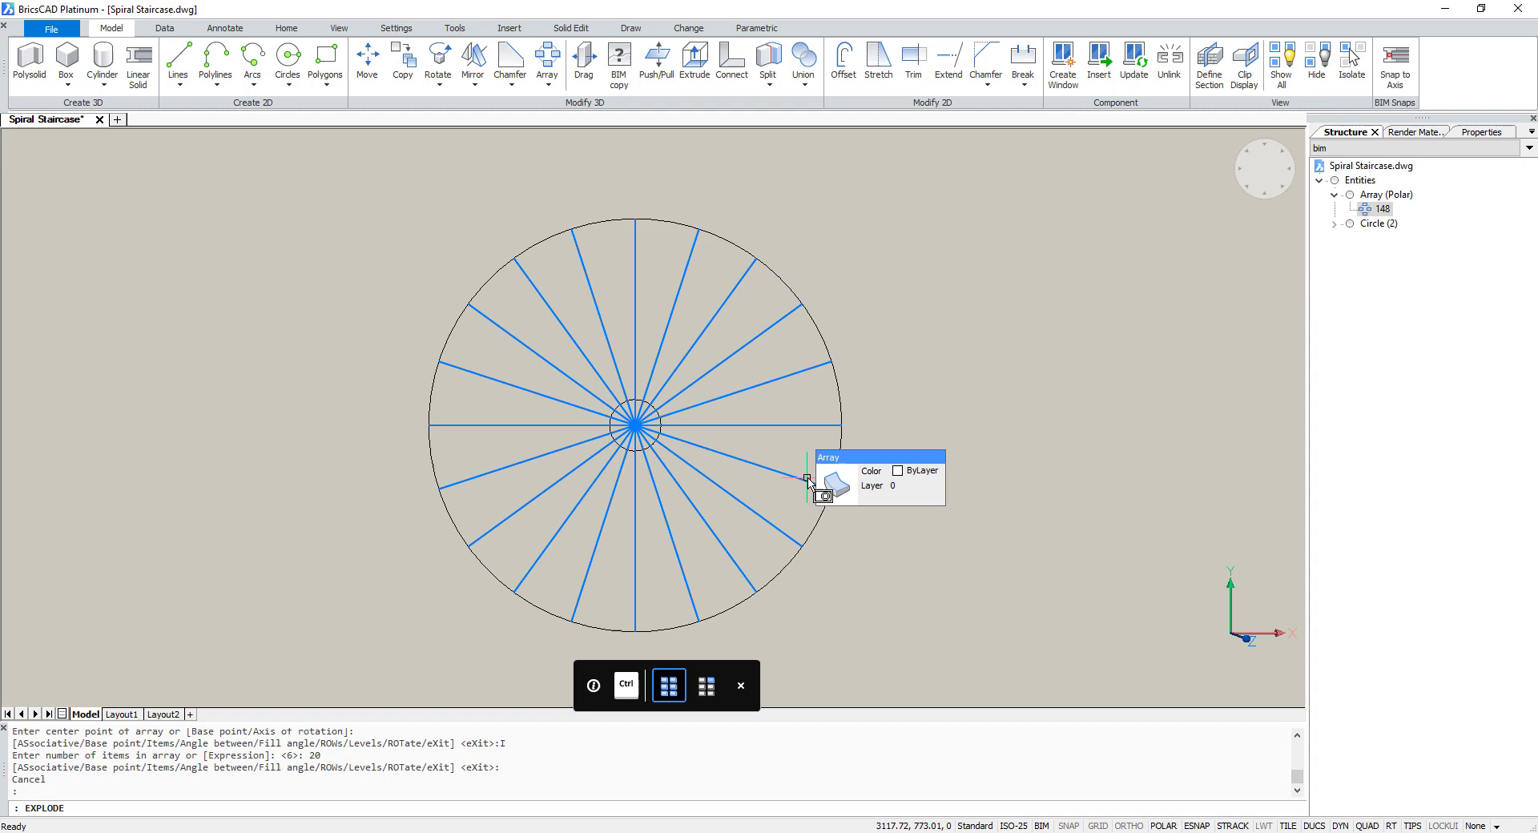
Explode the array and select all lines plus the inner circle as trim edges
key(Return)
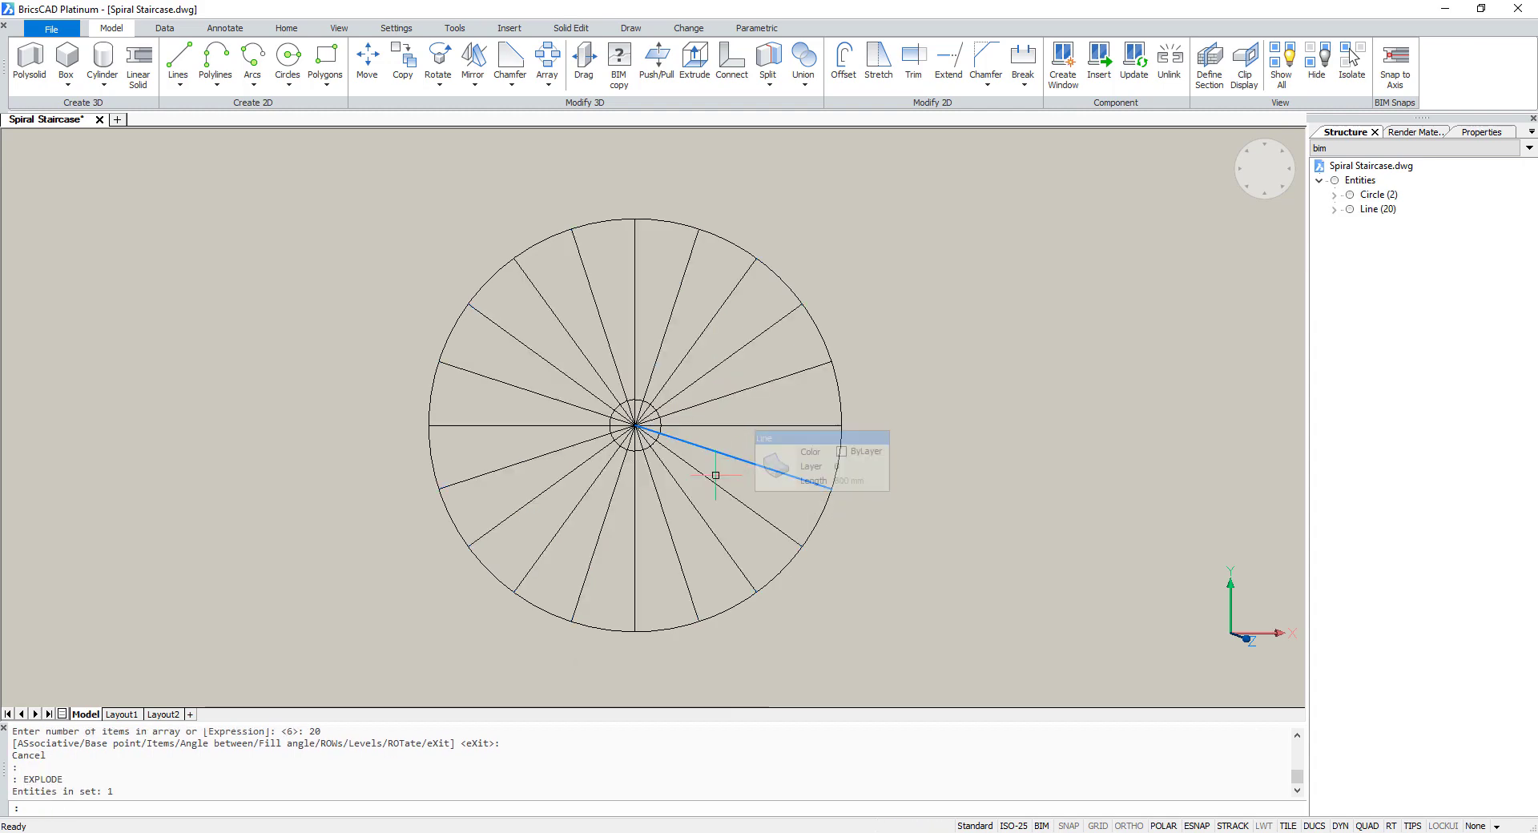
scroll(706, 479, up, 2)
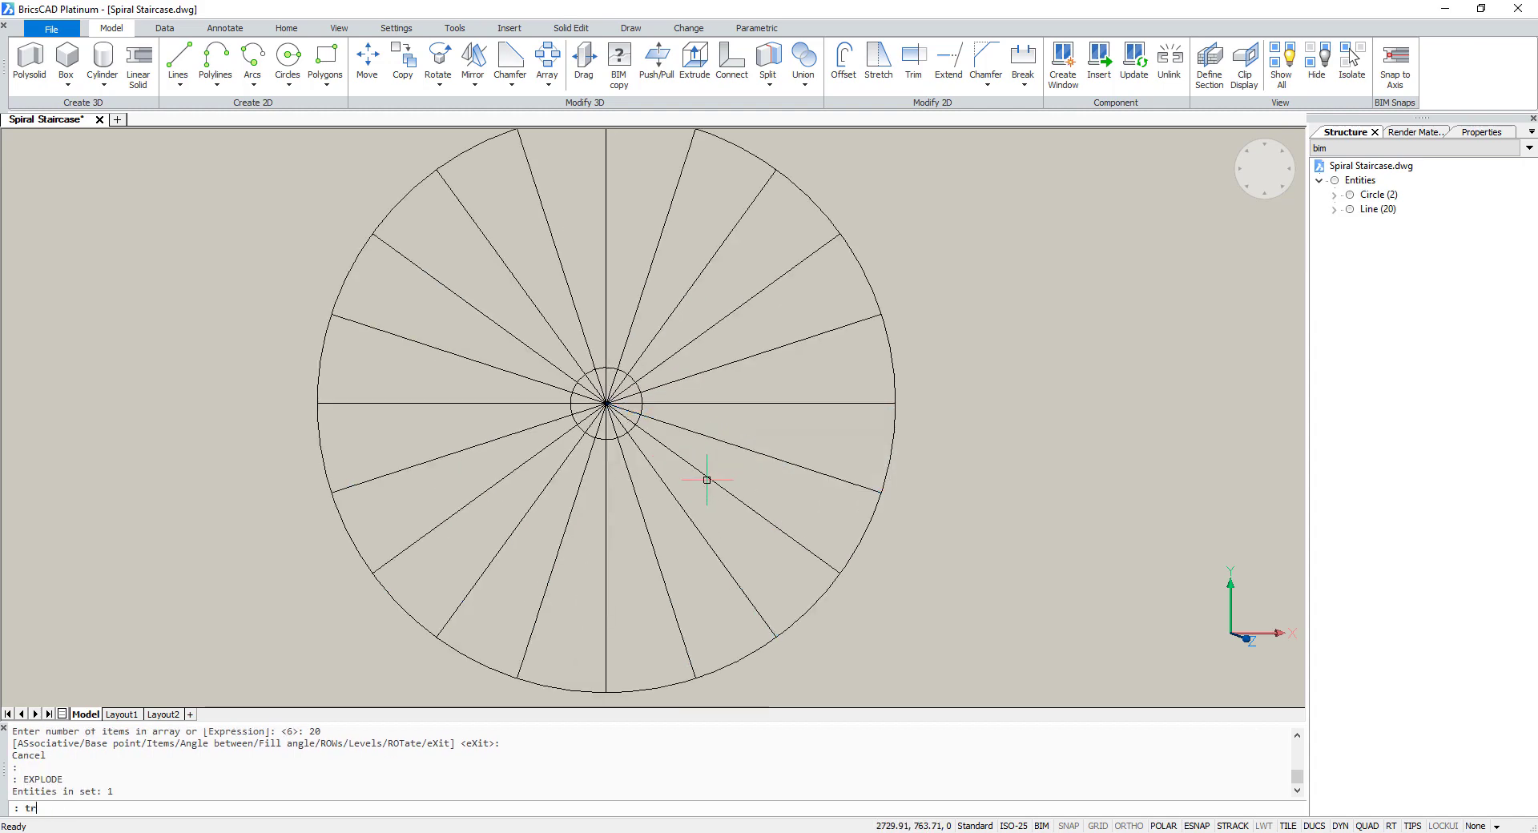
key(Return)
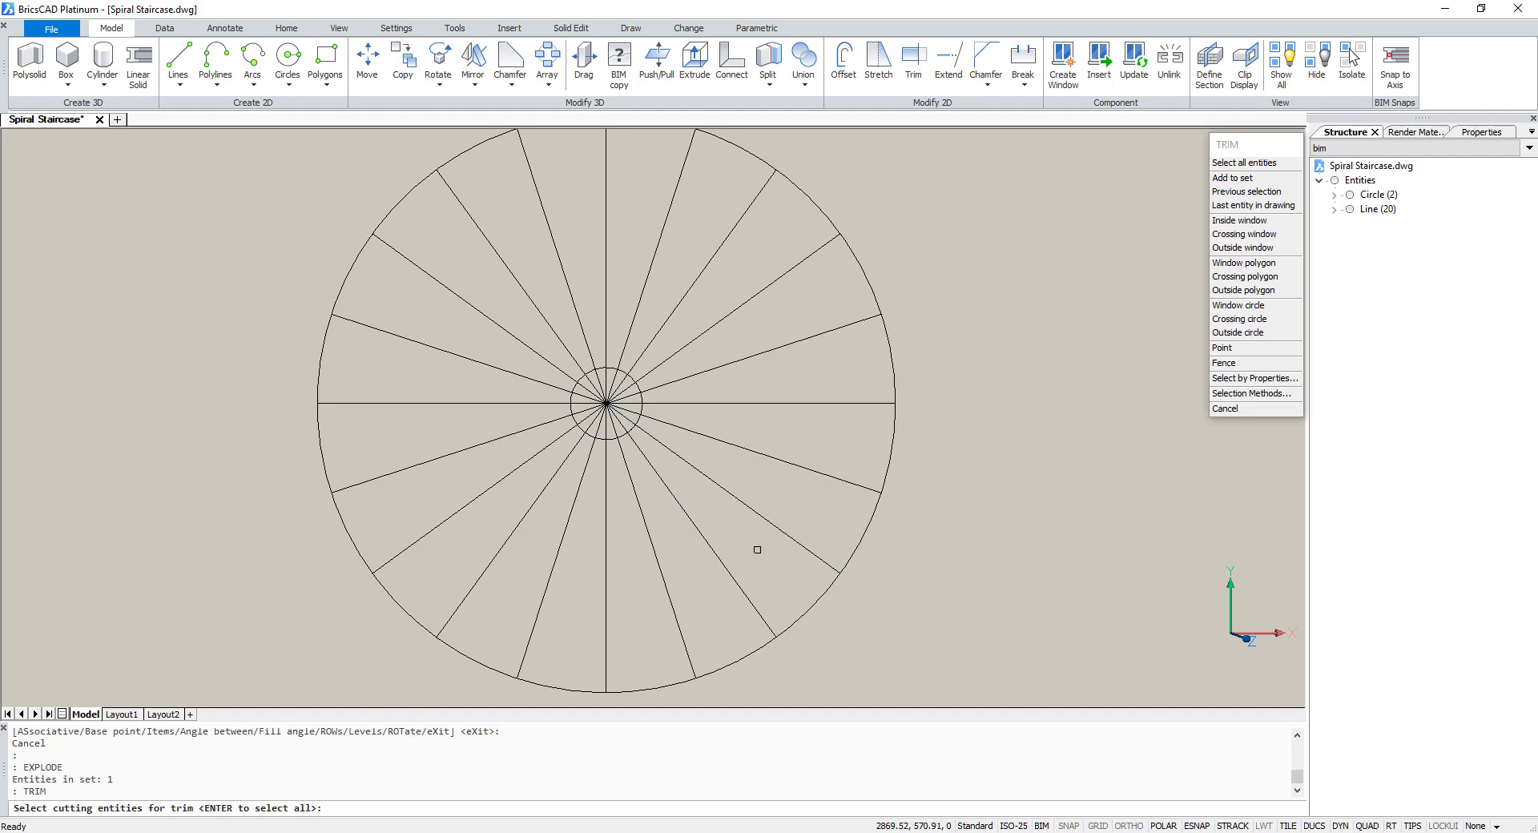
click(823, 531)
click(486, 308)
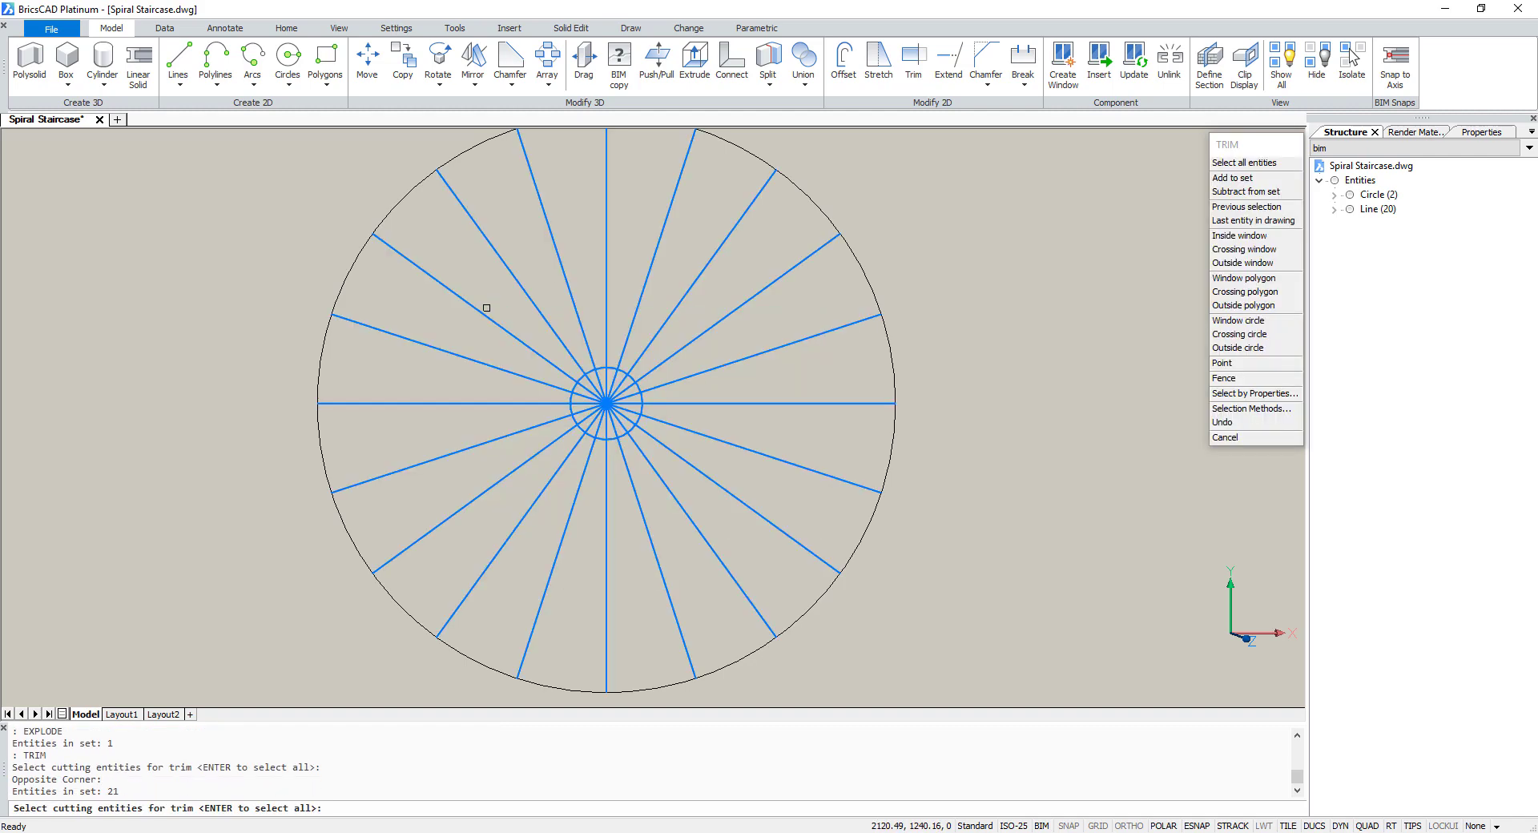
key(Return)
Trim away the line ends inside the inner circle and recentre the plan
scroll(595, 408, up, 2)
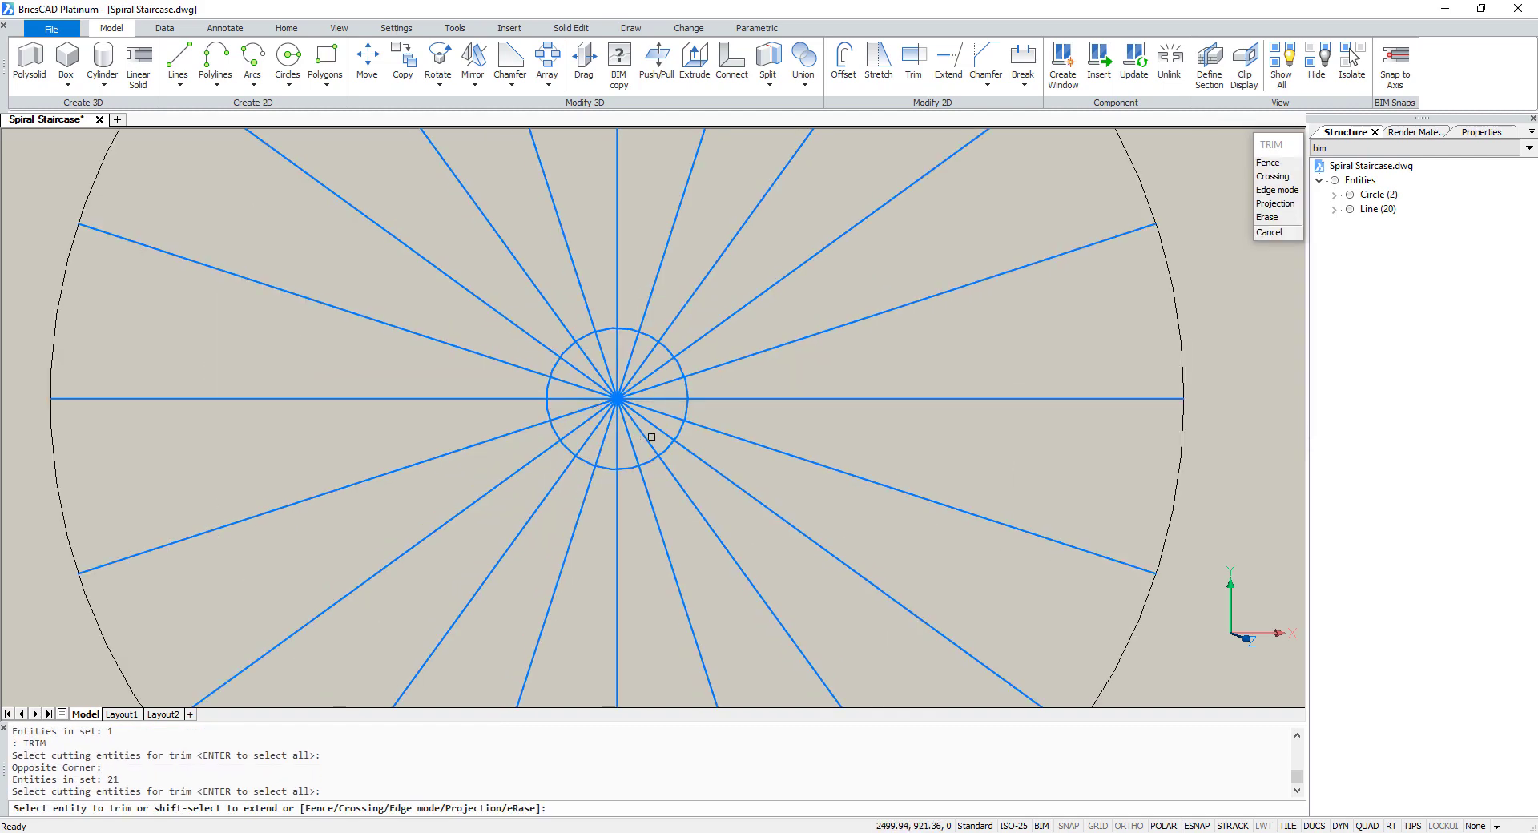
click(656, 441)
click(588, 376)
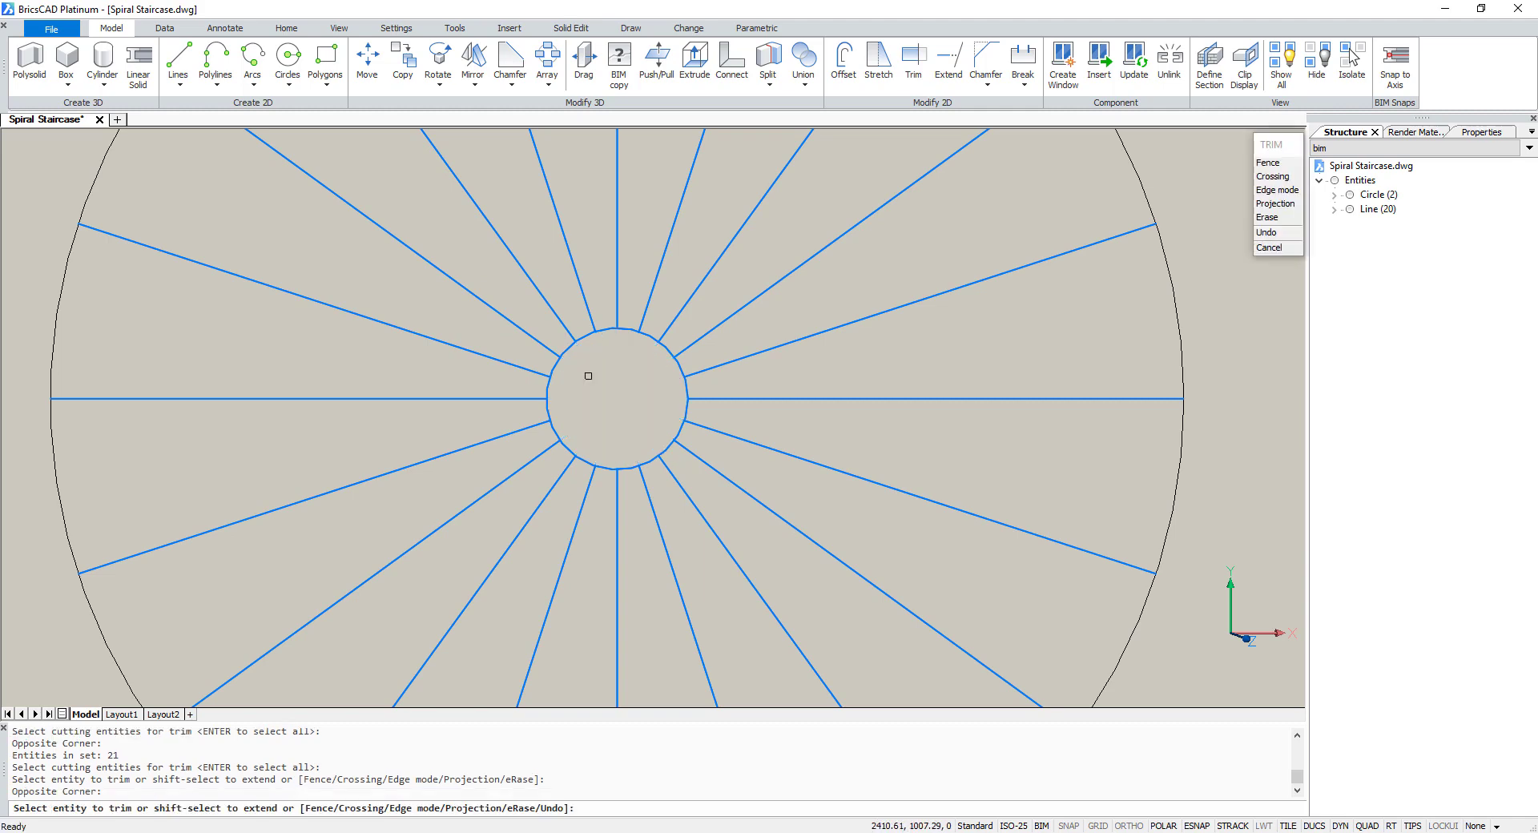
key(Escape)
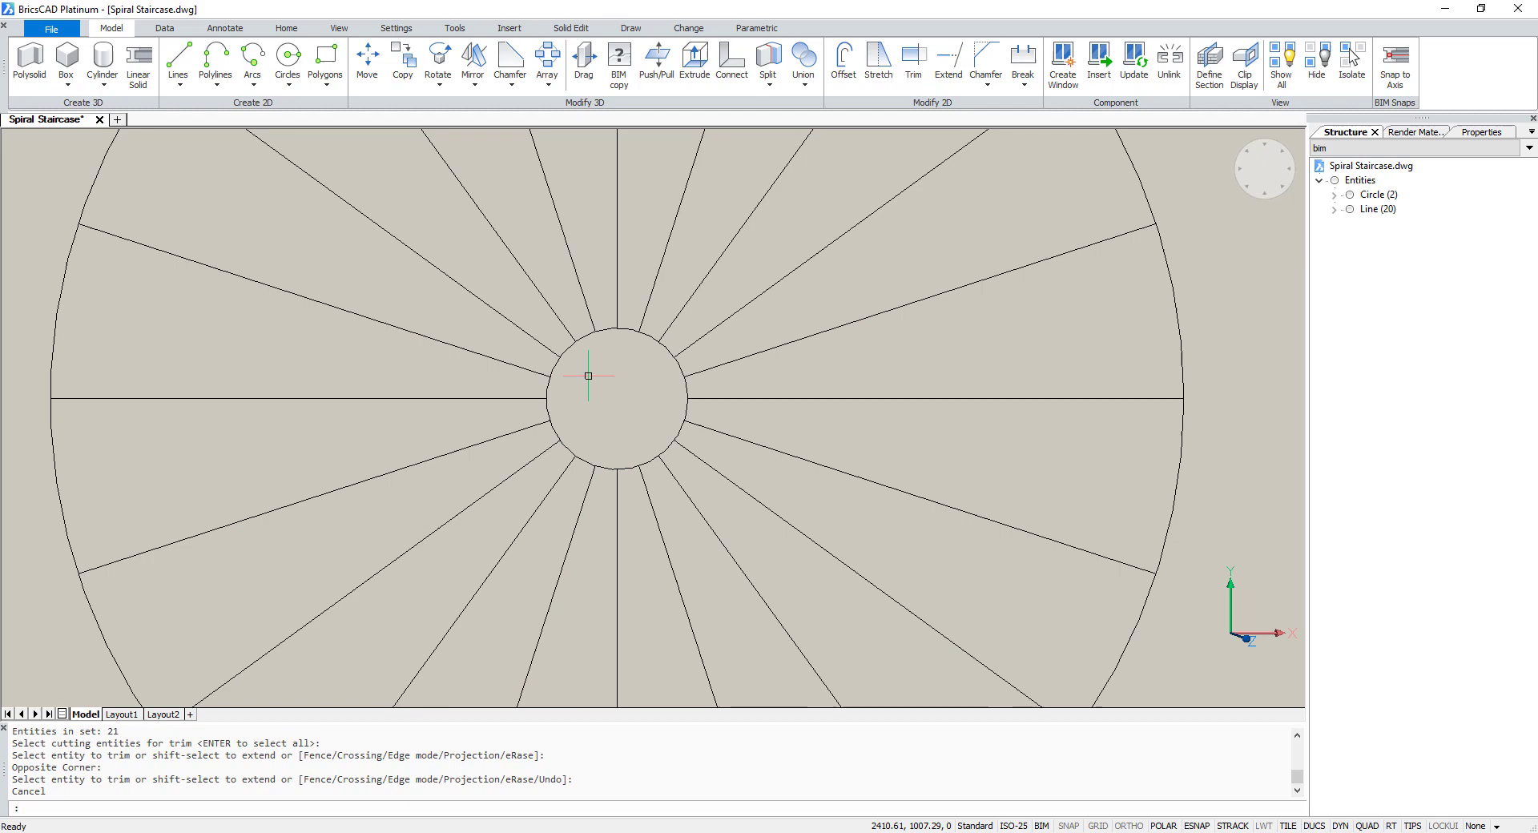
scroll(588, 376, down, 2)
scroll(587, 375, down, 1)
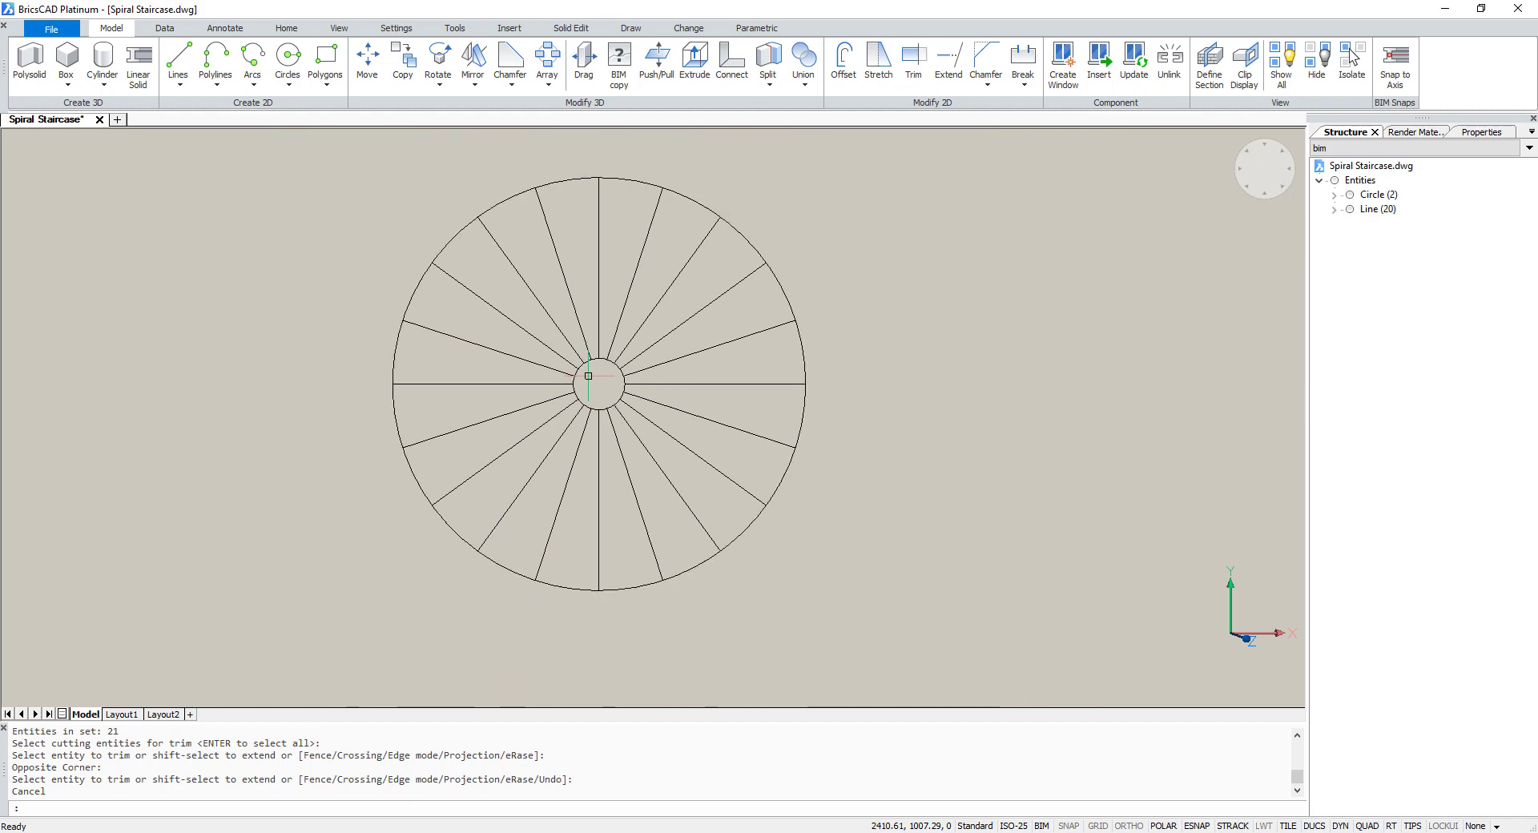
middle_drag(588, 381, 588, 393)
Draw a radius-775 circle centred on the staircase centre
click(288, 56)
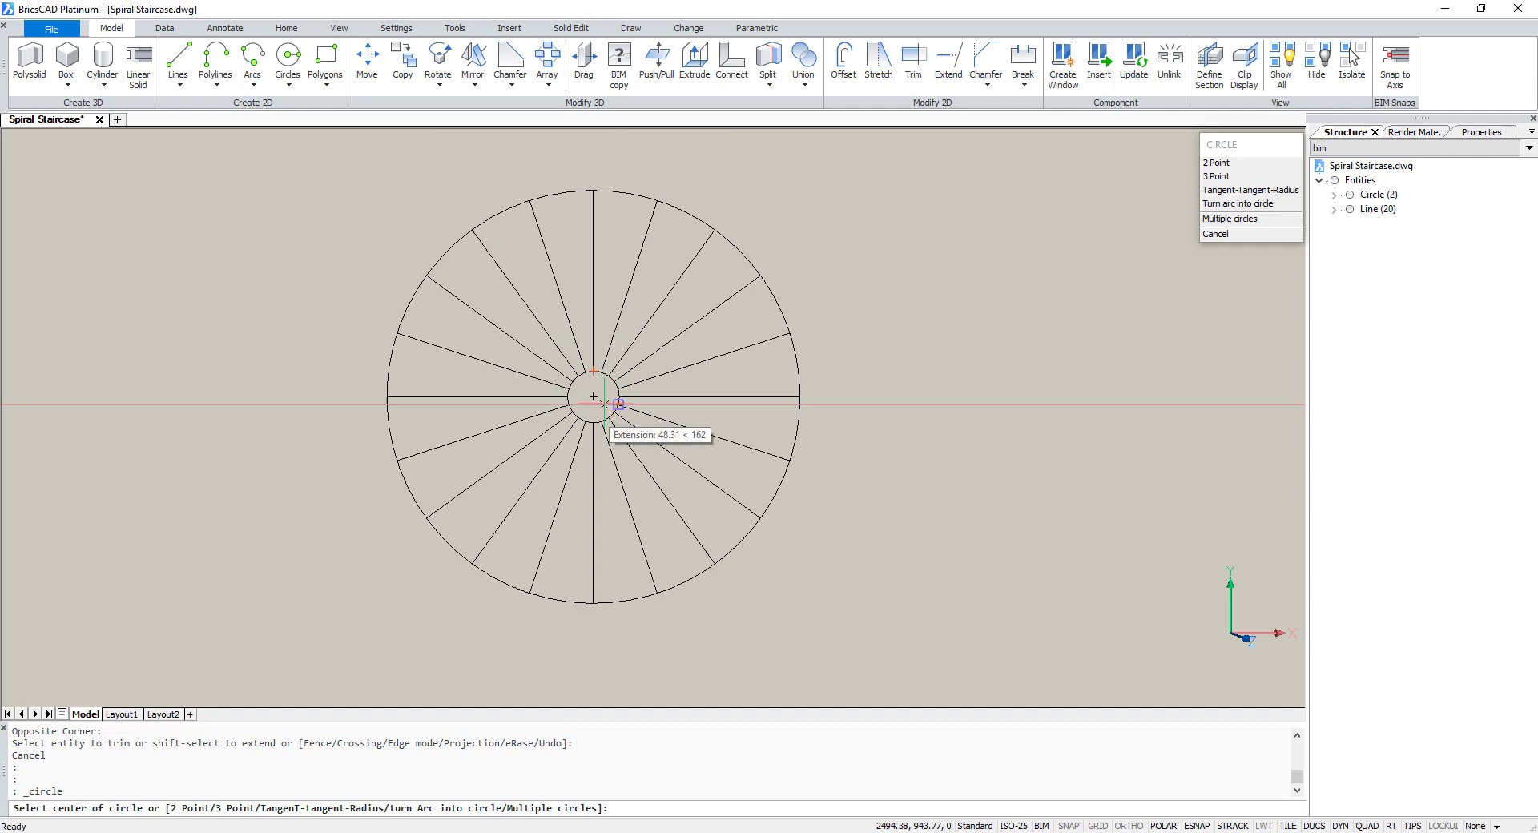
scroll(593, 400, up, 4)
scroll(589, 410, up, 2)
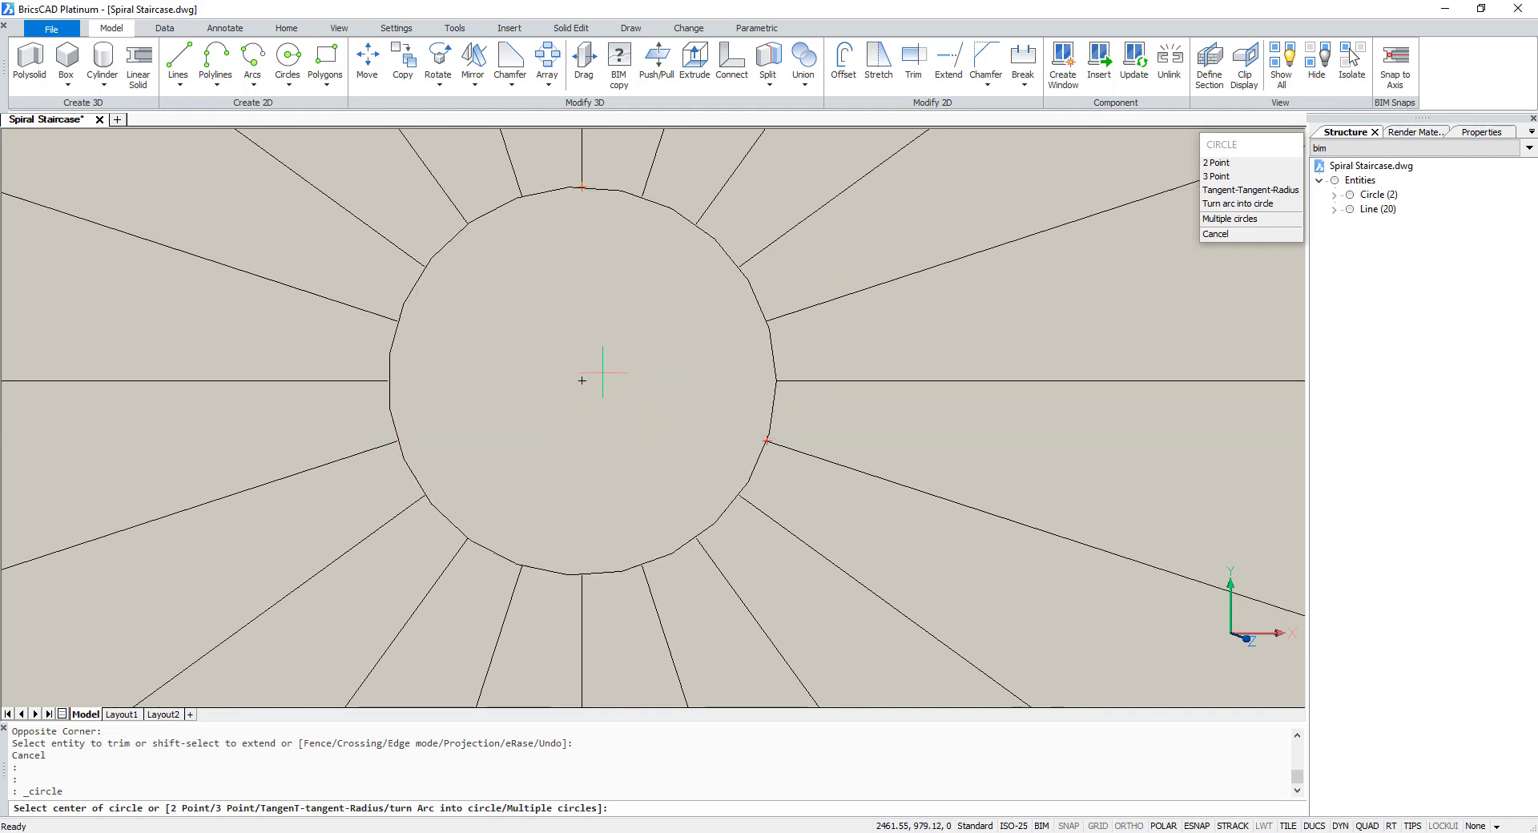
click(581, 381)
scroll(656, 329, down, 1)
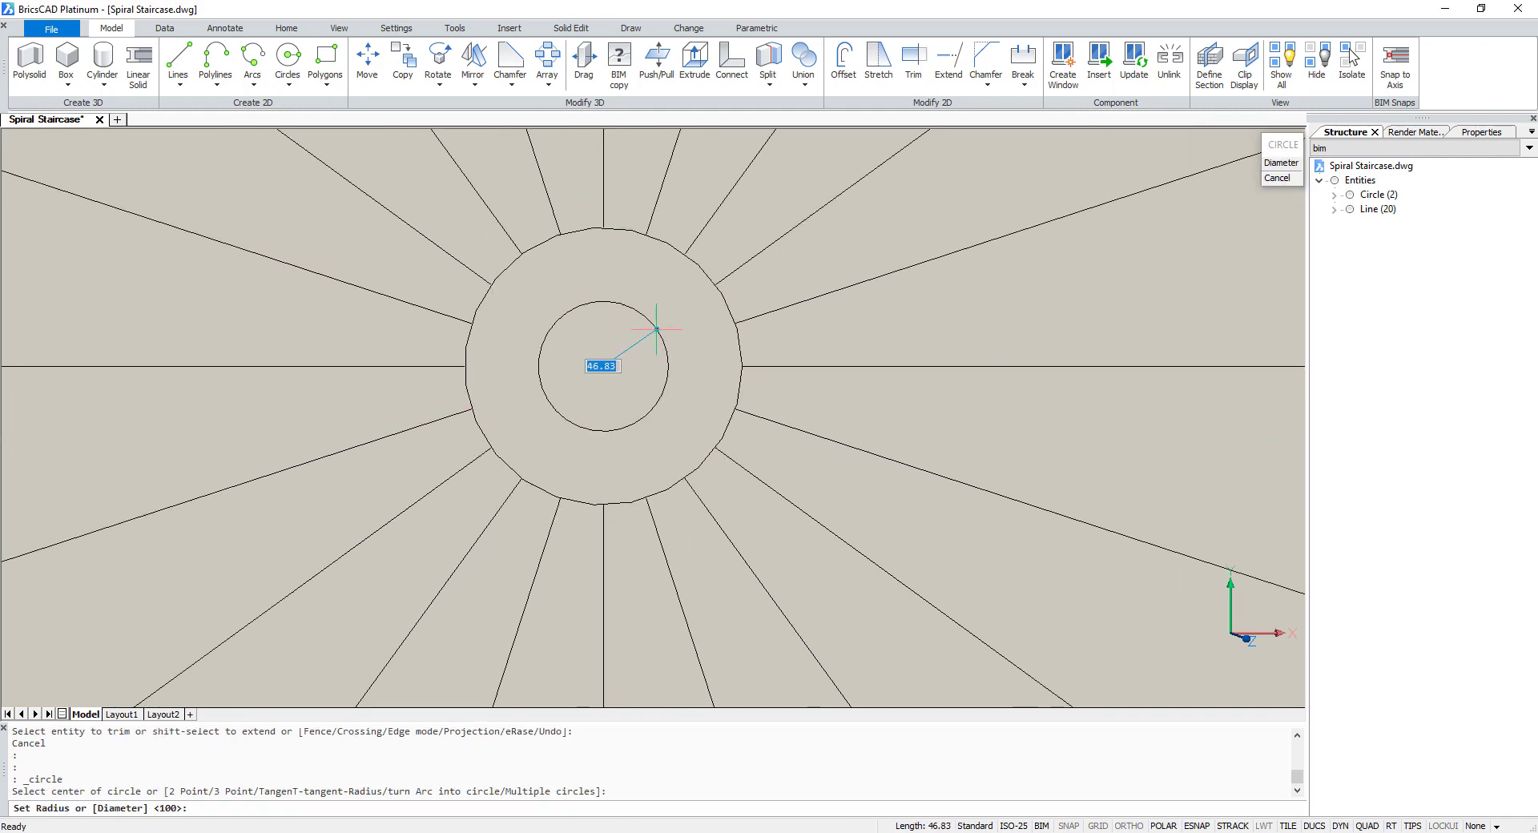
scroll(656, 328, down, 3)
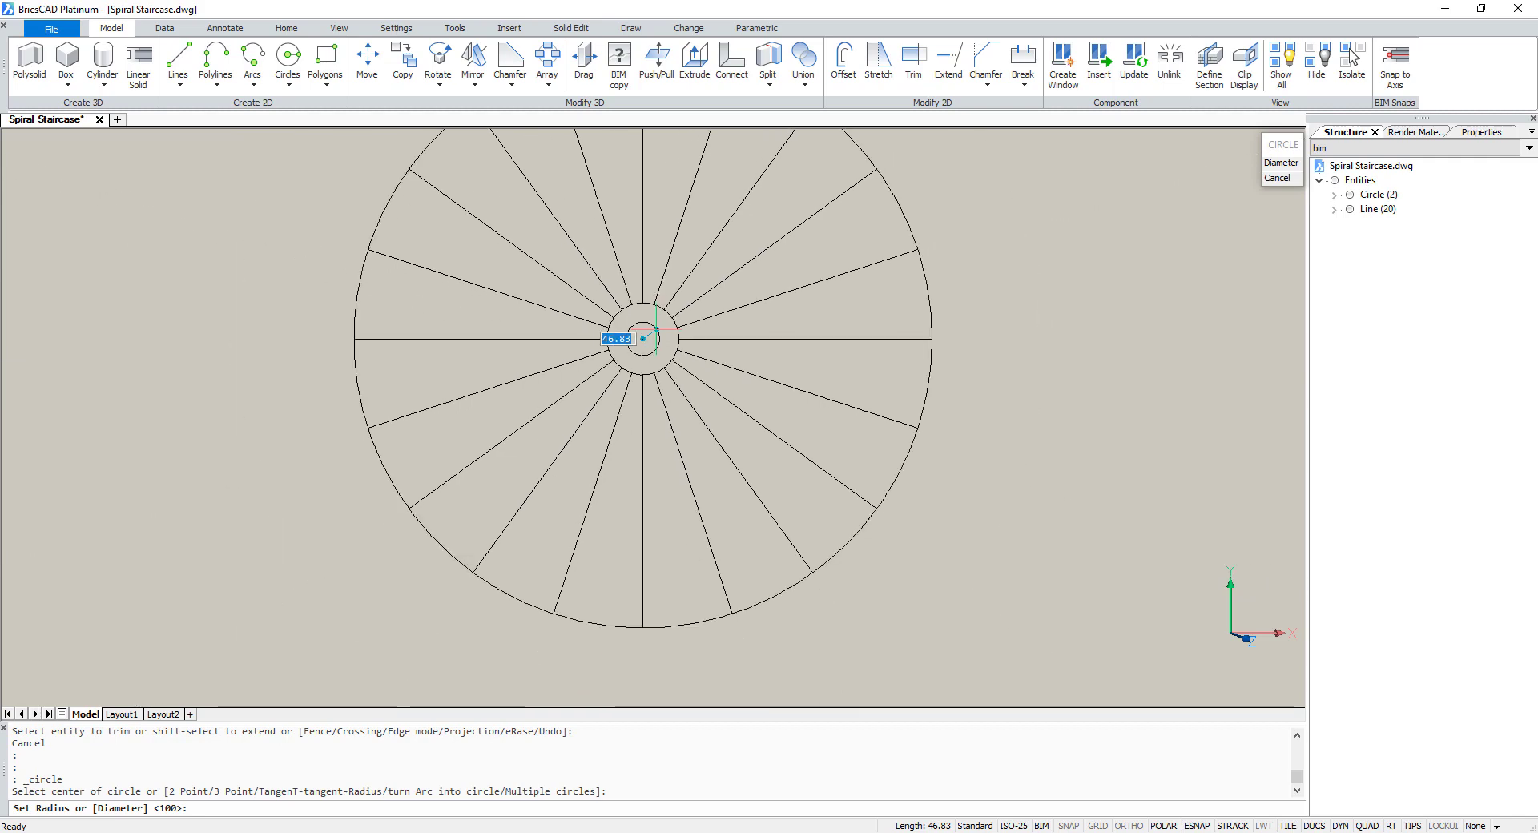
text(775)
key(Return)
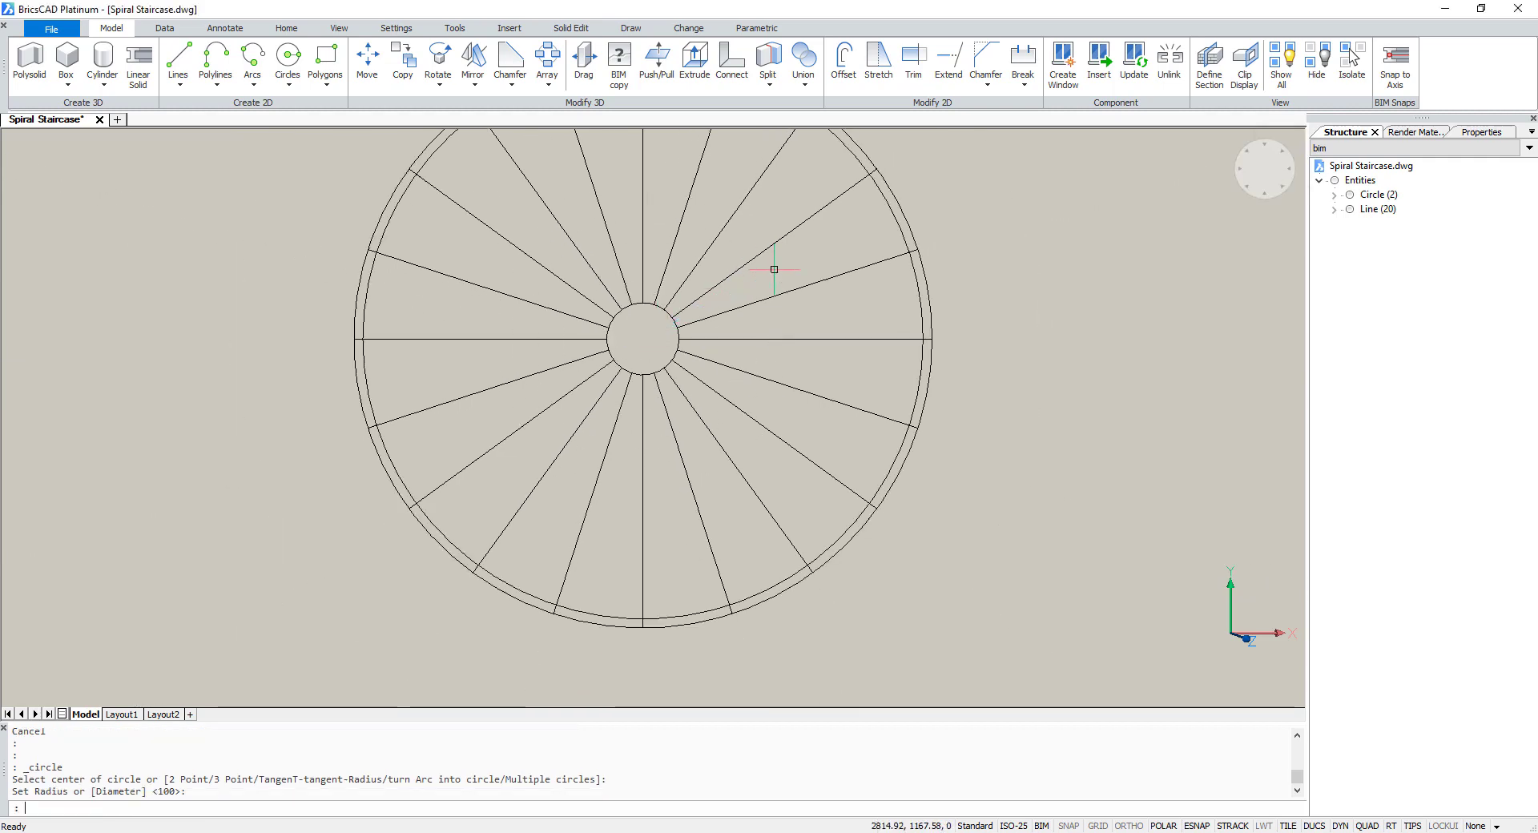
text(trim)
key(Return)
Trim the radius-775 circle down to a short arc between two adjacent radial lines
click(919, 312)
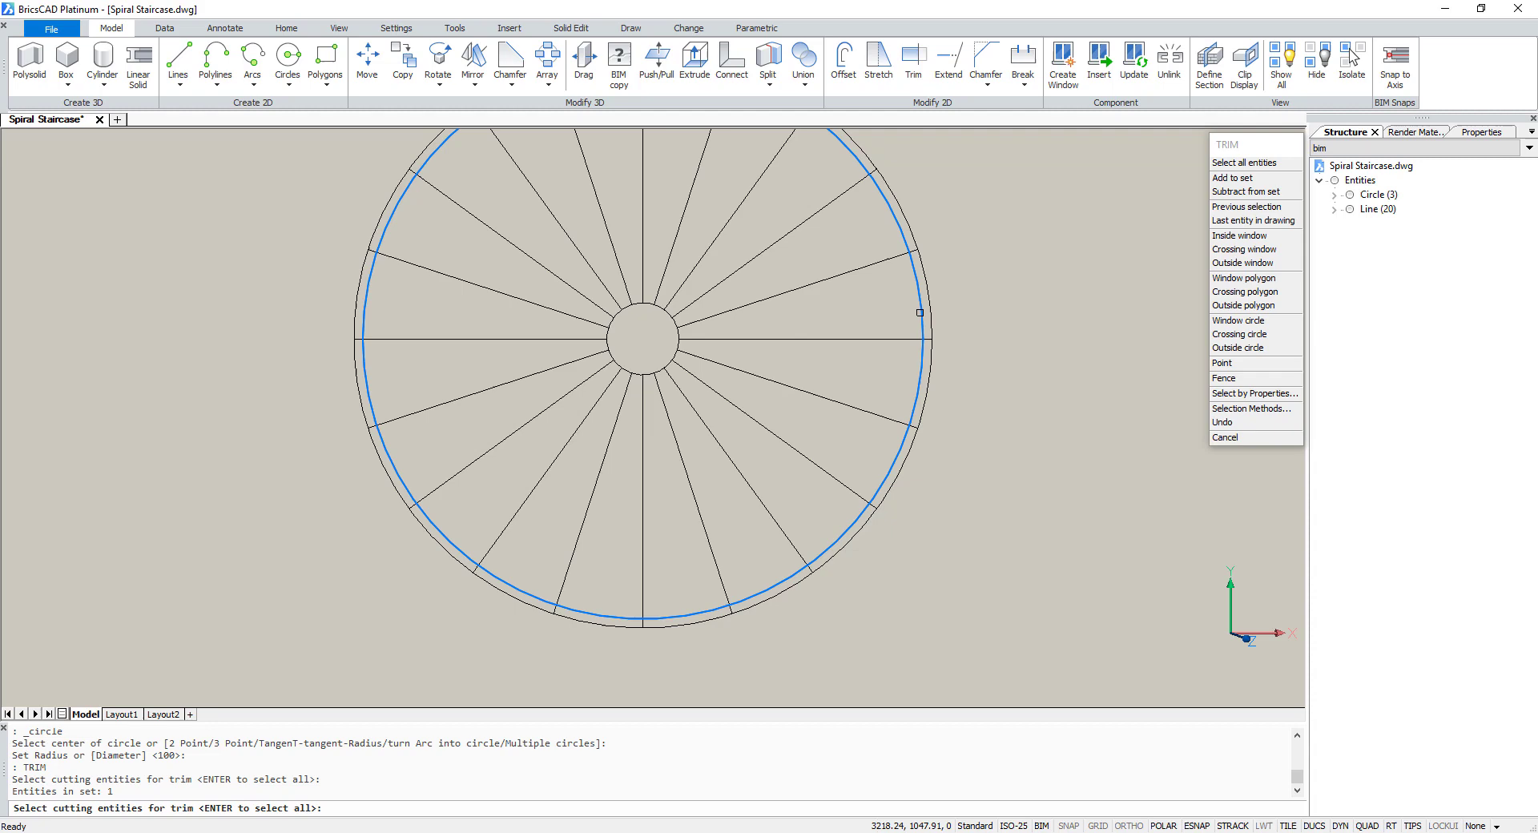
click(904, 337)
click(881, 412)
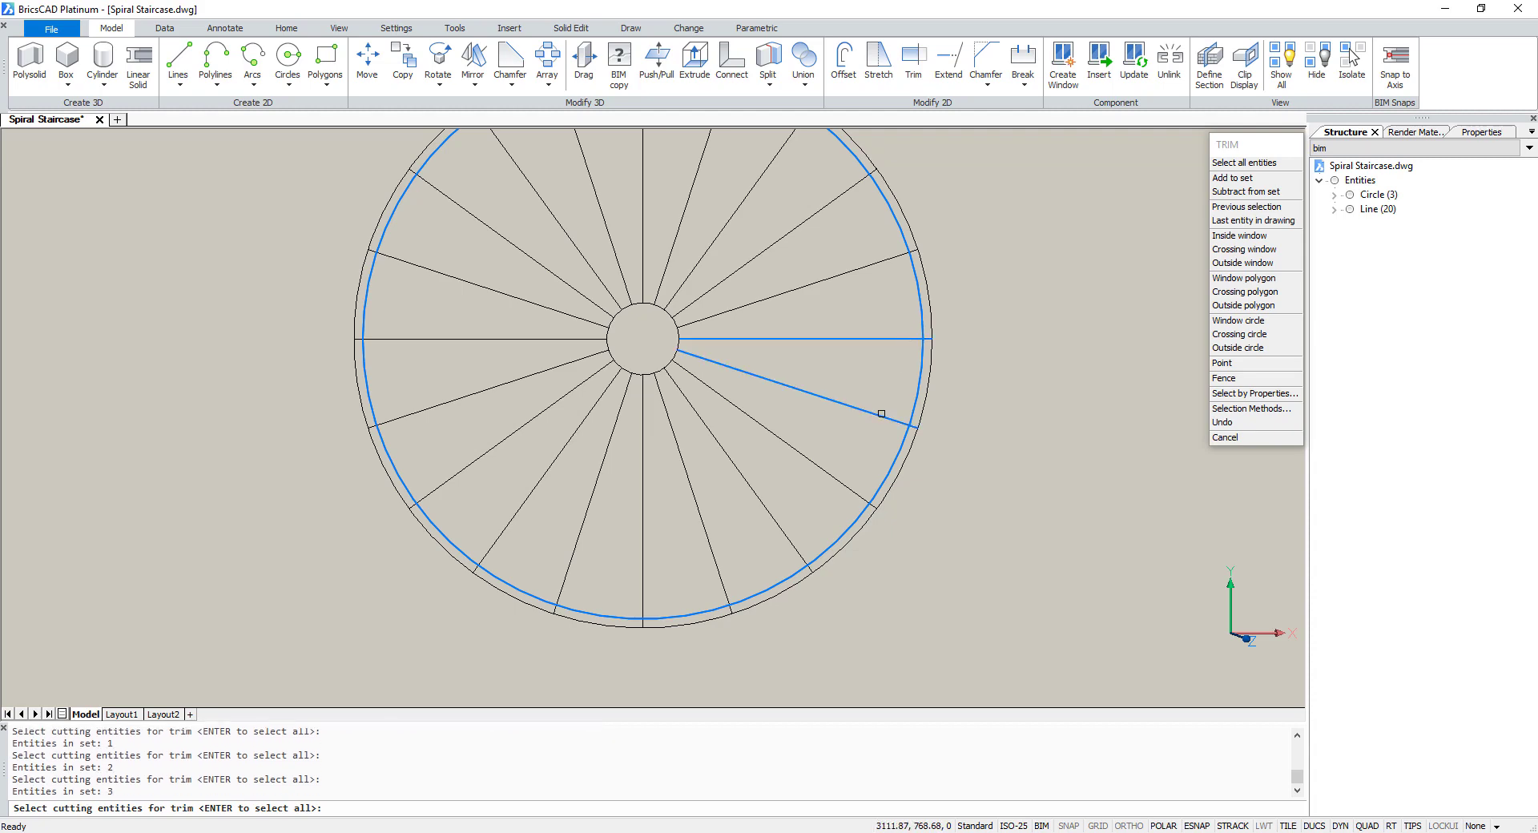
key(Return)
click(920, 322)
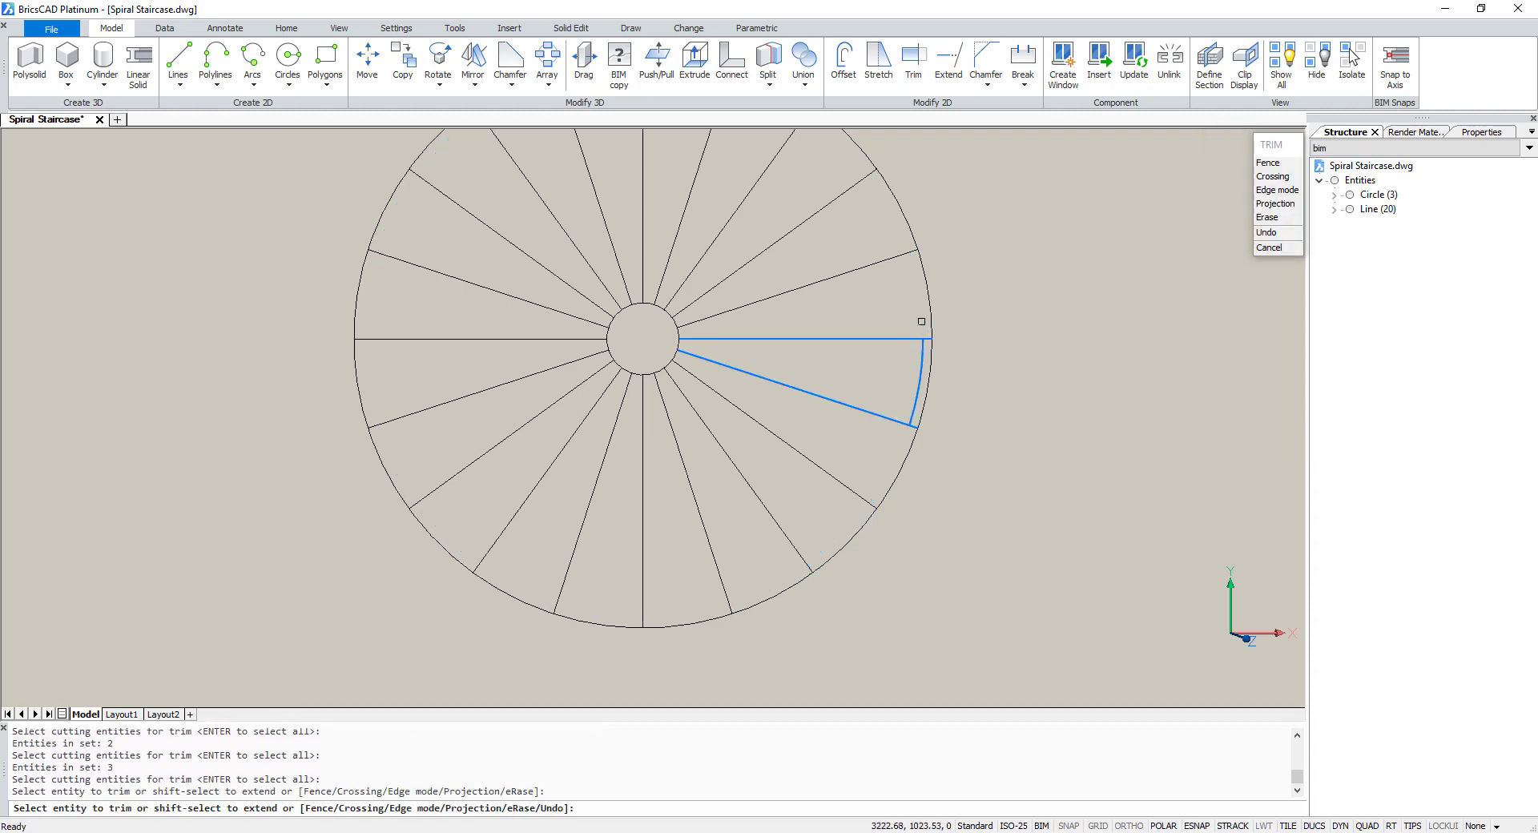
key(Escape)
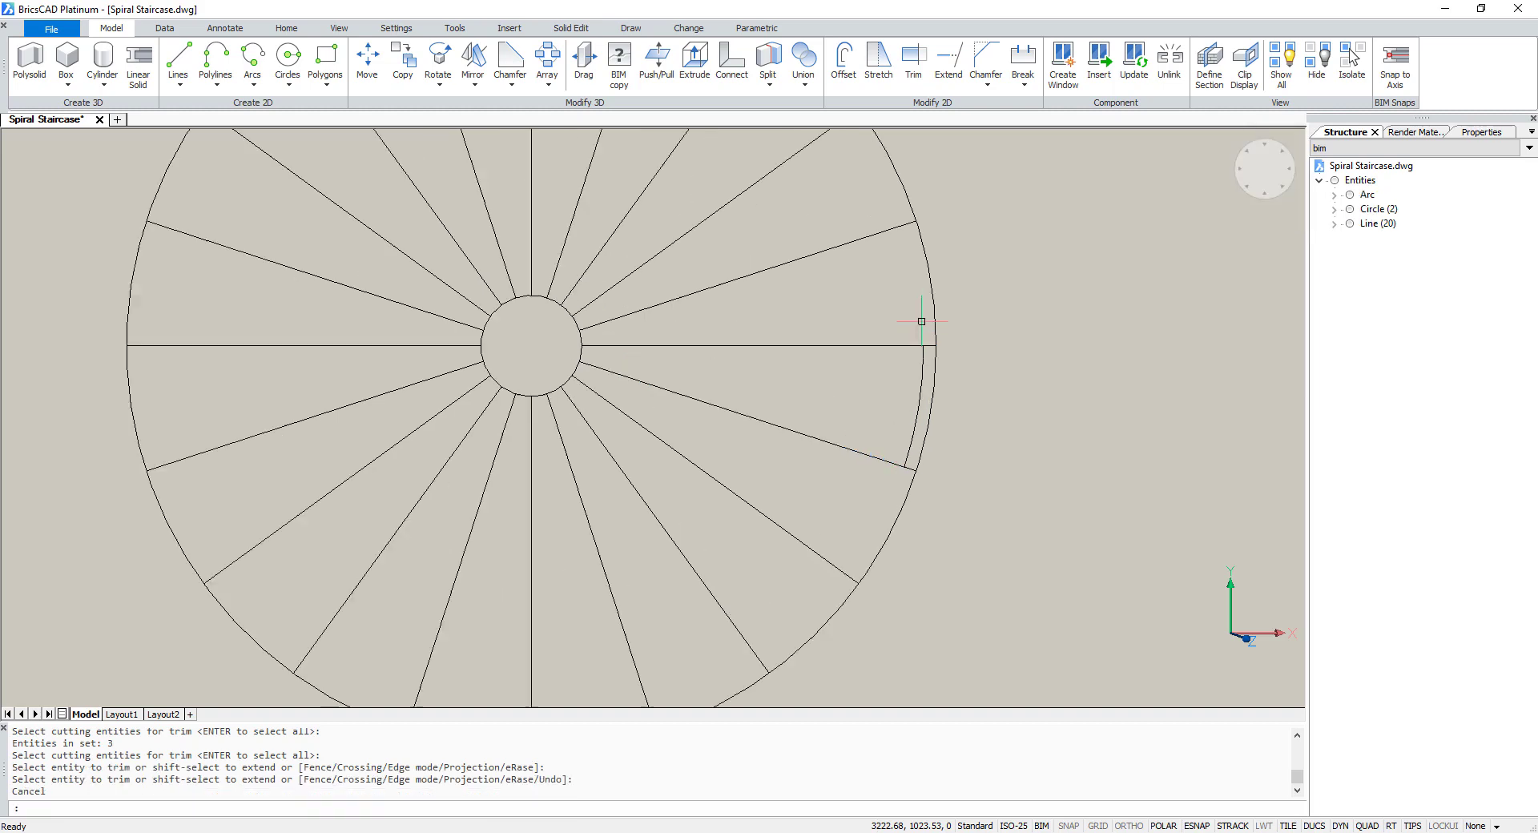
Erase the extra radial lines in the upper part of the plan
scroll(921, 321, up, 3)
scroll(921, 321, down, 4)
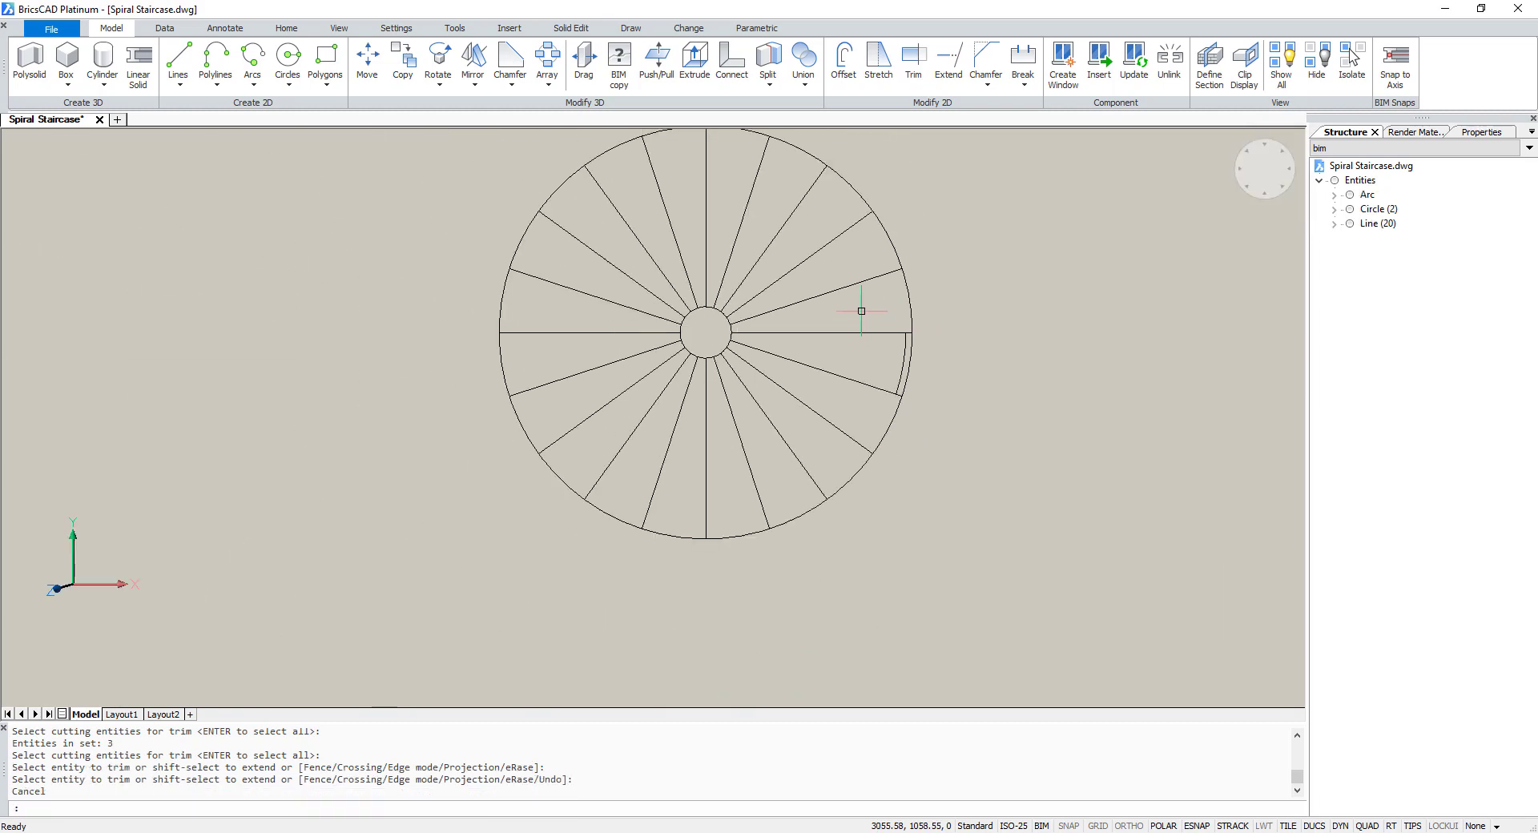
click(861, 311)
click(771, 225)
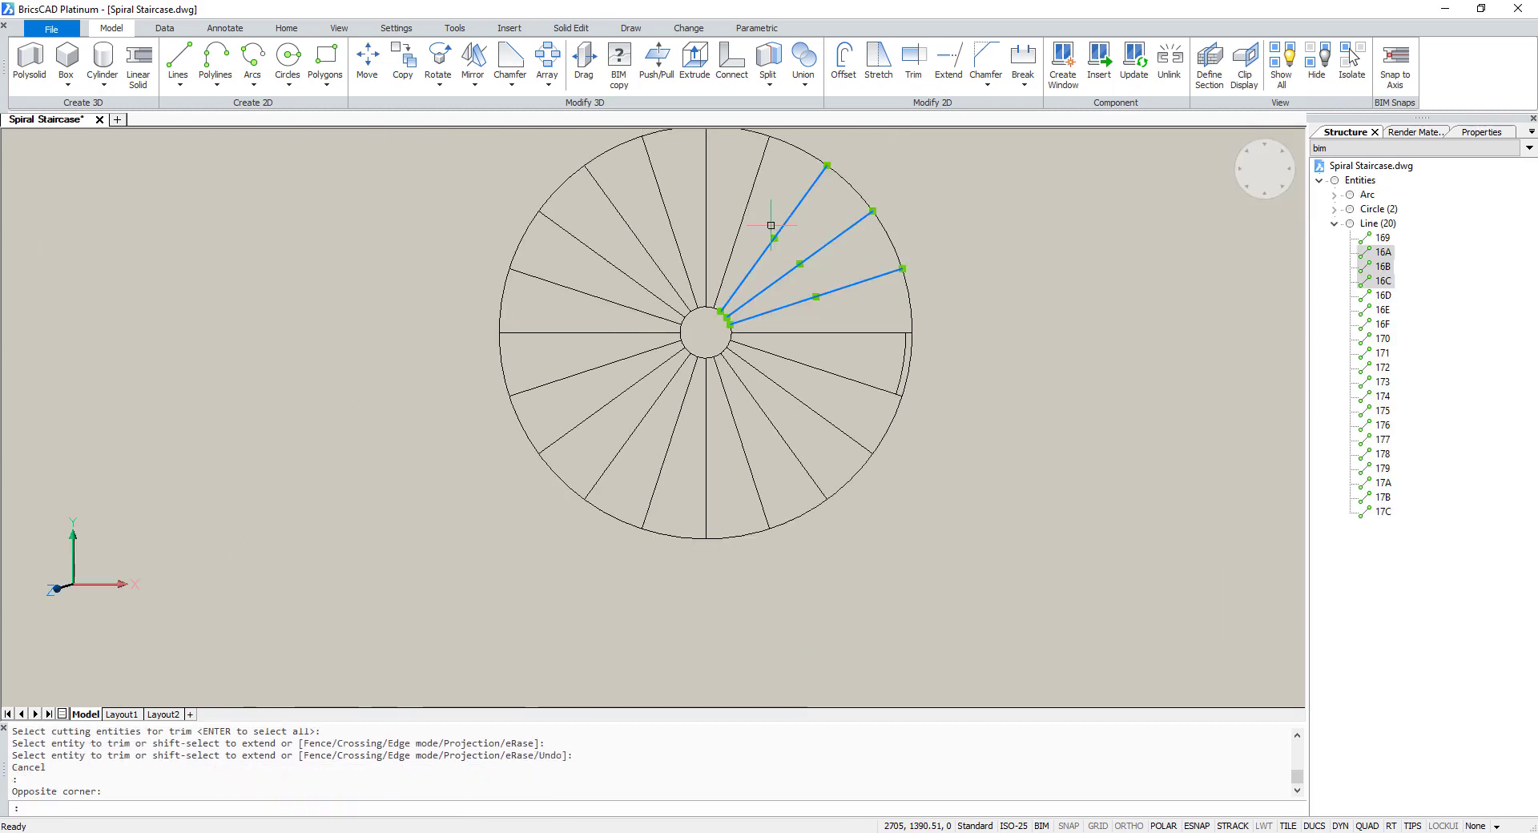
key(Escape)
click(760, 221)
click(595, 196)
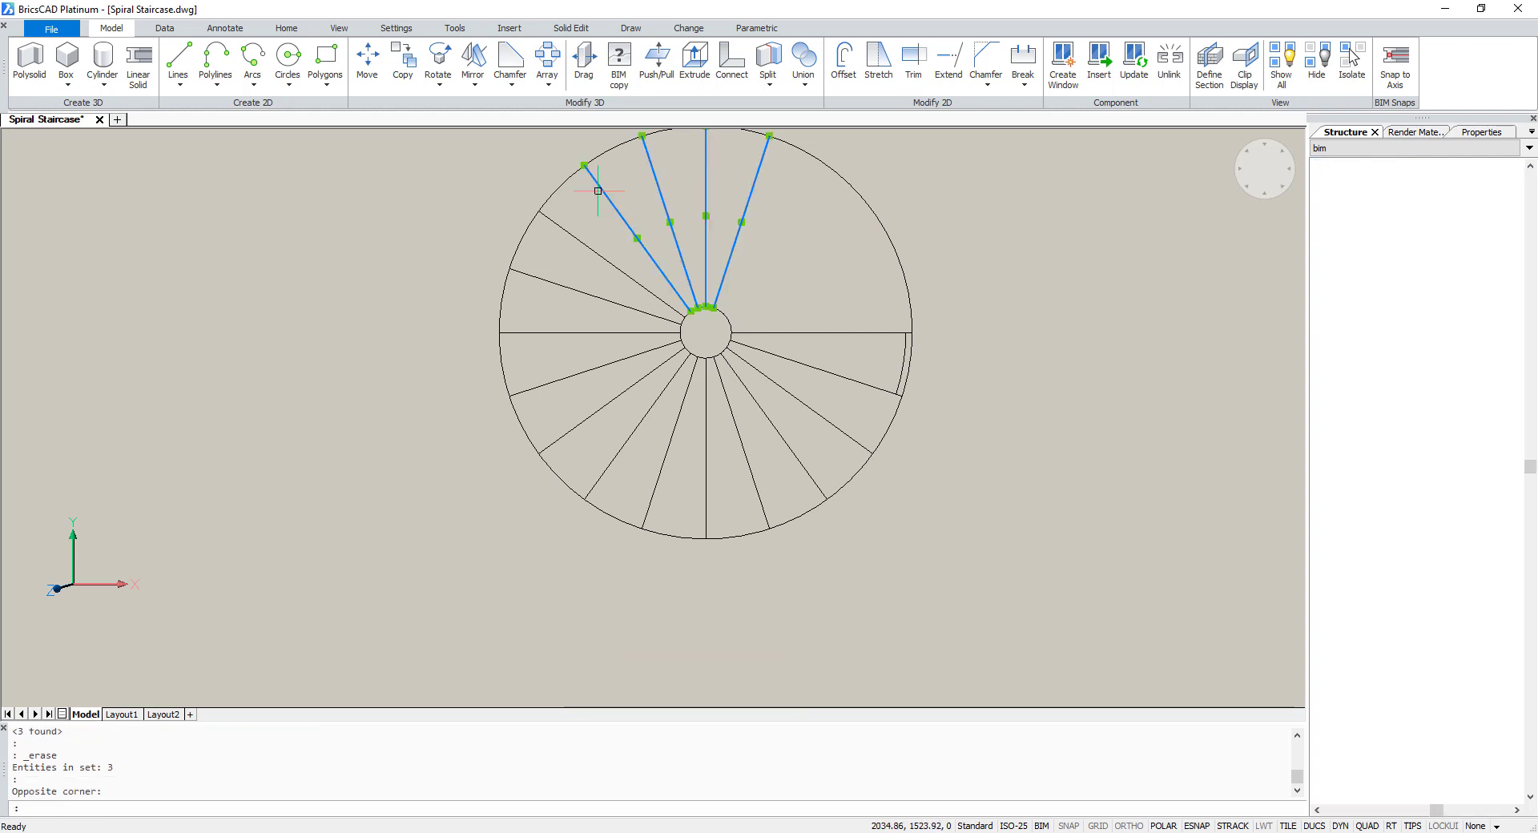
key(Delete)
Erase the remaining extra radial lines, leaving one wedge, and zoom in on it
click(791, 437)
click(650, 386)
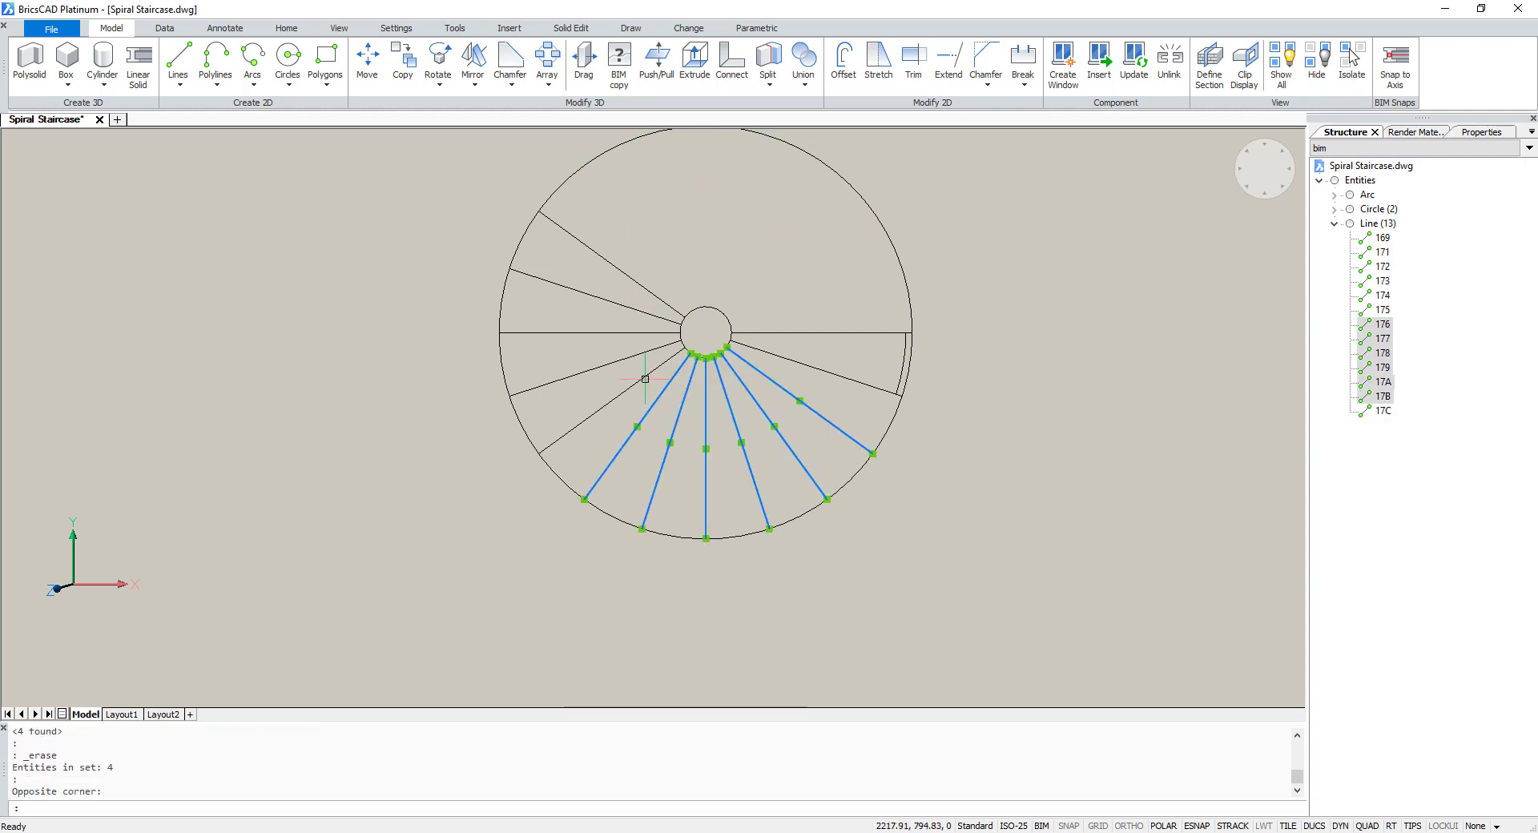
key(Delete)
click(638, 404)
click(604, 237)
key(Delete)
scroll(868, 408, up, 3)
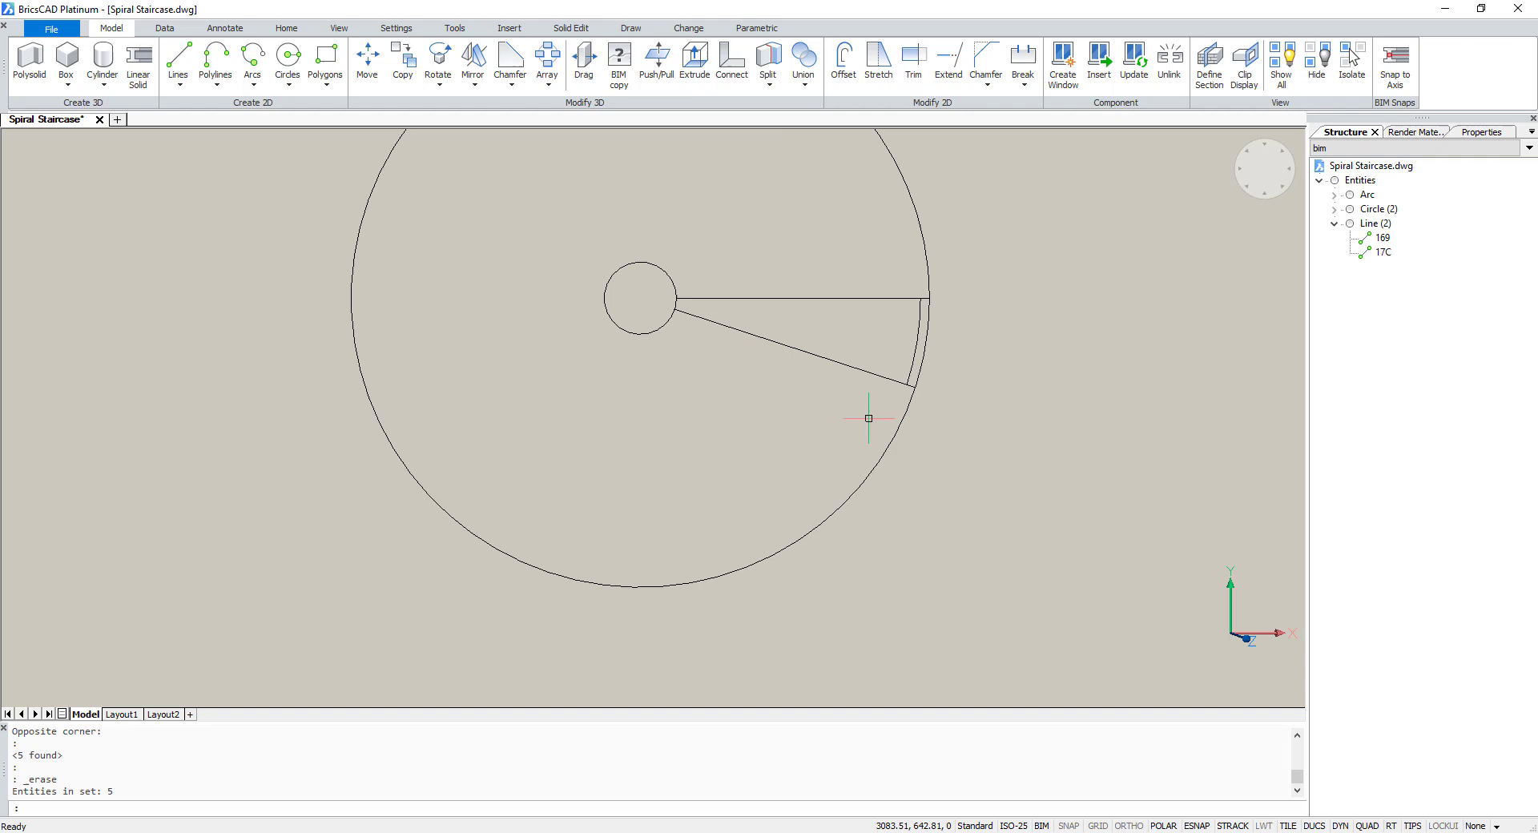
mouse_move(869, 406)
middle_down()
mouse_move(838, 457)
mouse_move(907, 513)
middle_up()
scroll(966, 409, up, 2)
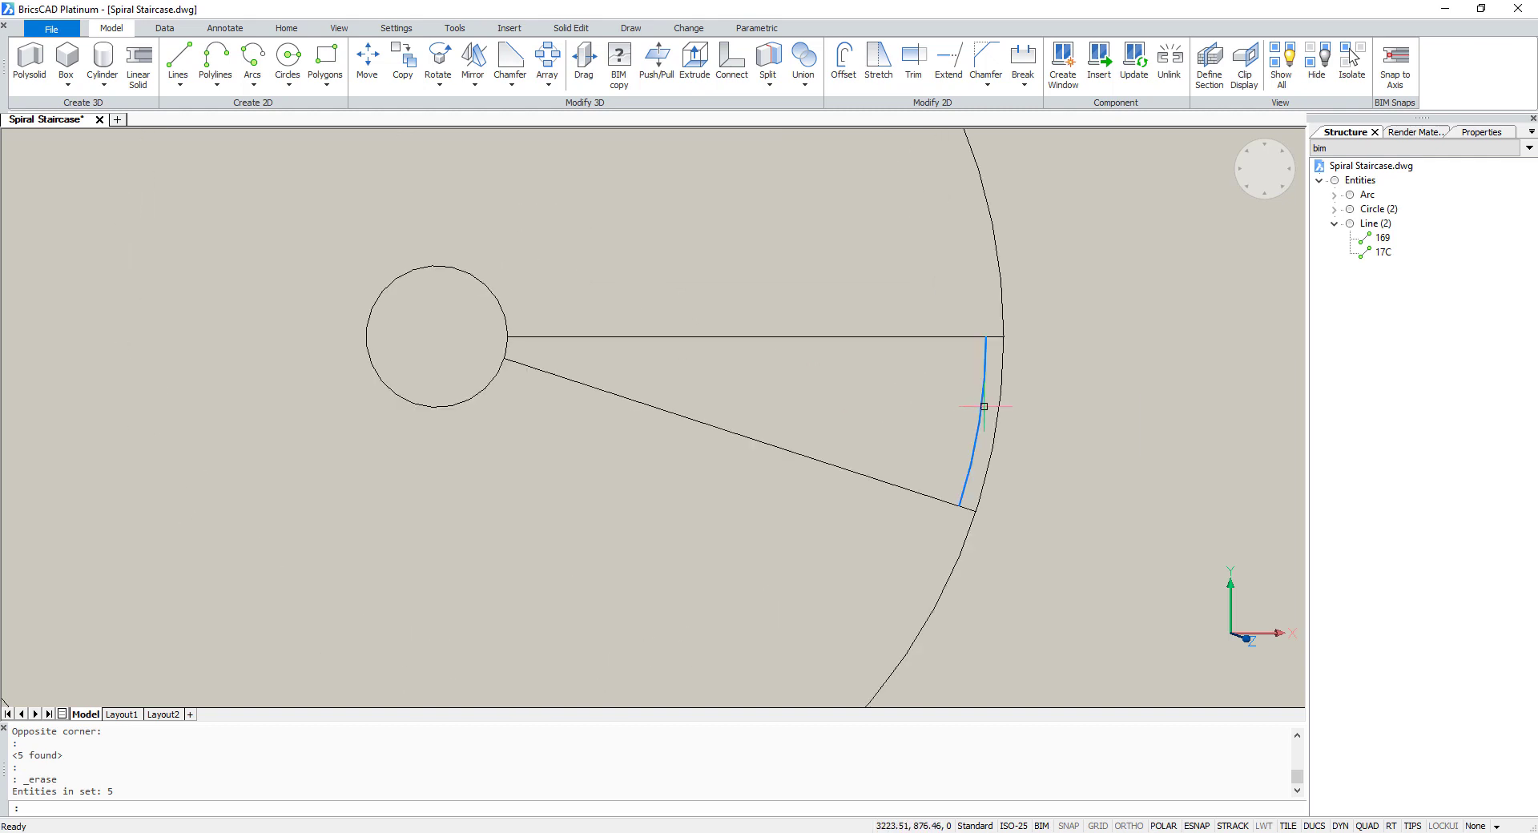
Divide the inner arc into 3 equal segments
click(983, 406)
mouse_move(1022, 446)
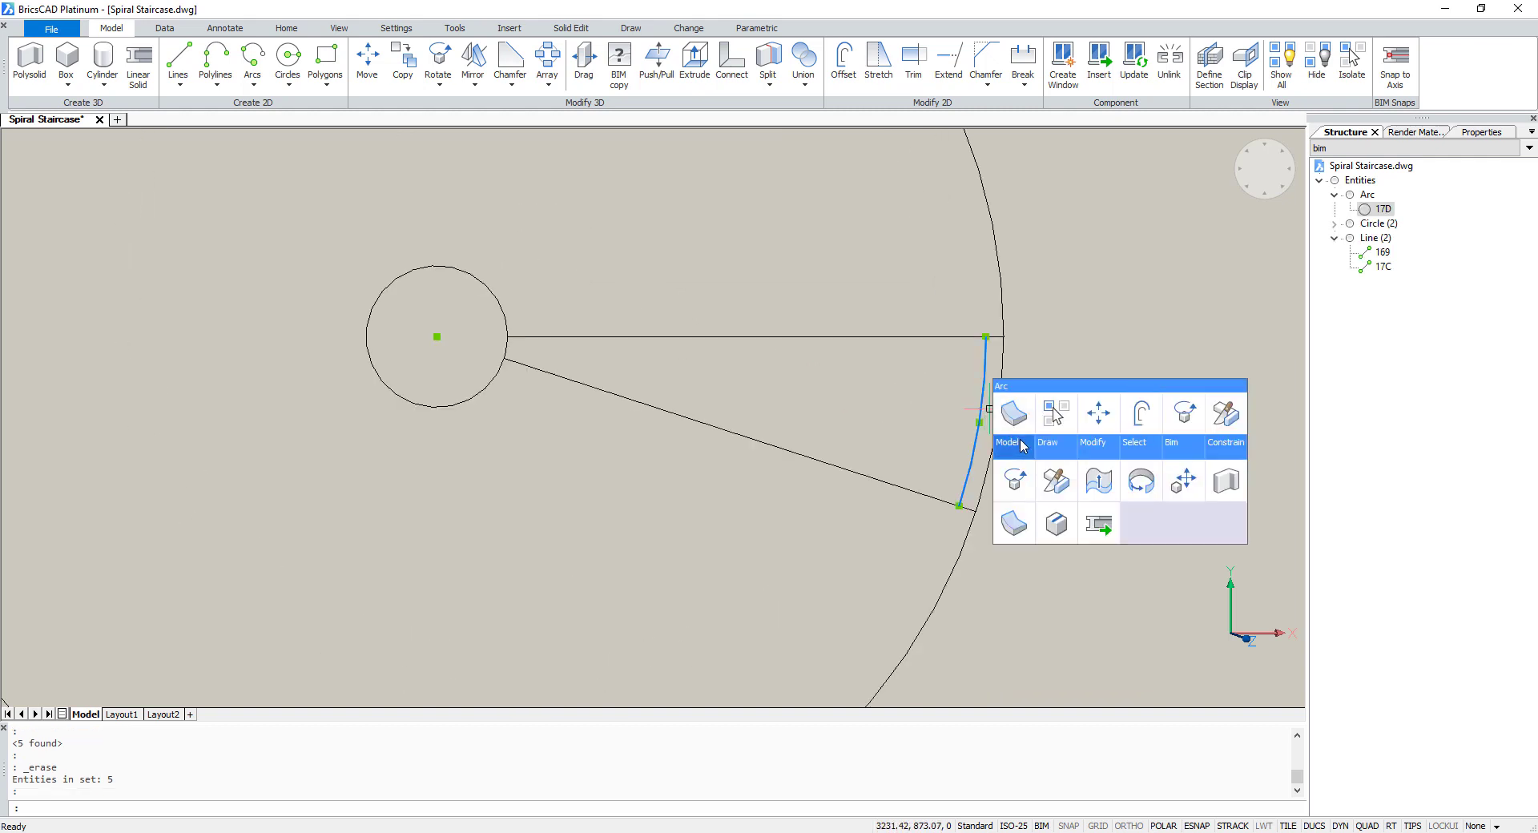
click(1099, 525)
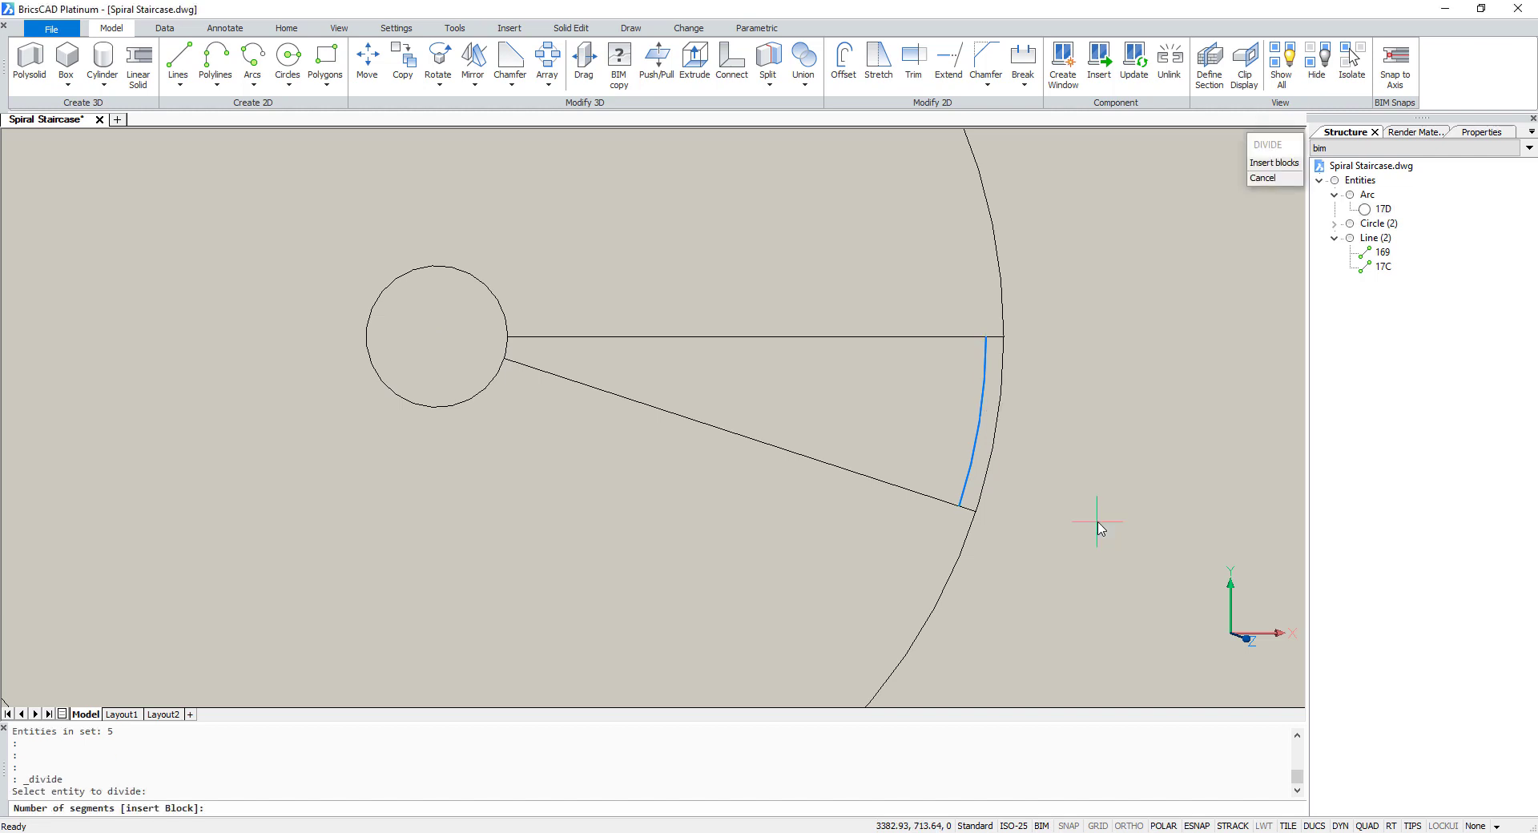
key(Return)
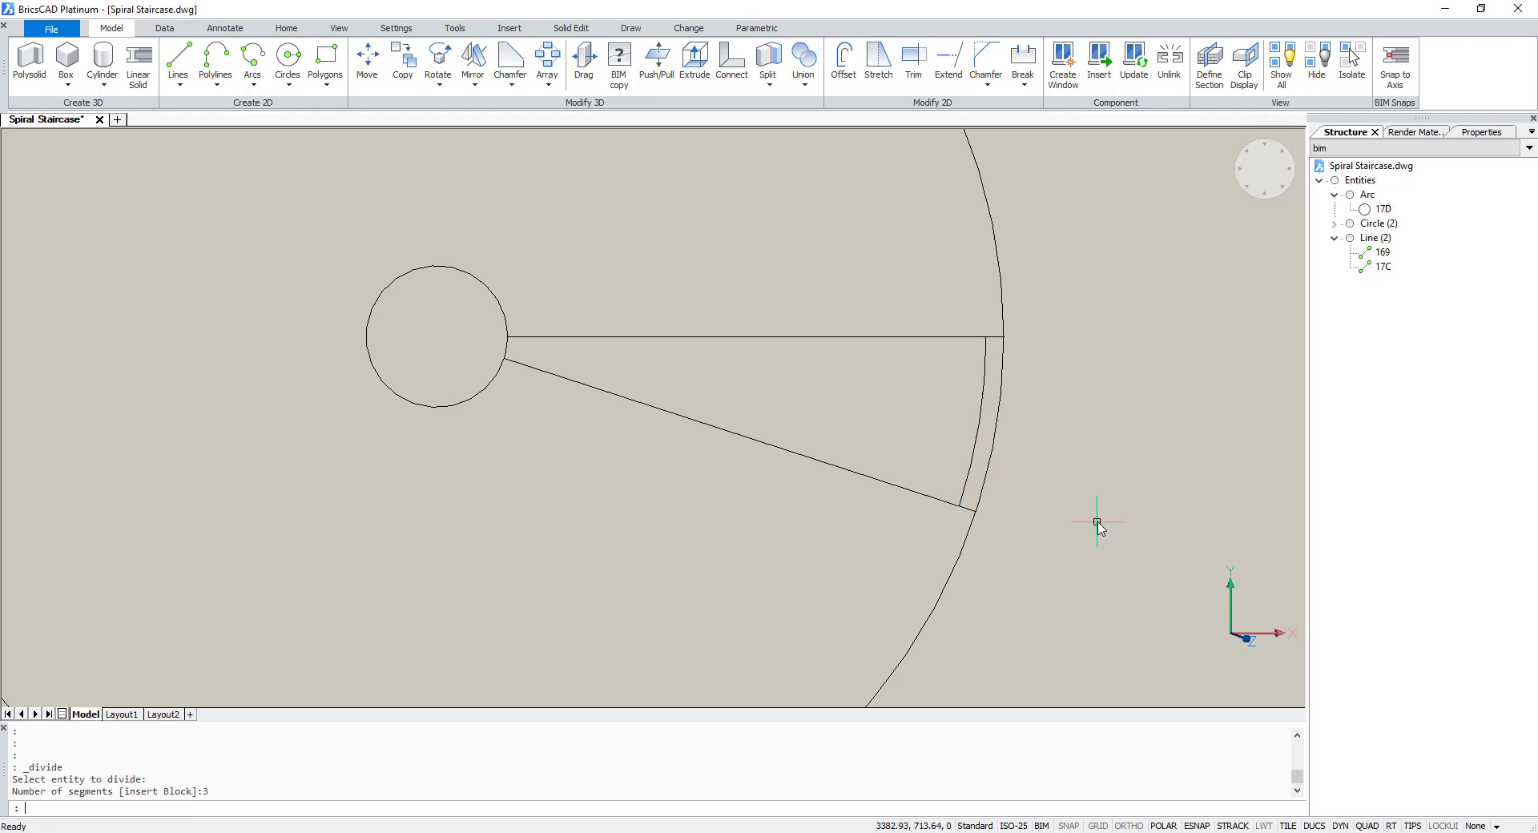
Draw two radius-13 circles centred on the arc's two division points
click(288, 57)
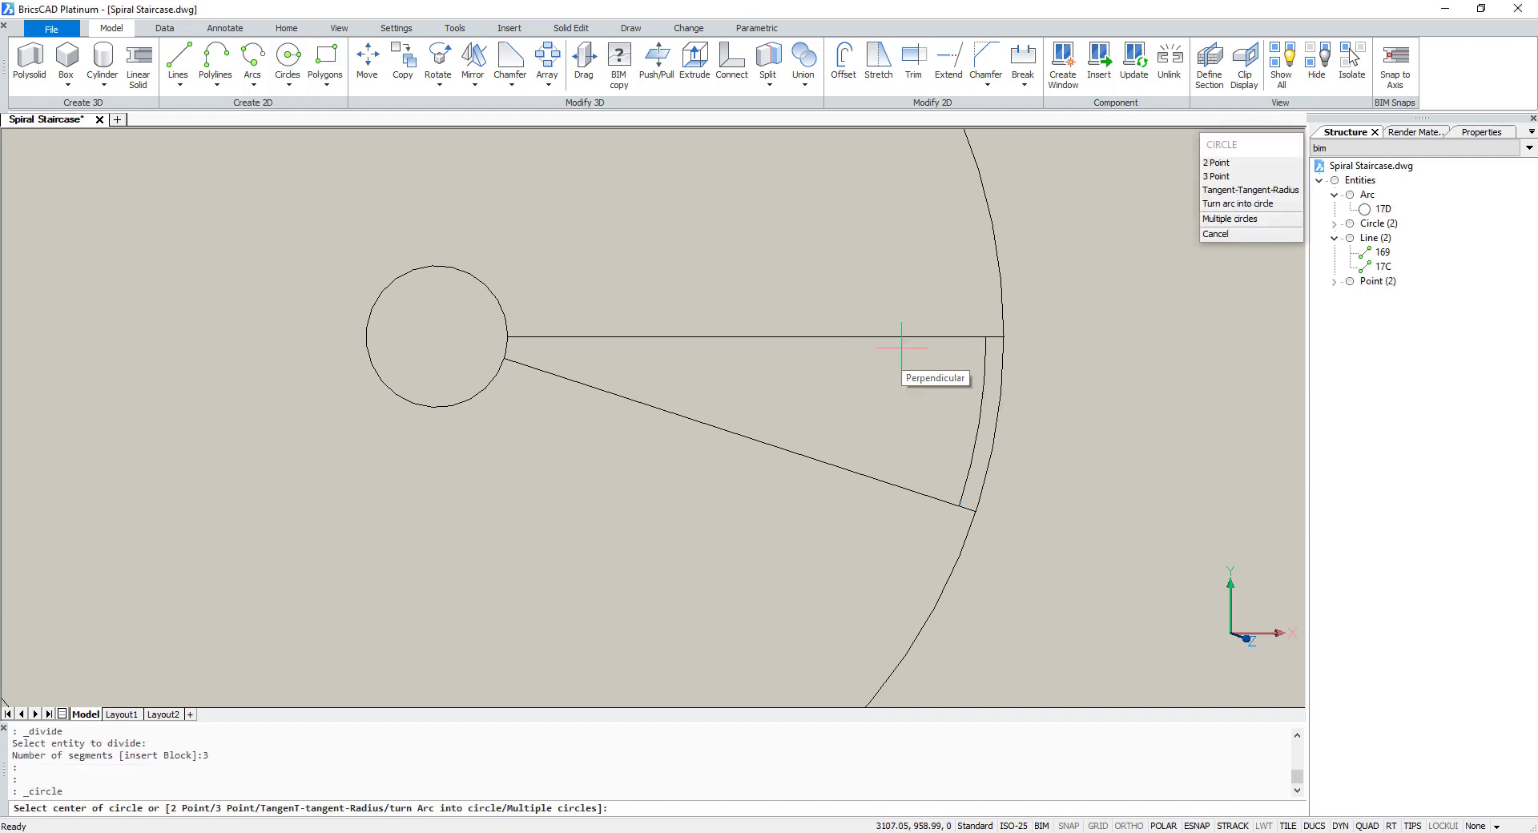
click(982, 391)
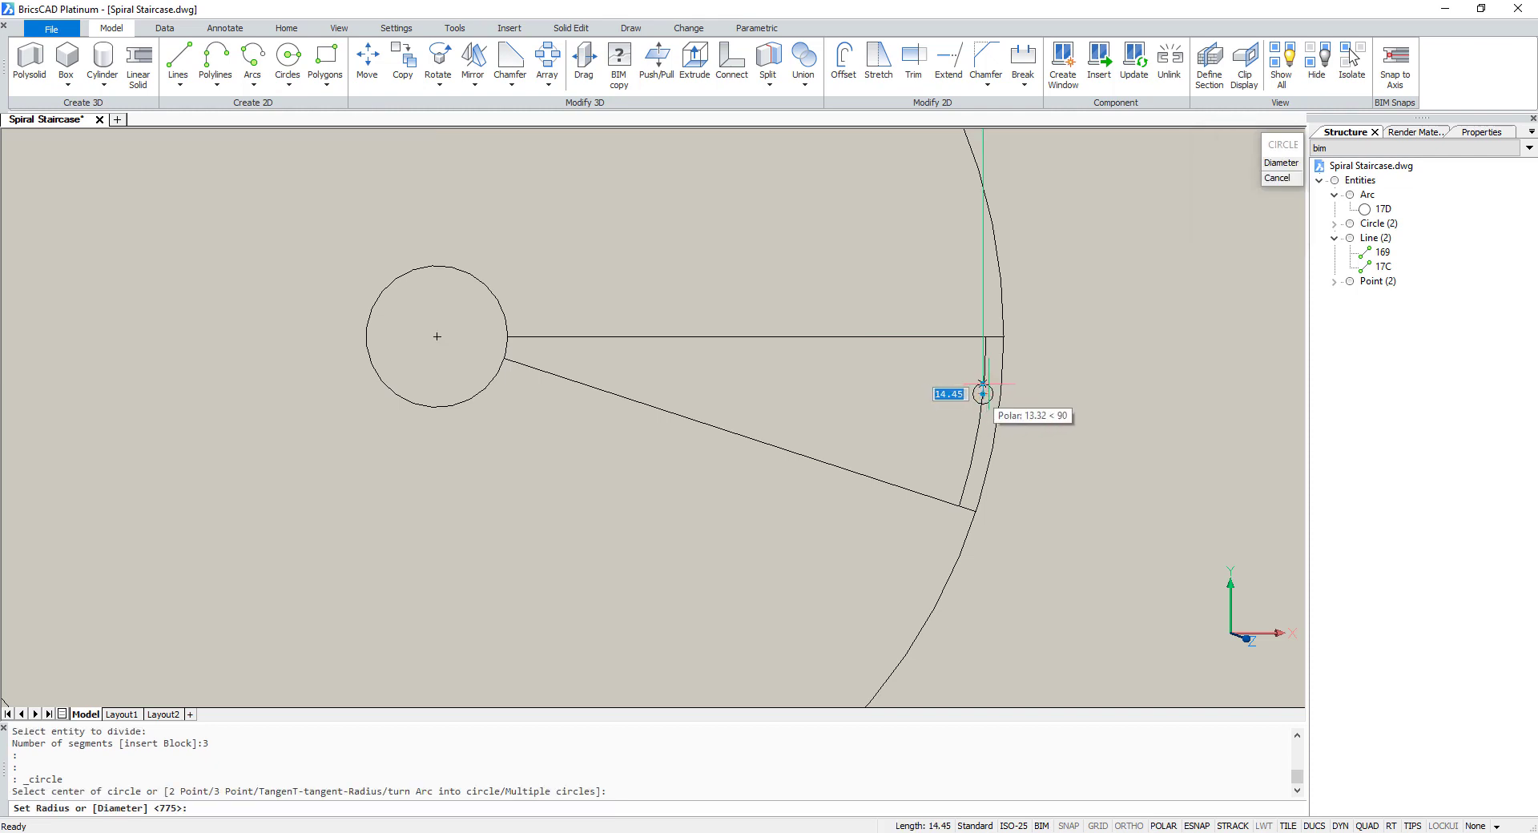
click(982, 386)
key(Return)
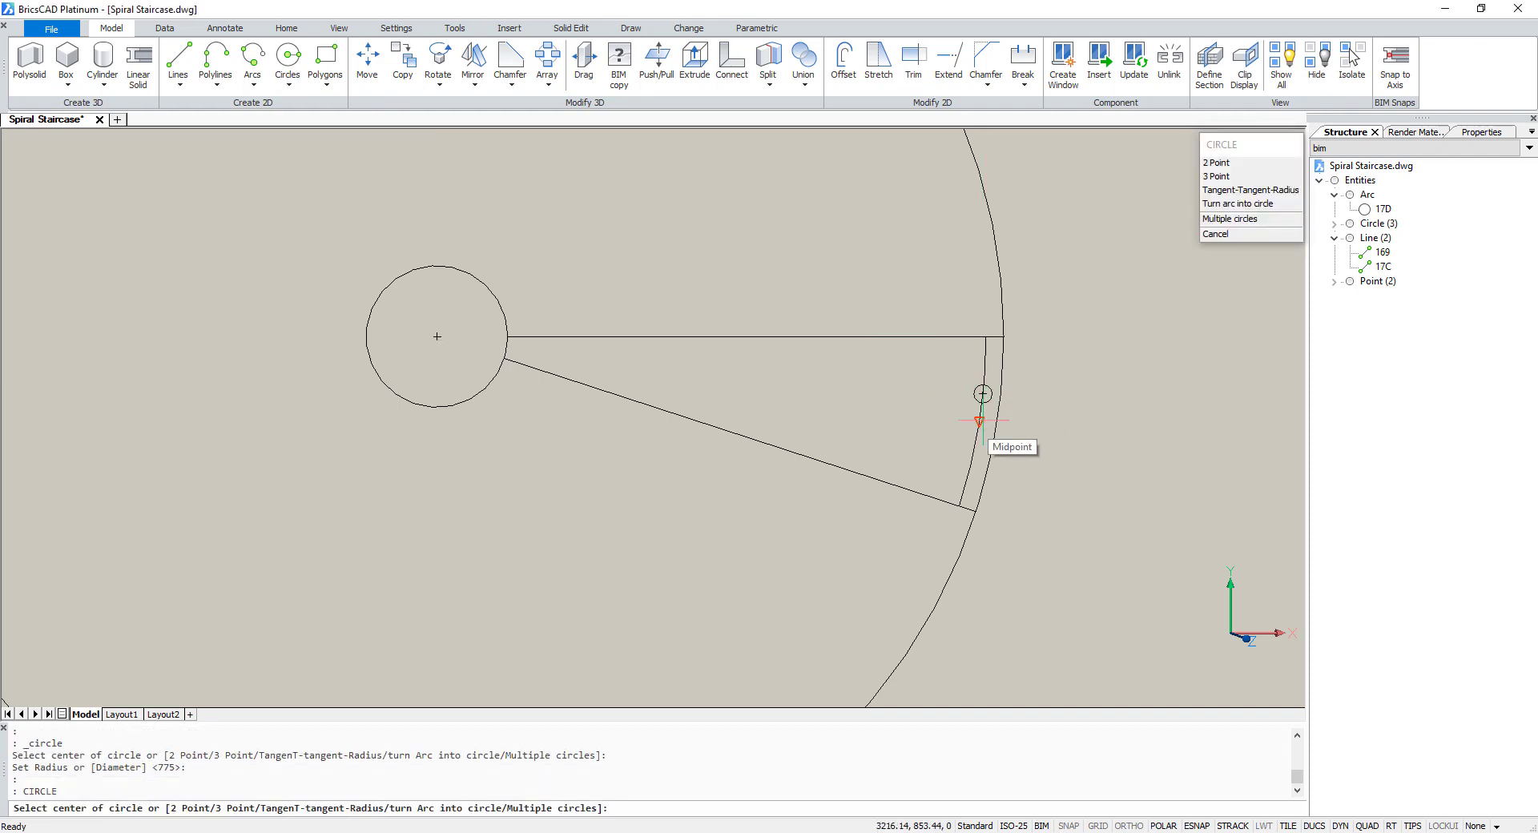
click(973, 450)
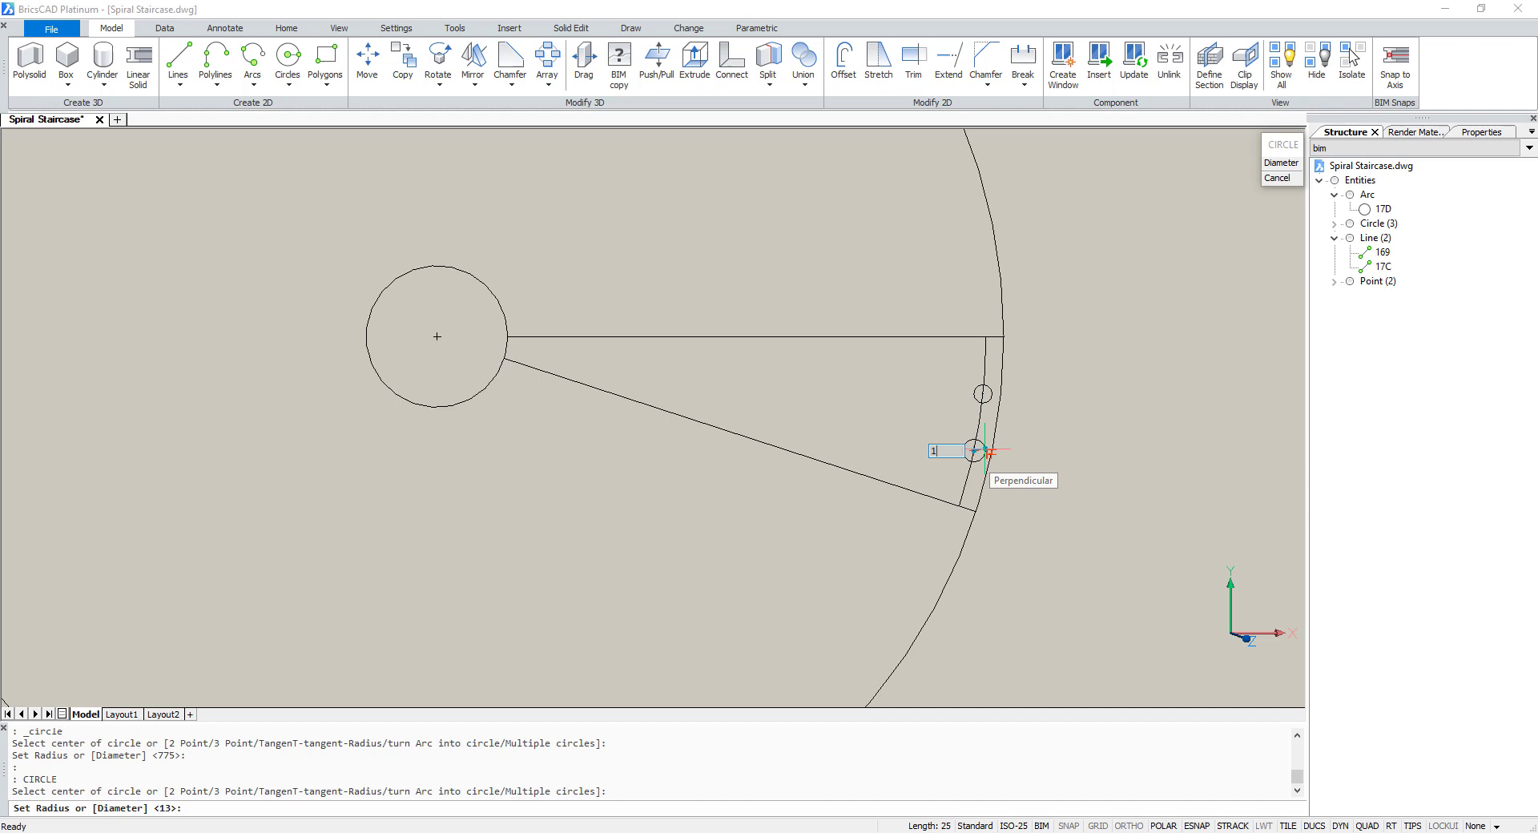
key(Return)
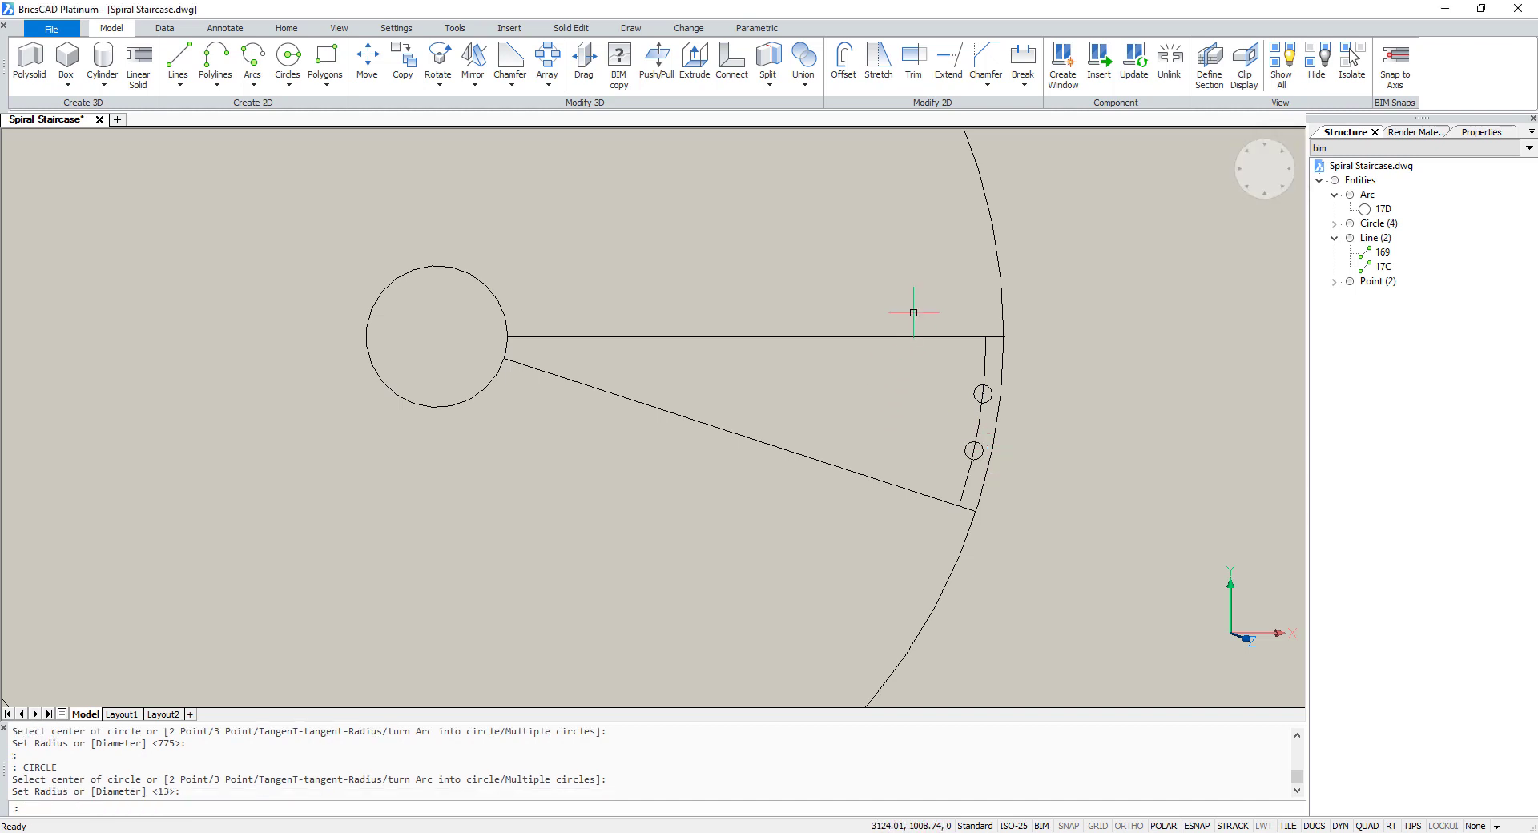
Delete the inner arc and its division point, then select both radius-13 circles
click(984, 364)
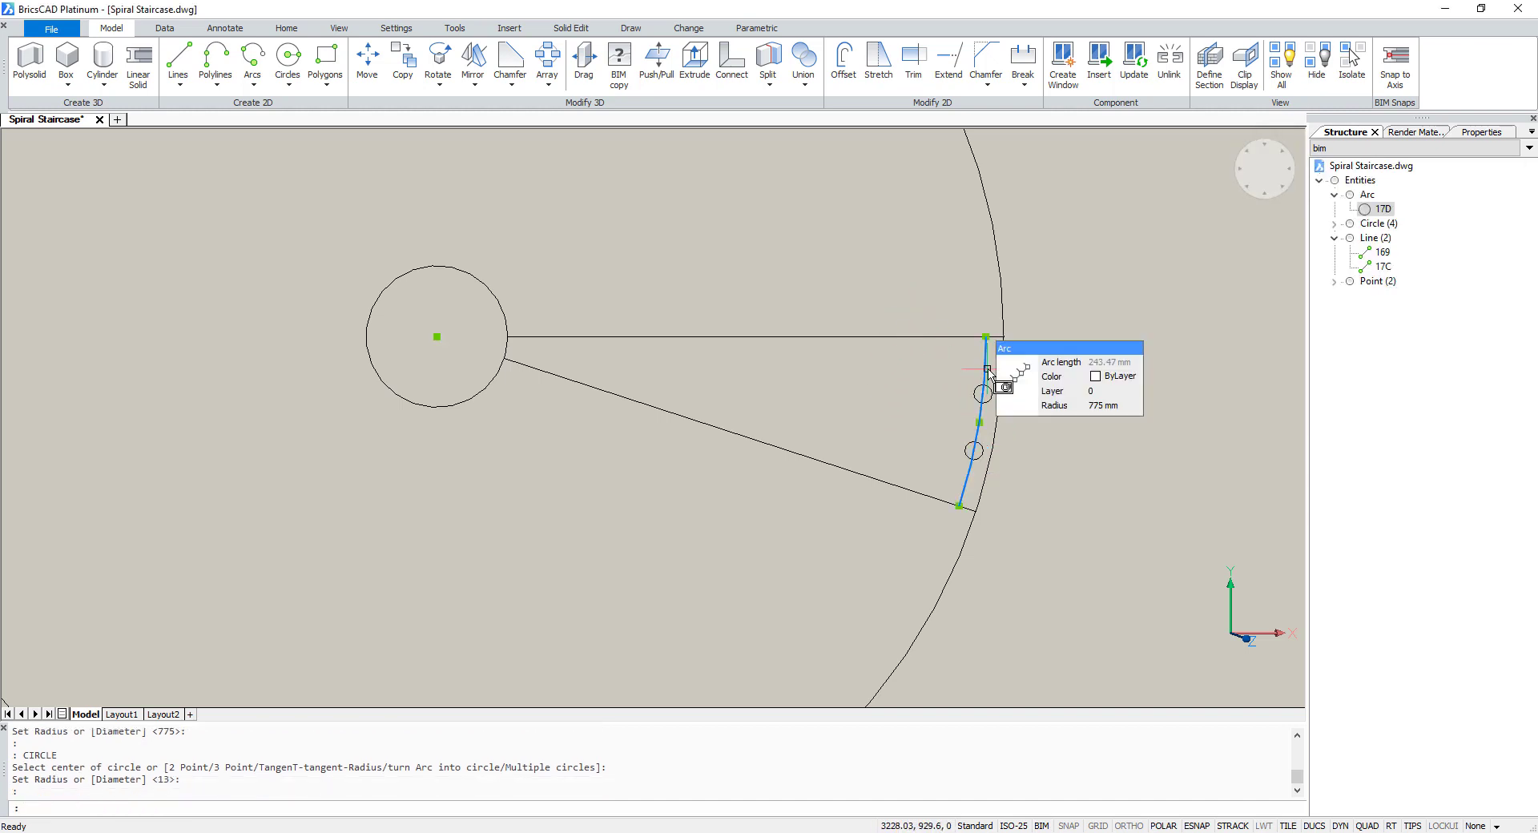
key(Delete)
scroll(986, 385, up, 5)
click(967, 404)
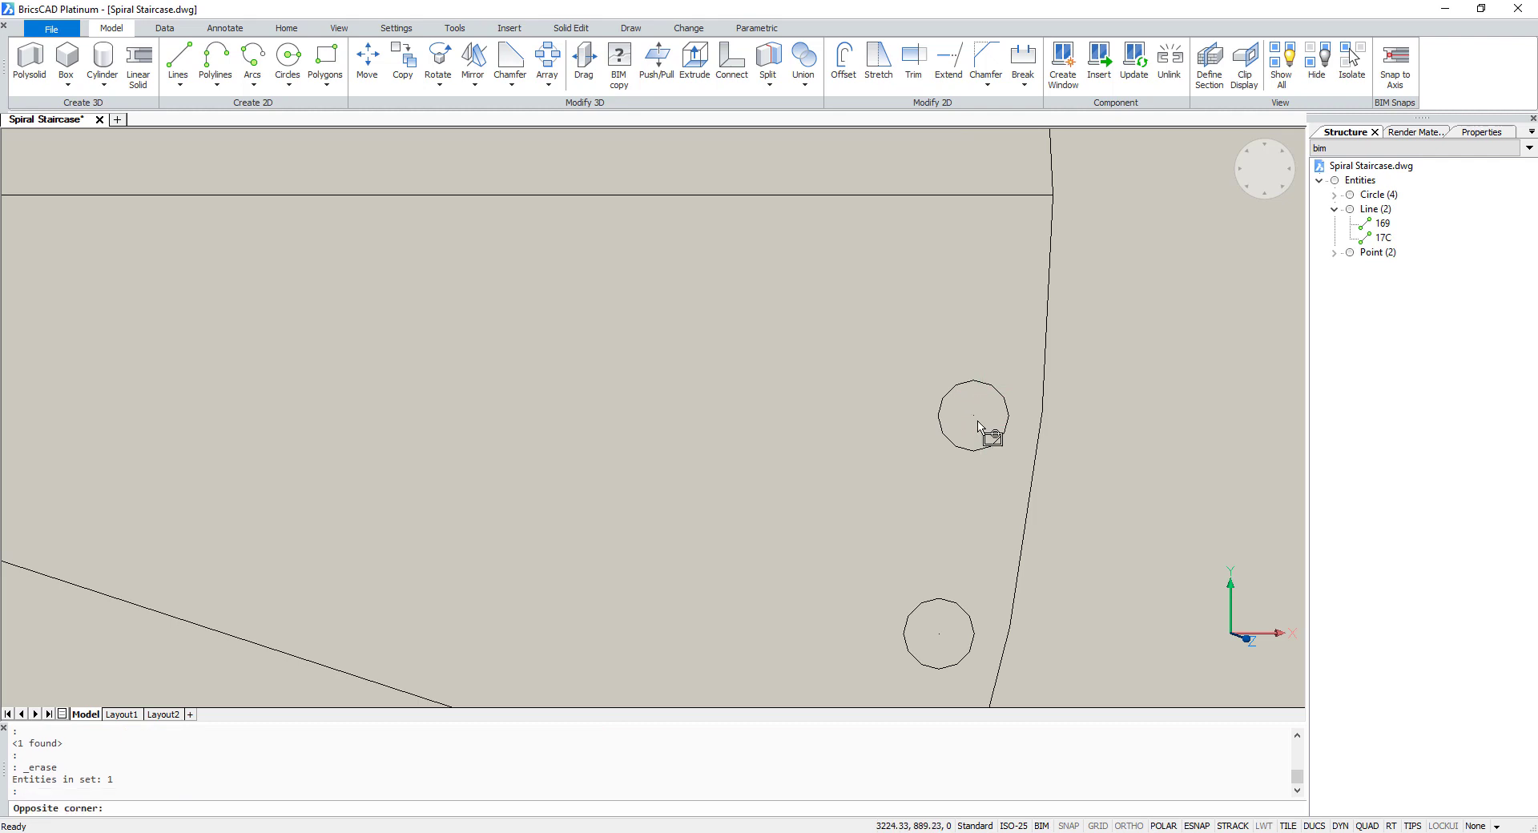
key(Delete)
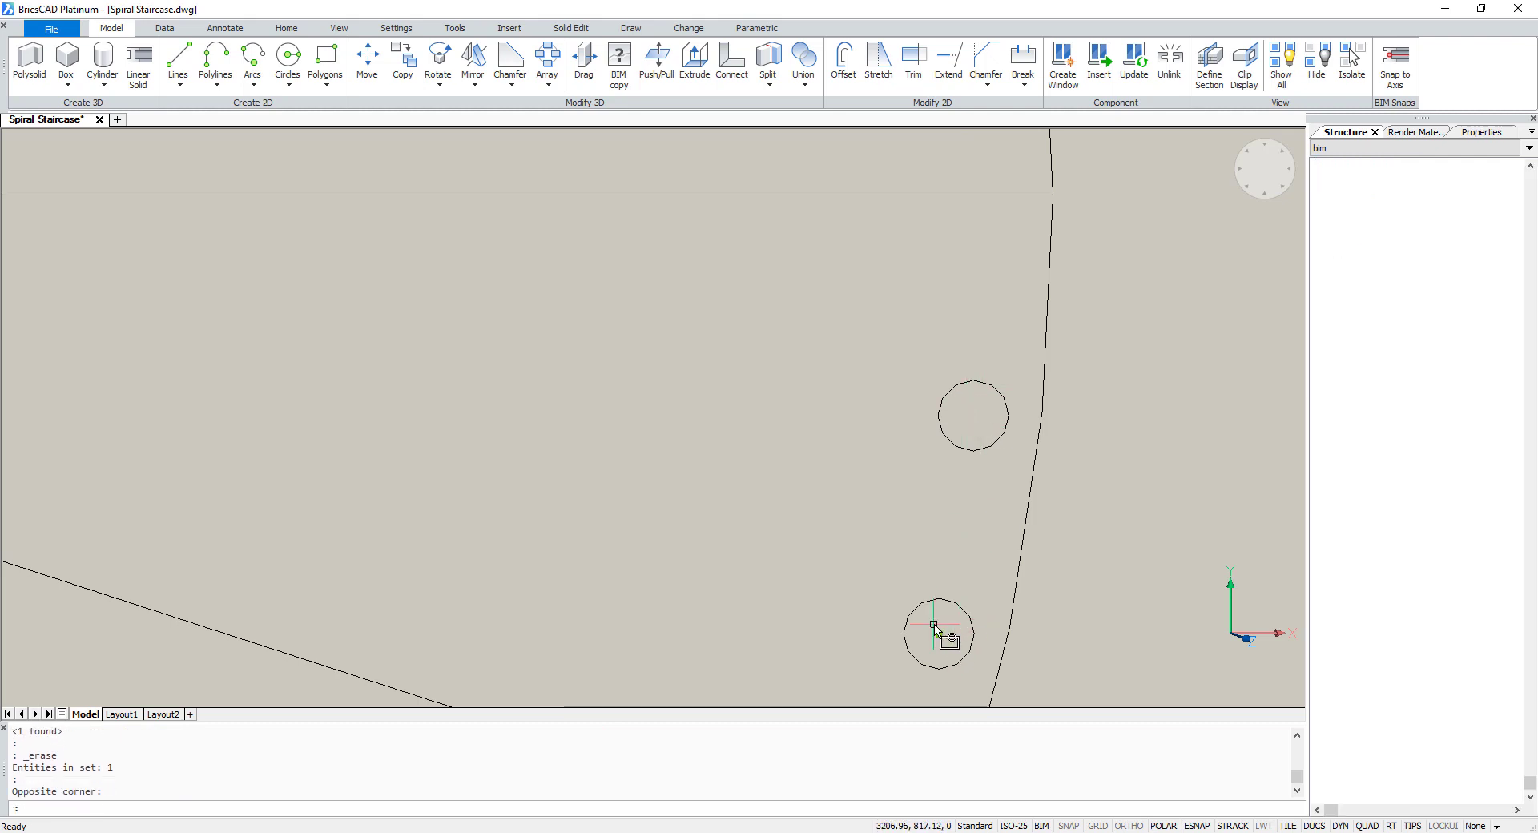
scroll(824, 489, down, 5)
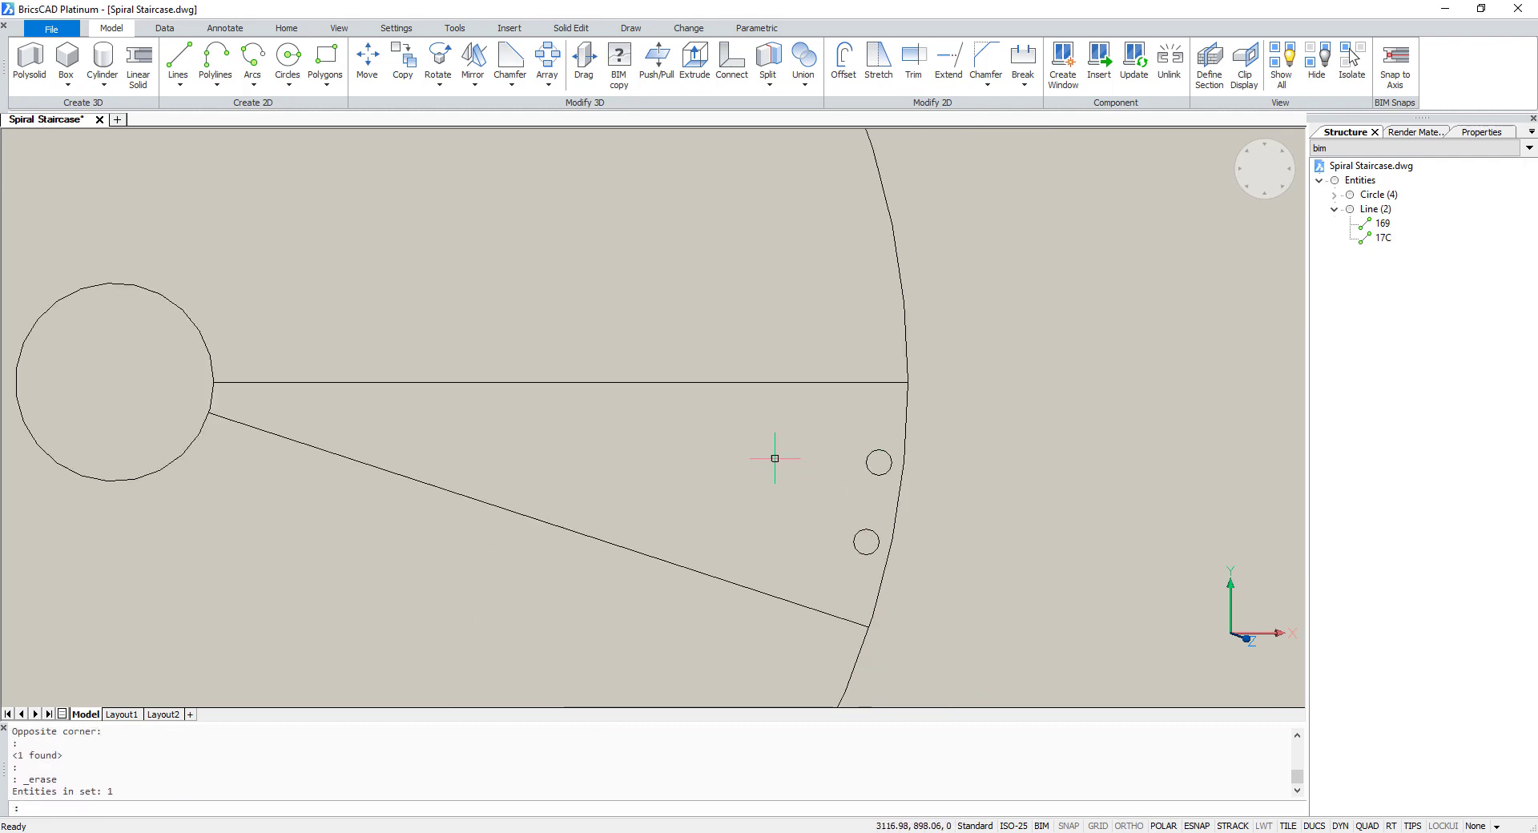
click(881, 453)
click(866, 542)
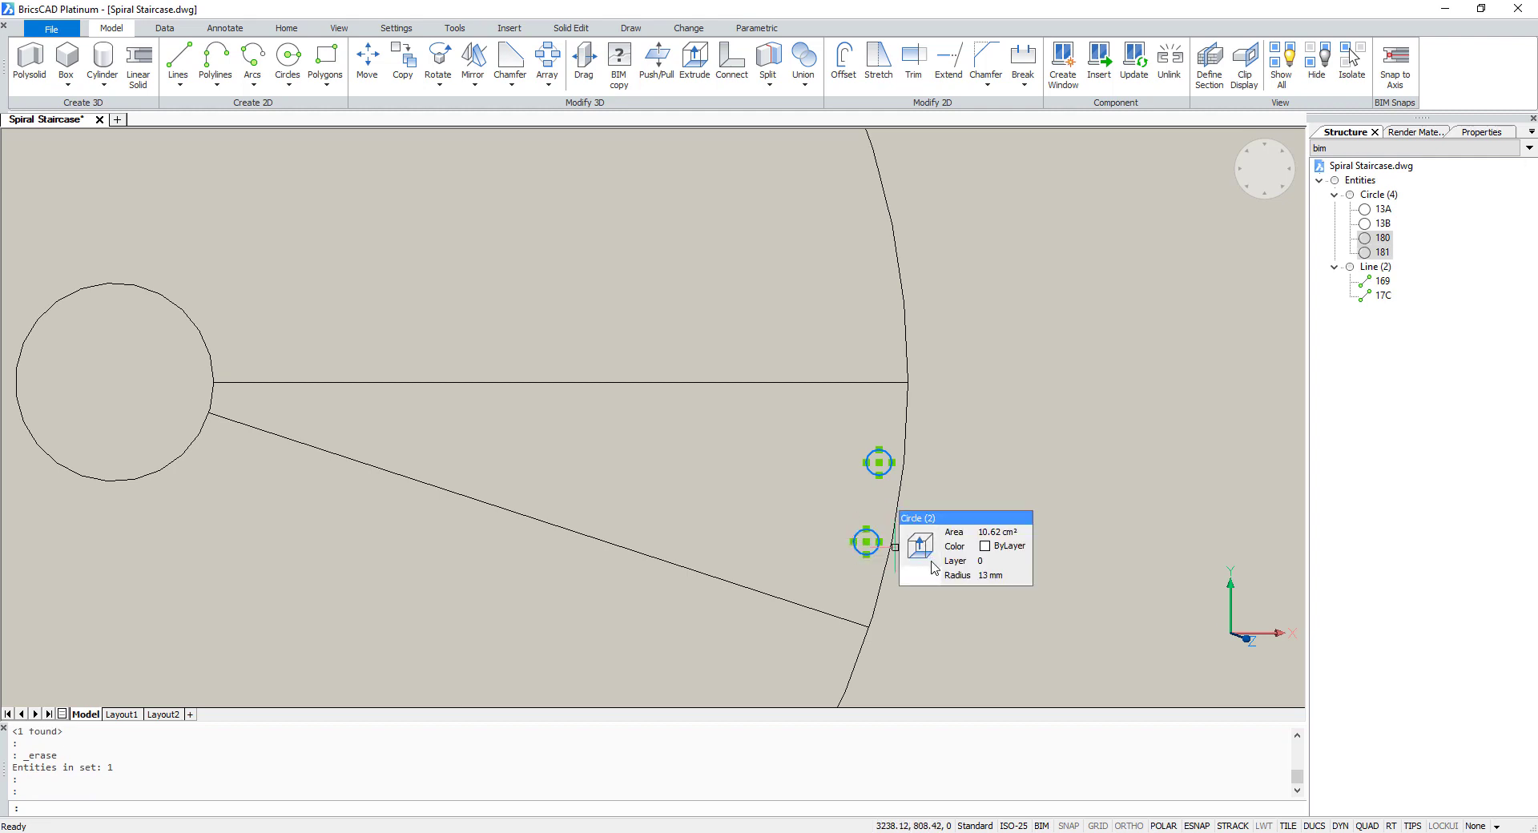
Hide the two small circles, orbit to an angled view, and set SELECTIONMODES to 6
mouse_move(1035, 587)
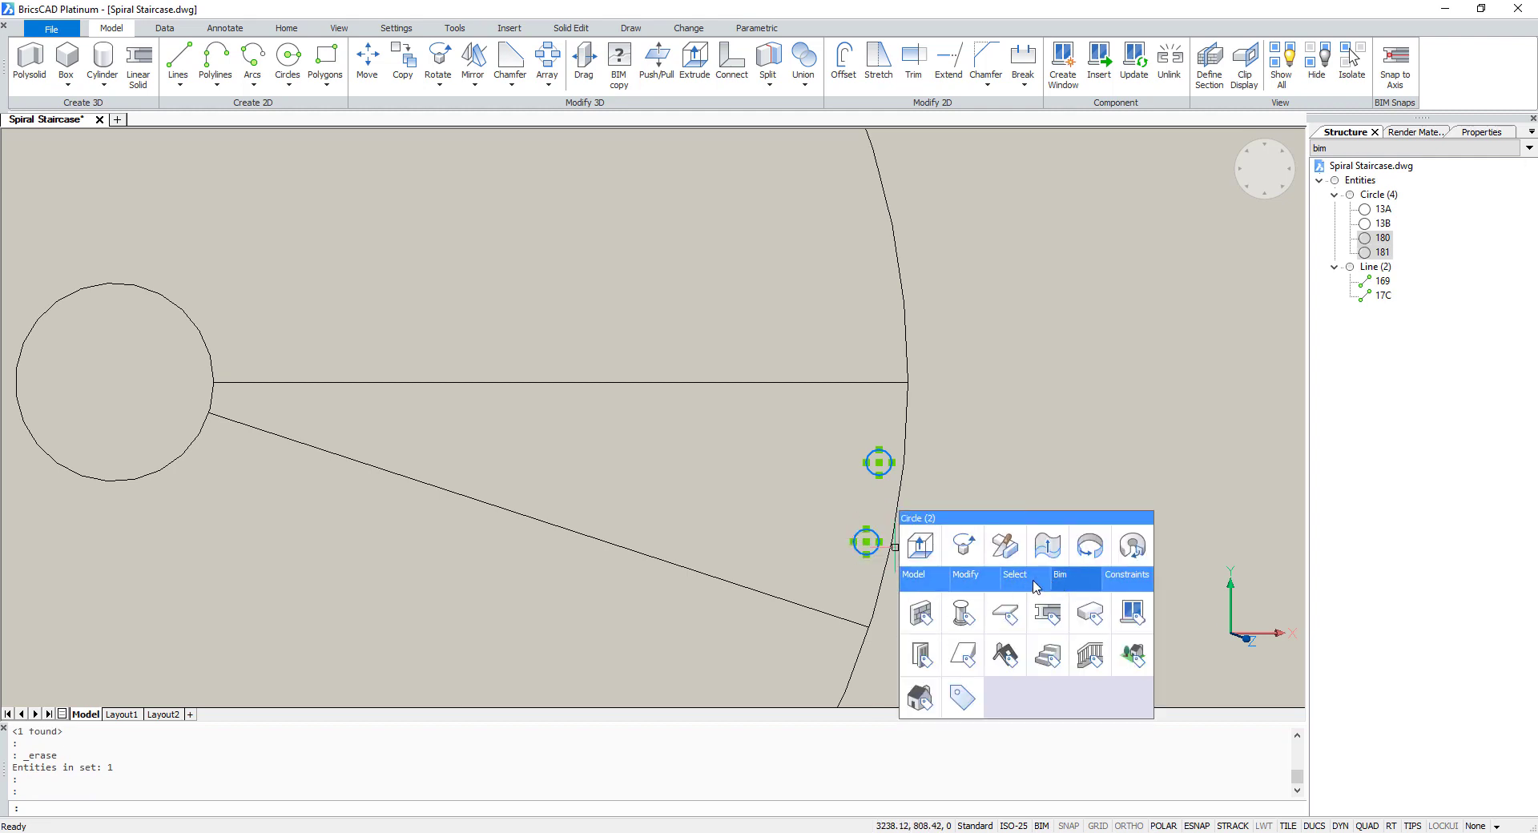
click(973, 611)
scroll(793, 436, down, 3)
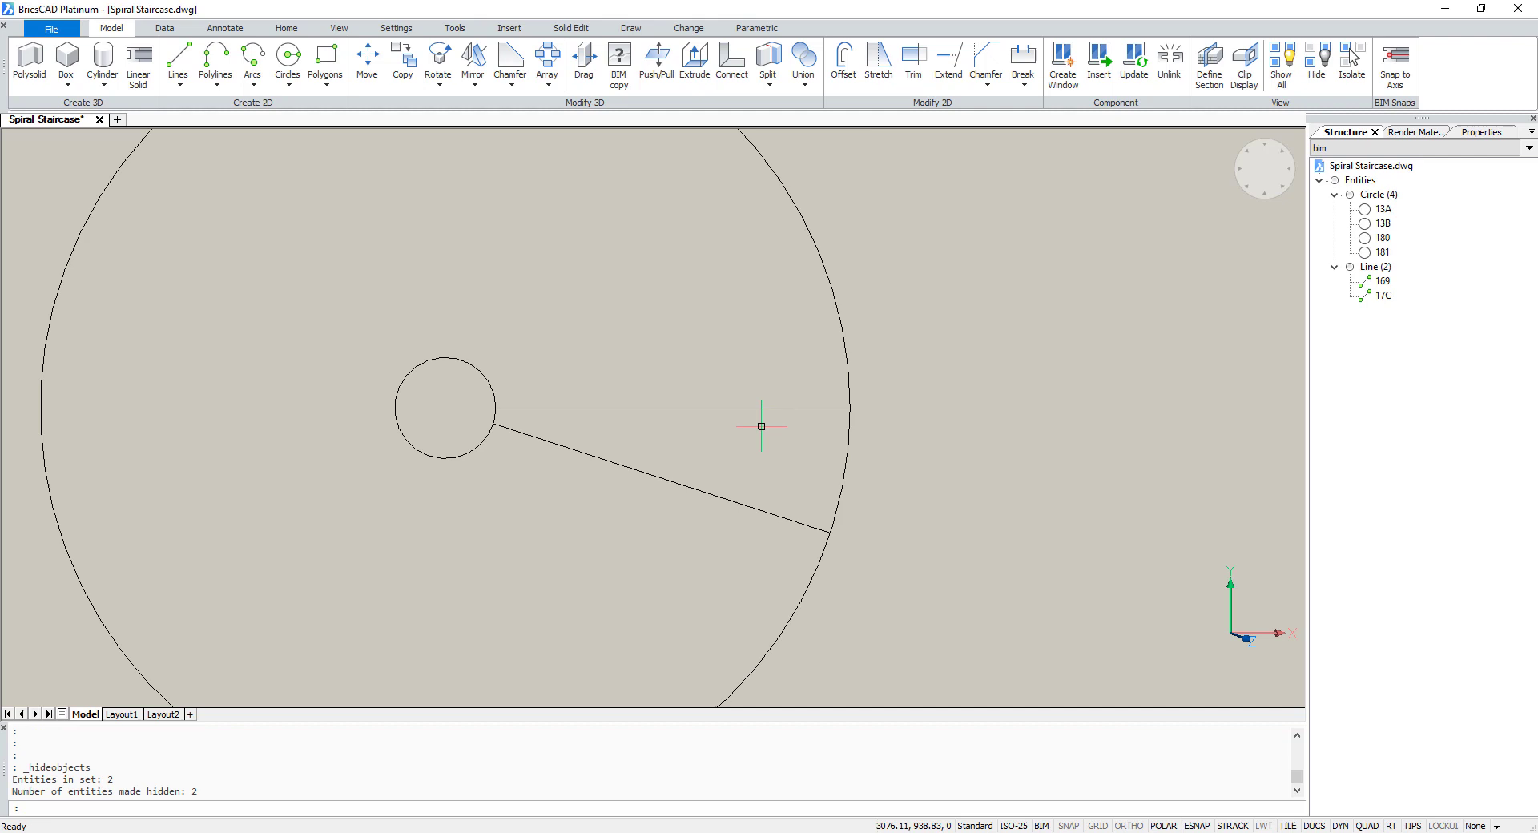
mouse_move(793, 470)
shift+middle_down()
mouse_move(820, 467)
mouse_move(829, 397)
mouse_move(796, 402)
shift+middle_up()
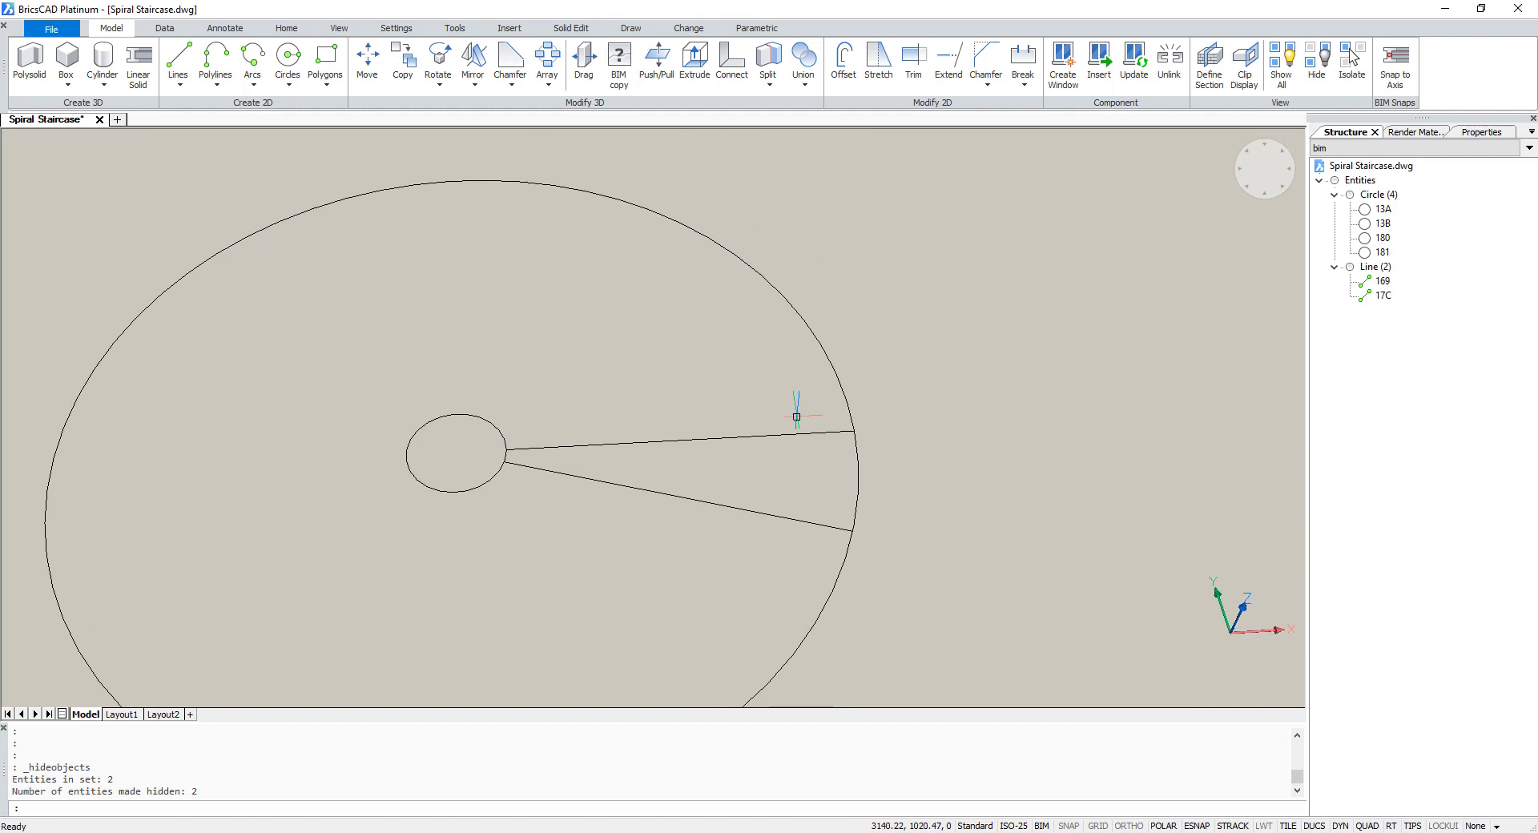
click(286, 28)
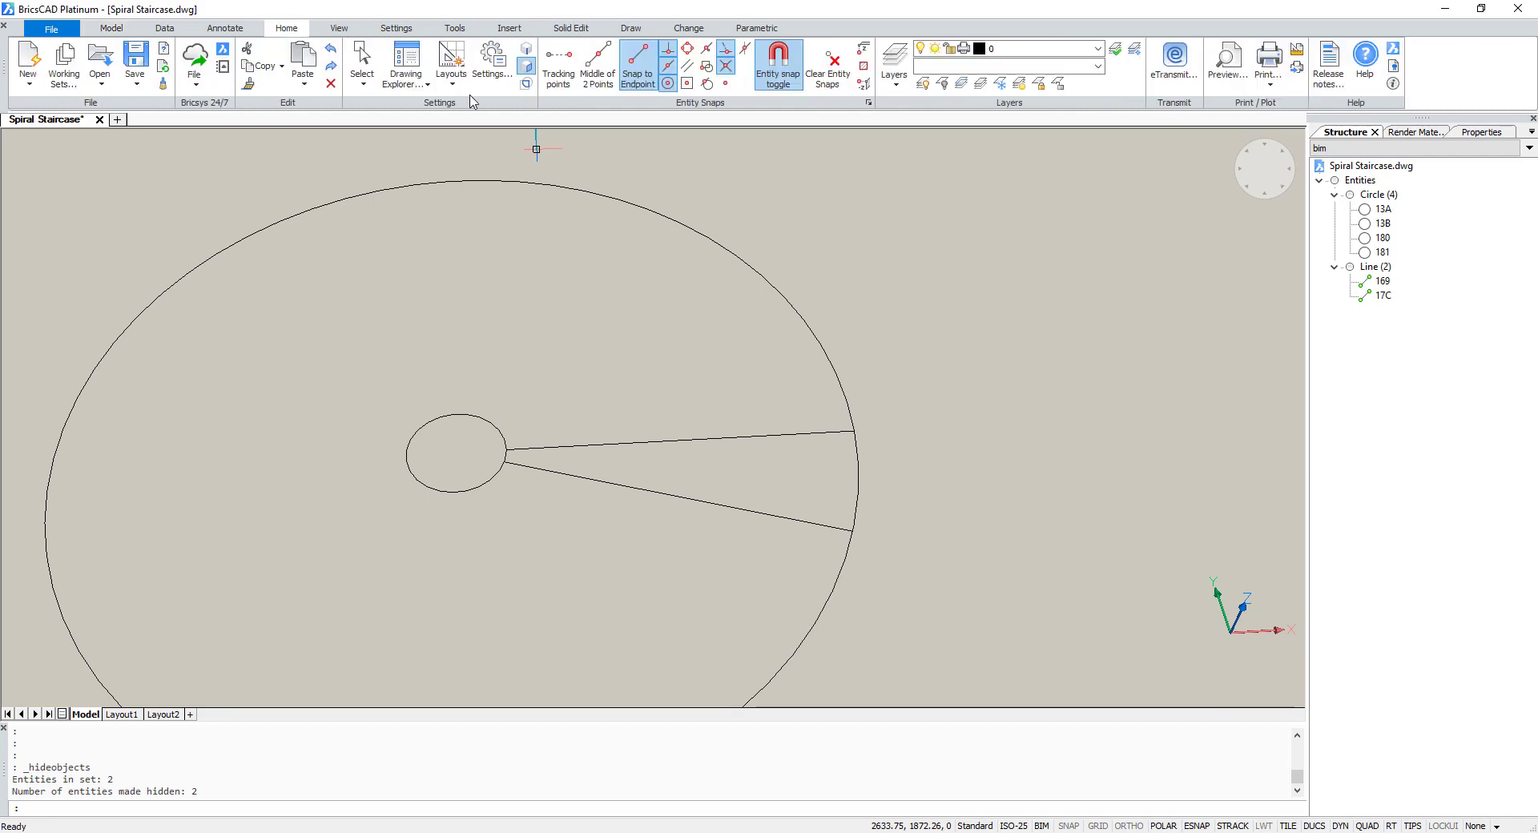
click(525, 84)
click(125, 30)
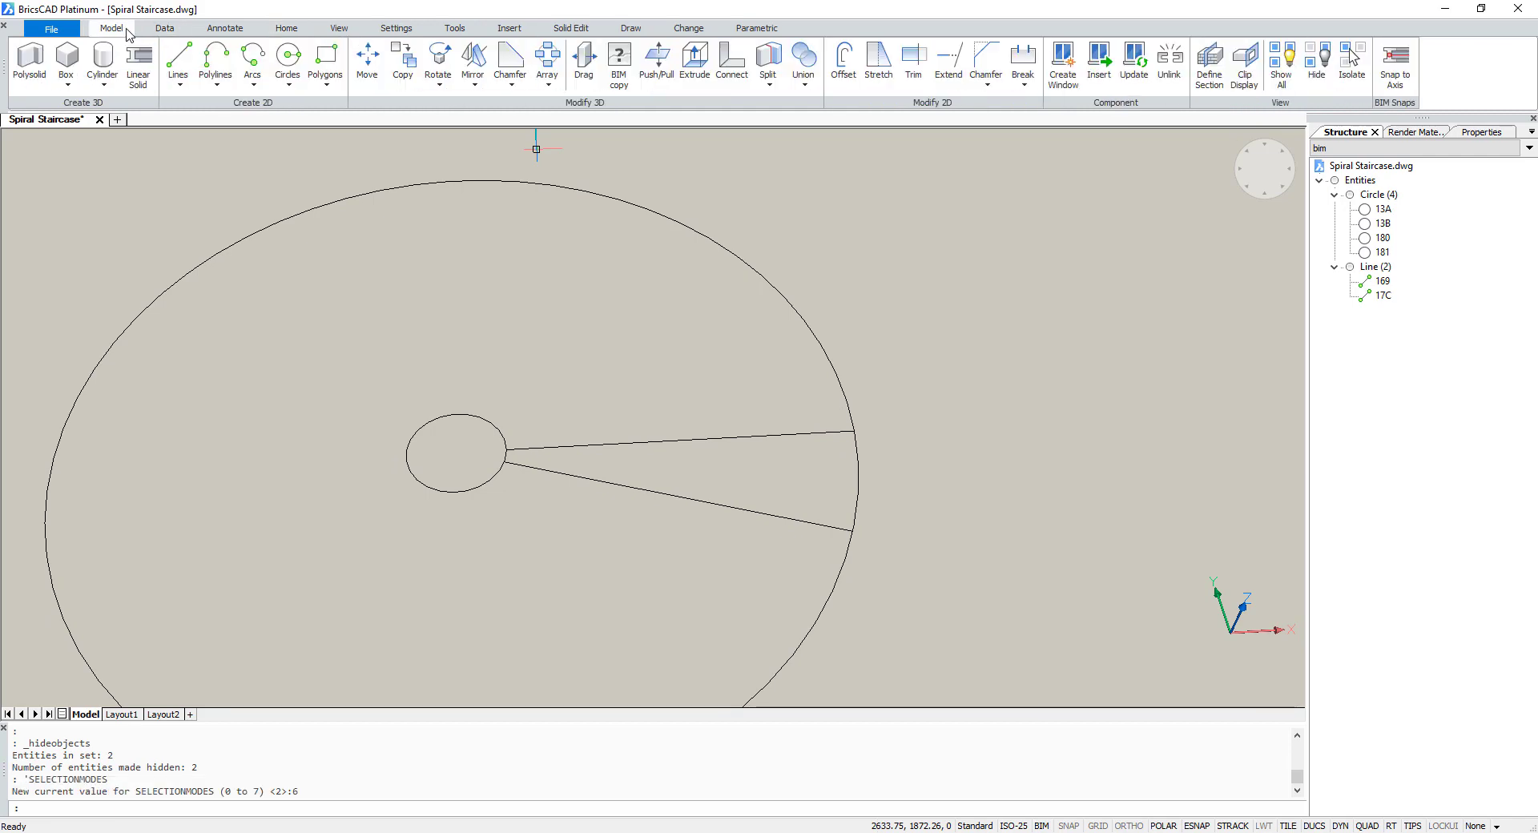
Extrude the wedge region into an 85-high solid step
mouse_move(743, 467)
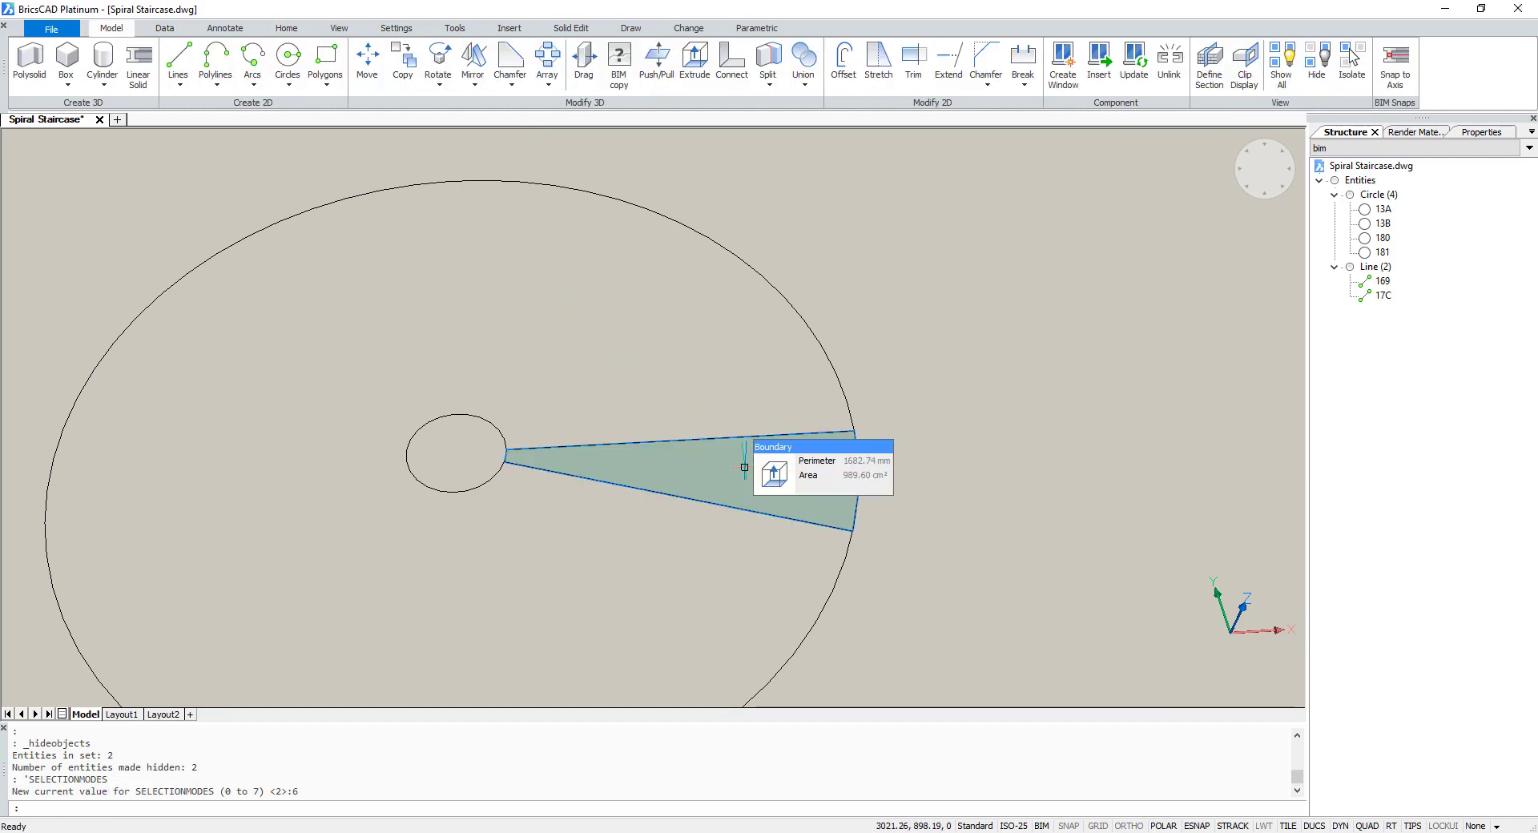
click(770, 472)
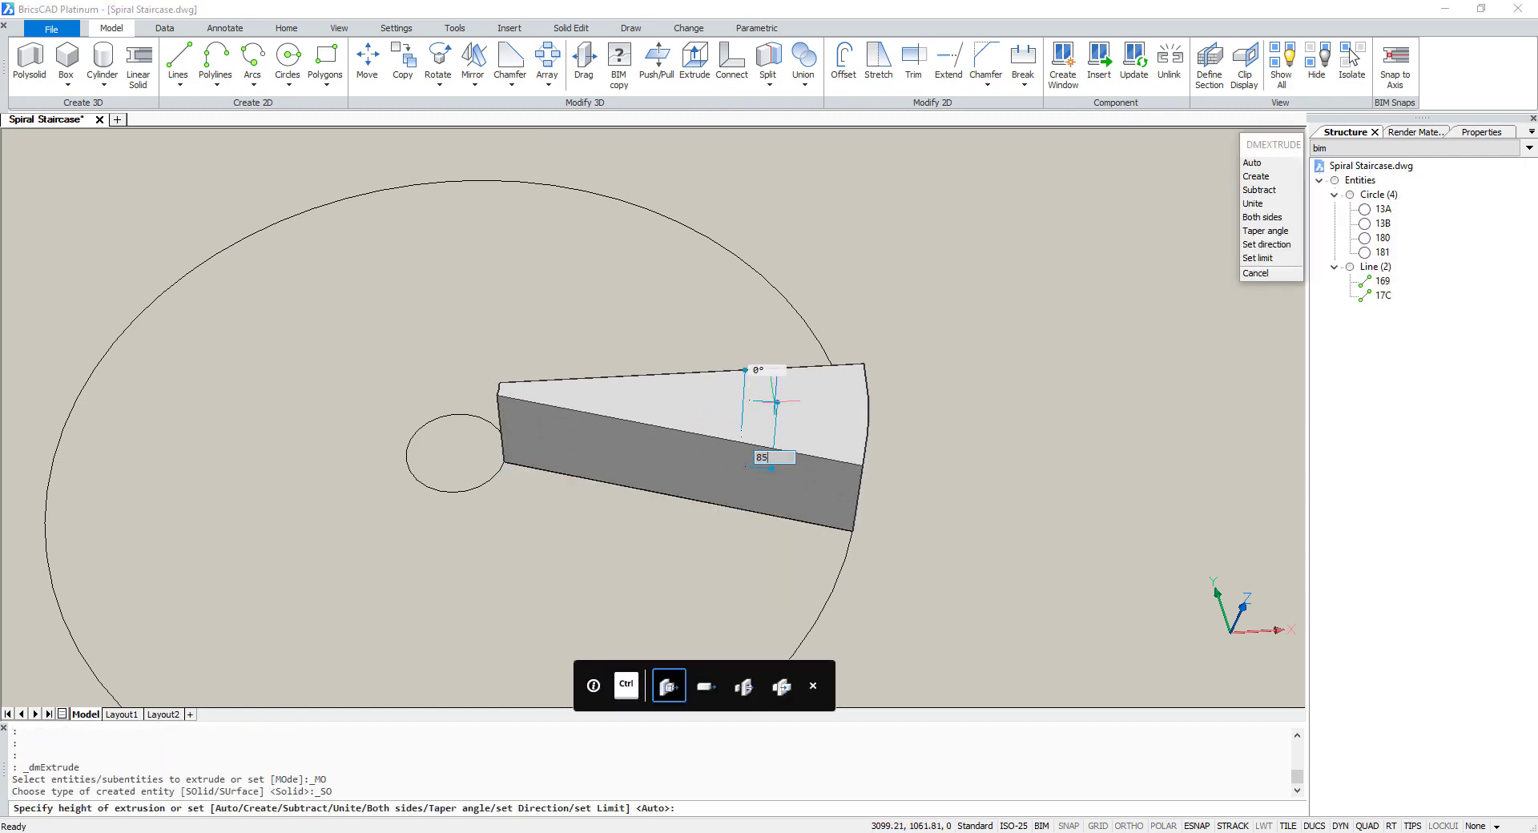
text(85)
key(Return)
Extrude the step's top face up 15 as a thin extra layer
mouse_move(773, 402)
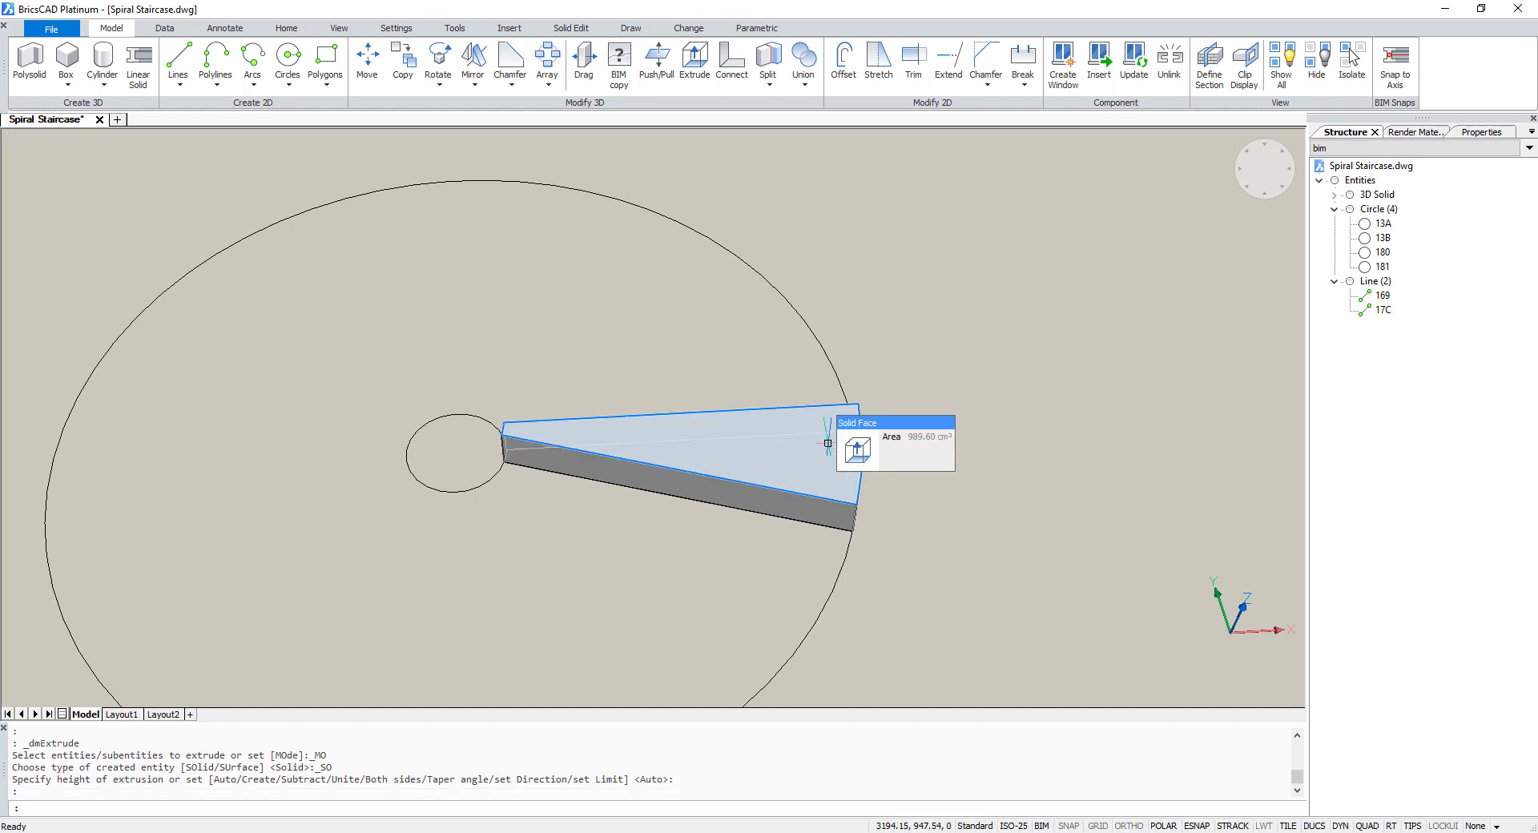
click(854, 452)
text(1)
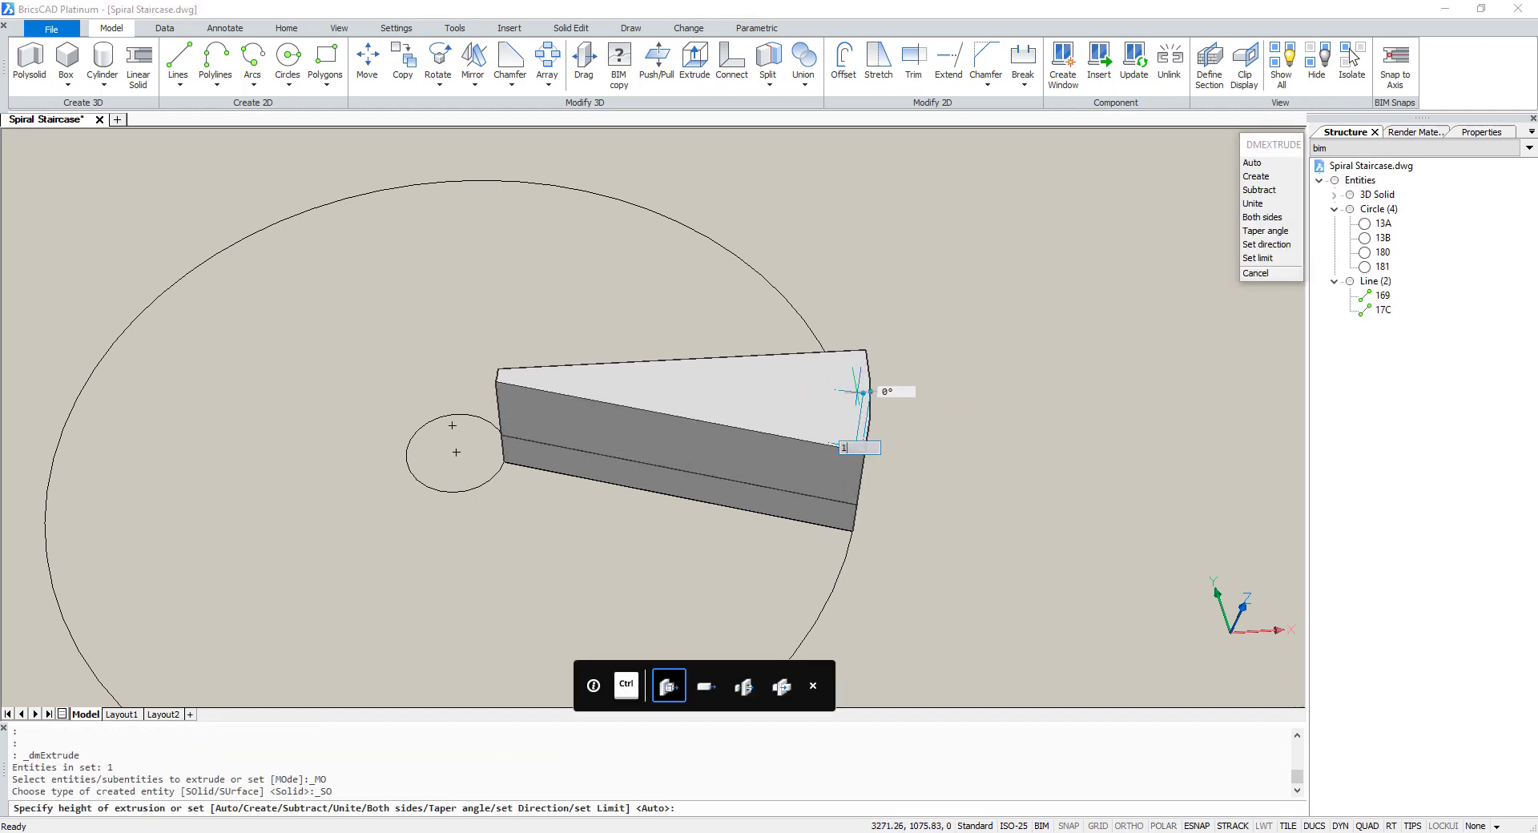
text(5)
key(Return)
scroll(803, 483, up, 3)
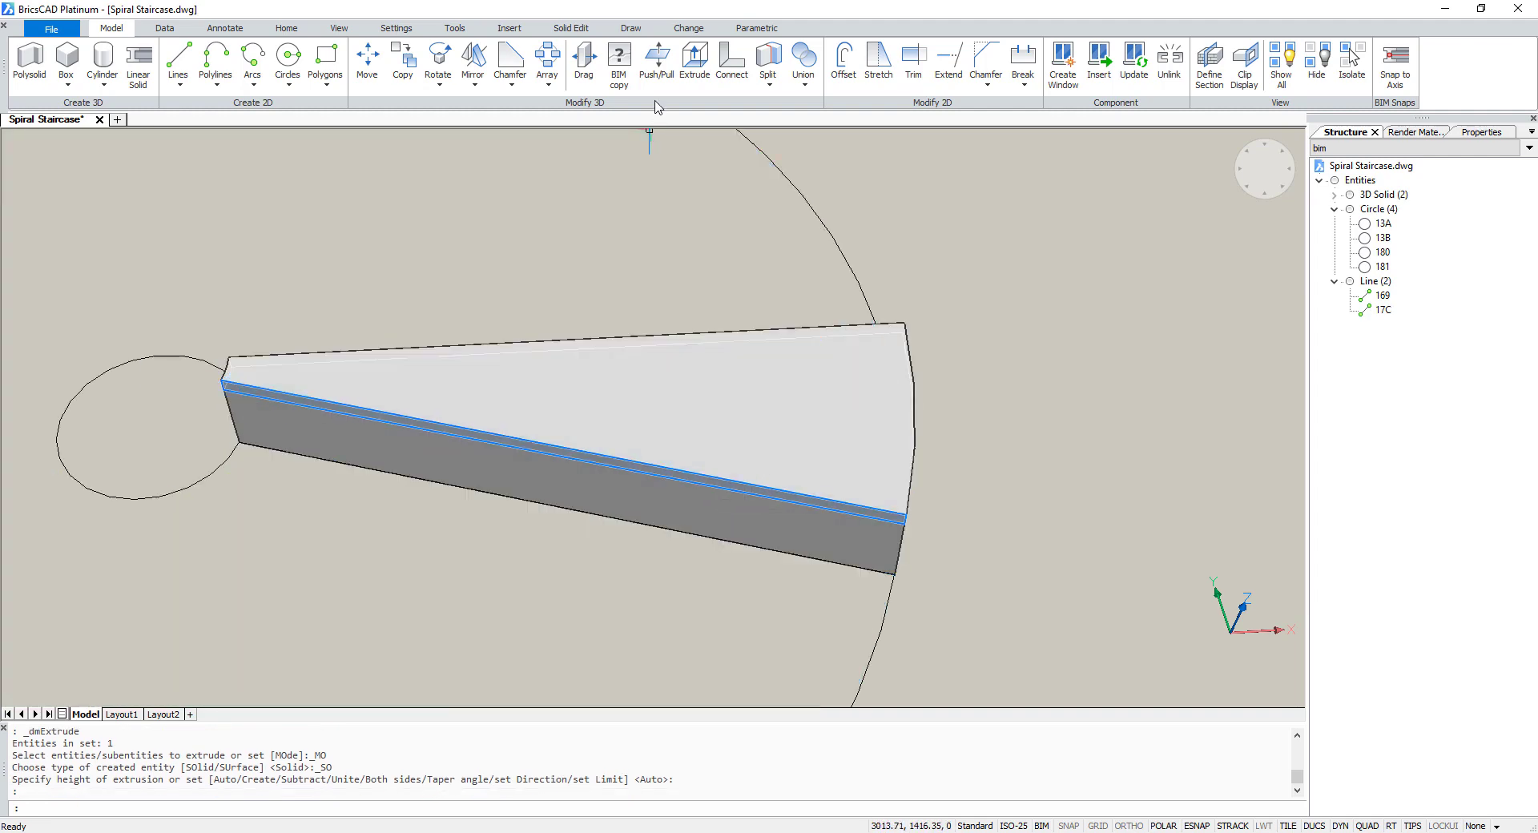
Push the thin layer's long side out 20 into a nosing and show the view properties
click(657, 60)
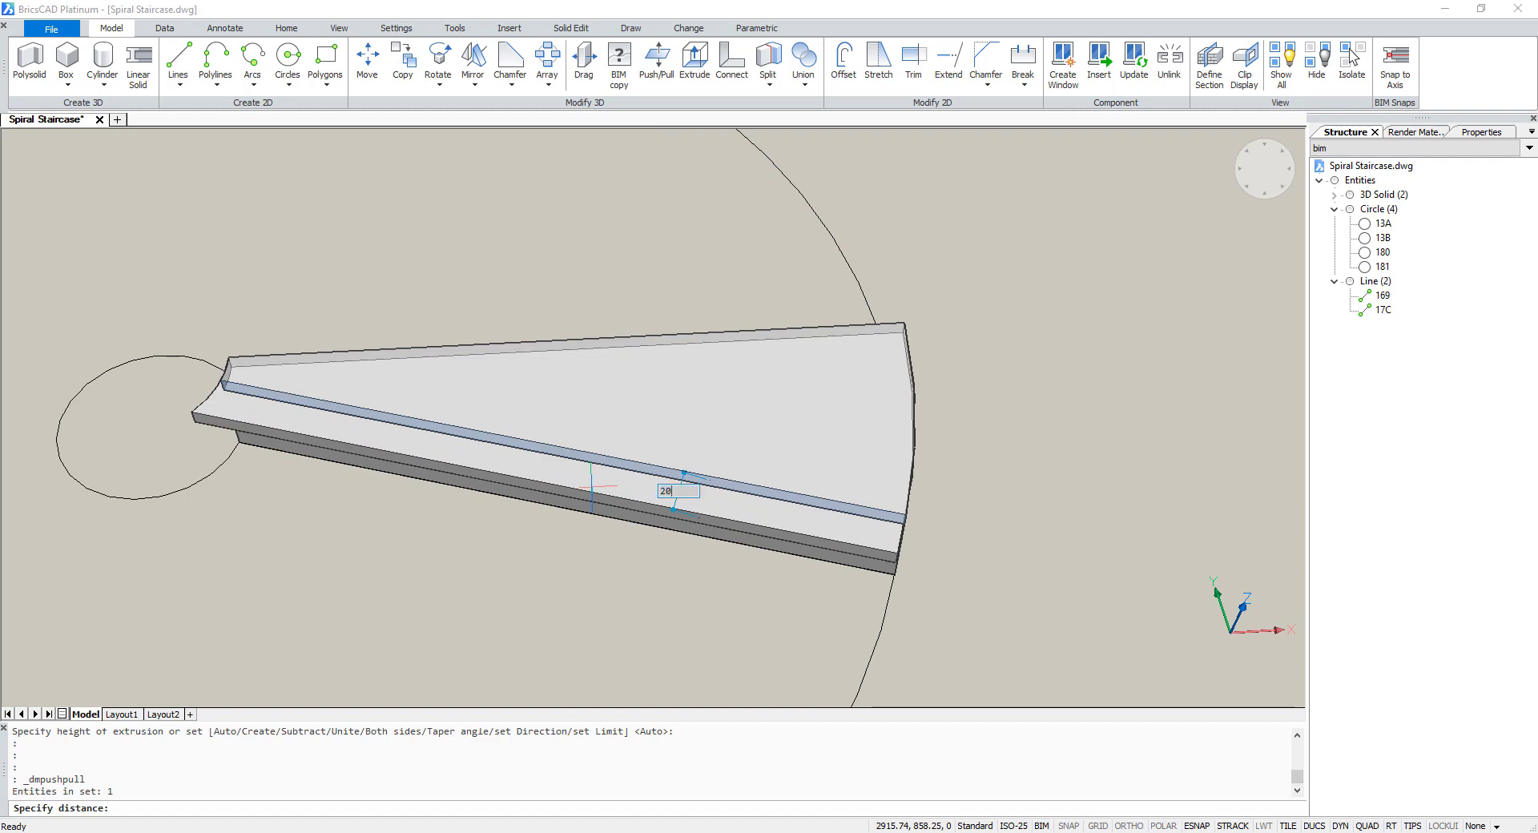
text(20)
key(Return)
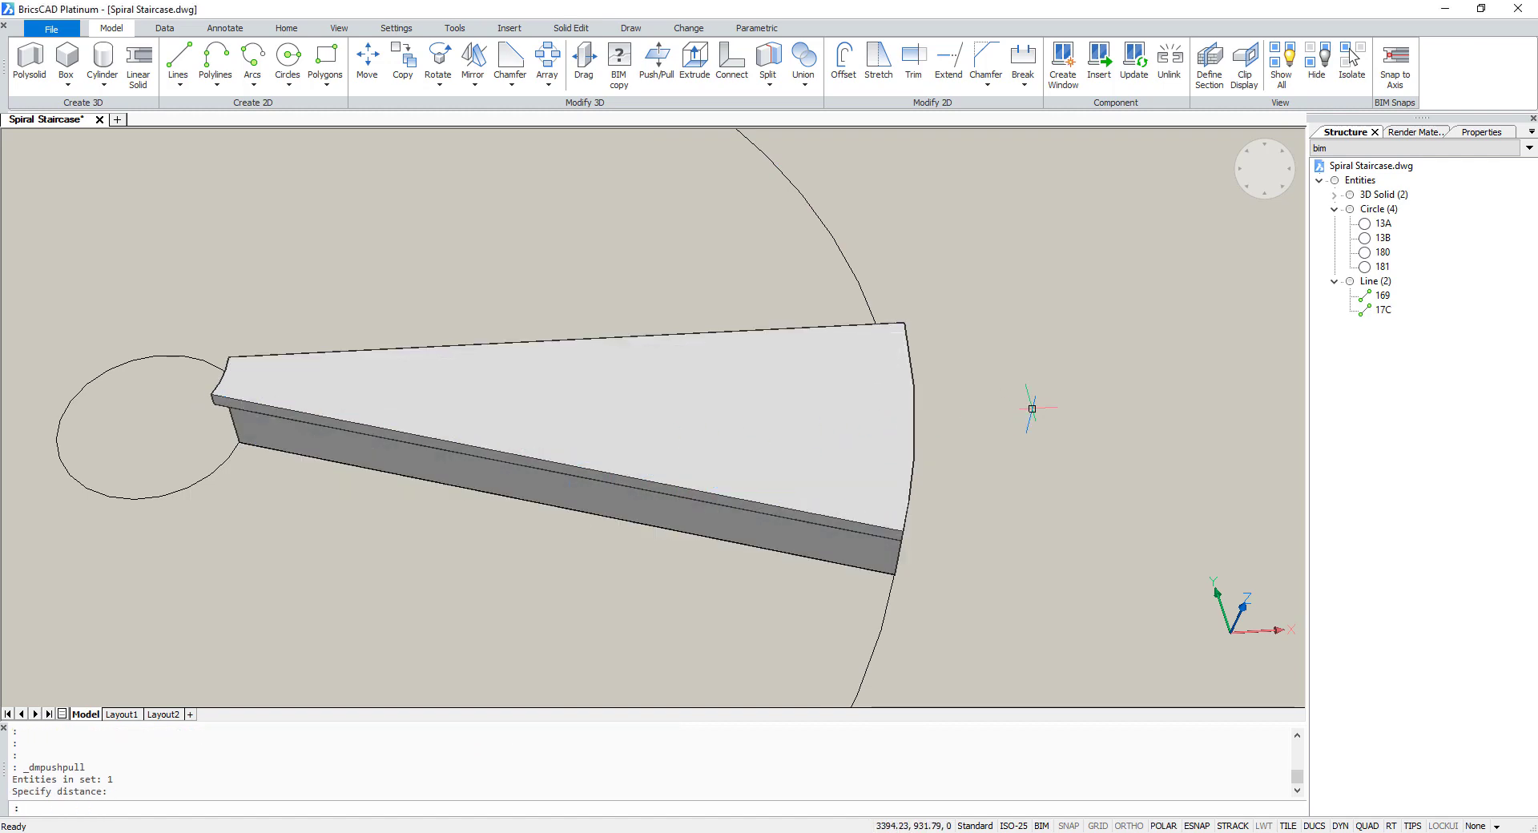
click(1474, 133)
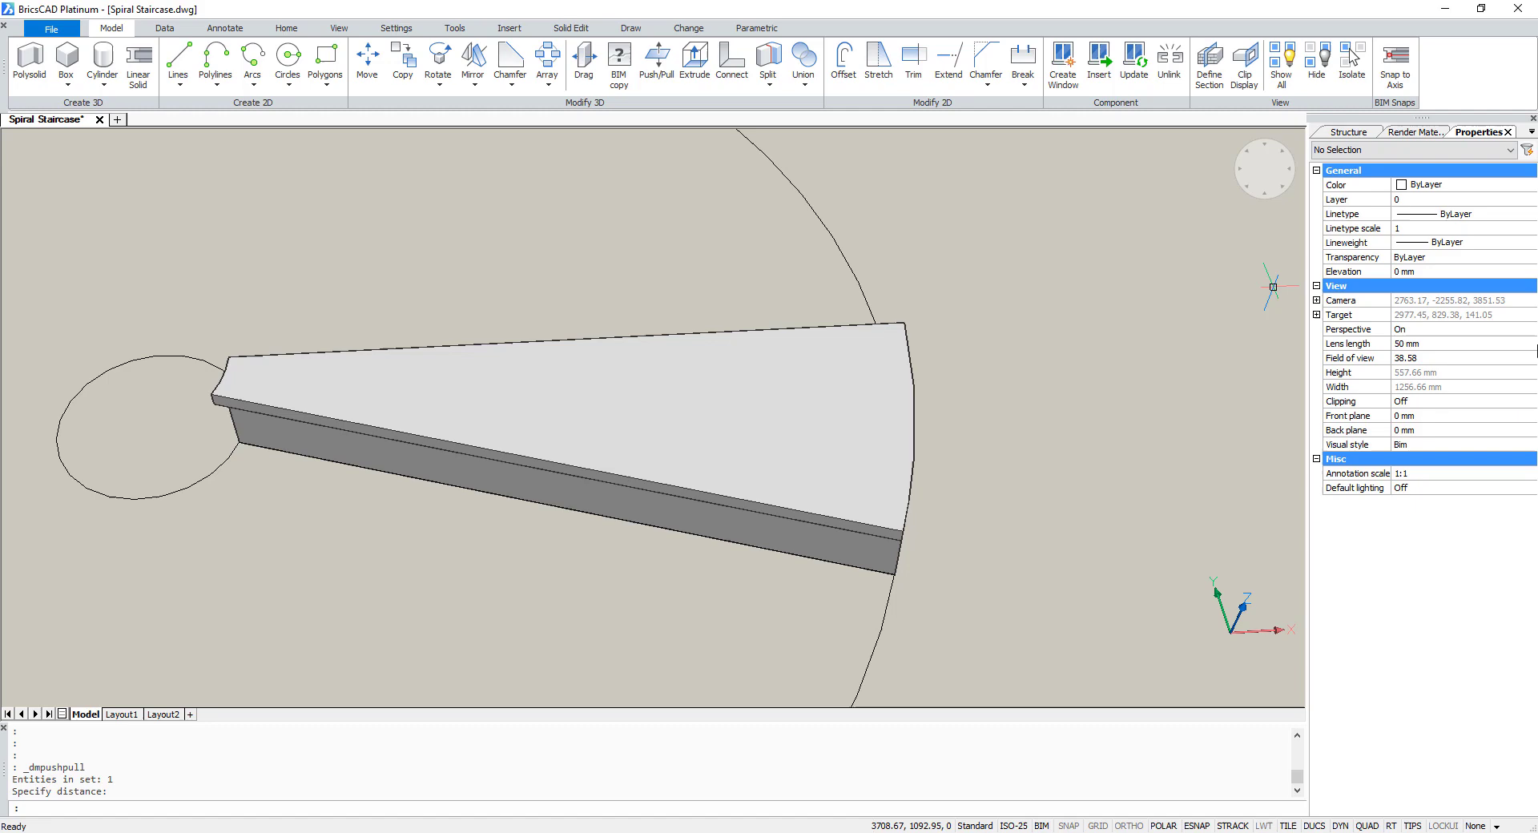
click(1448, 445)
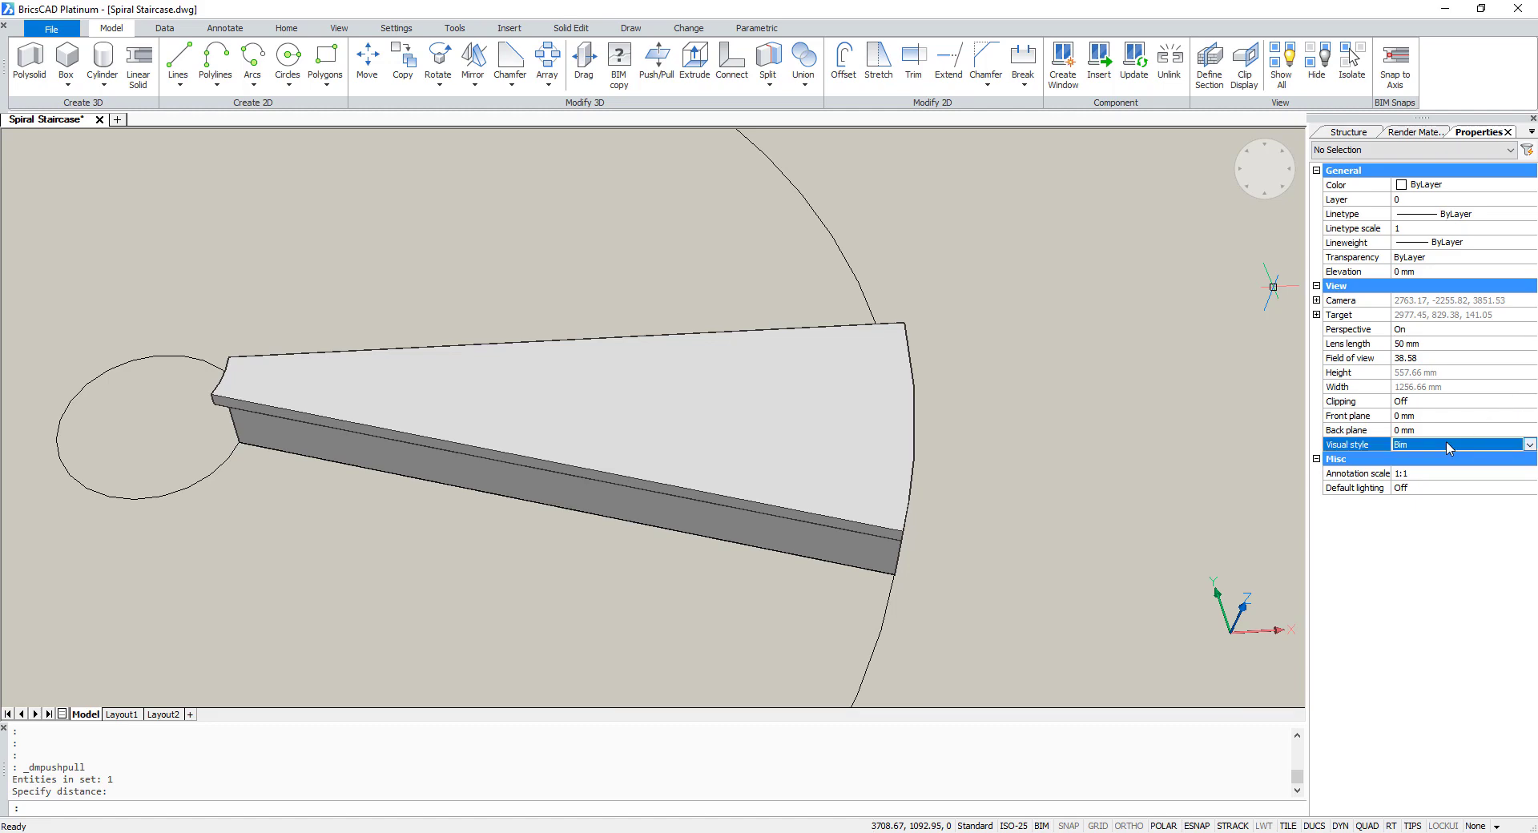
Switch the visual style to 2dWireframe and unhide the two small circles
click(1448, 445)
click(1438, 462)
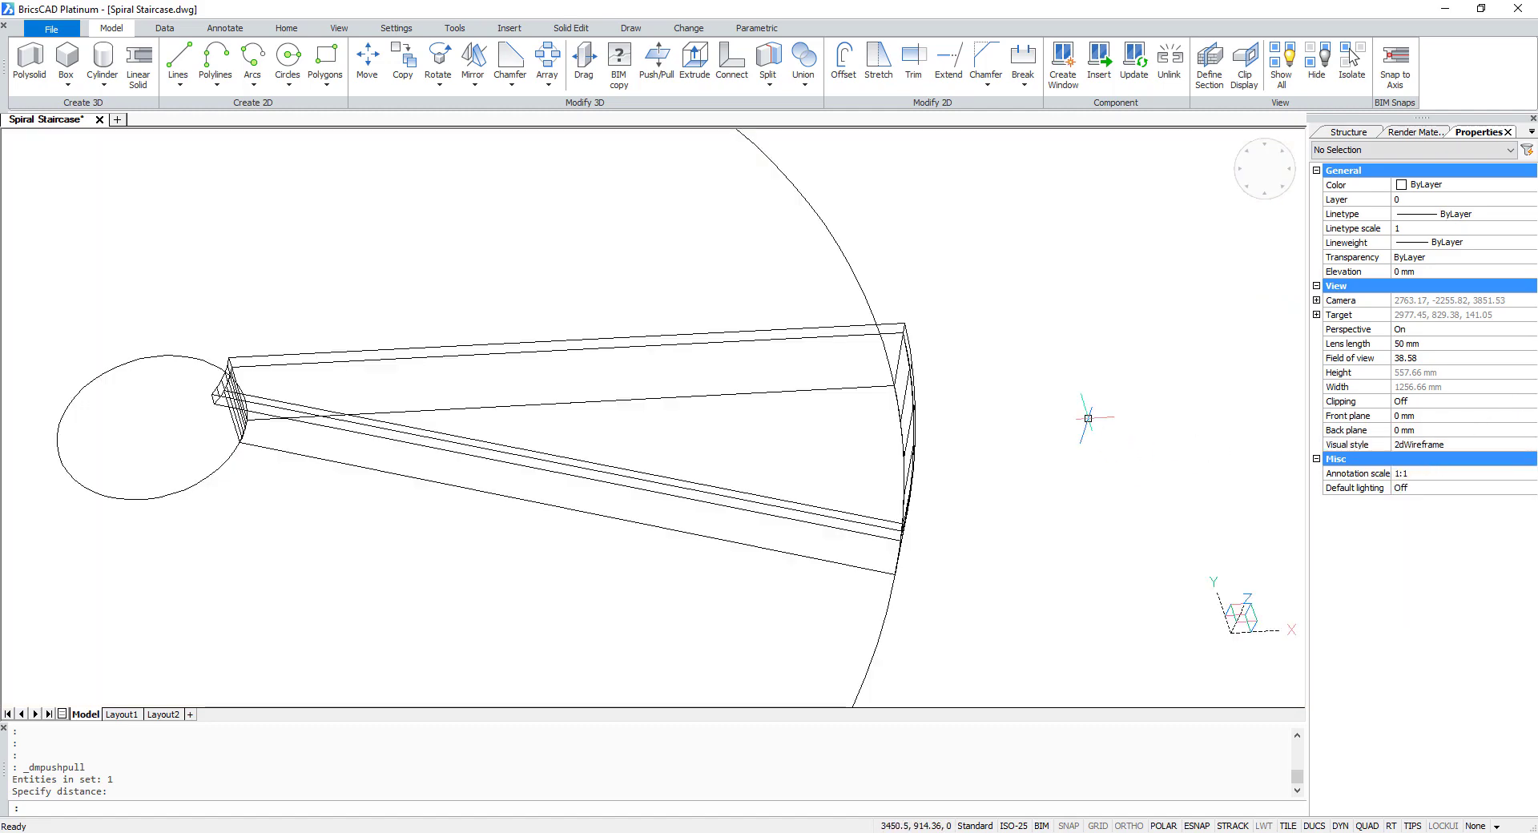
right_click(1049, 389)
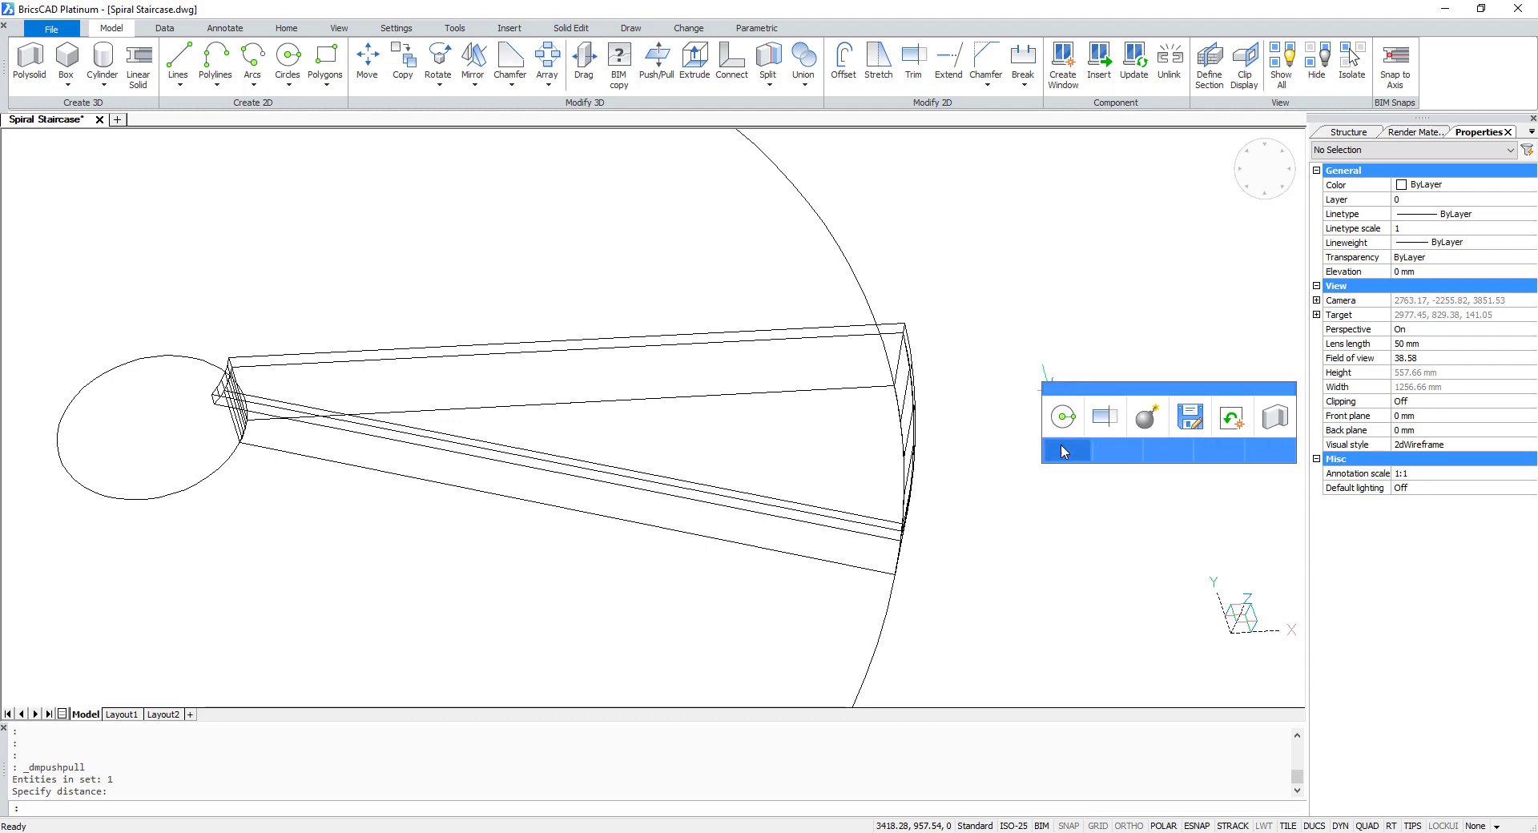
mouse_move(1187, 458)
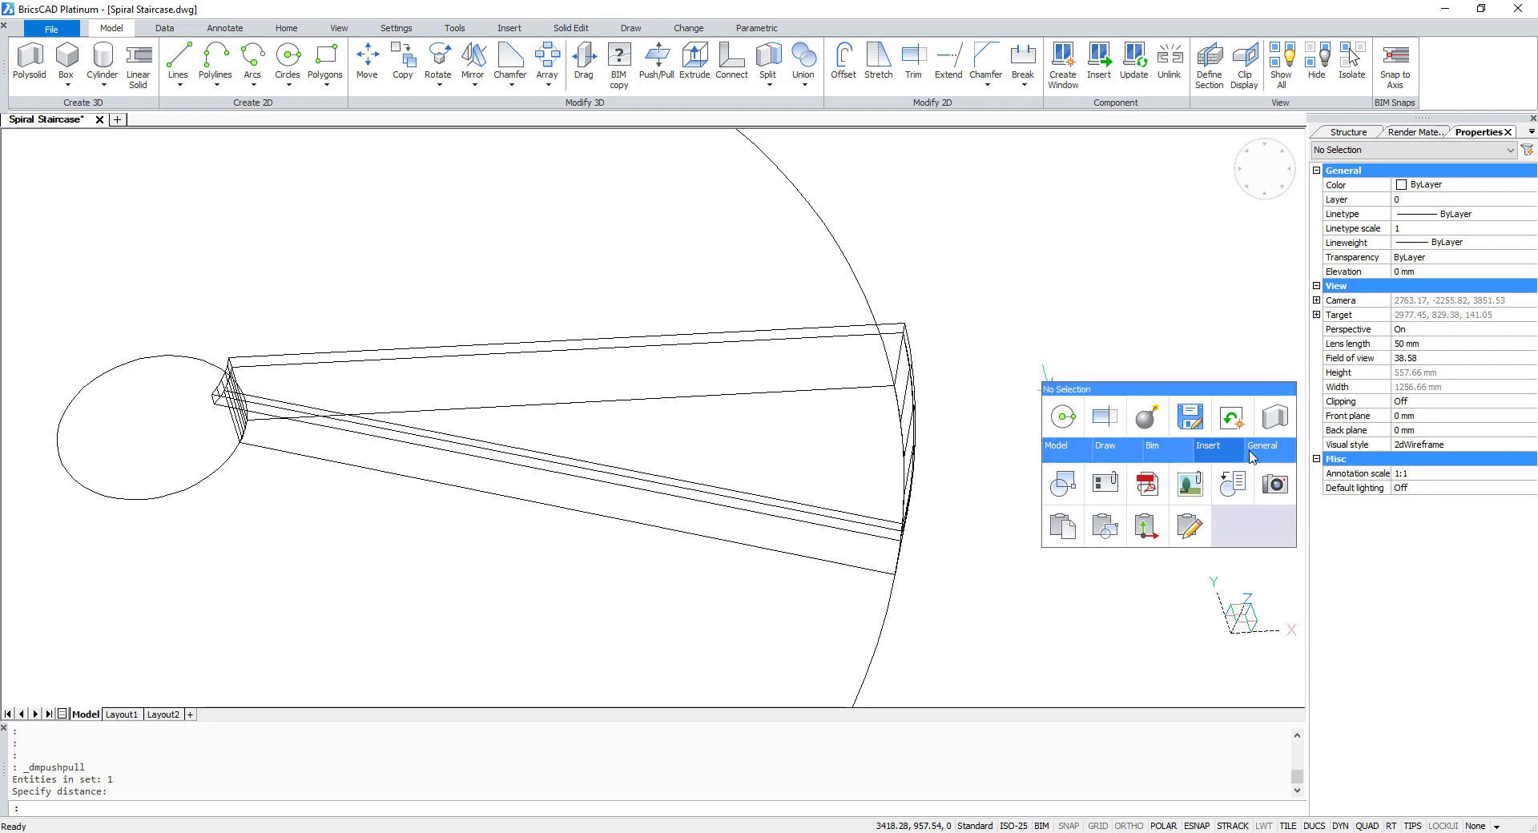
mouse_move(1255, 457)
click(1273, 486)
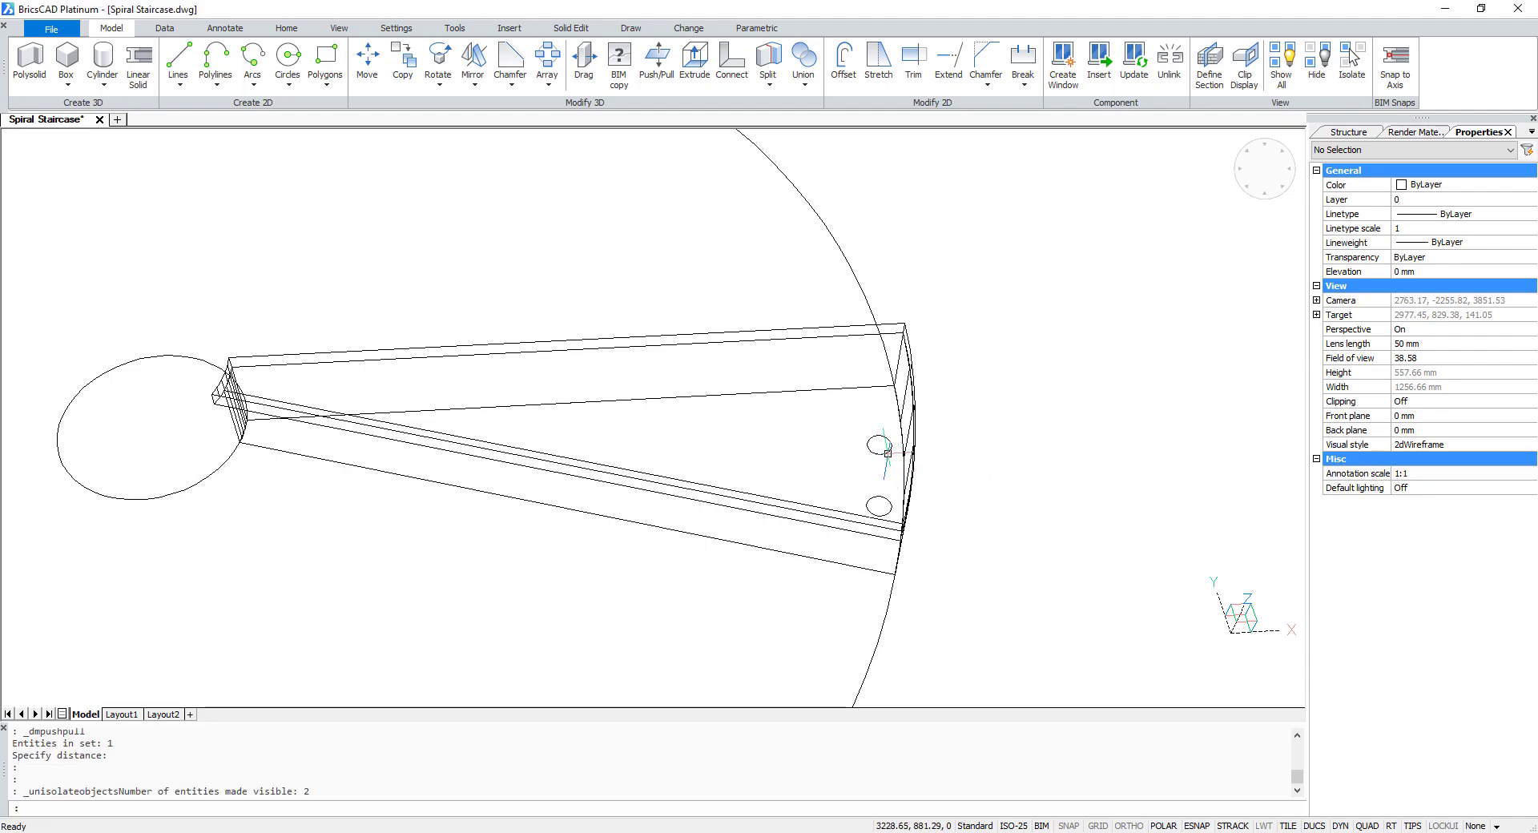
Move both radius-13 circles onto the step's outer end
click(881, 445)
click(876, 503)
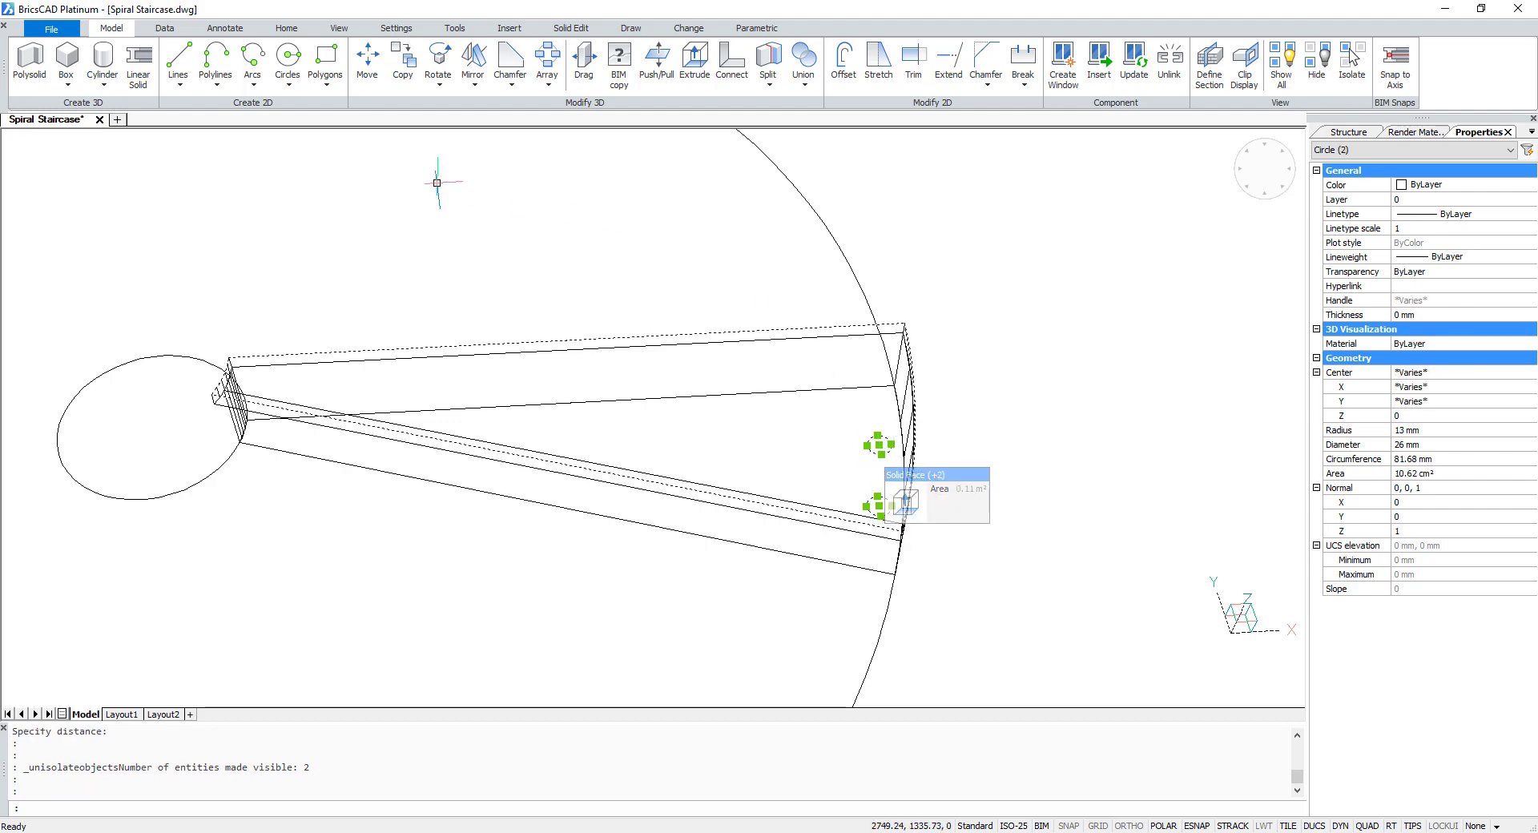
click(367, 58)
click(1010, 433)
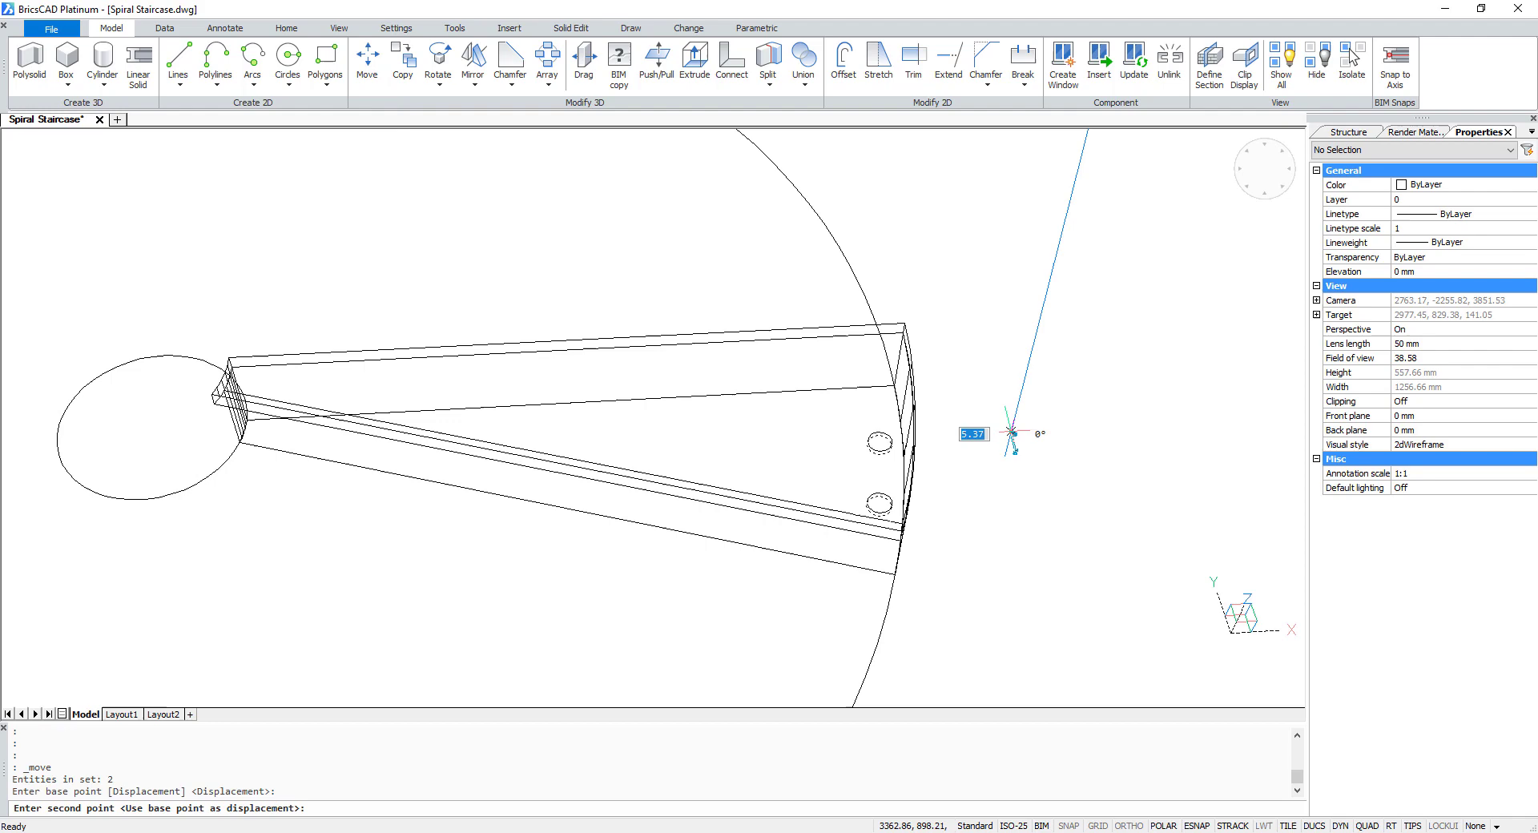
click(1025, 348)
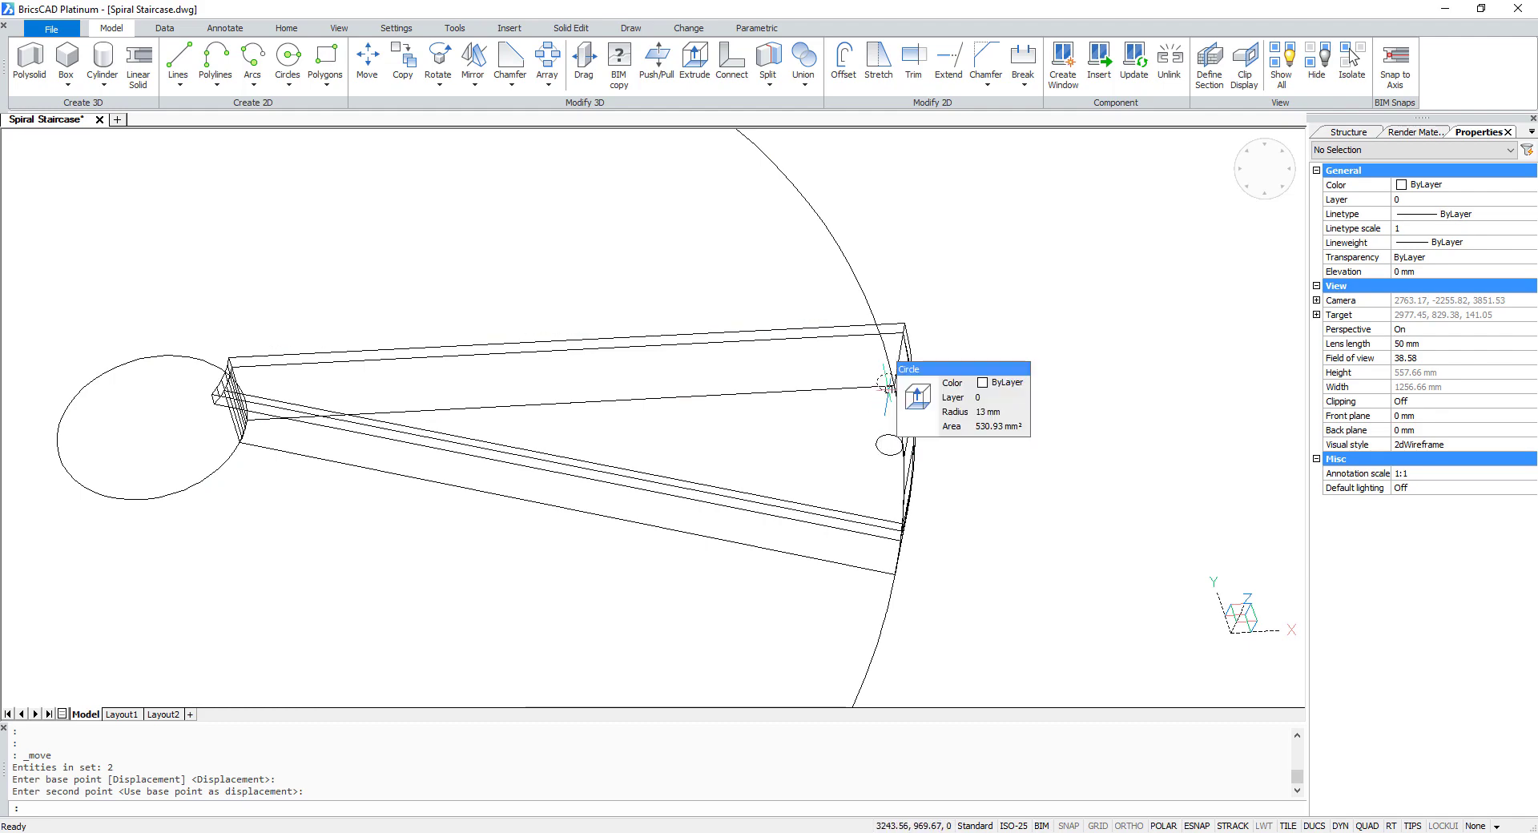
click(888, 392)
shift+middle_drag(1071, 446, 1124, 433)
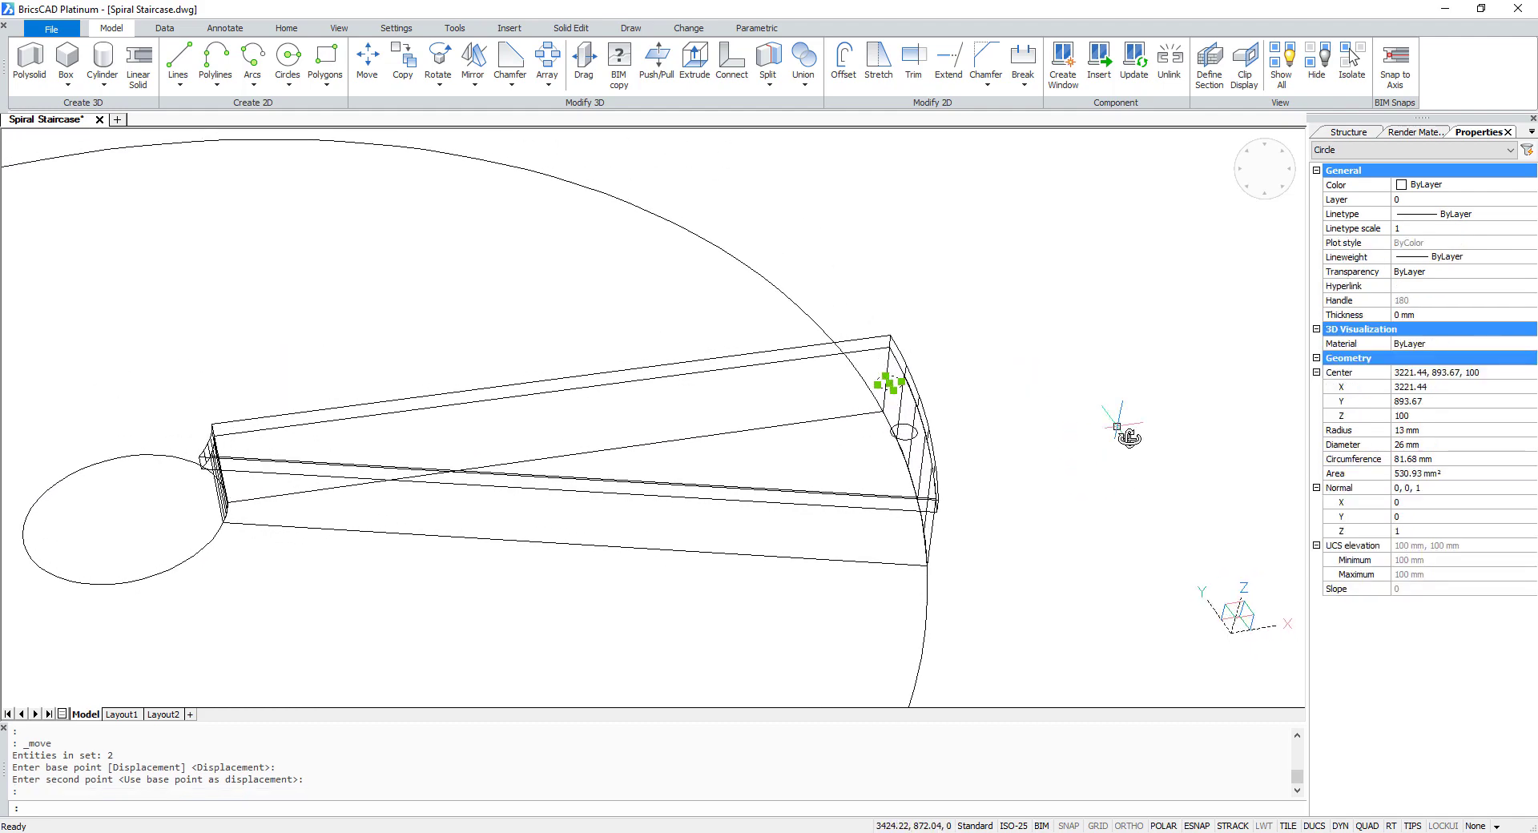
Extrude the two radius-13 circles into posts 800 mm and 750 mm tall
scroll(1124, 431, up, 2)
click(694, 64)
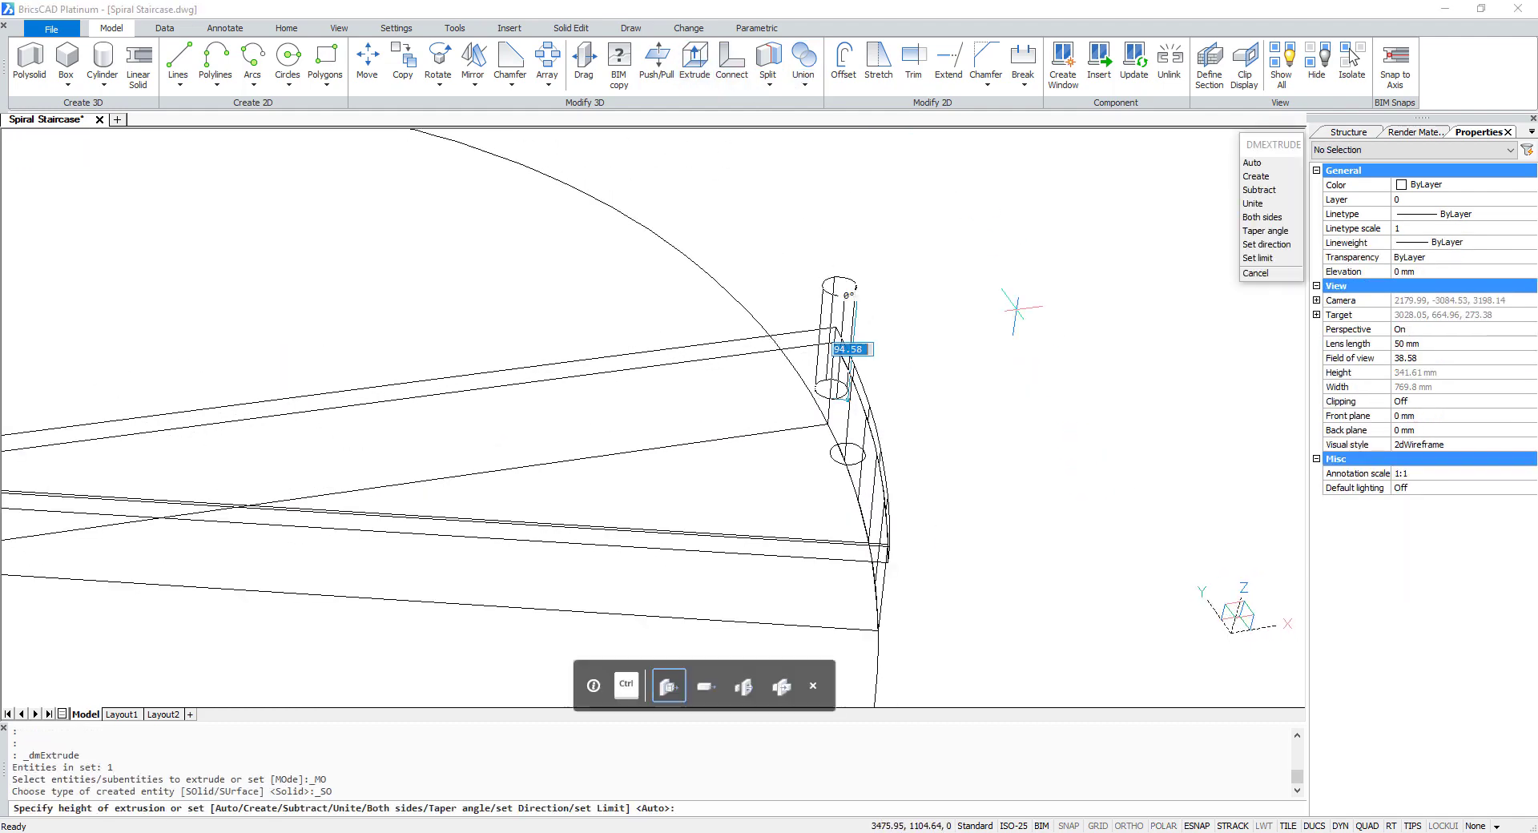
scroll(1019, 320, down, 2)
scroll(975, 300, up, 2)
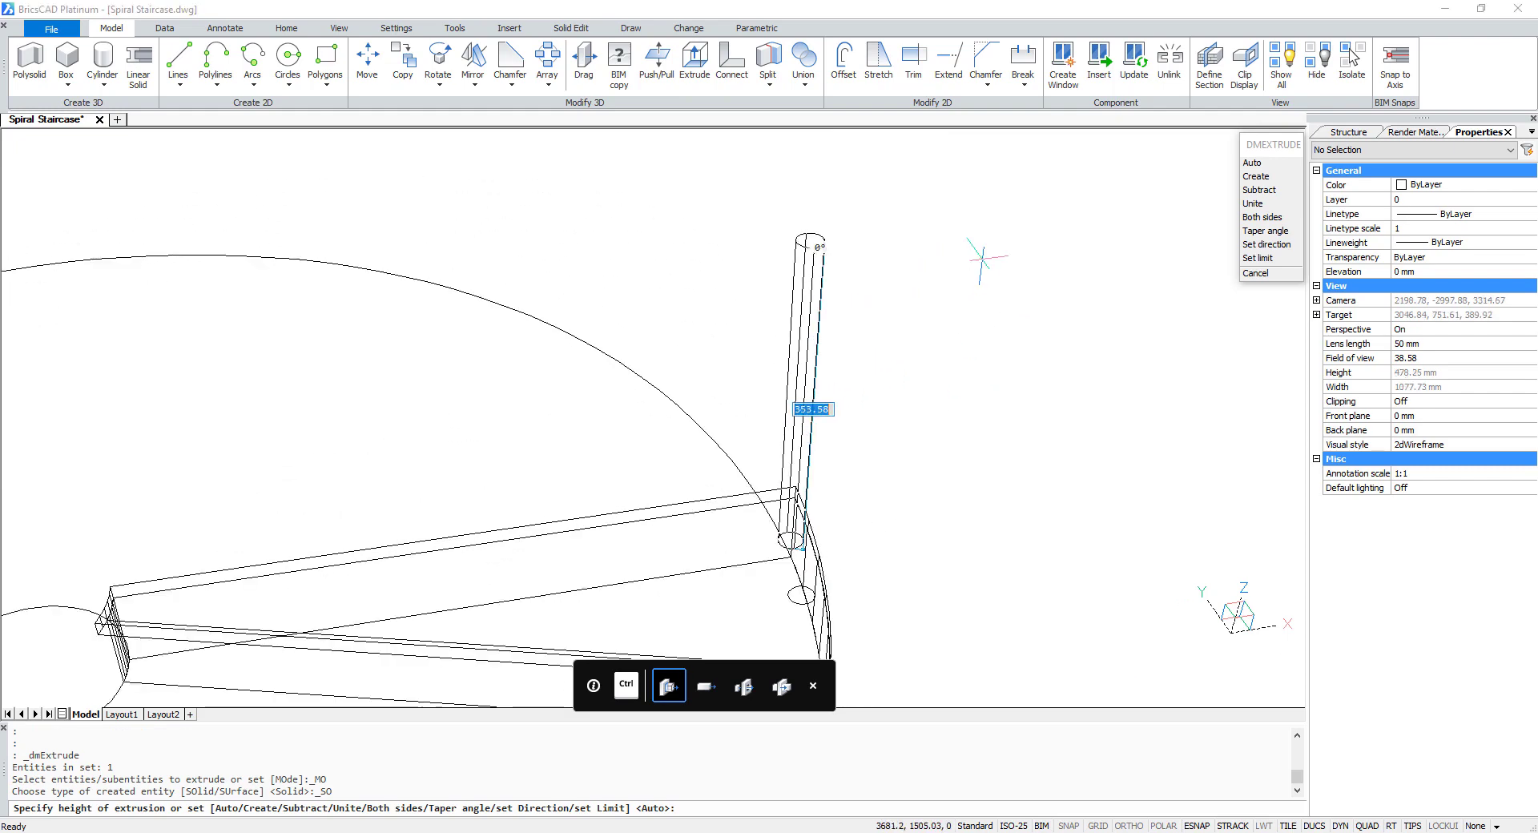
text(800)
key(Return)
scroll(934, 508, down, 2)
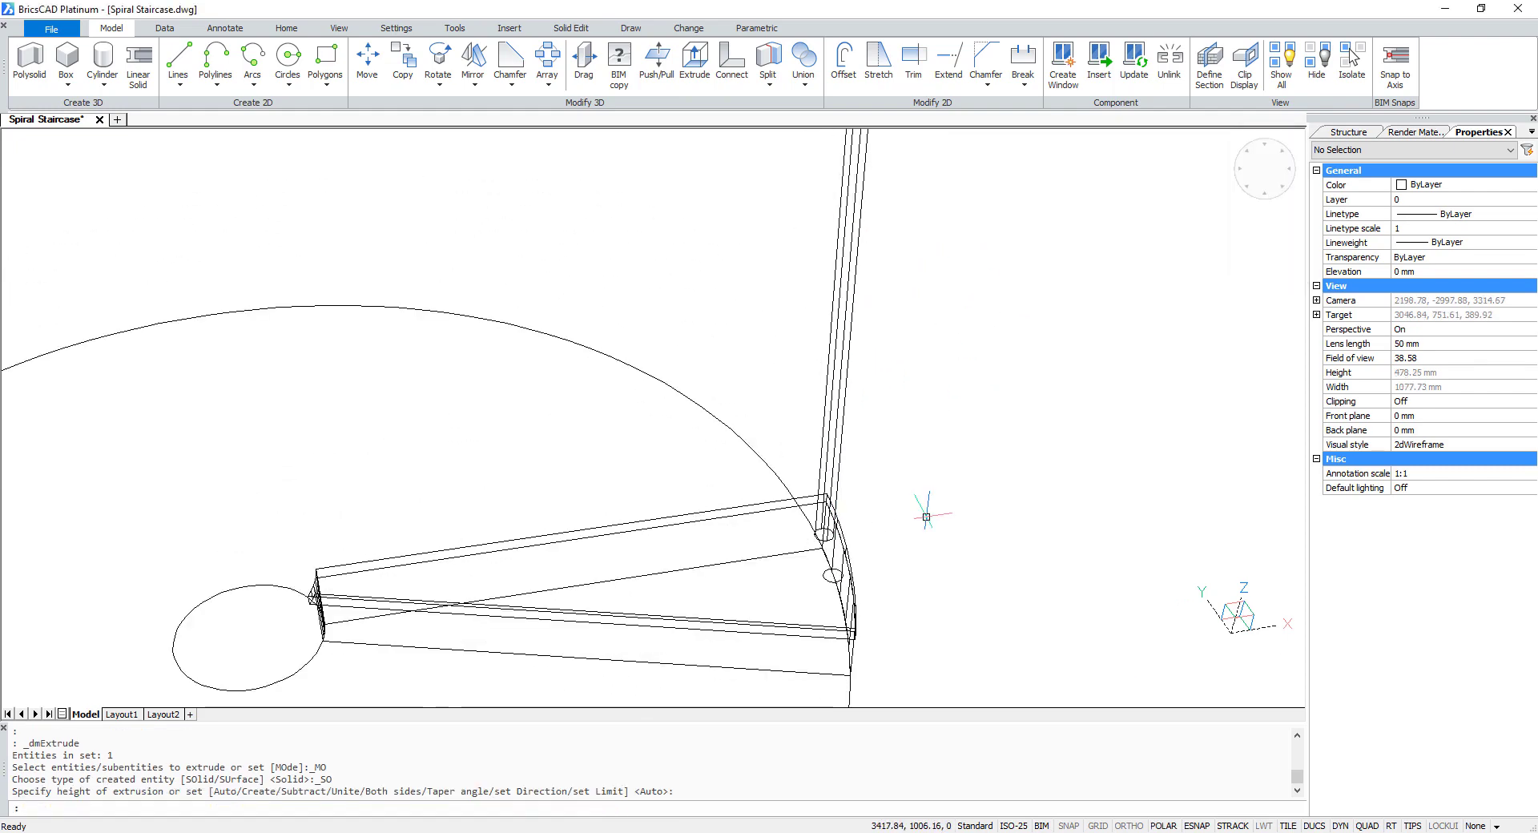
click(830, 574)
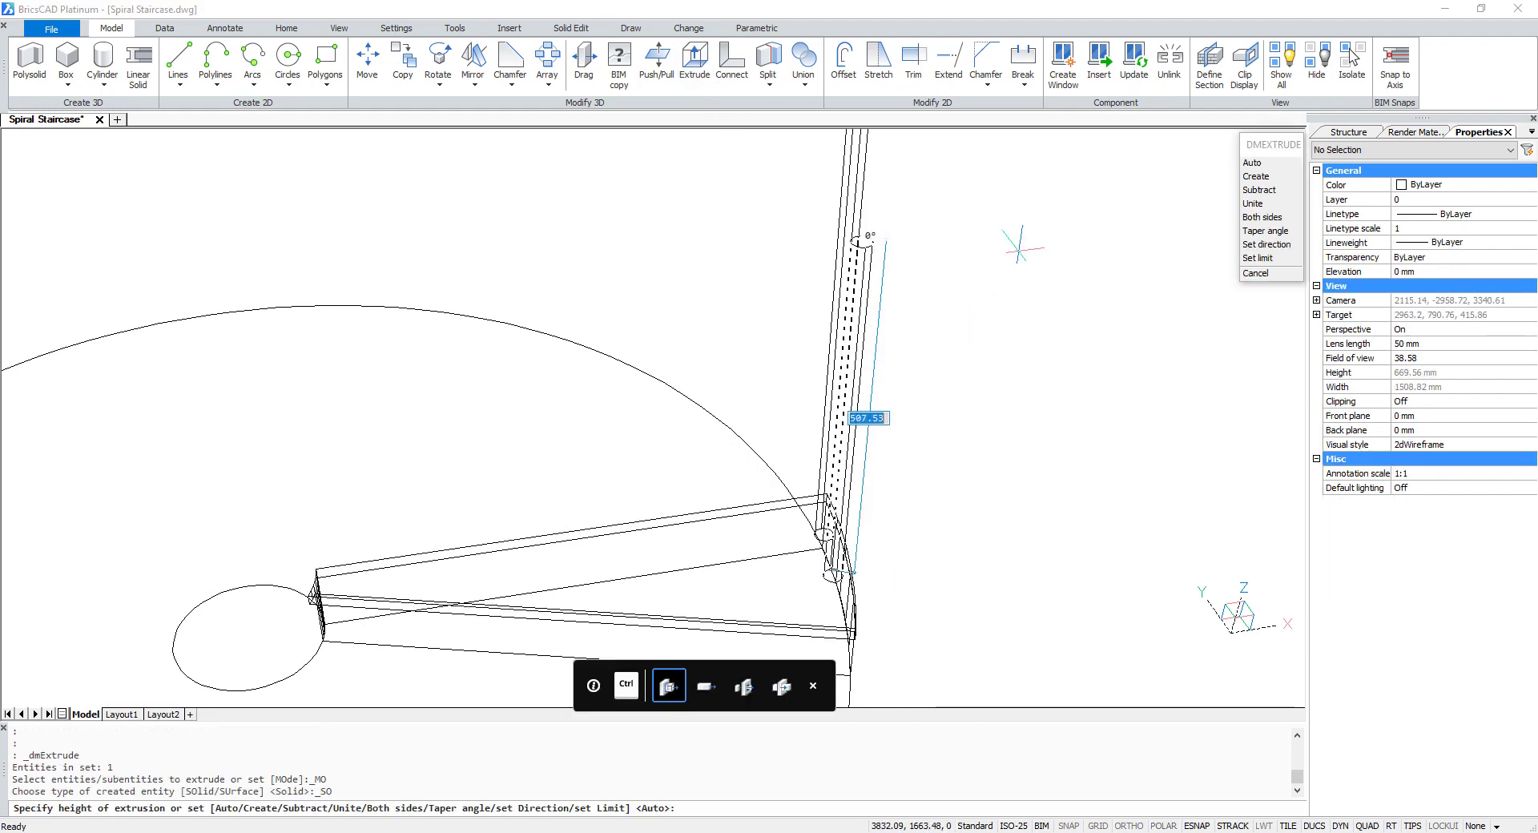
key(Return)
scroll(1017, 244, down, 2)
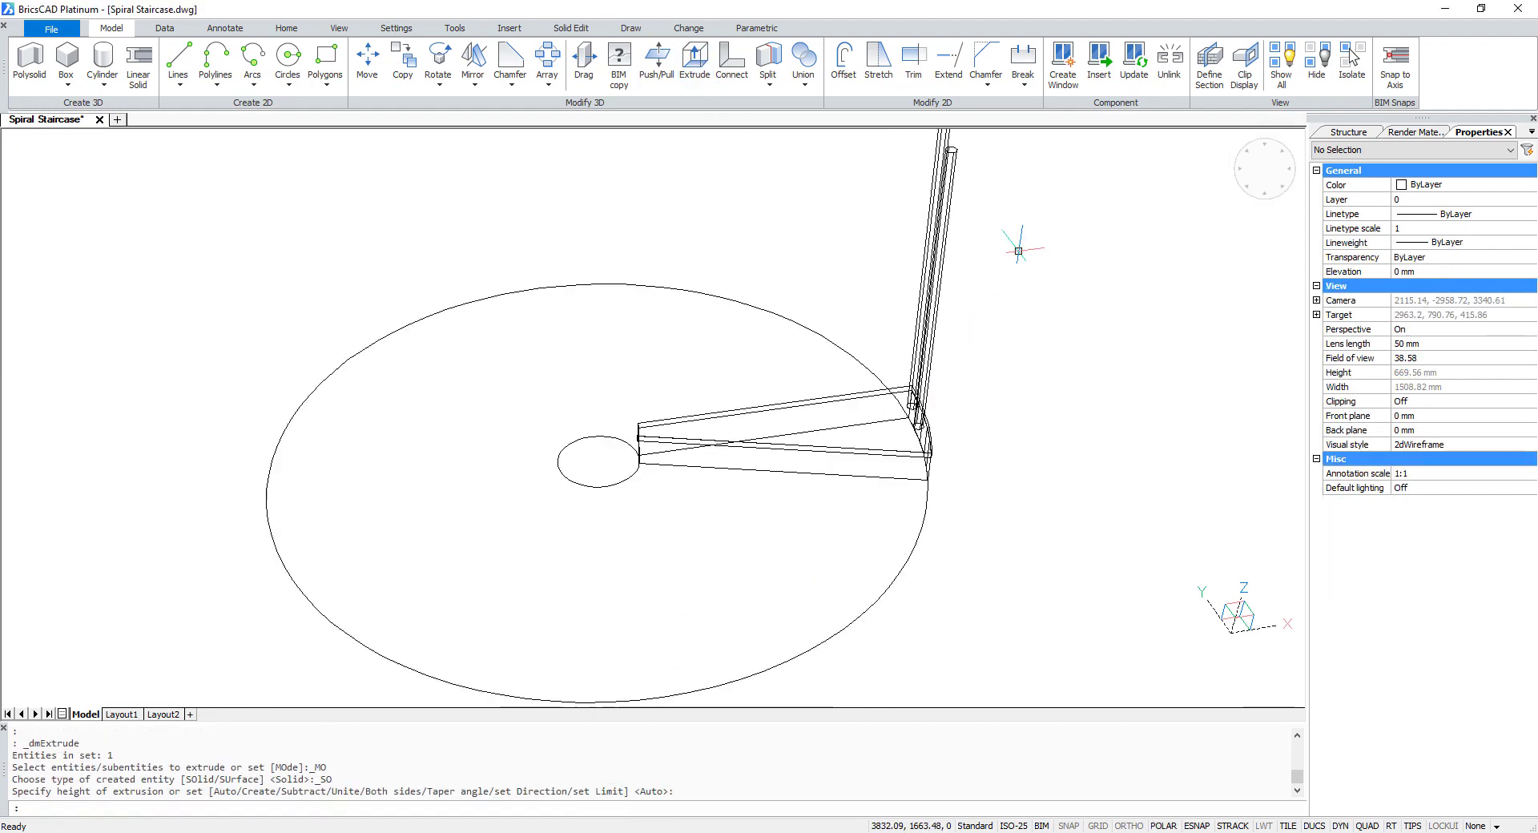
Switch the visual style back to Bim and pan to frame the step
click(1463, 448)
click(1463, 449)
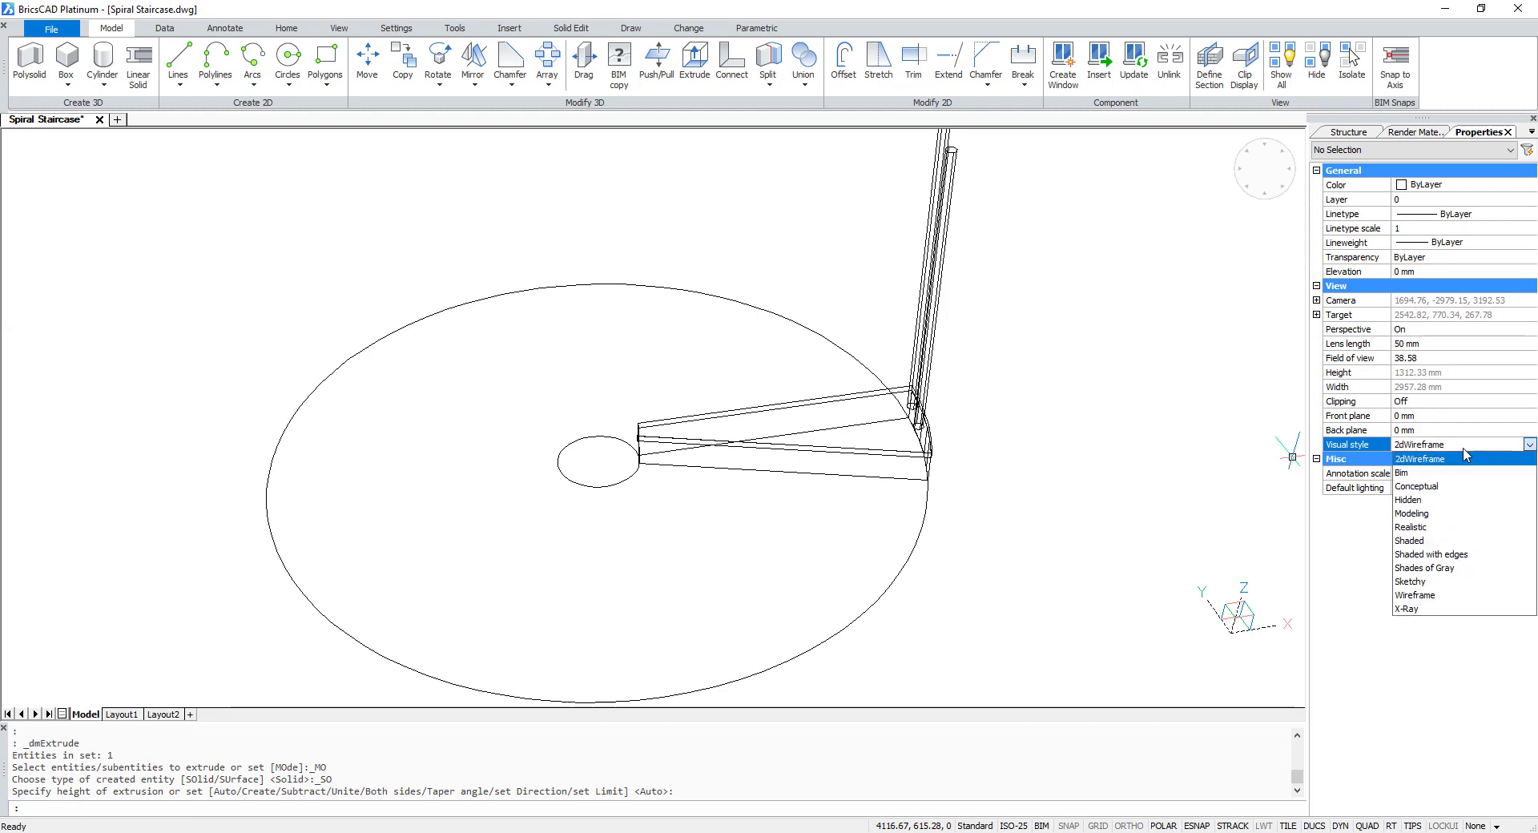
click(1443, 470)
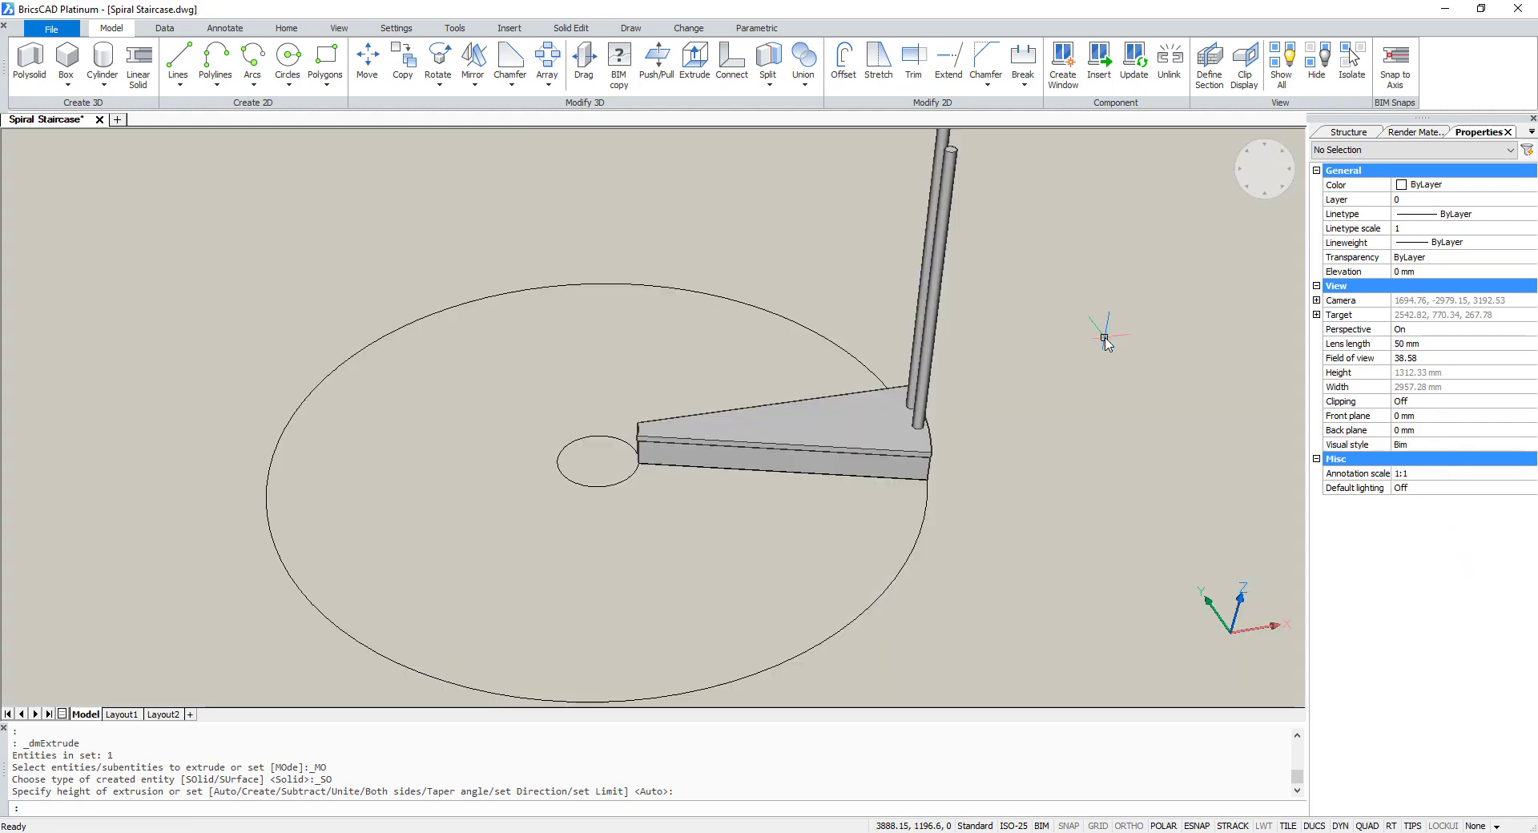
middle_drag(1104, 338, 1093, 396)
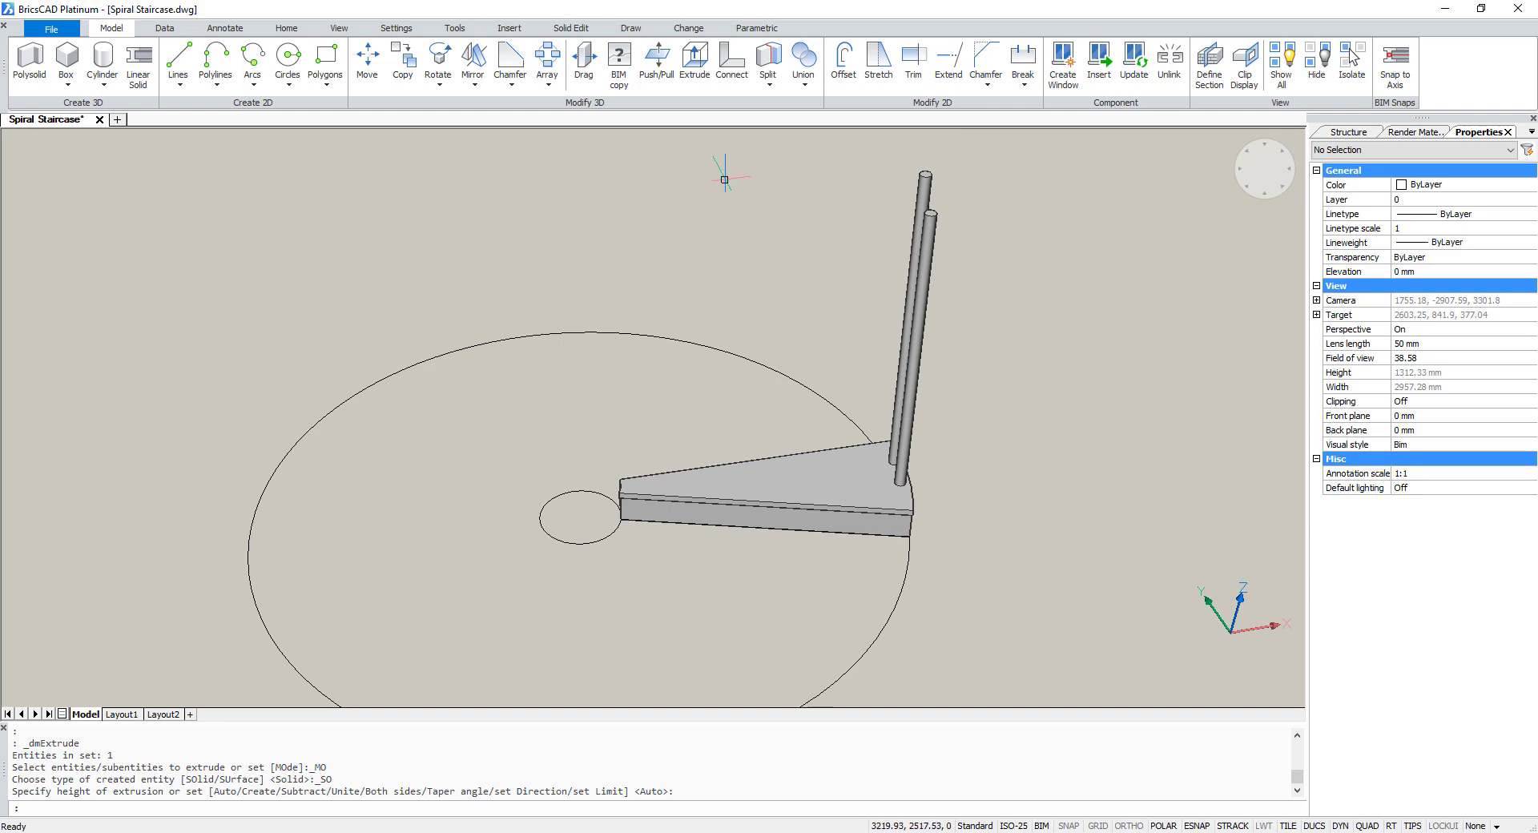
scroll(755, 349, up, 3)
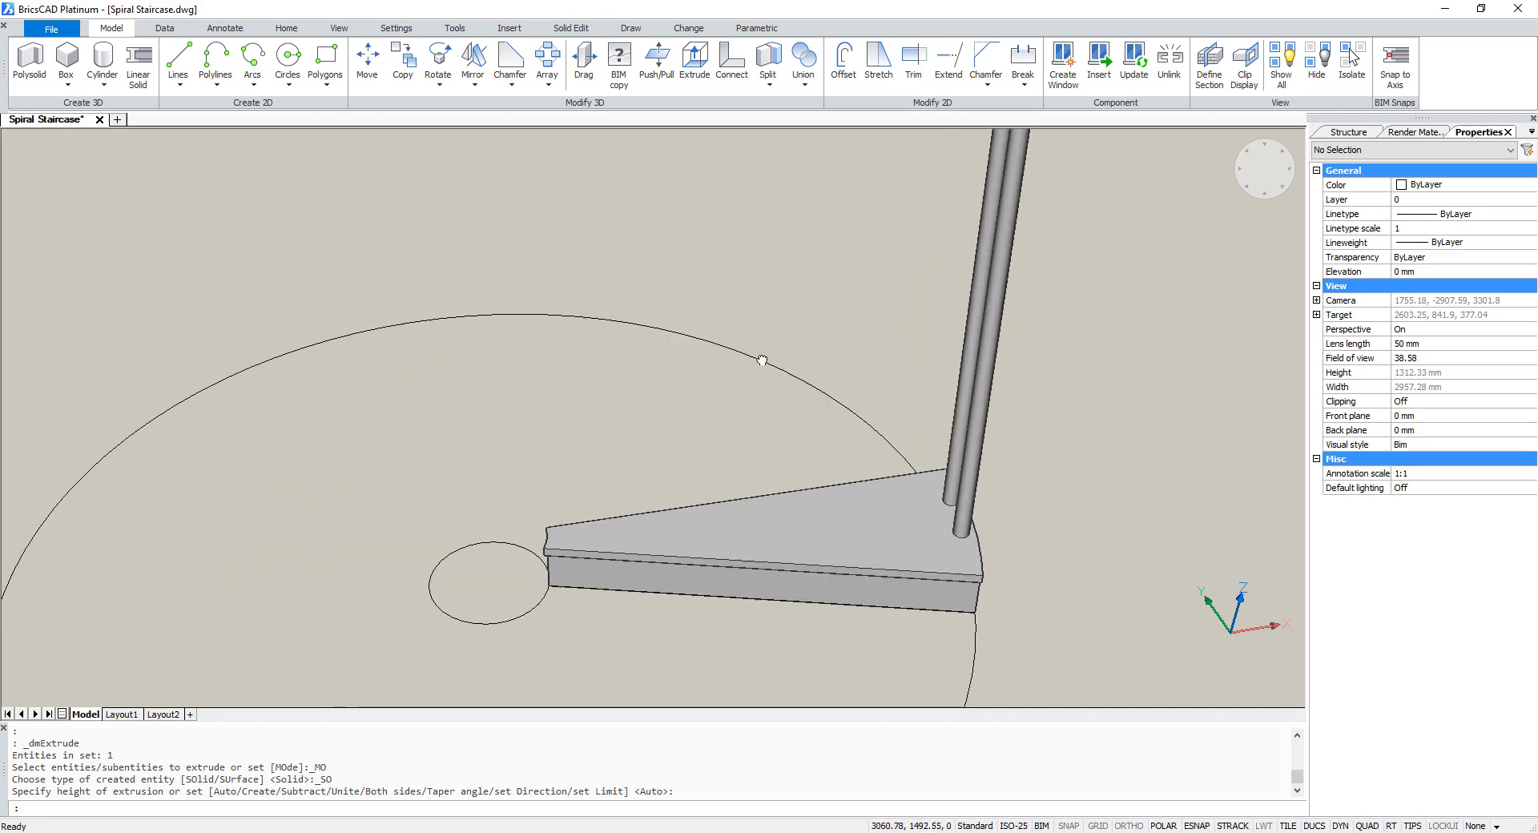
click(520, 85)
click(545, 138)
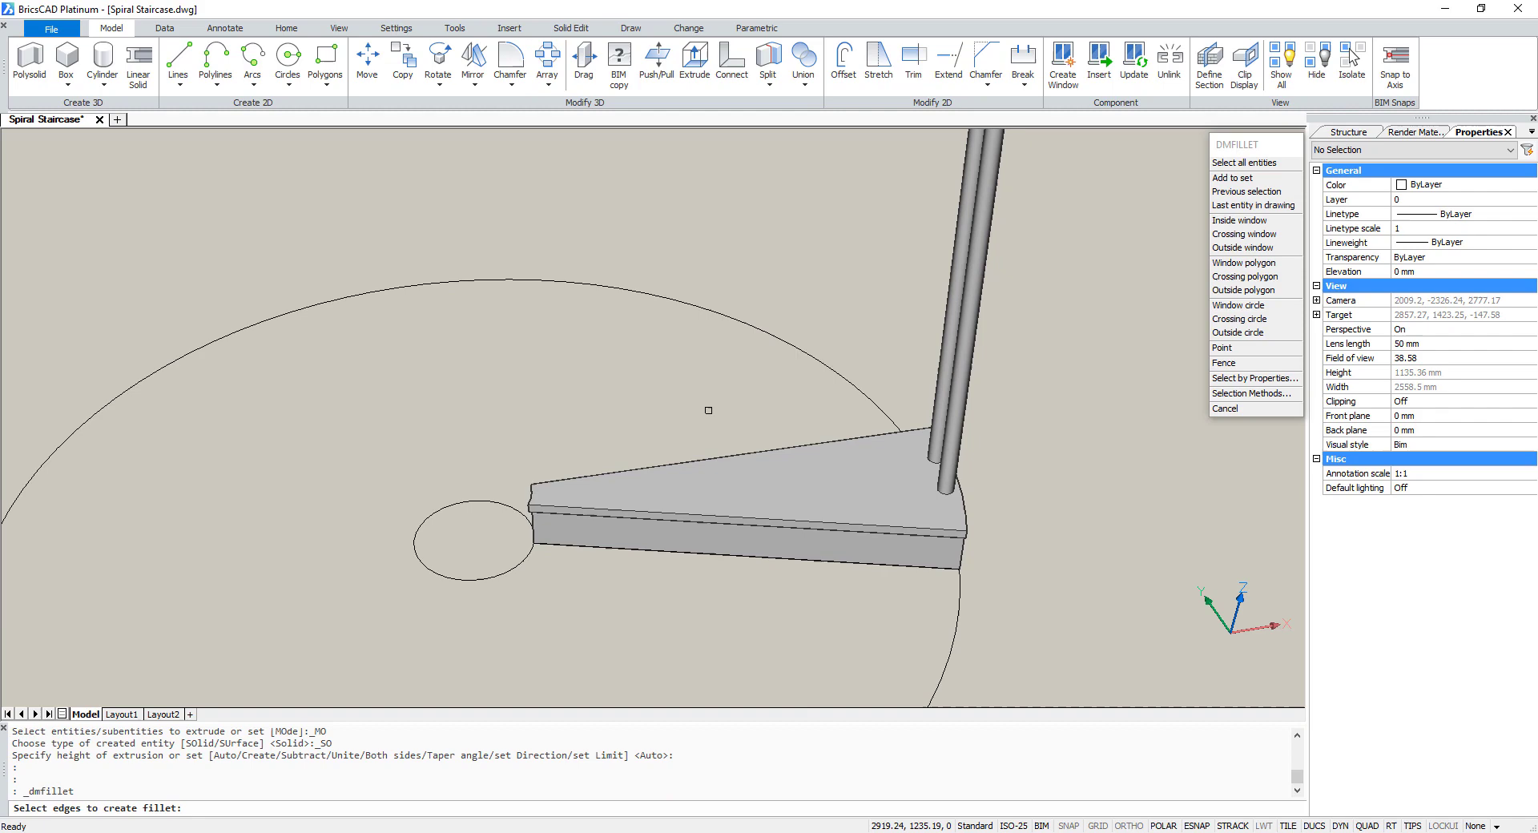
scroll(720, 520, up, 3)
click(721, 512)
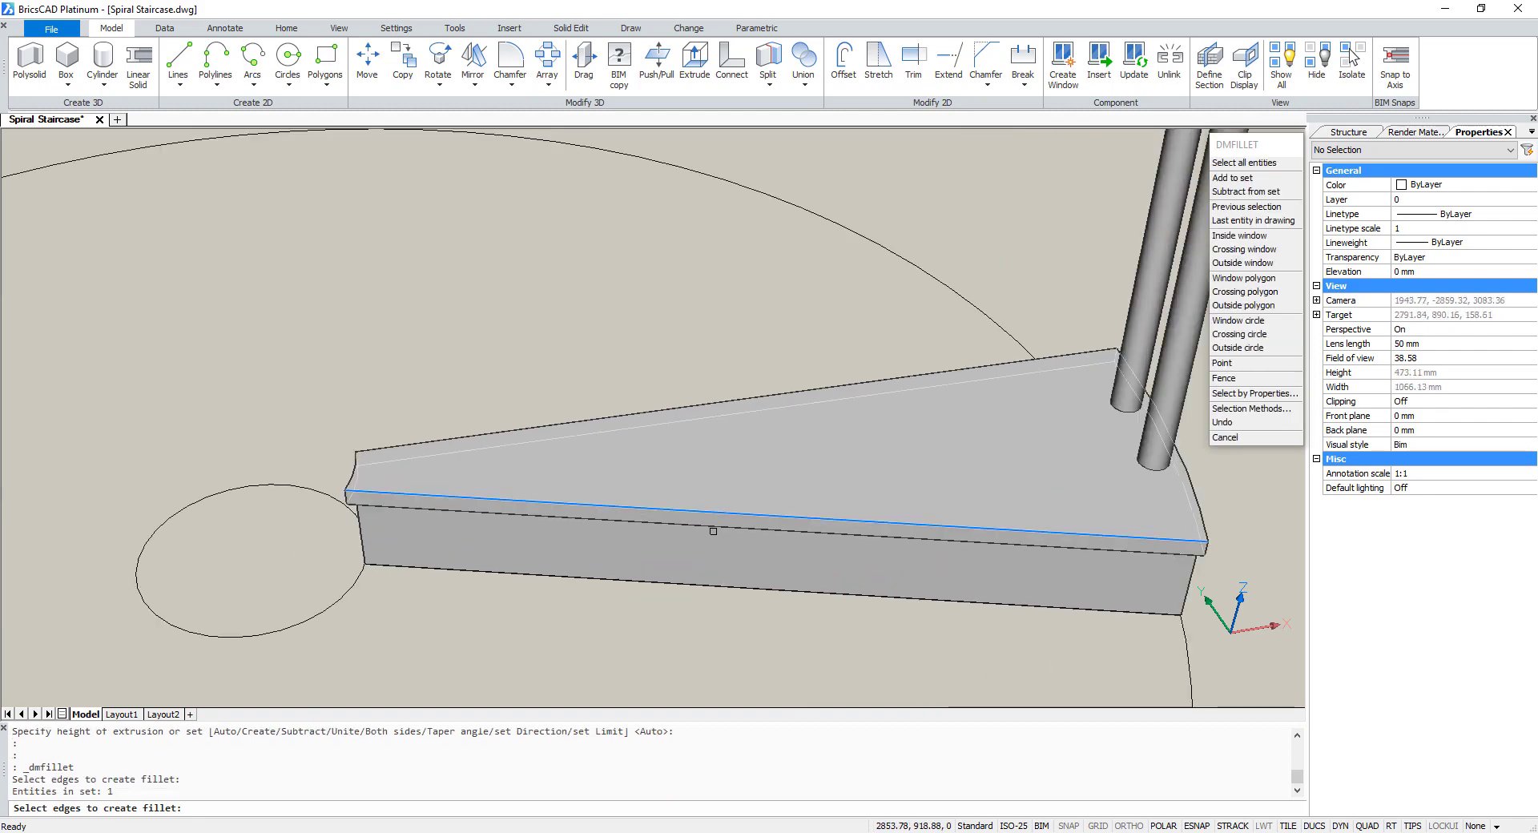
click(710, 531)
middle_drag(530, 530, 771, 503)
scroll(615, 498, up, 3)
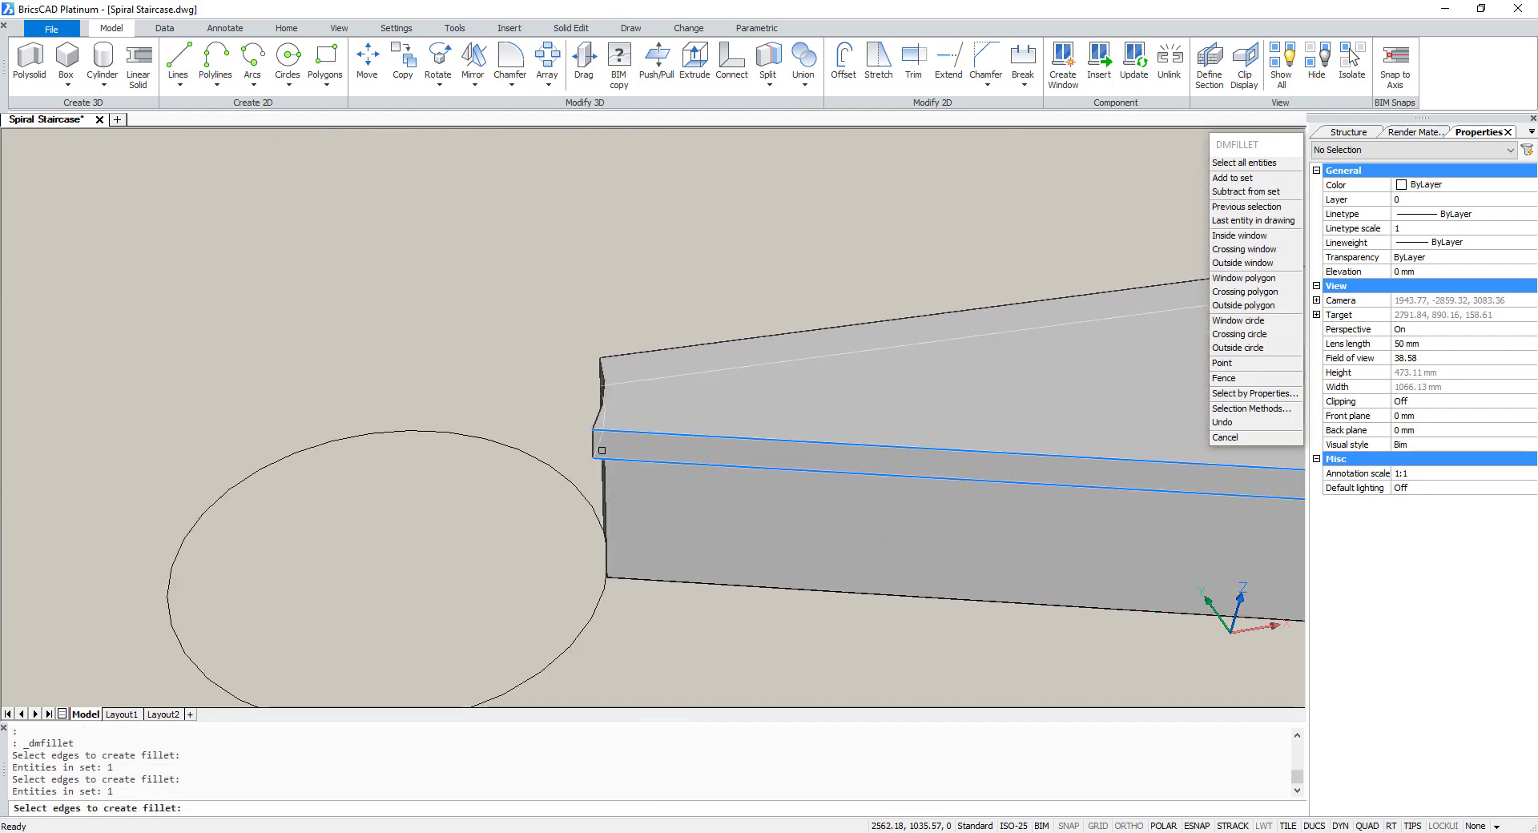
click(594, 447)
shift+middle_drag(472, 482, 622, 453)
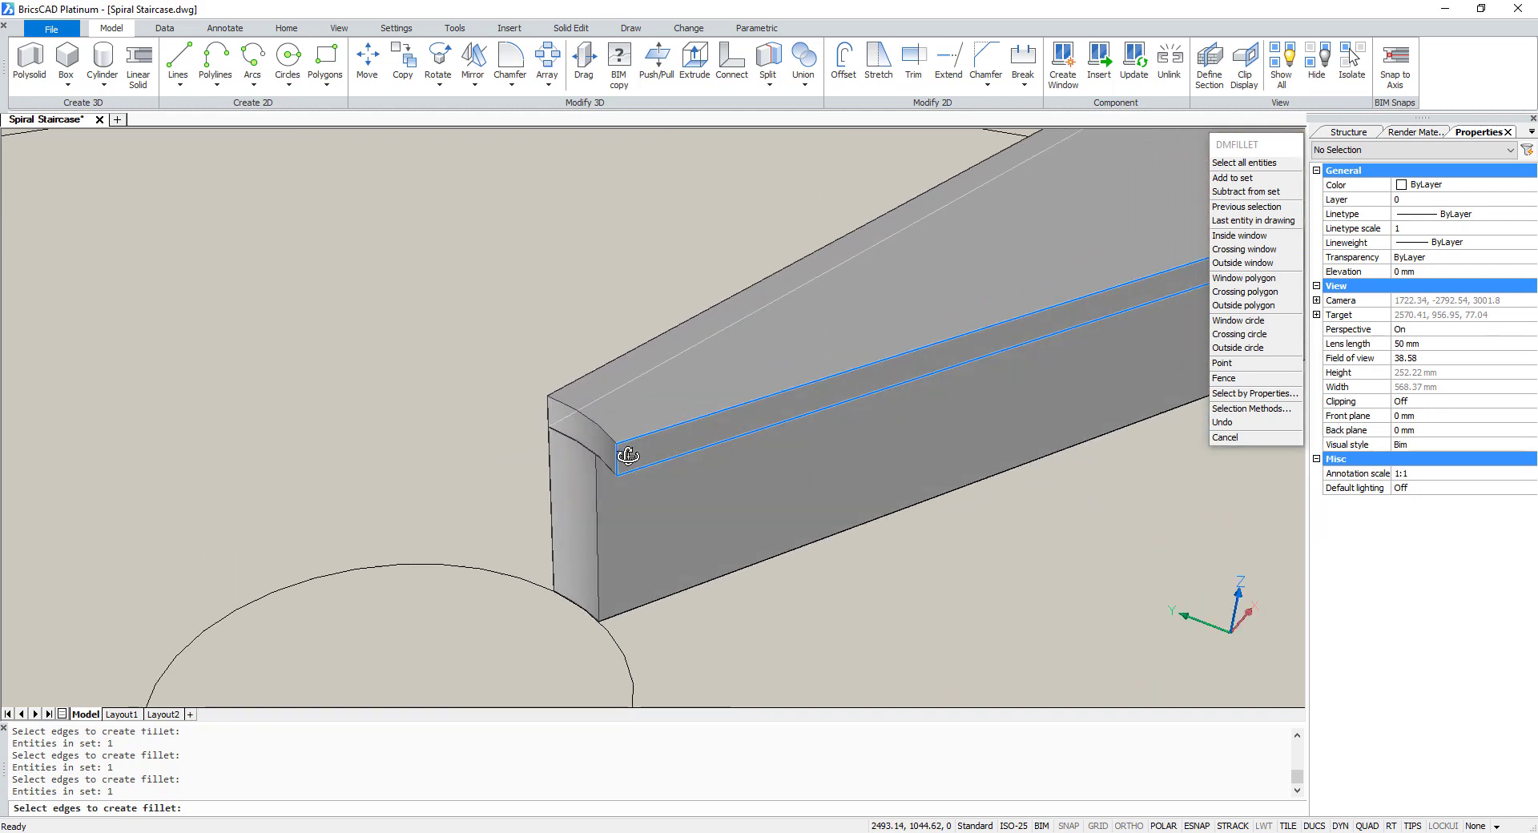
scroll(620, 439, up, 6)
click(604, 440)
click(549, 570)
scroll(548, 578, down, 3)
scroll(410, 483, up, 5)
click(443, 467)
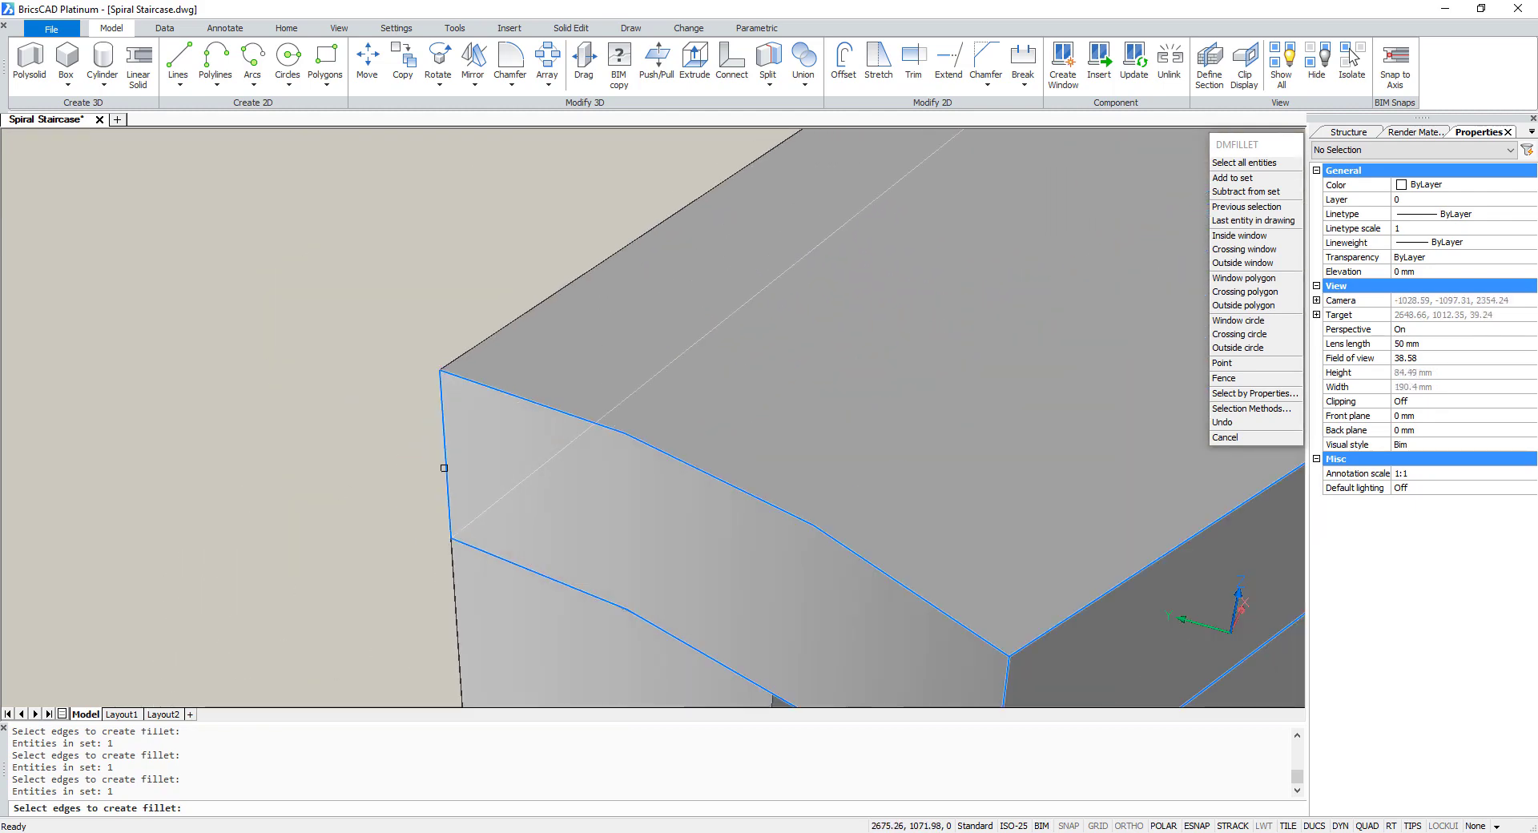
shift+middle_drag(336, 454, 590, 459)
scroll(394, 464, up, 3)
click(409, 470)
shift+middle_drag(195, 587, 540, 614)
click(509, 635)
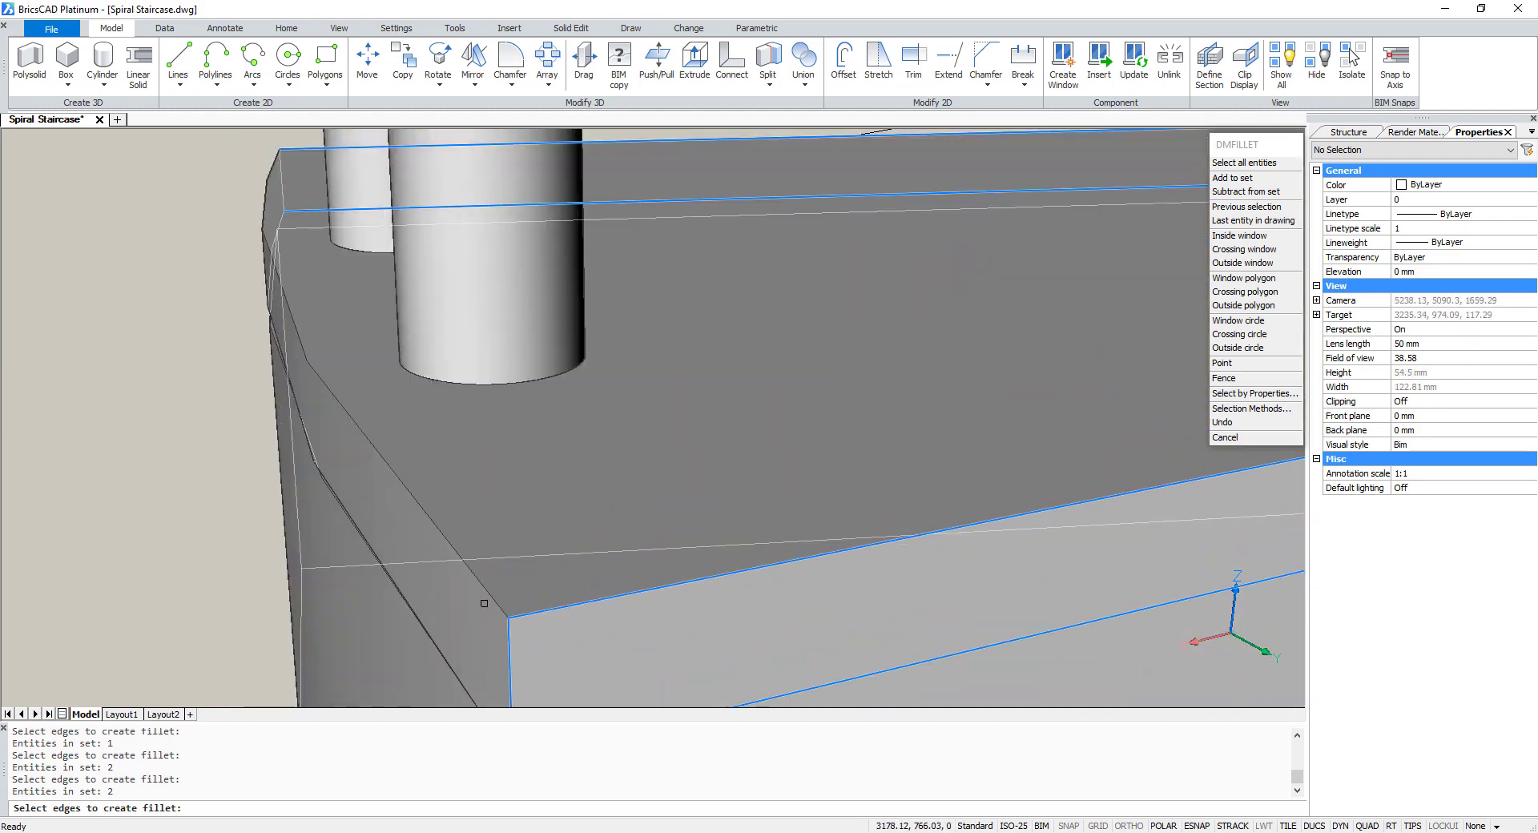
shift+middle_drag(412, 619, 818, 582)
key(Return)
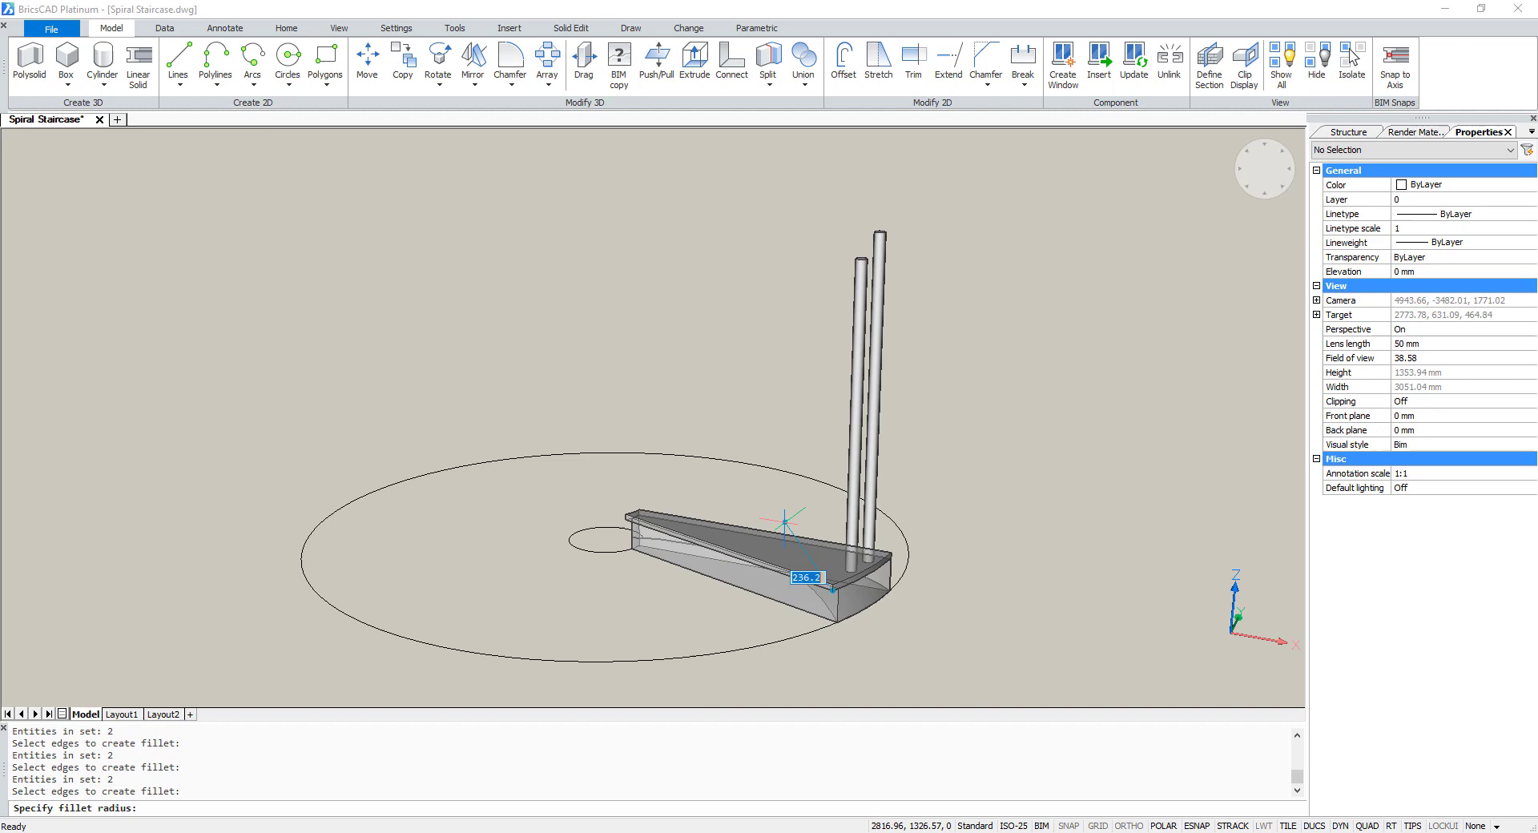
text(4)
key(Return)
scroll(817, 528, up, 2)
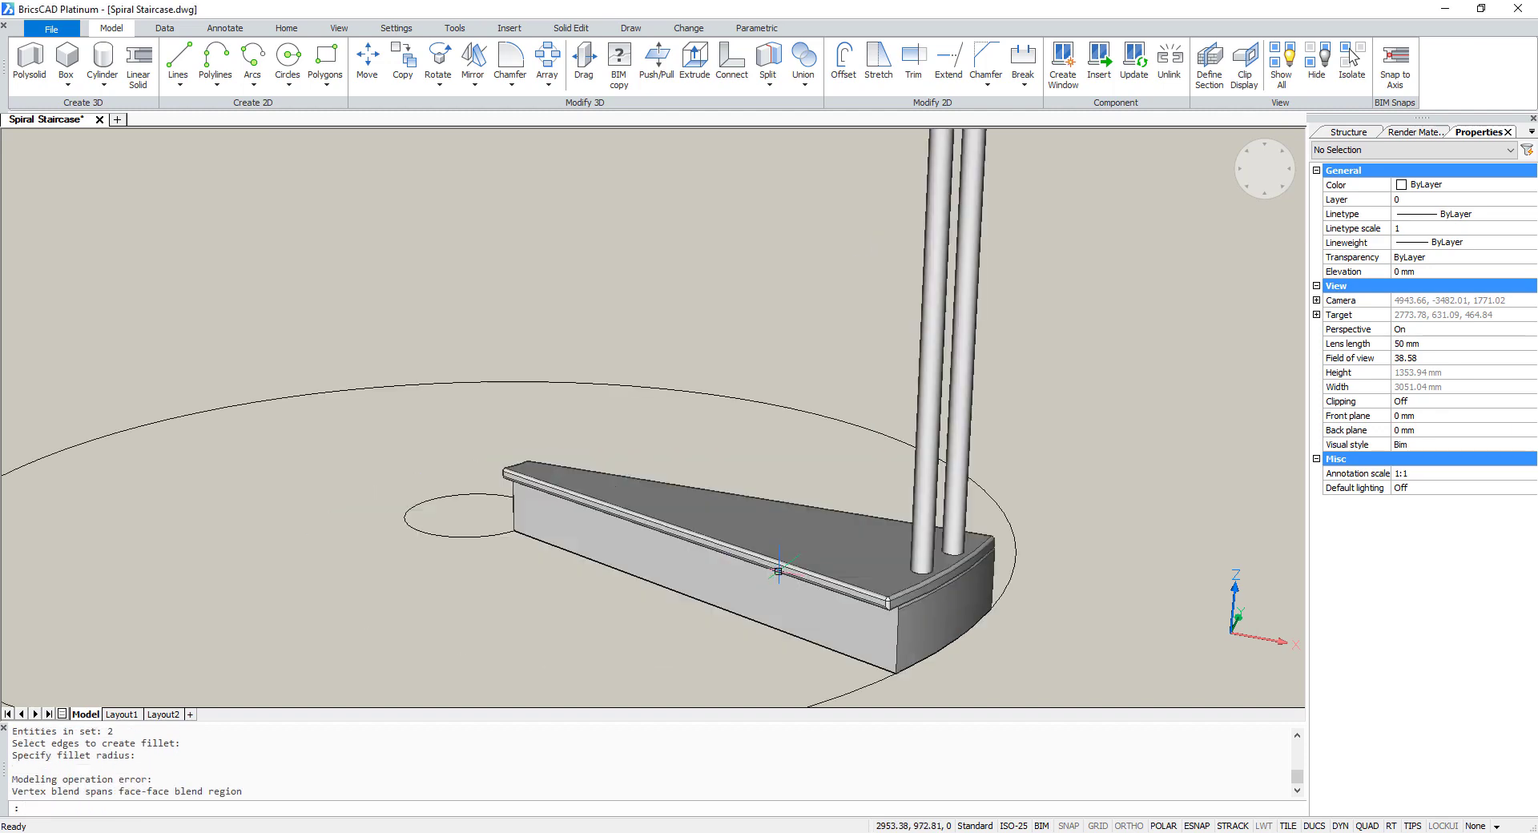
scroll(821, 542, down, 3)
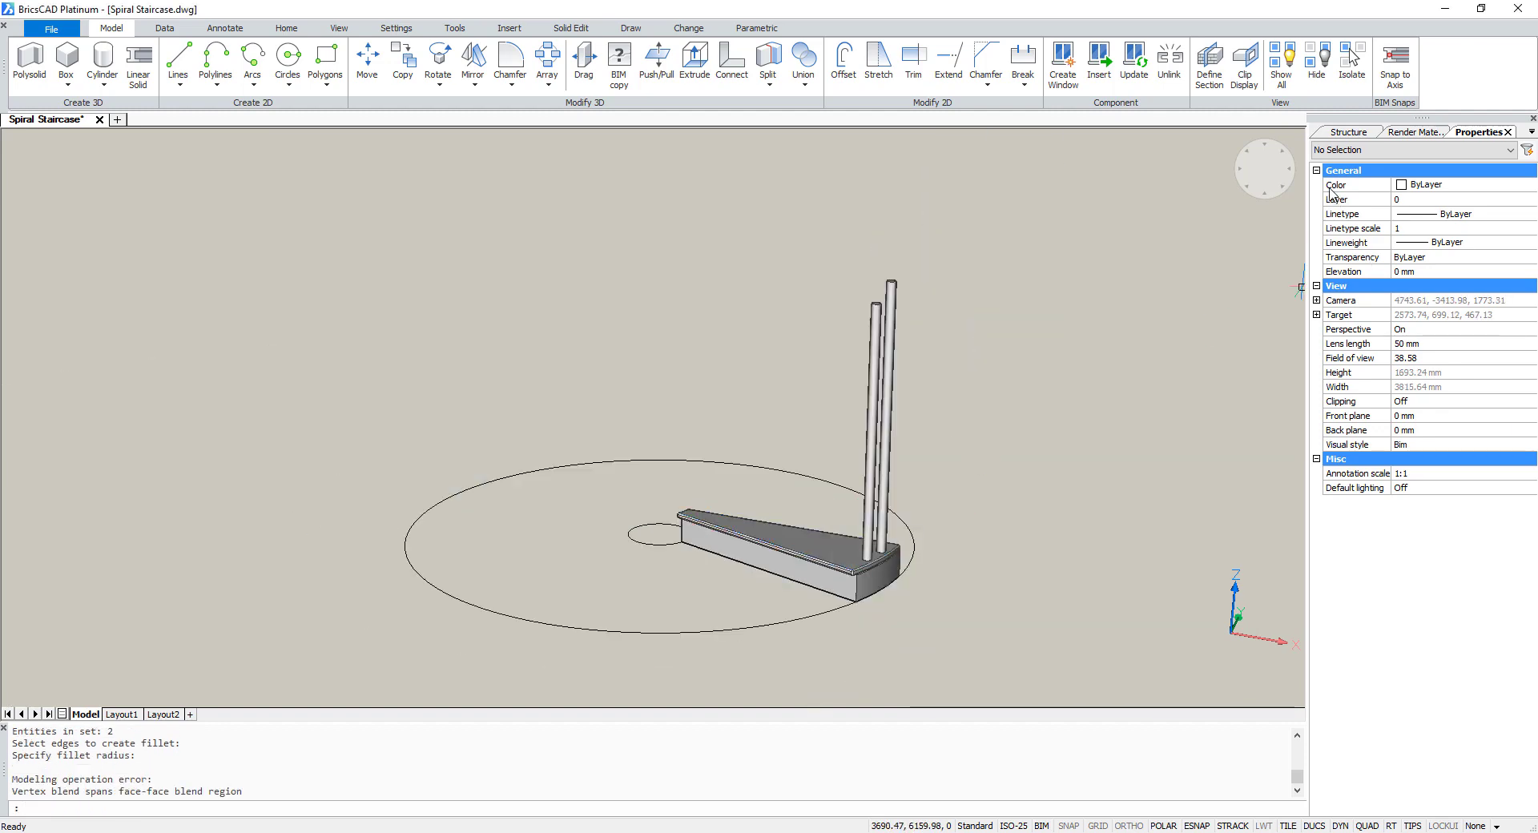
click(1414, 132)
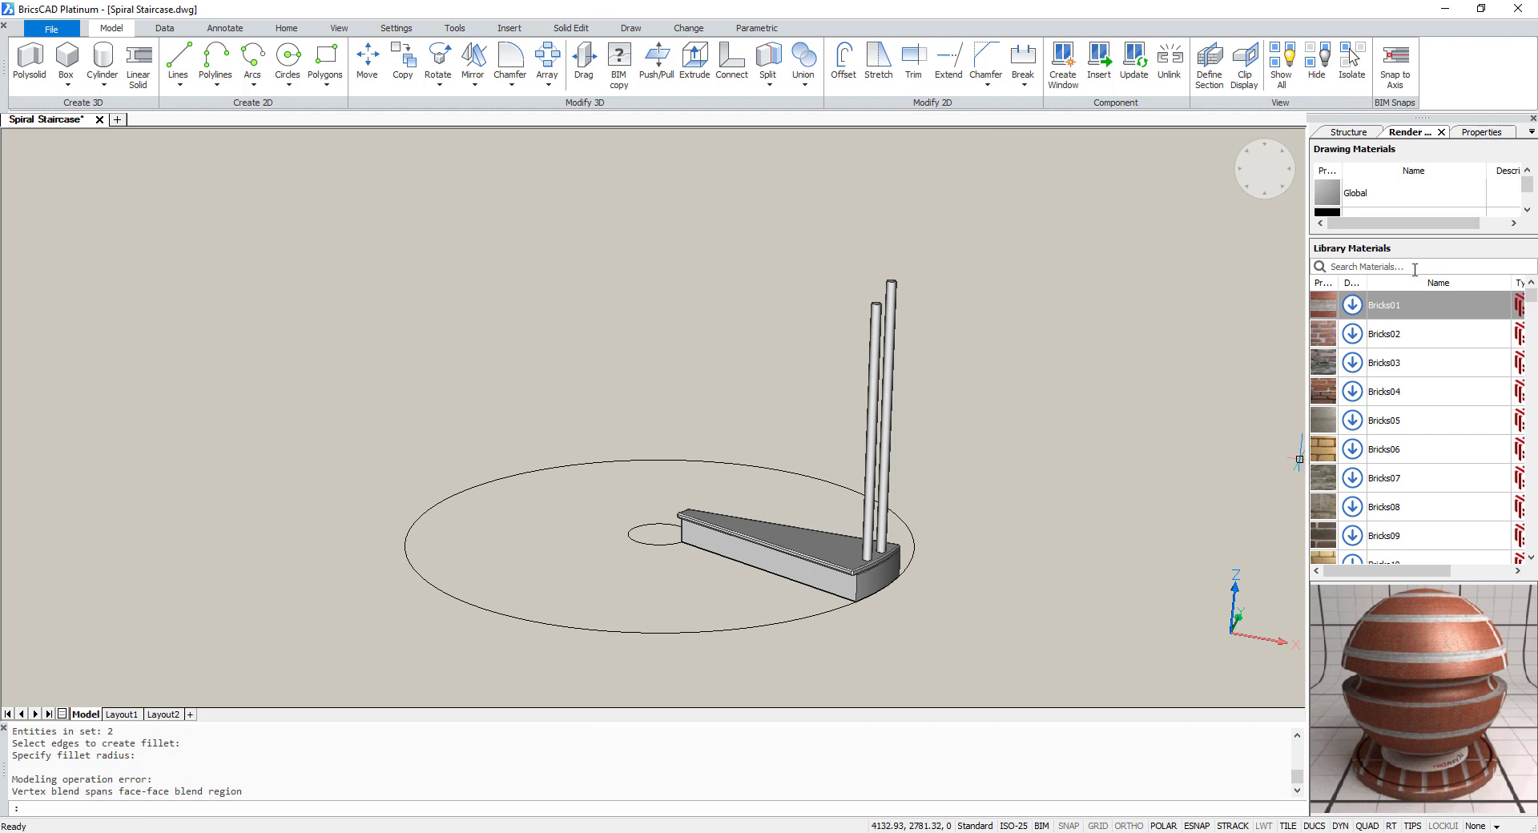
Filter the material library to 'oak' and apply oak knot to the stair tread
text(oak)
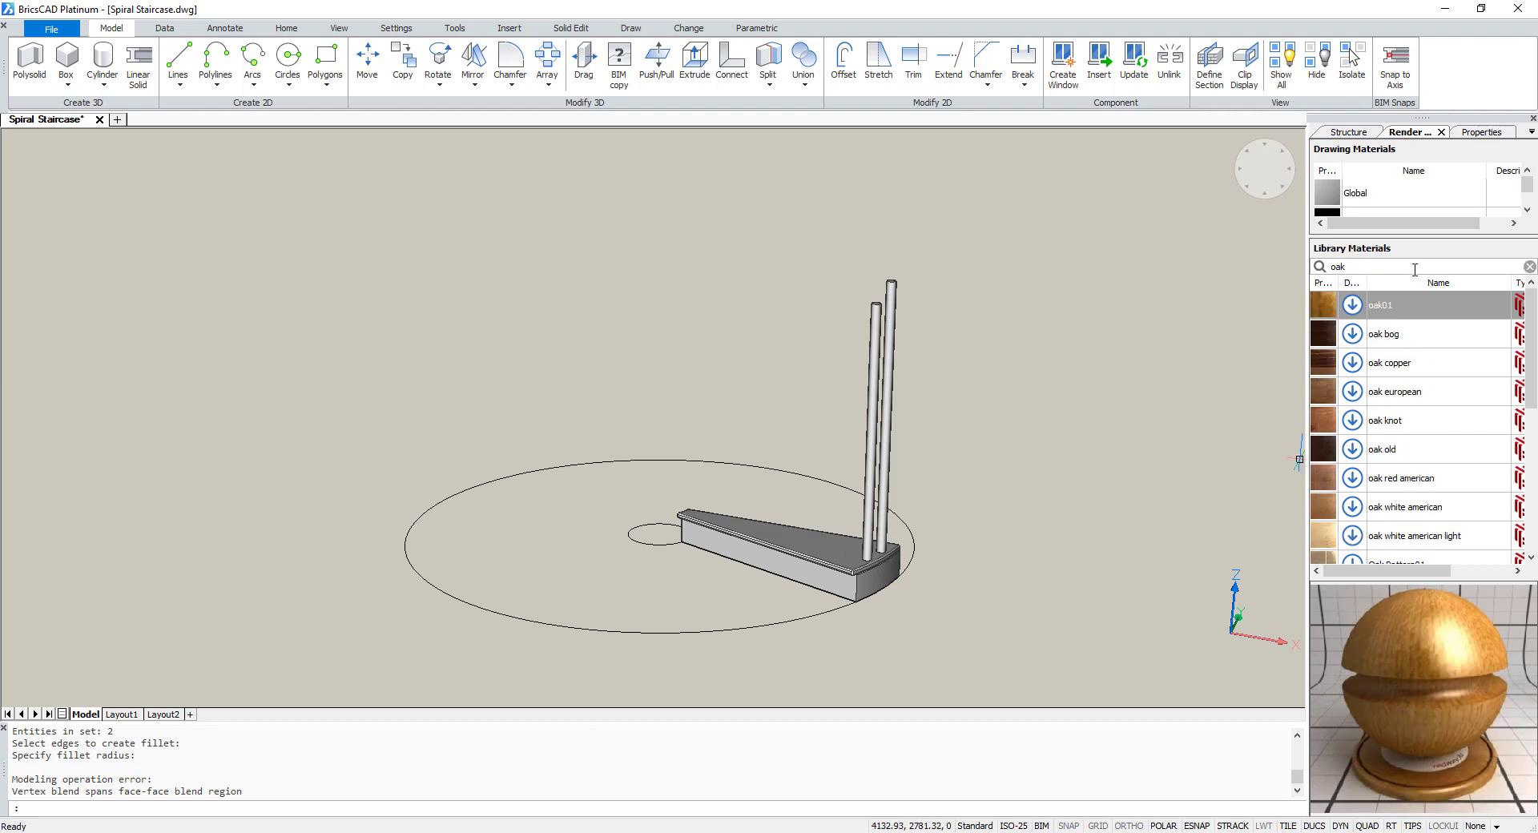
scroll(1413, 431, down, 2)
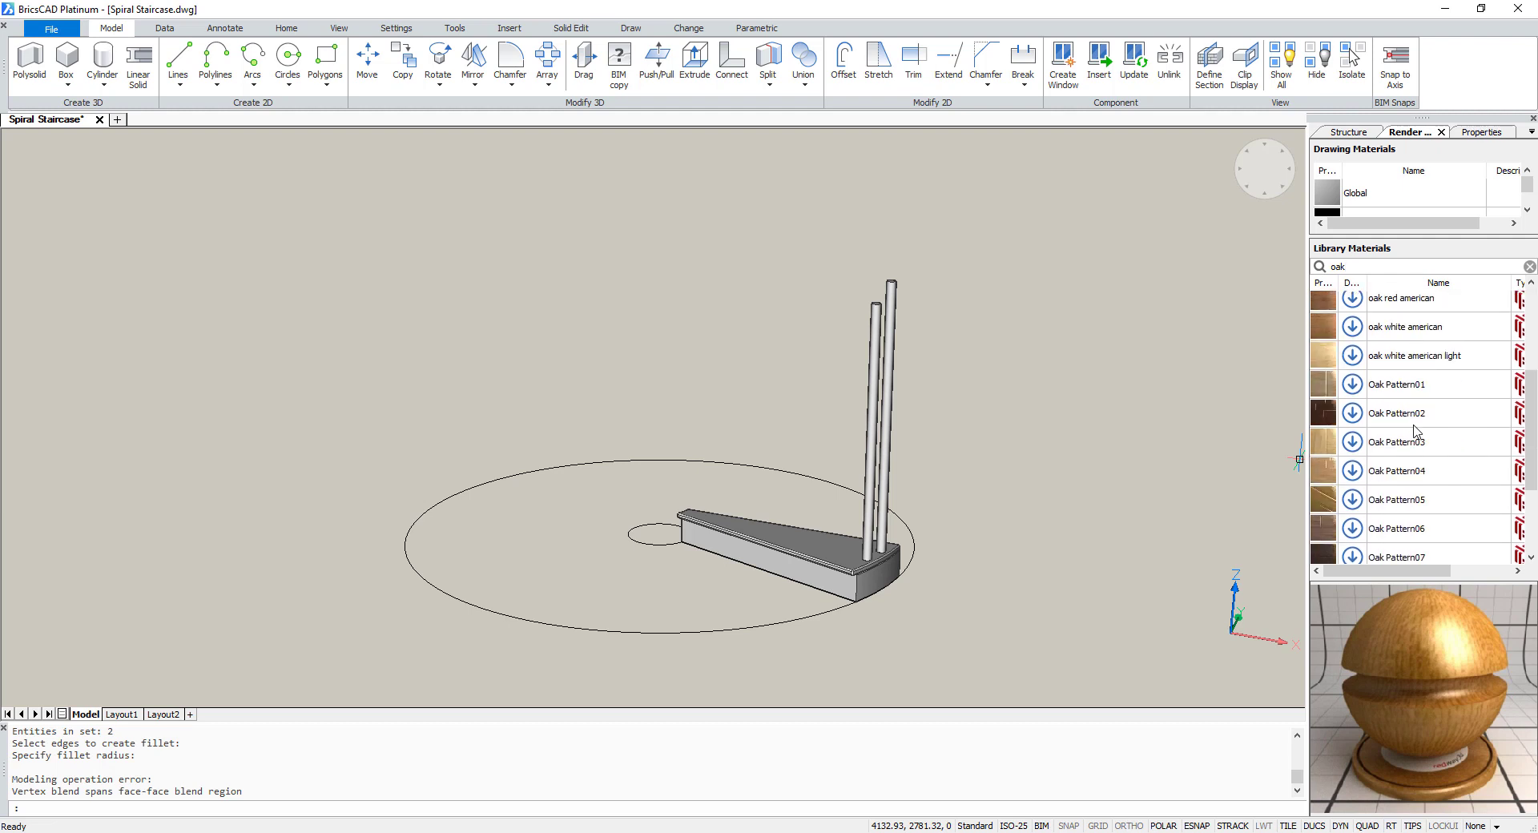
scroll(1413, 431, up, 2)
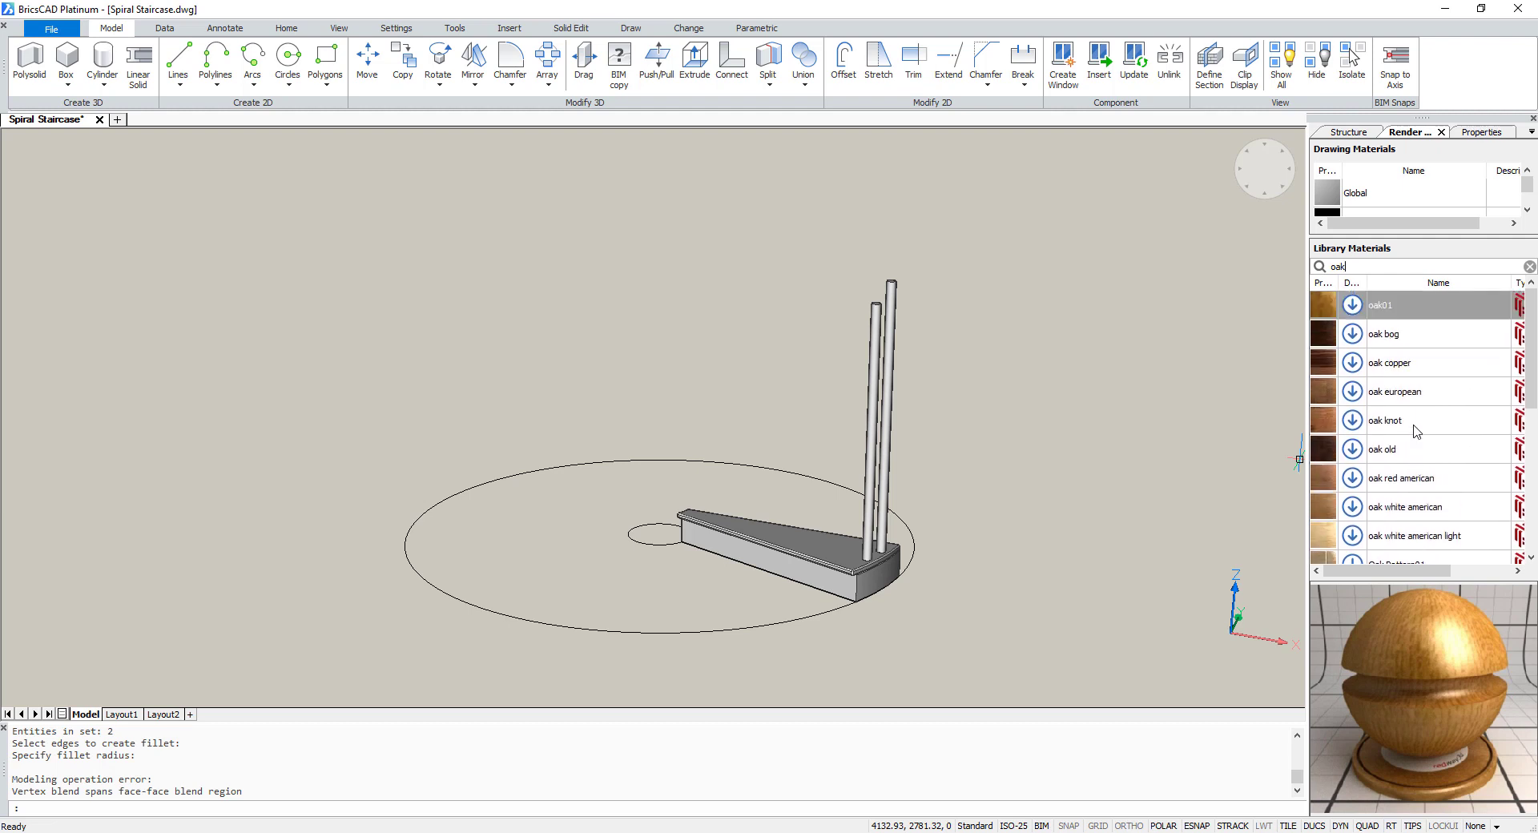
click(1414, 429)
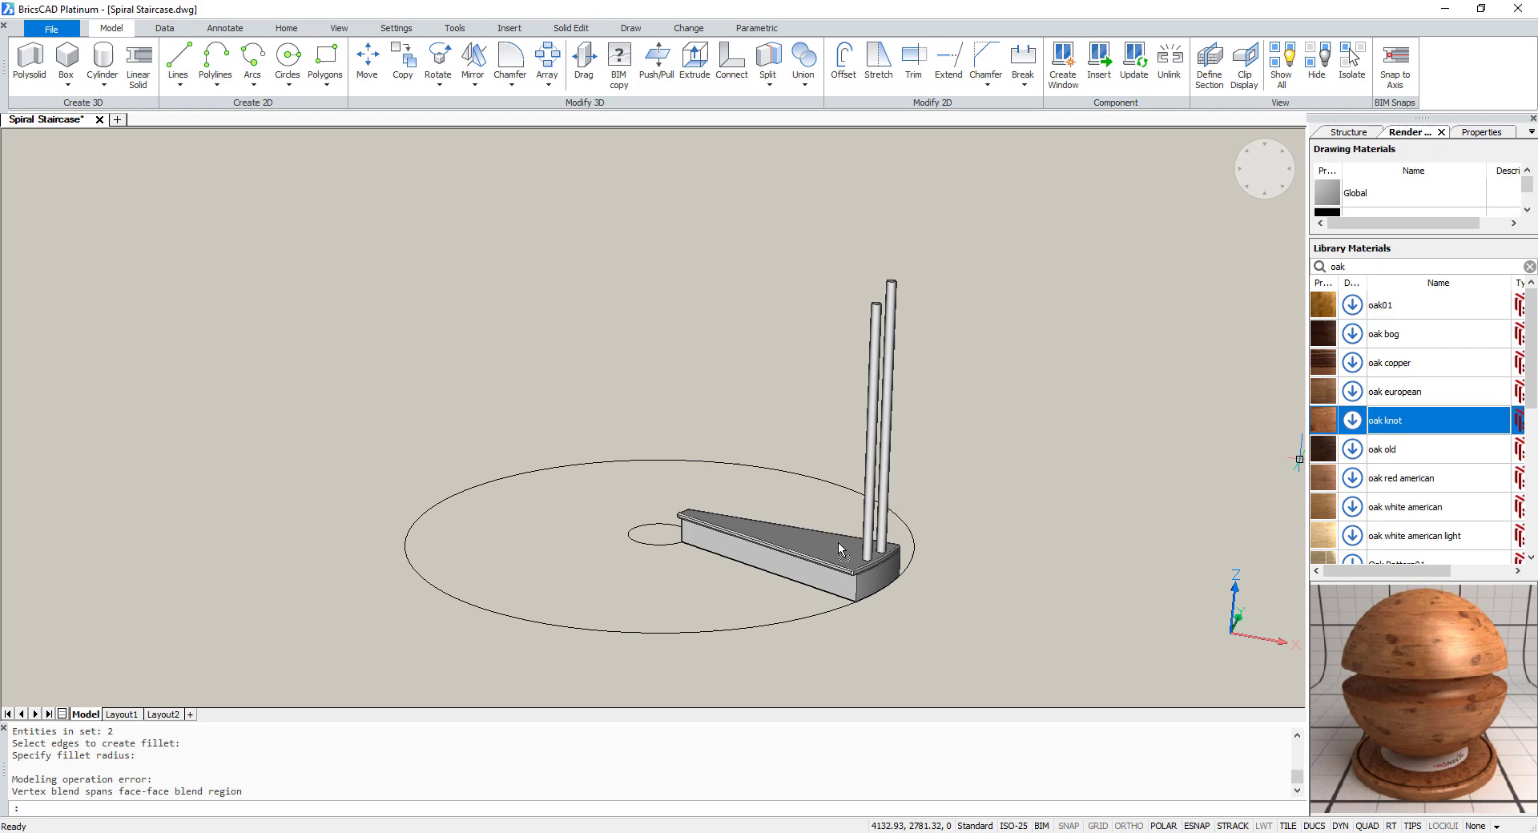
drag(838, 541, 838, 541)
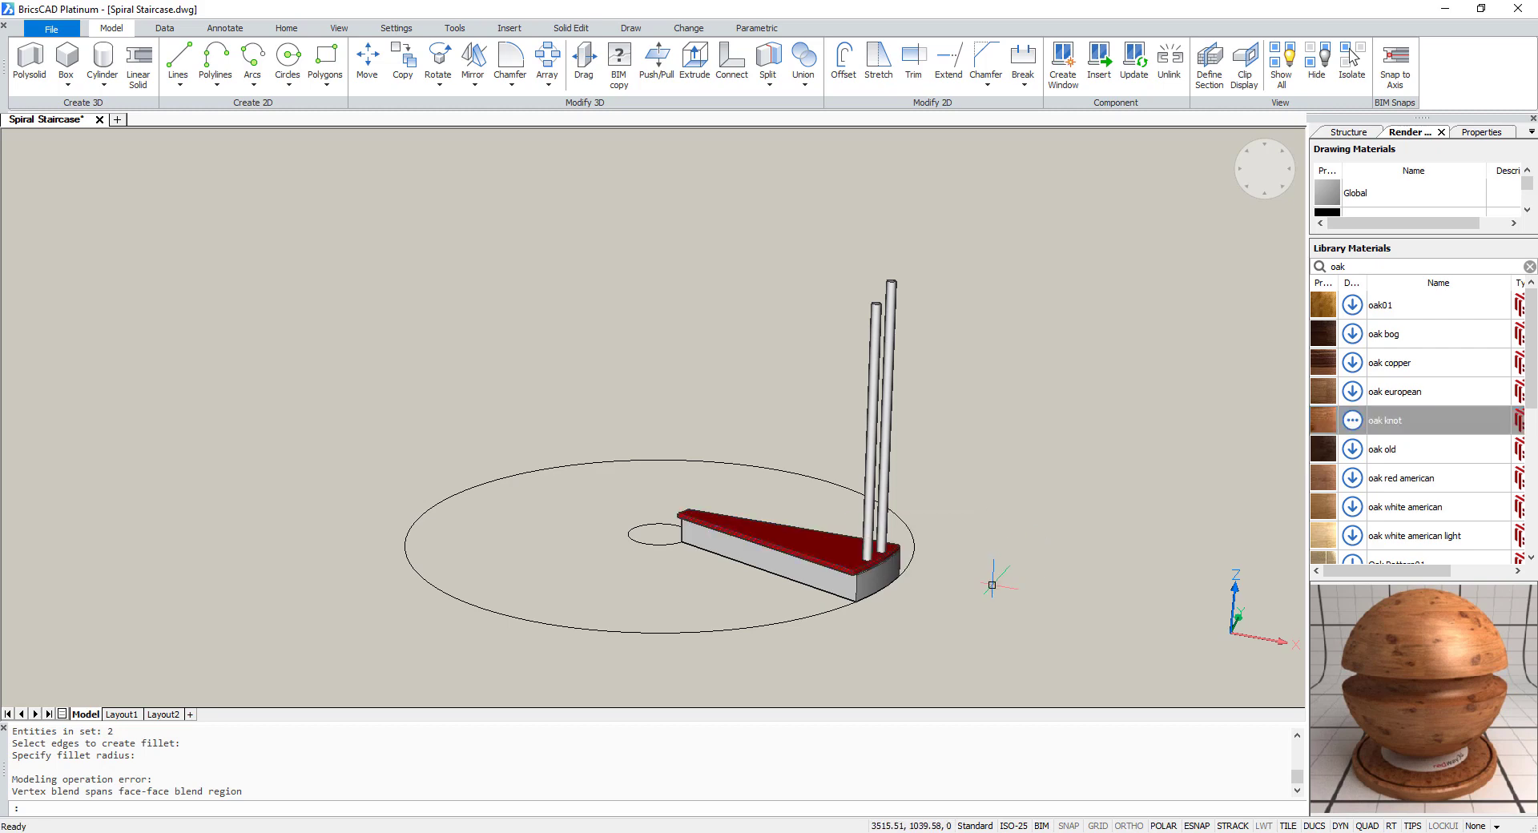
Select the stair tread together with its two poles
scroll(991, 585, up, 3)
middle_drag(992, 585, 1070, 626)
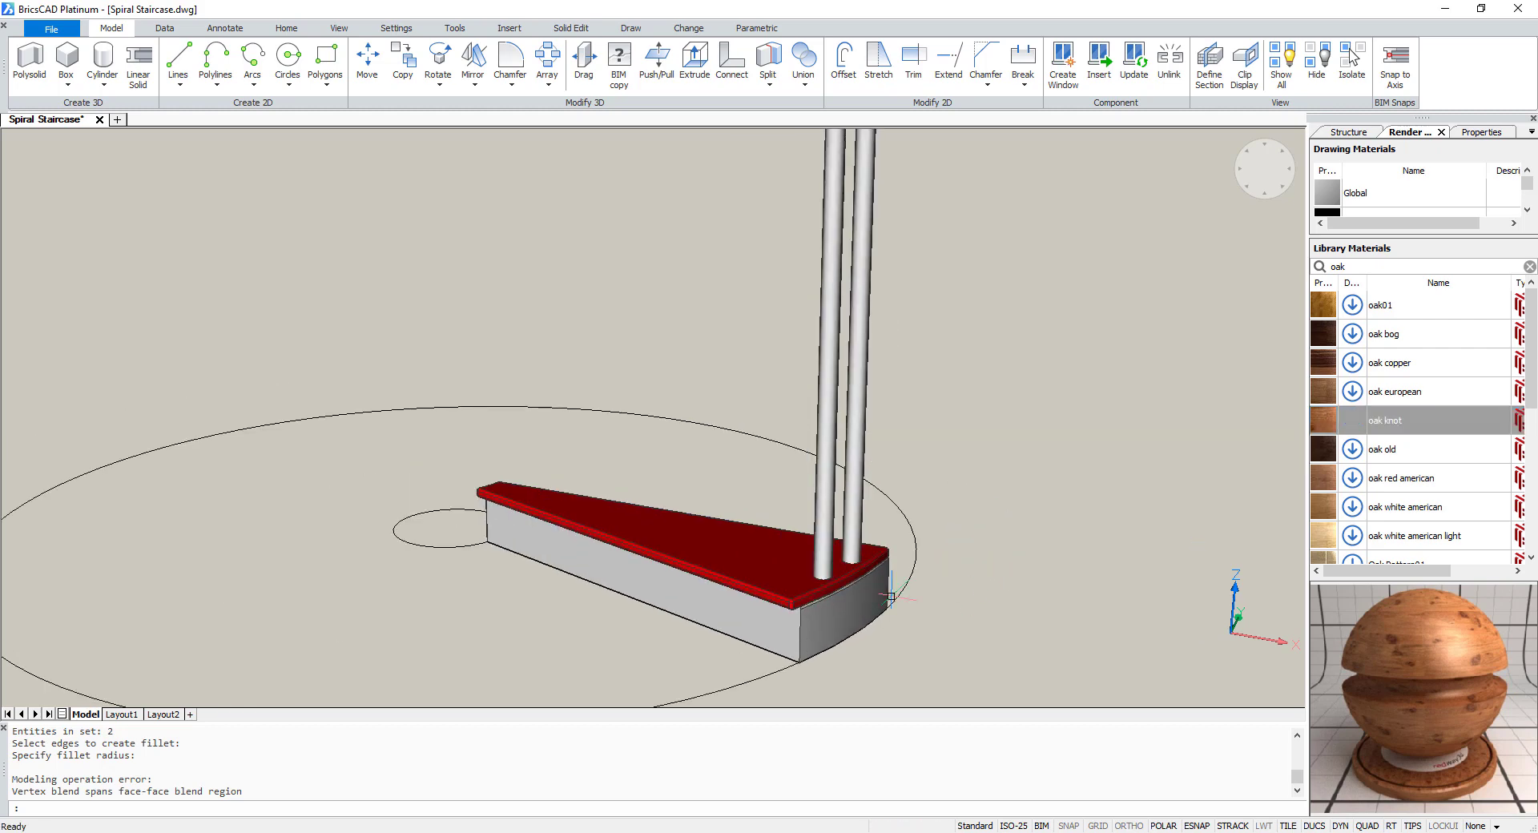
click(766, 550)
click(767, 551)
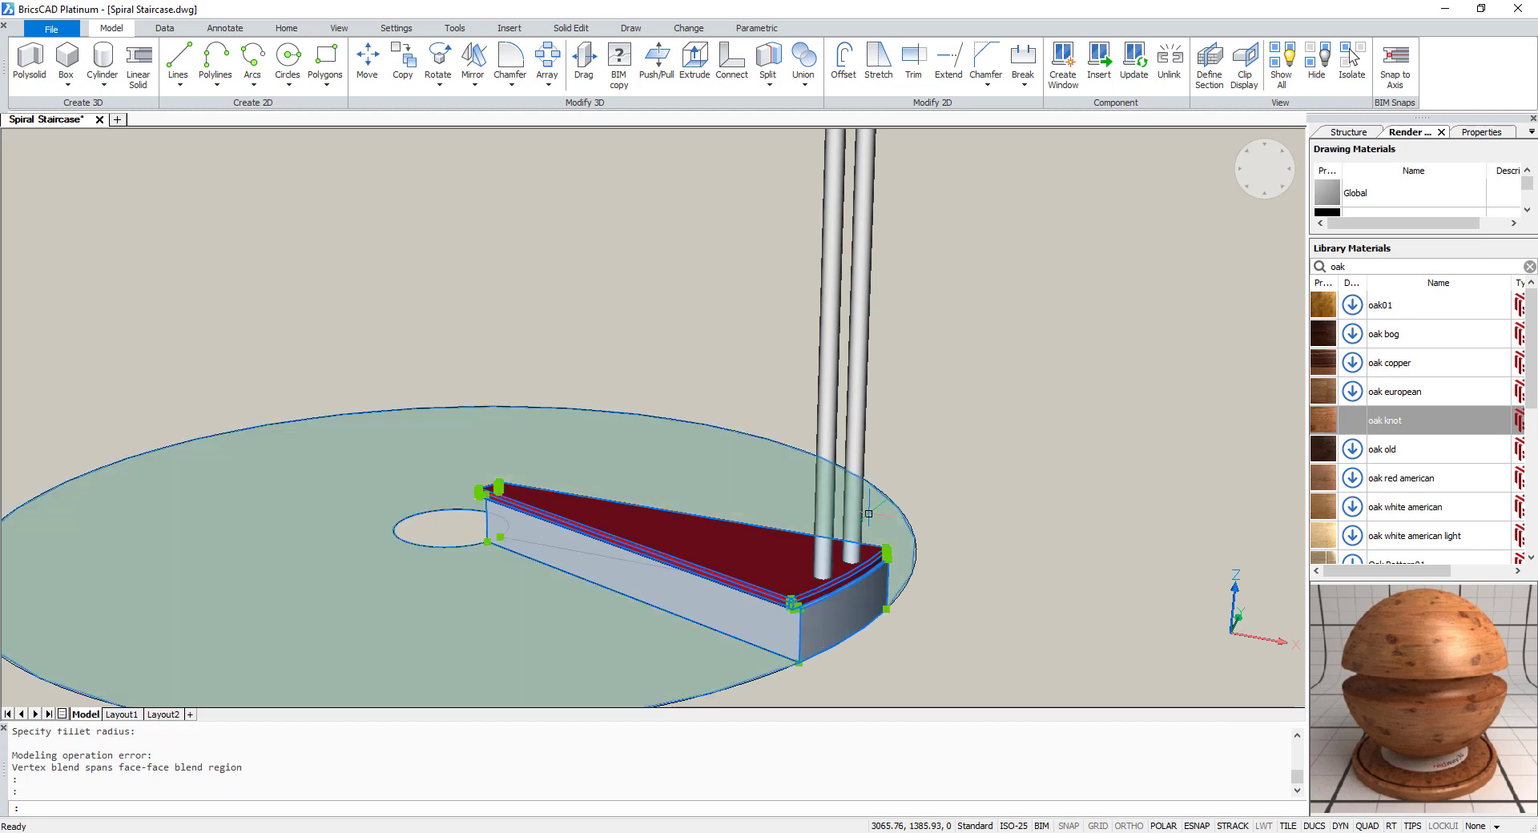
scroll(849, 441, down, 3)
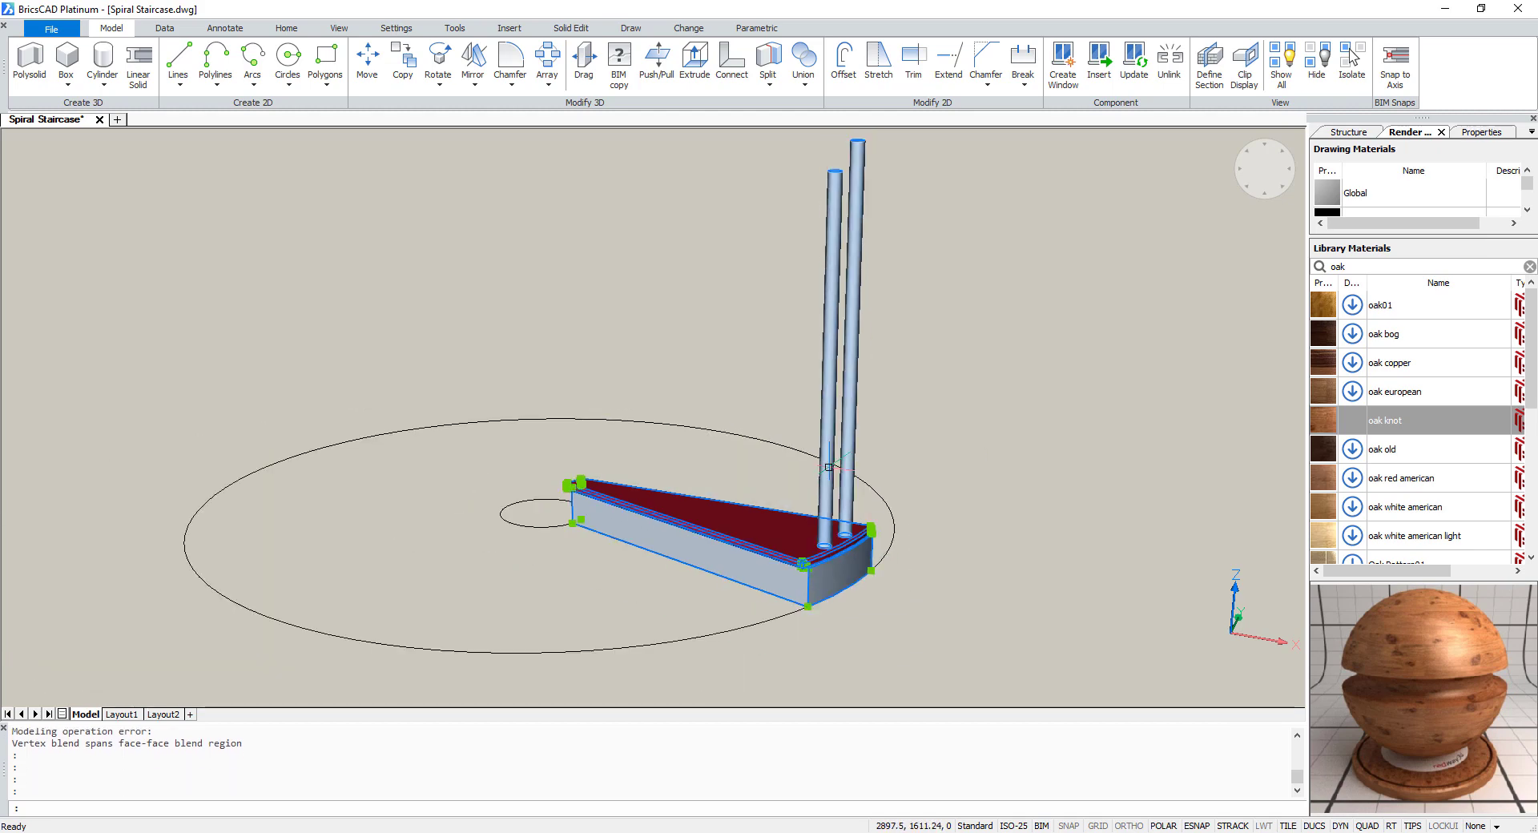
Union the tread and both poles into a single solid
scroll(833, 264, up, 2)
click(803, 60)
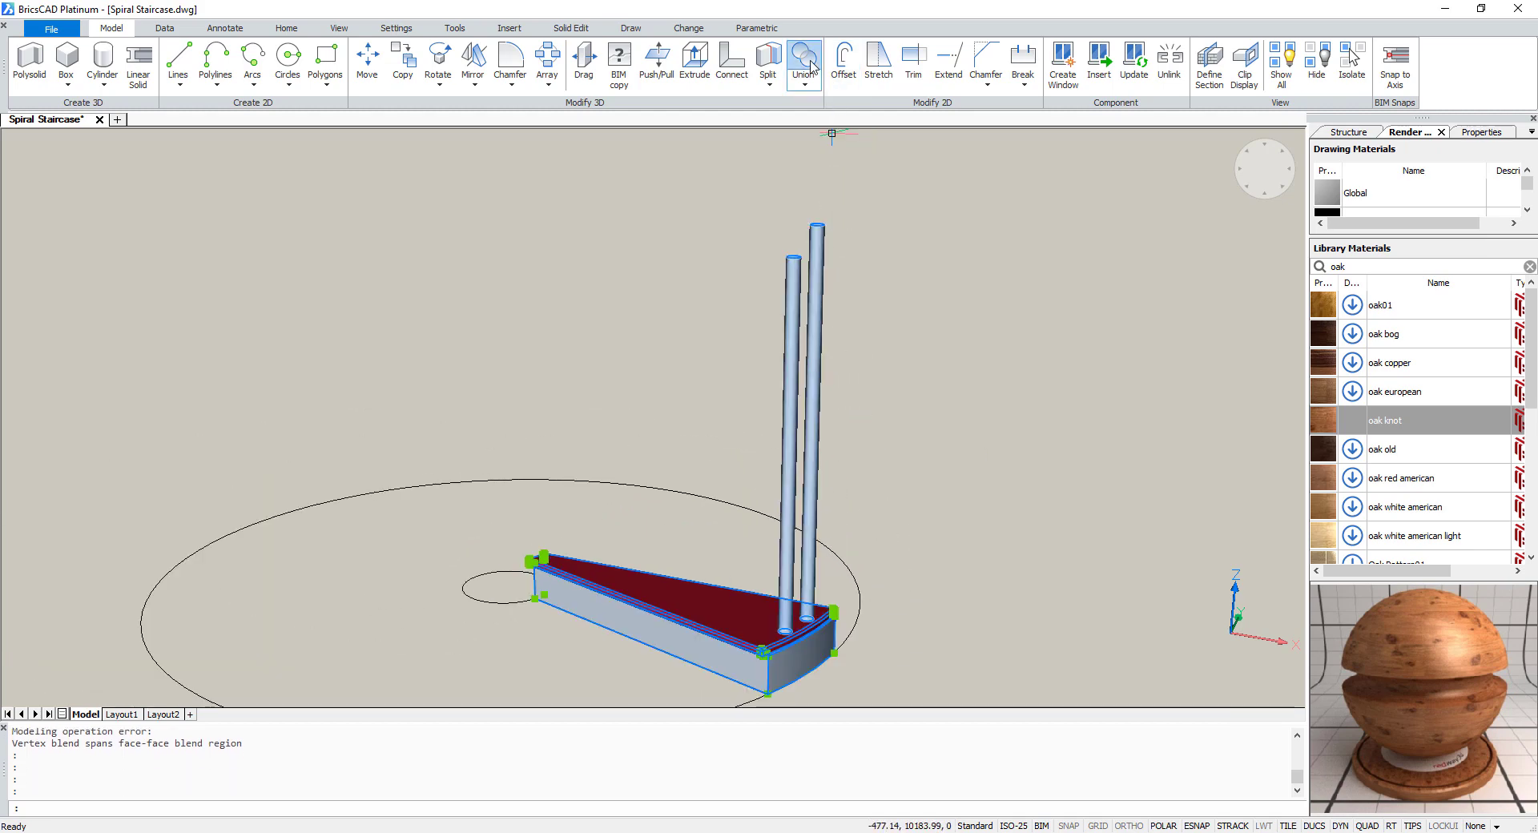
click(519, 32)
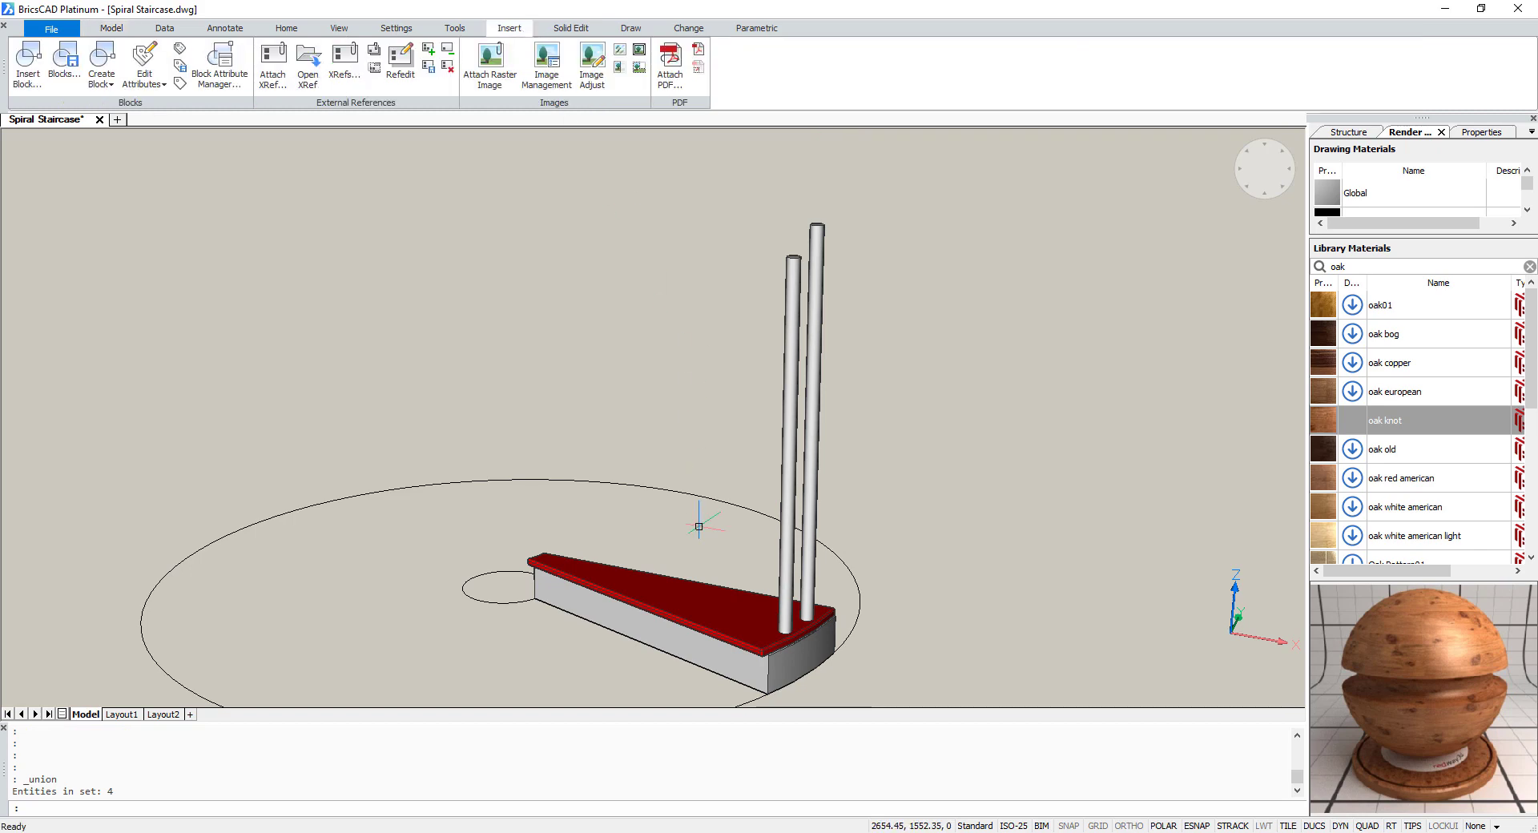
click(711, 613)
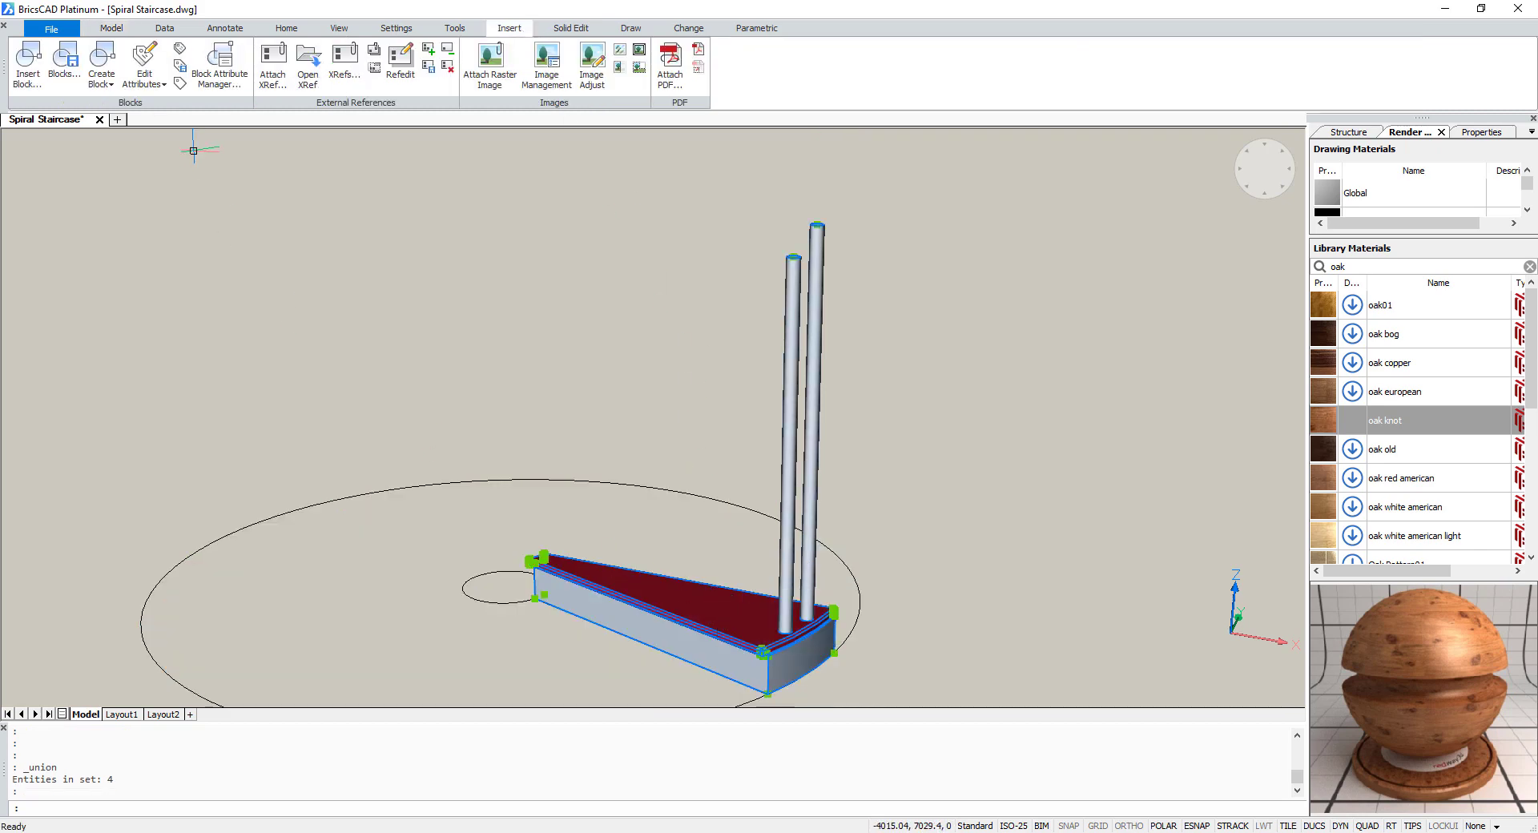
Define the merged solid as block 'Stair' with its base point at the small circle's centre
click(102, 68)
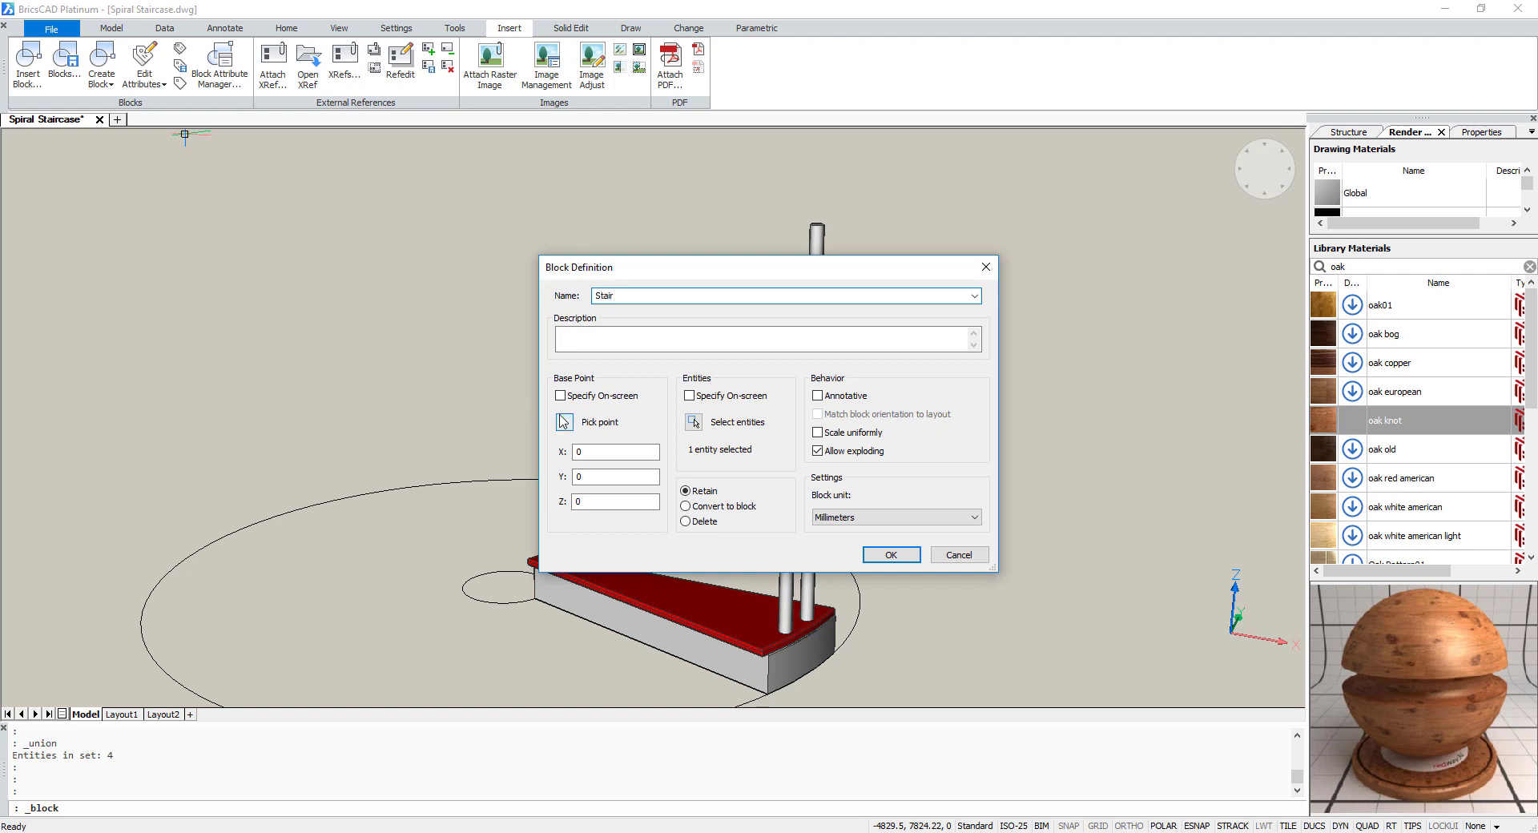
click(564, 422)
click(506, 585)
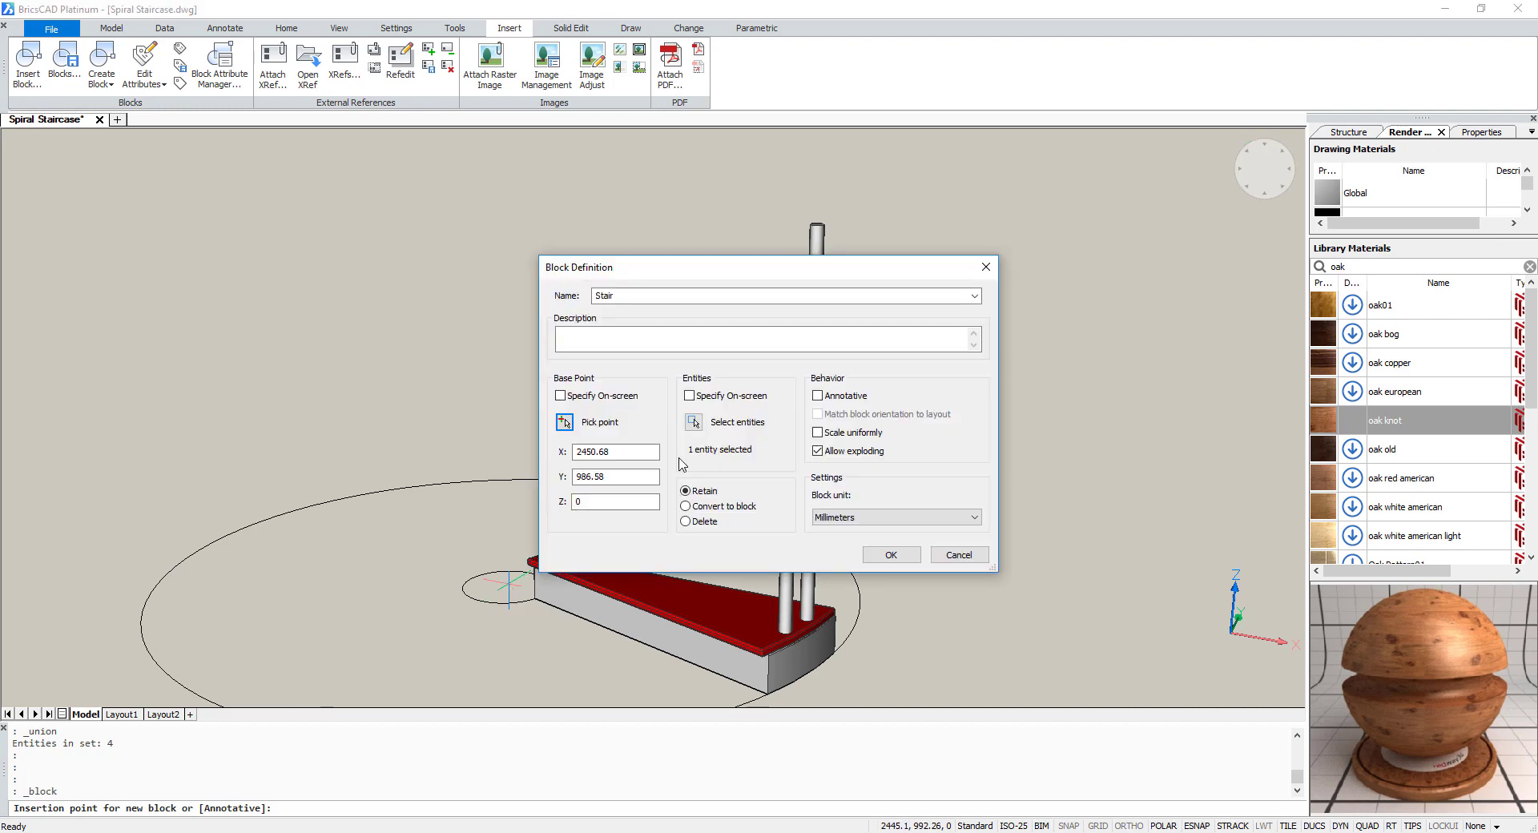
click(693, 422)
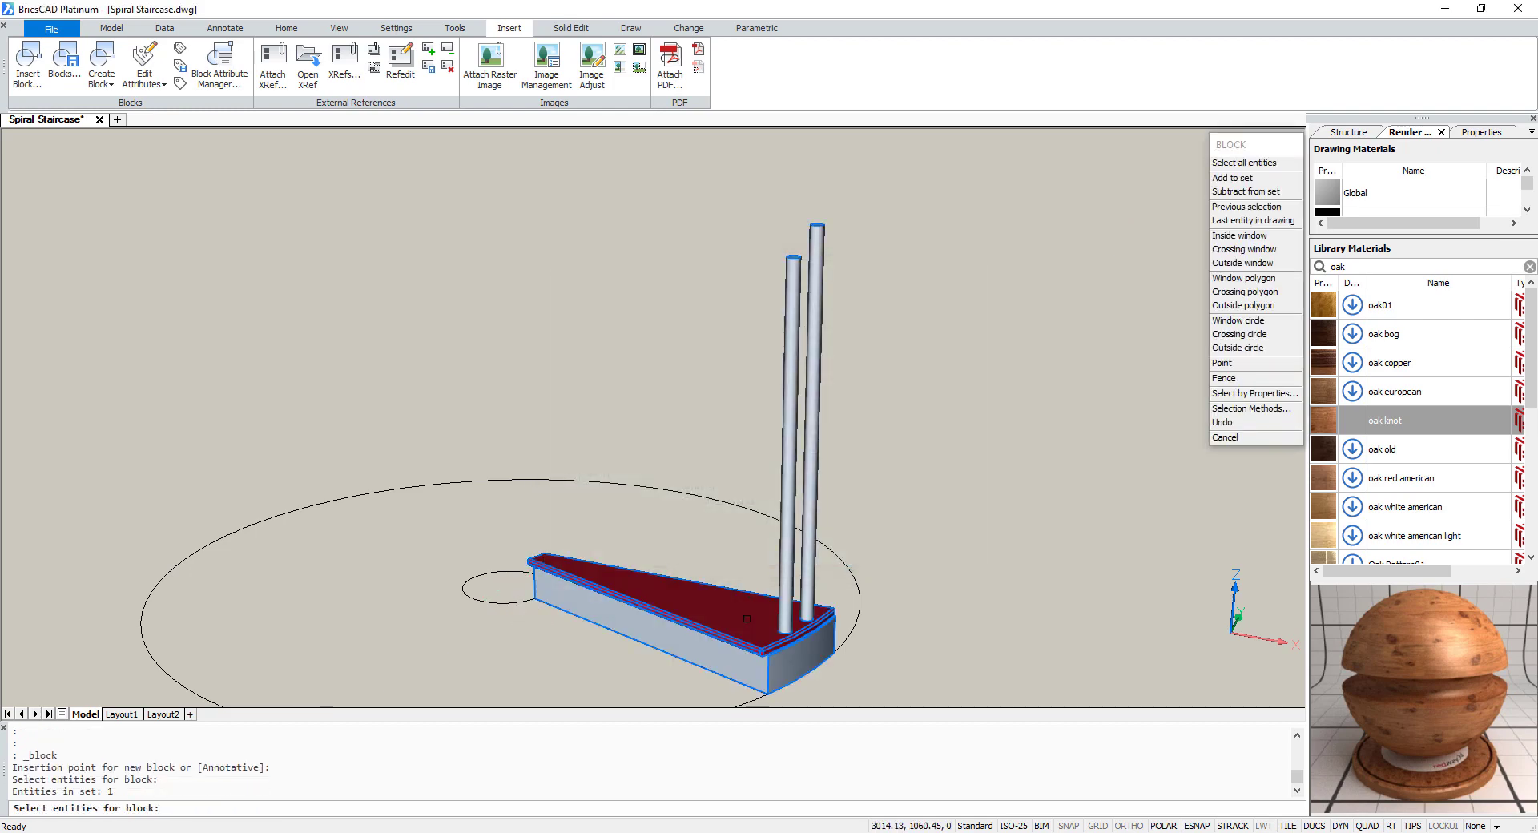
key(Return)
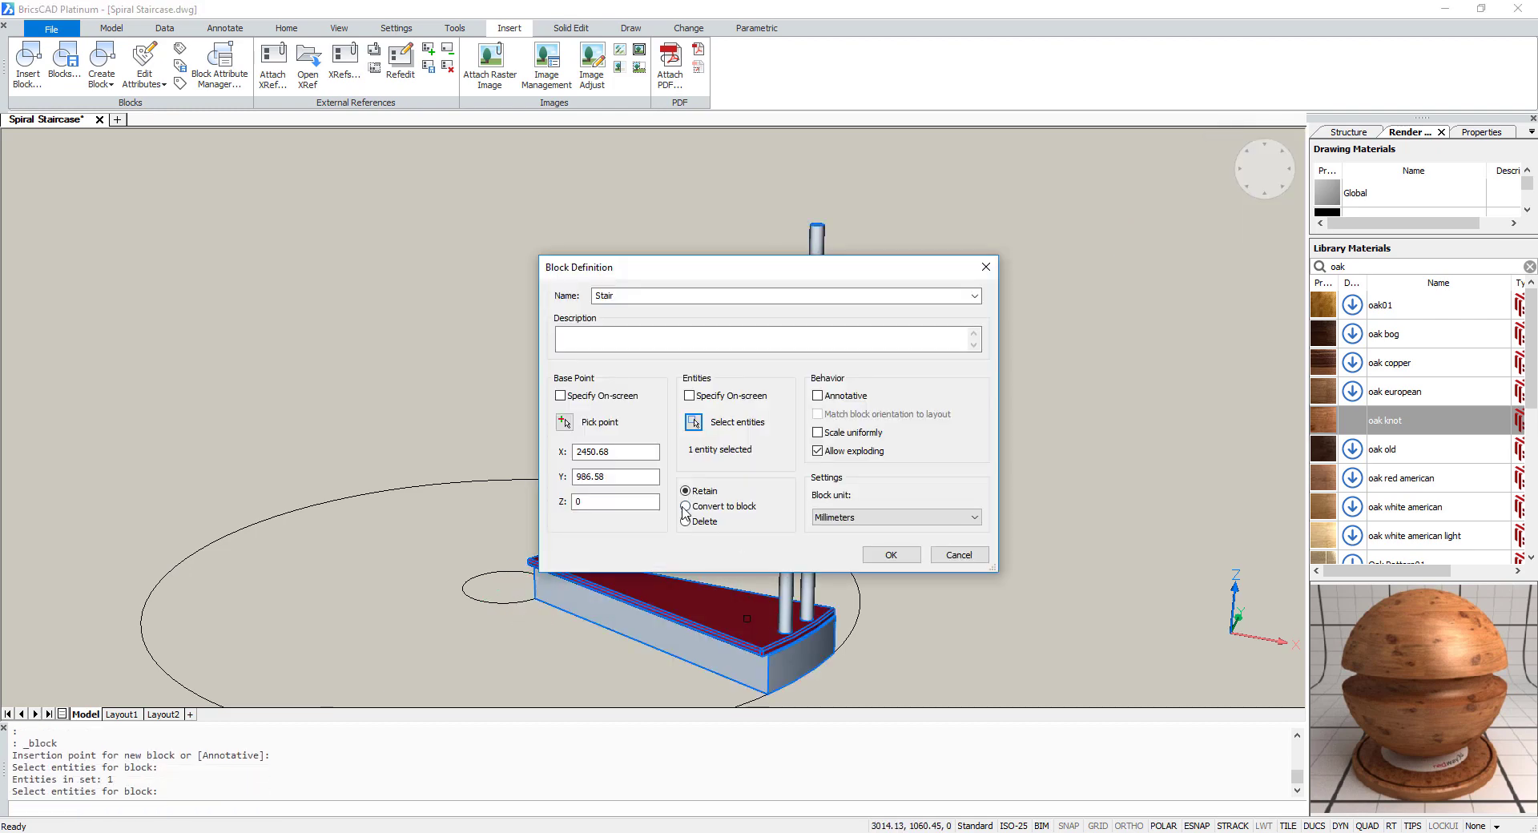
click(887, 557)
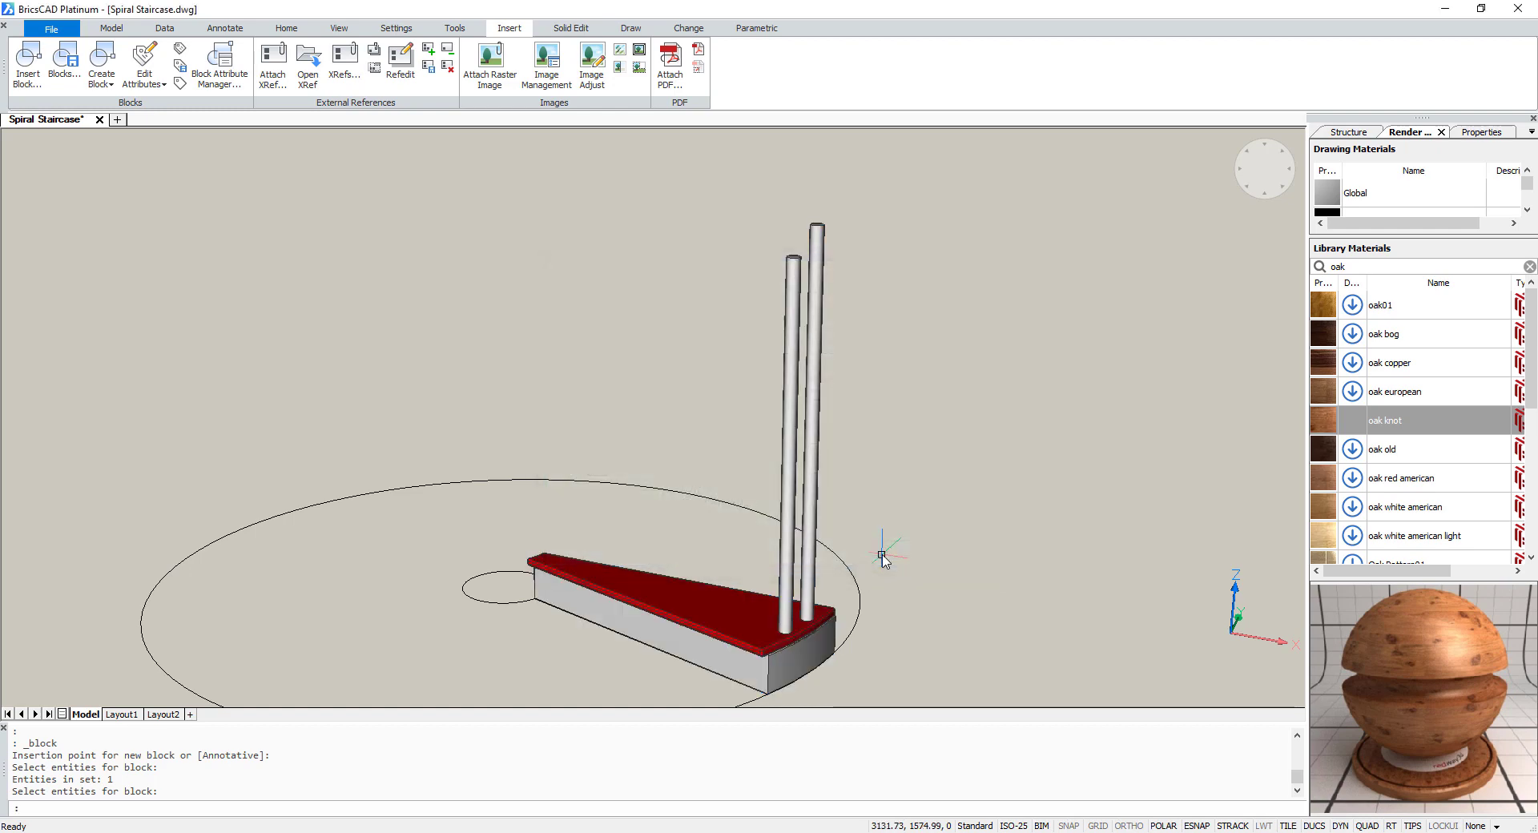
mouse_move(752, 616)
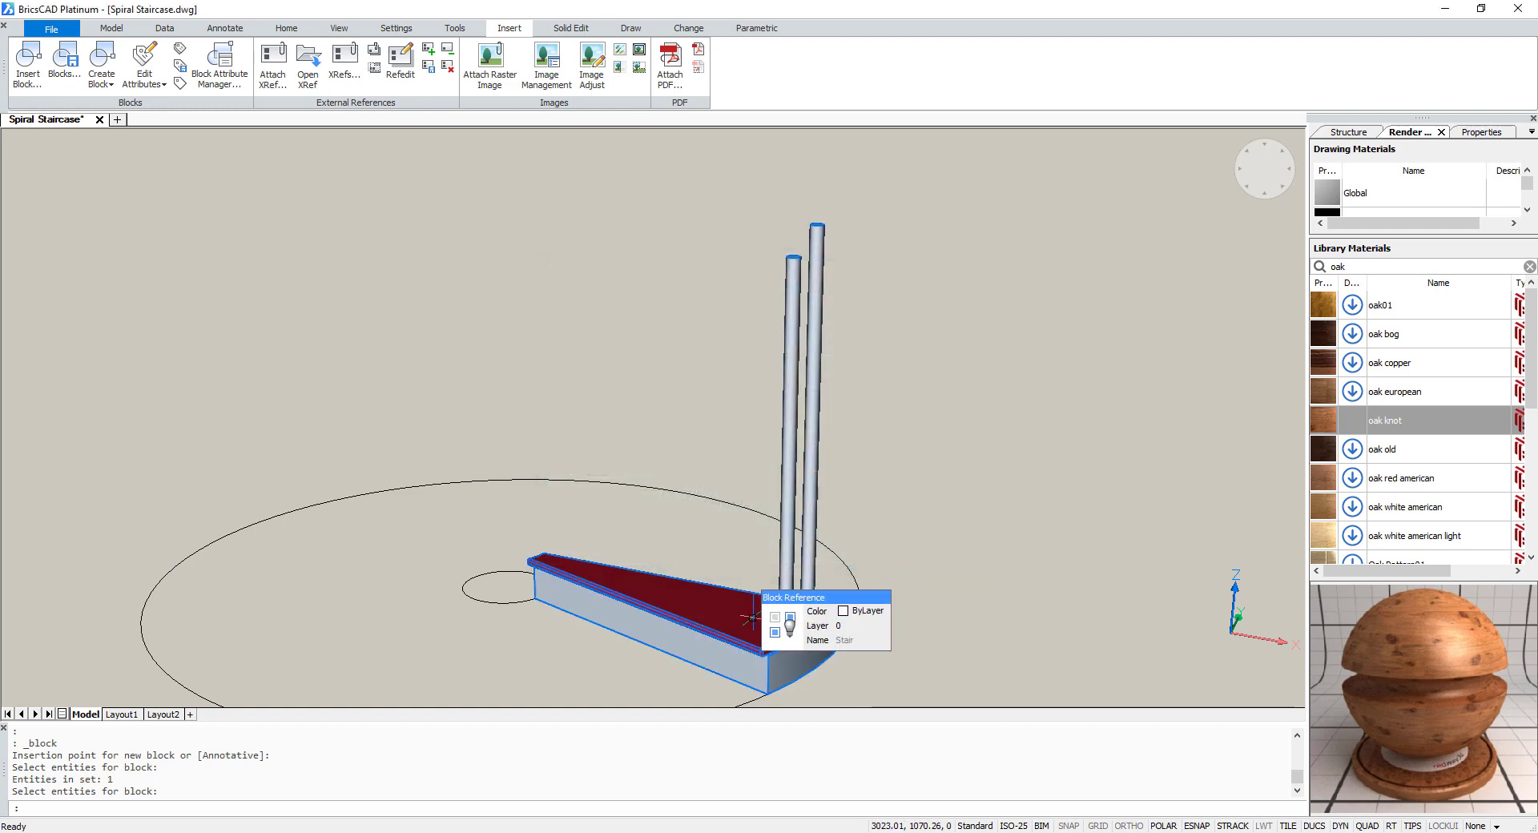
click(752, 617)
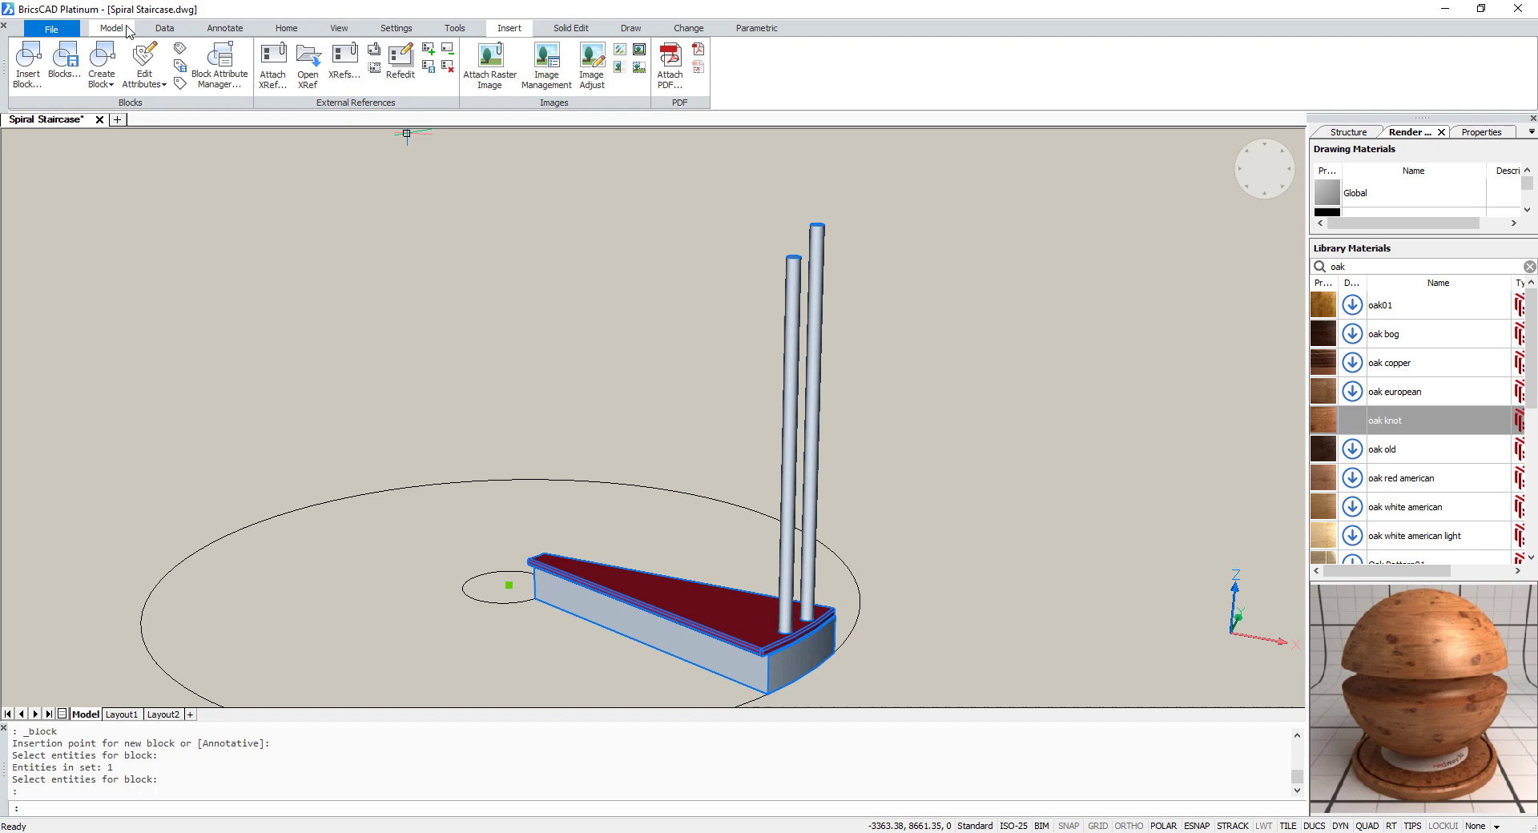
Polar-array the Stair block with 20 items around the small circle's centre
click(126, 30)
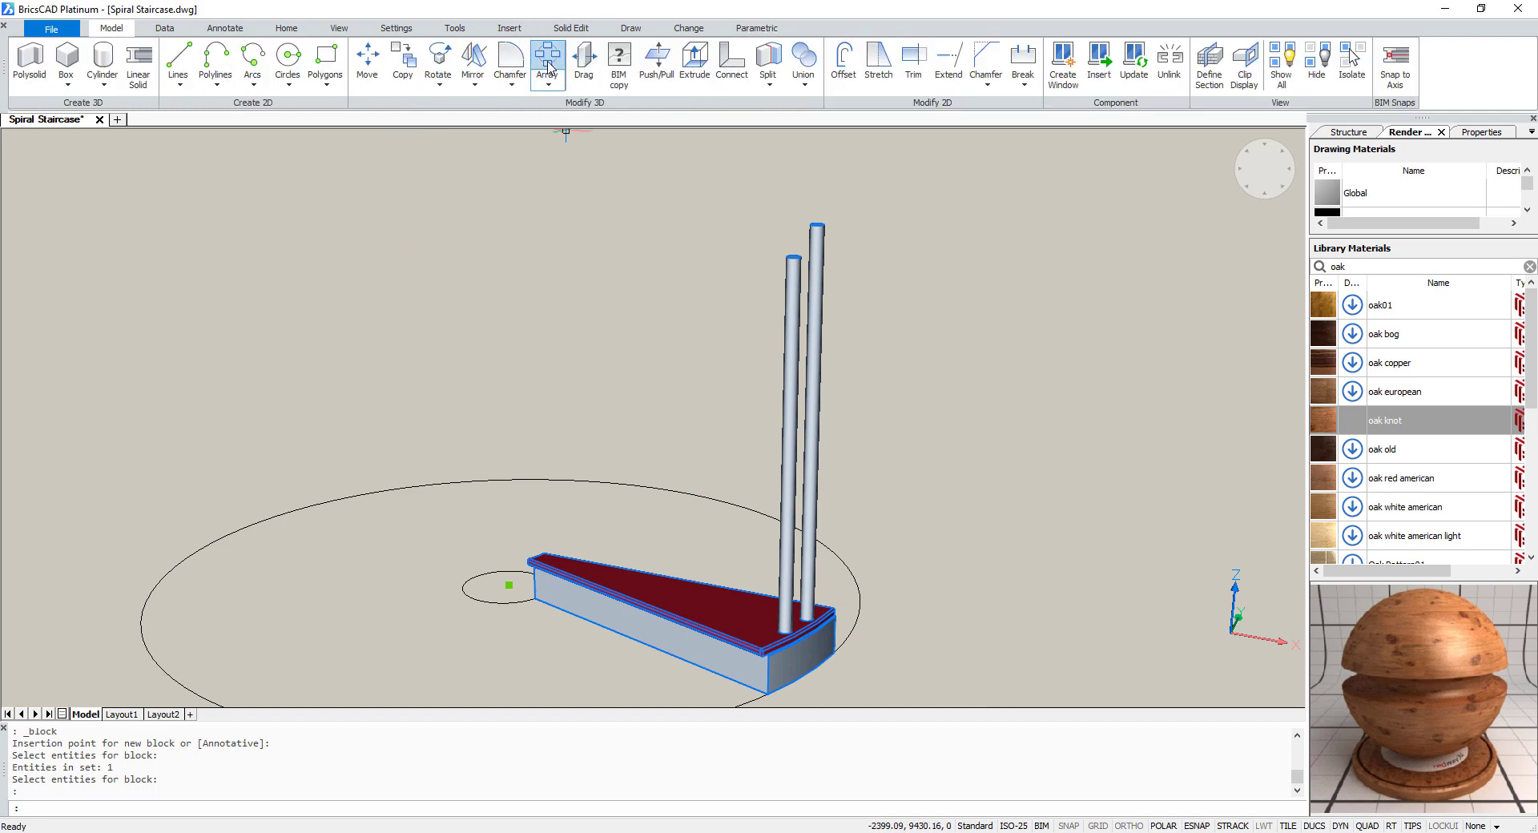
click(547, 62)
click(506, 586)
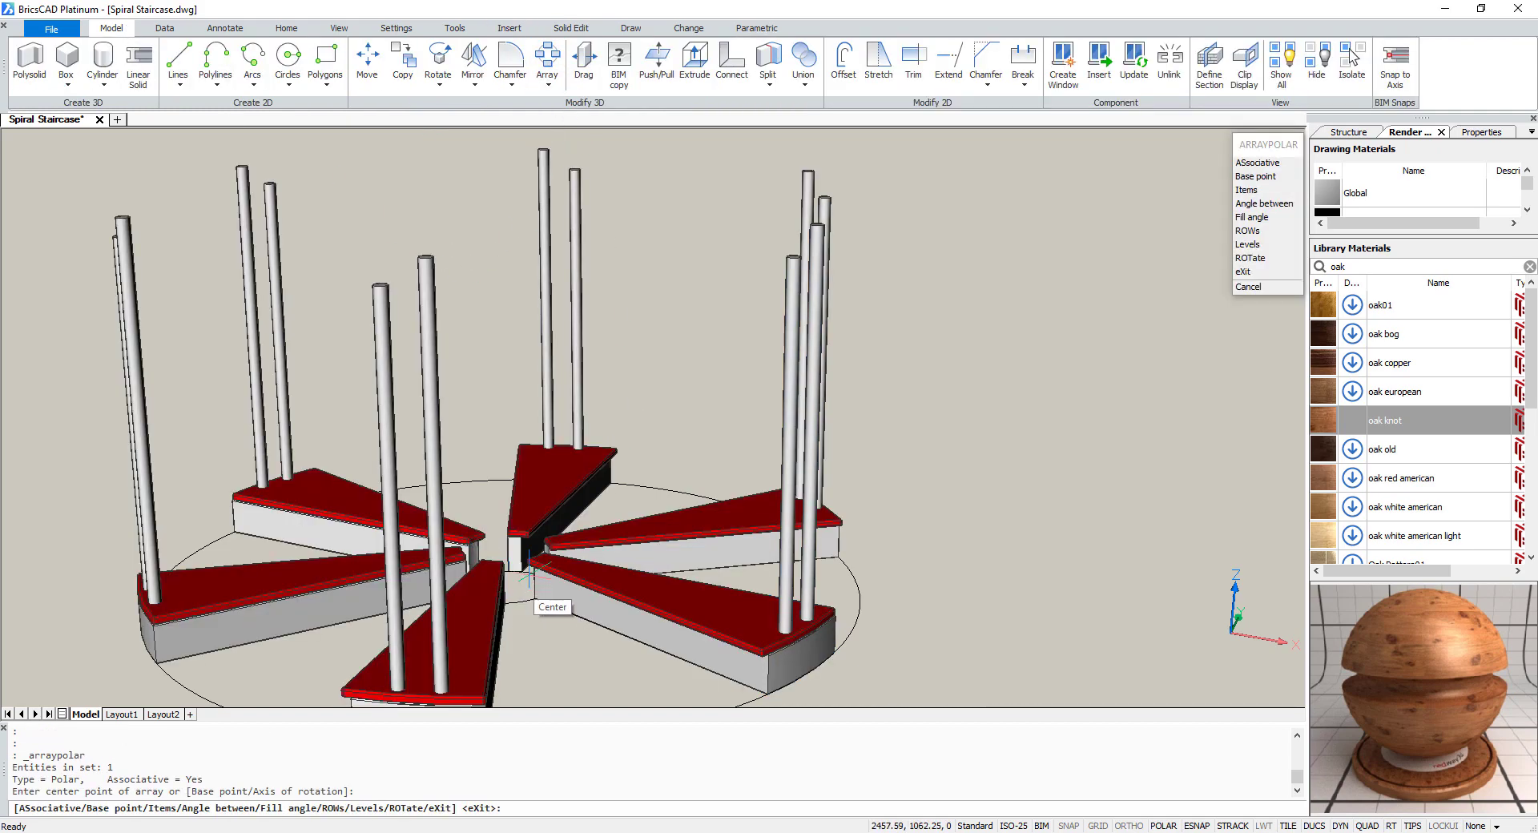
click(1271, 191)
text(20)
key(Return)
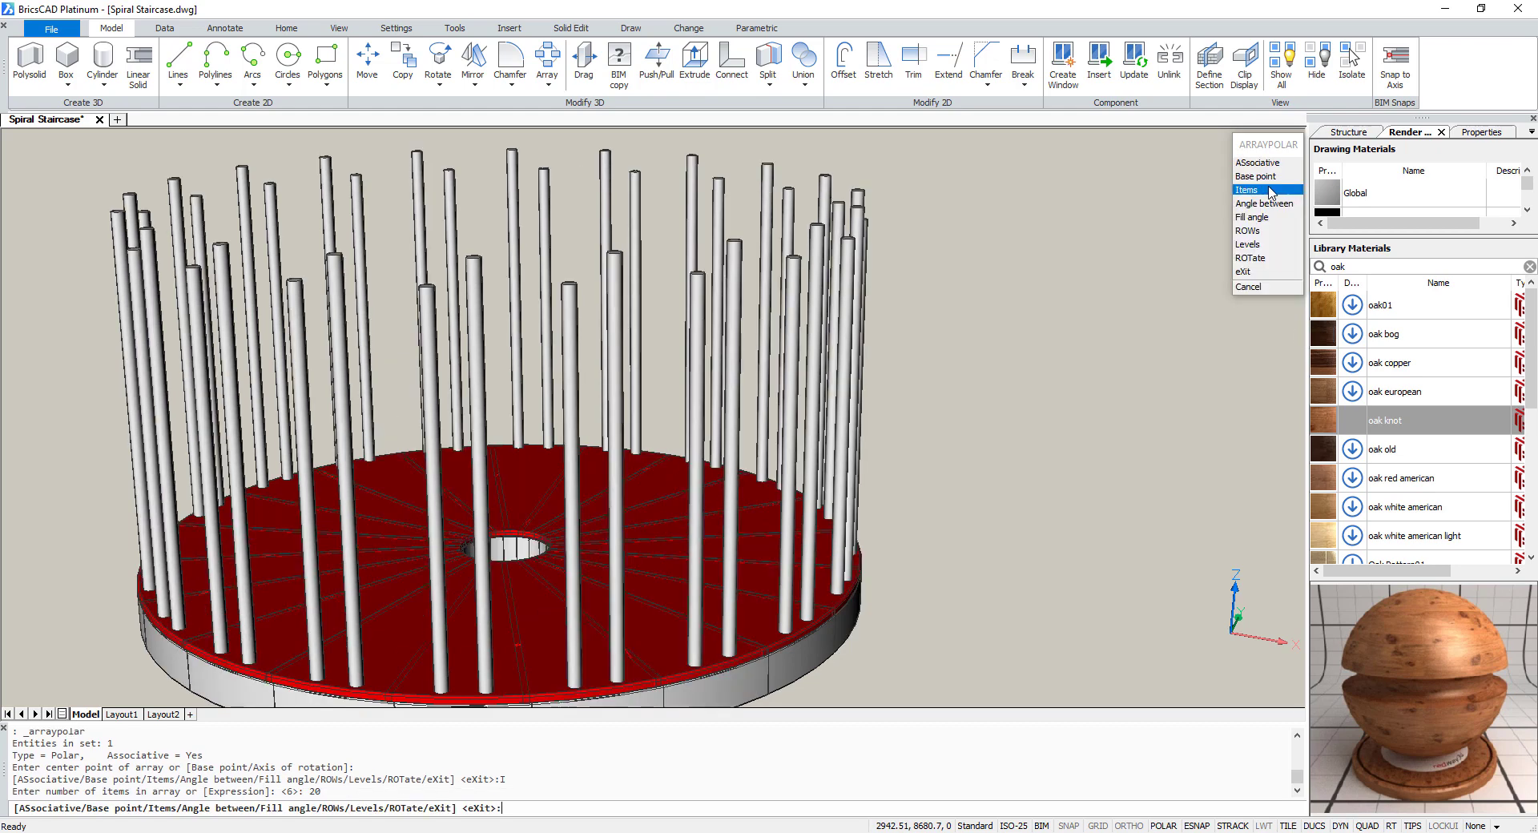
scroll(1044, 382, down, 3)
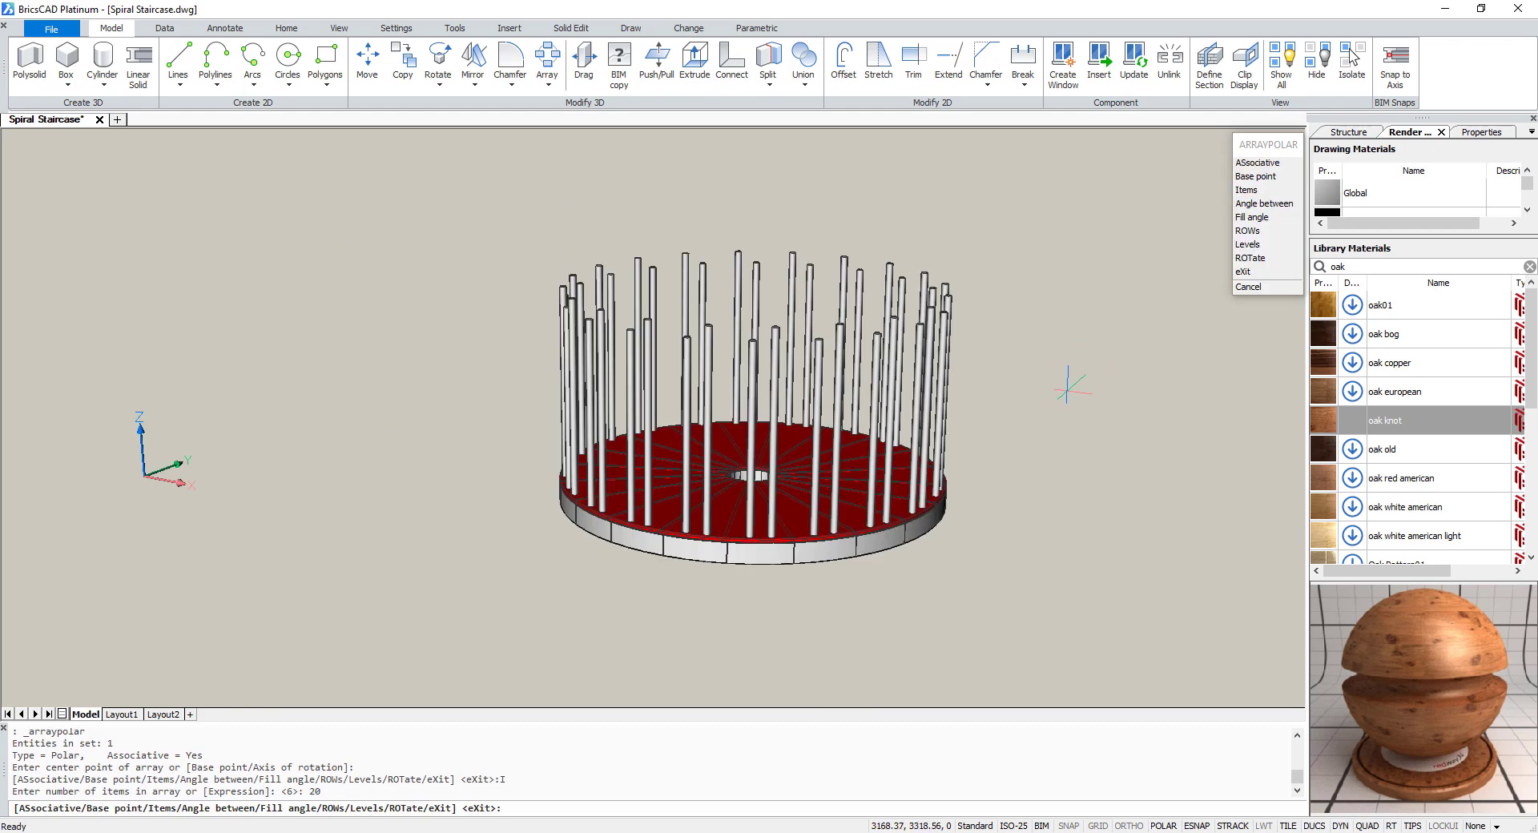
shift+middle_drag(1068, 384, 1039, 427)
key(Escape)
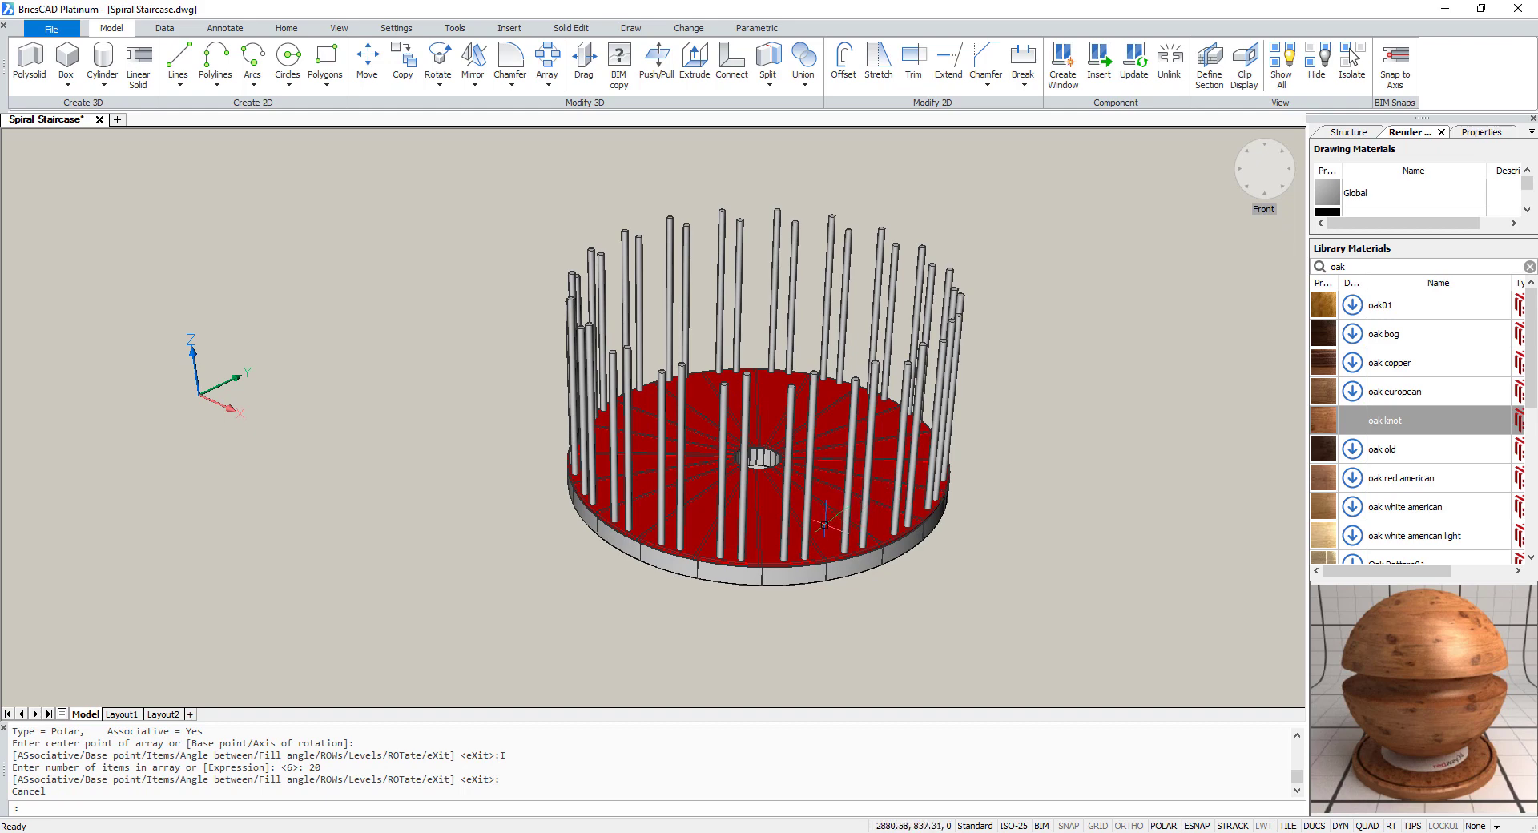
Explode the polar array into separate steps
click(825, 525)
text(explode)
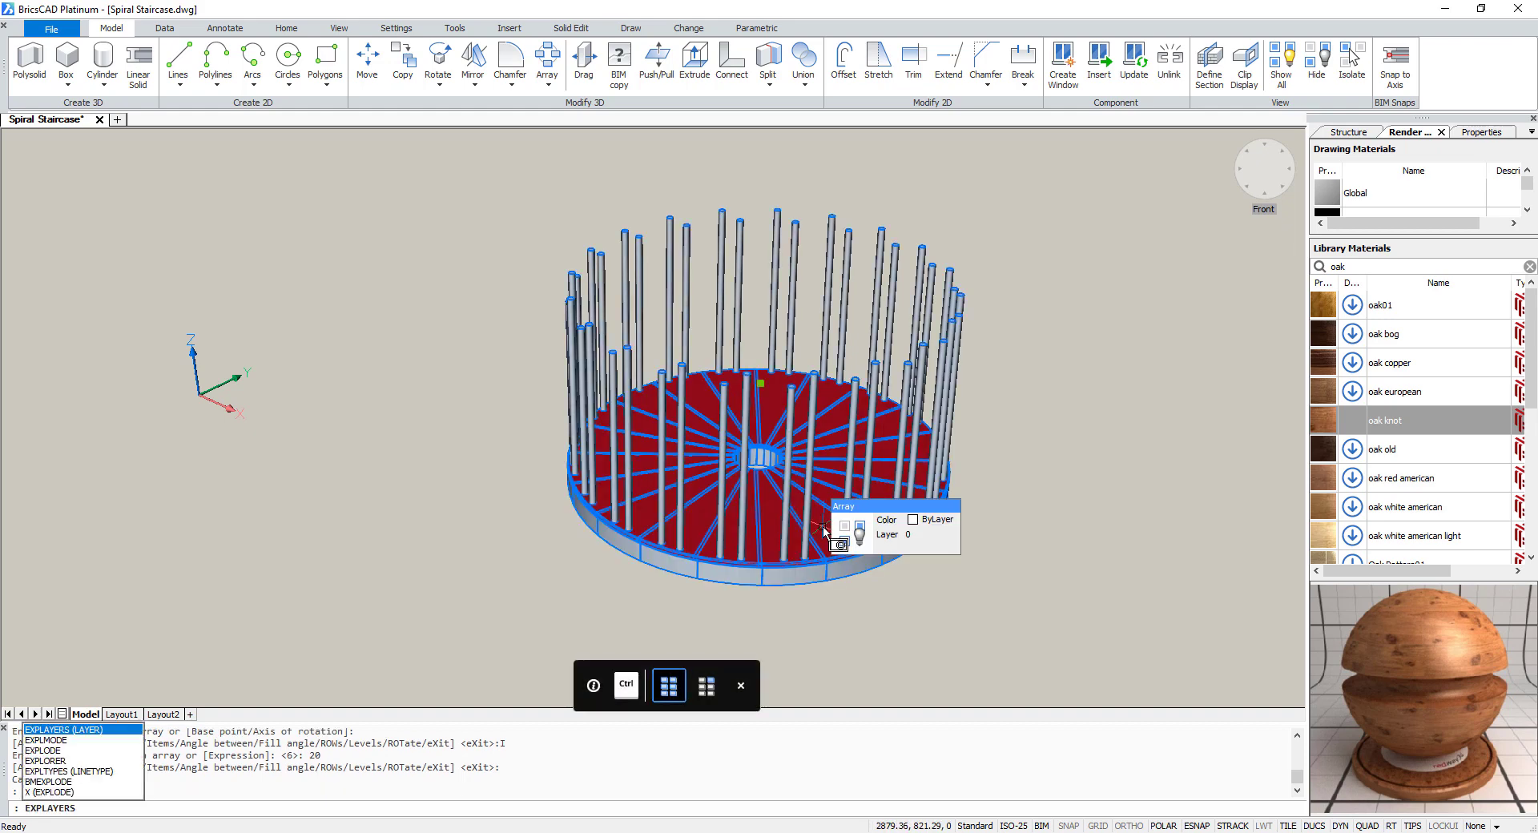
key(Return)
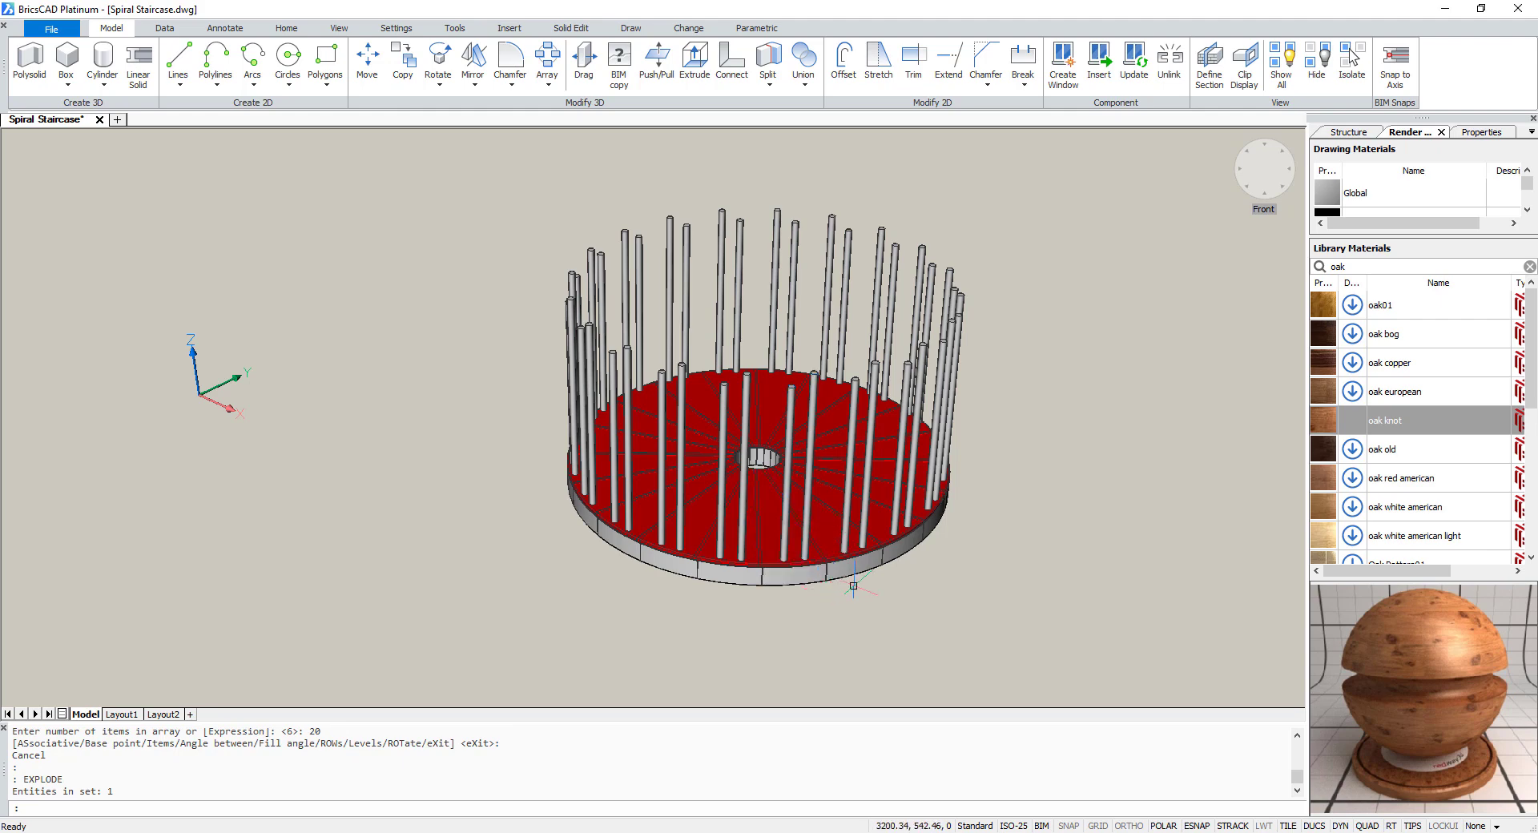
Move the first lower step up by 170
middle_drag(853, 586, 822, 594)
scroll(823, 593, up, 2)
scroll(792, 609, up, 4)
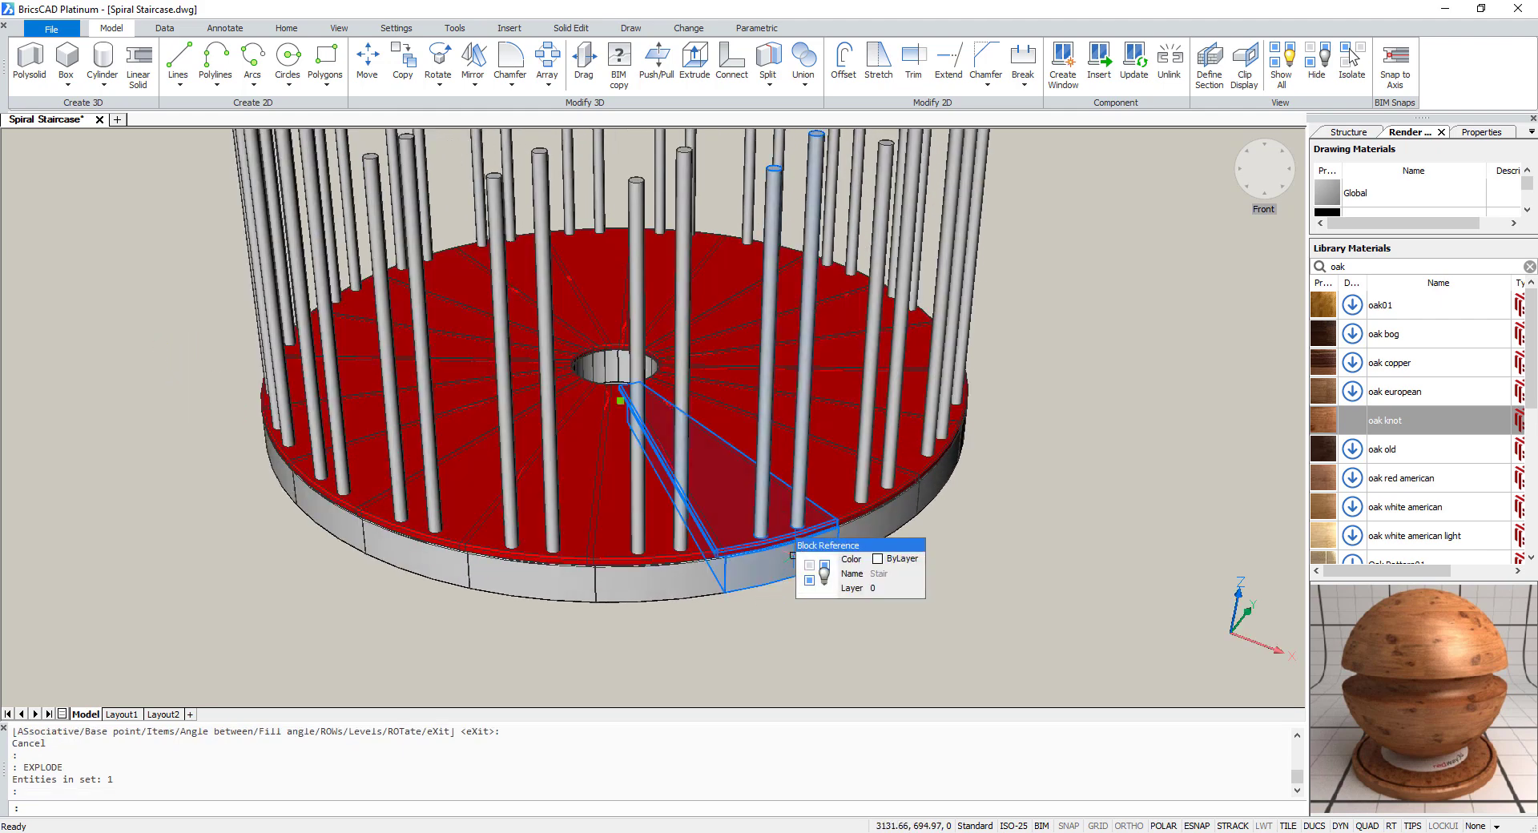
click(367, 60)
click(1098, 474)
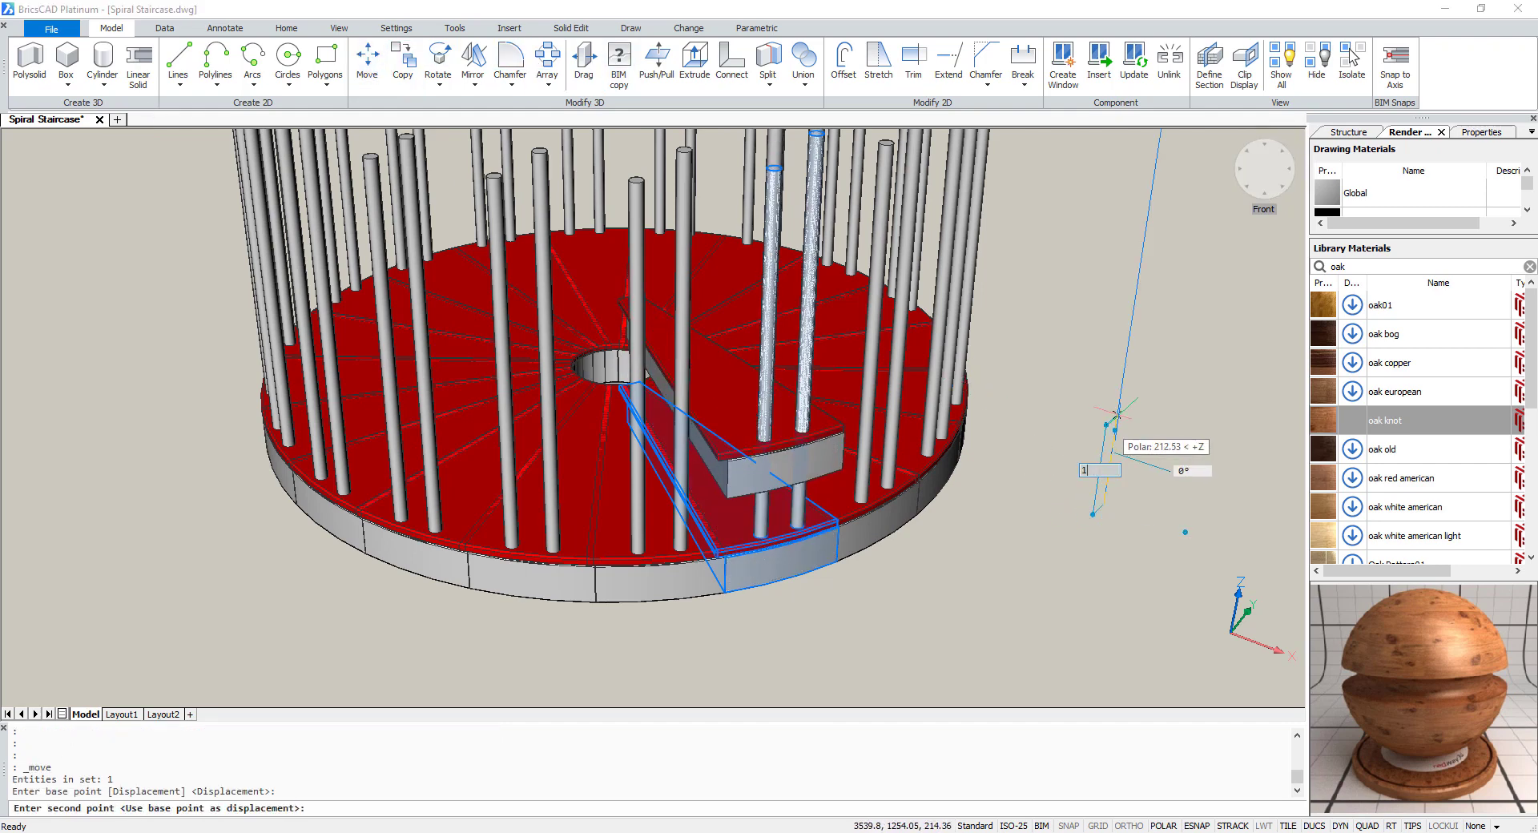
text(170)
key(Return)
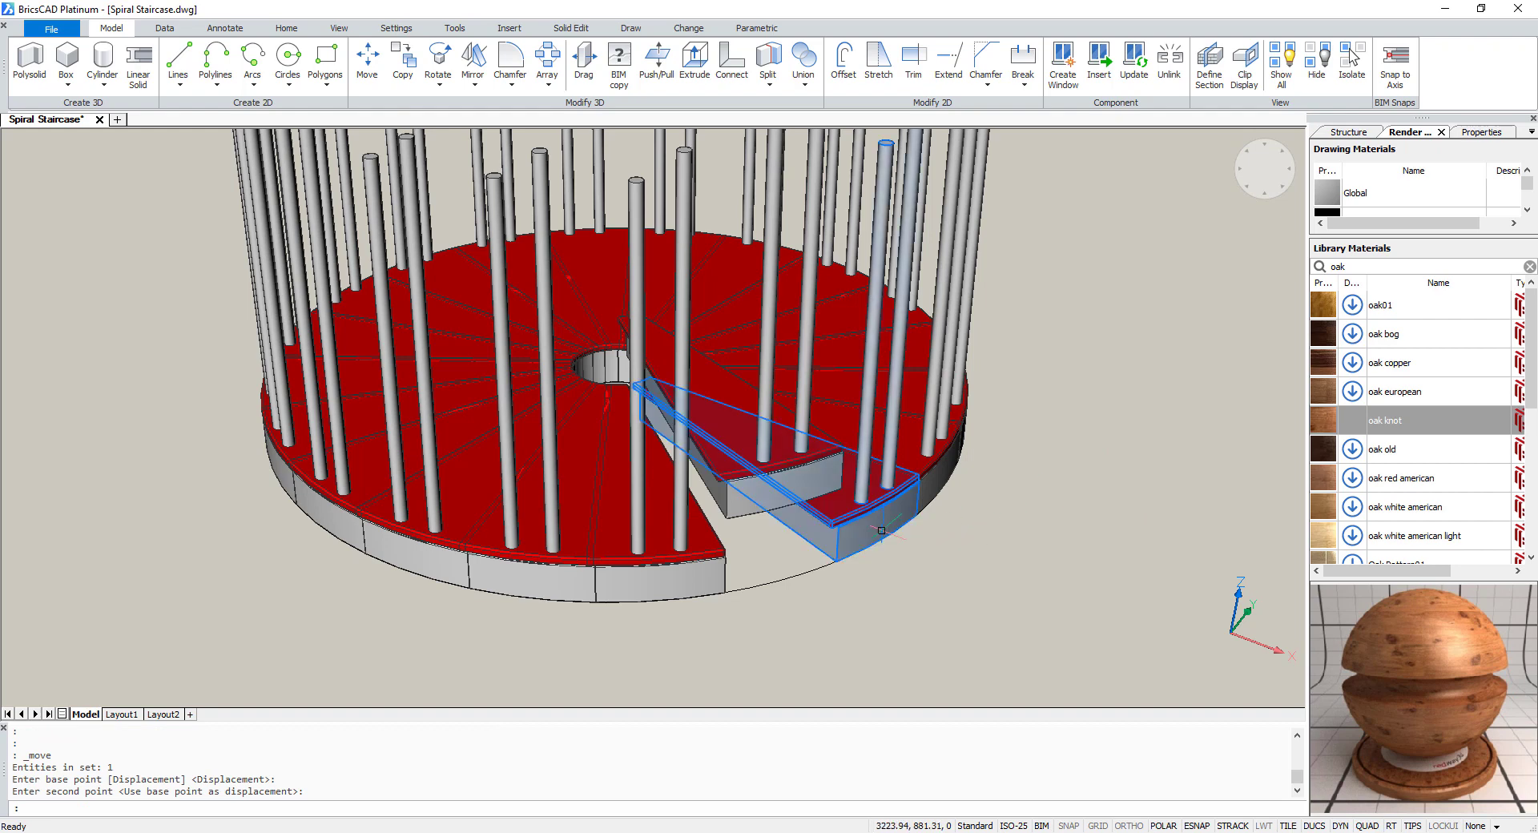
Raise the next two steps by 340 and 510
click(369, 76)
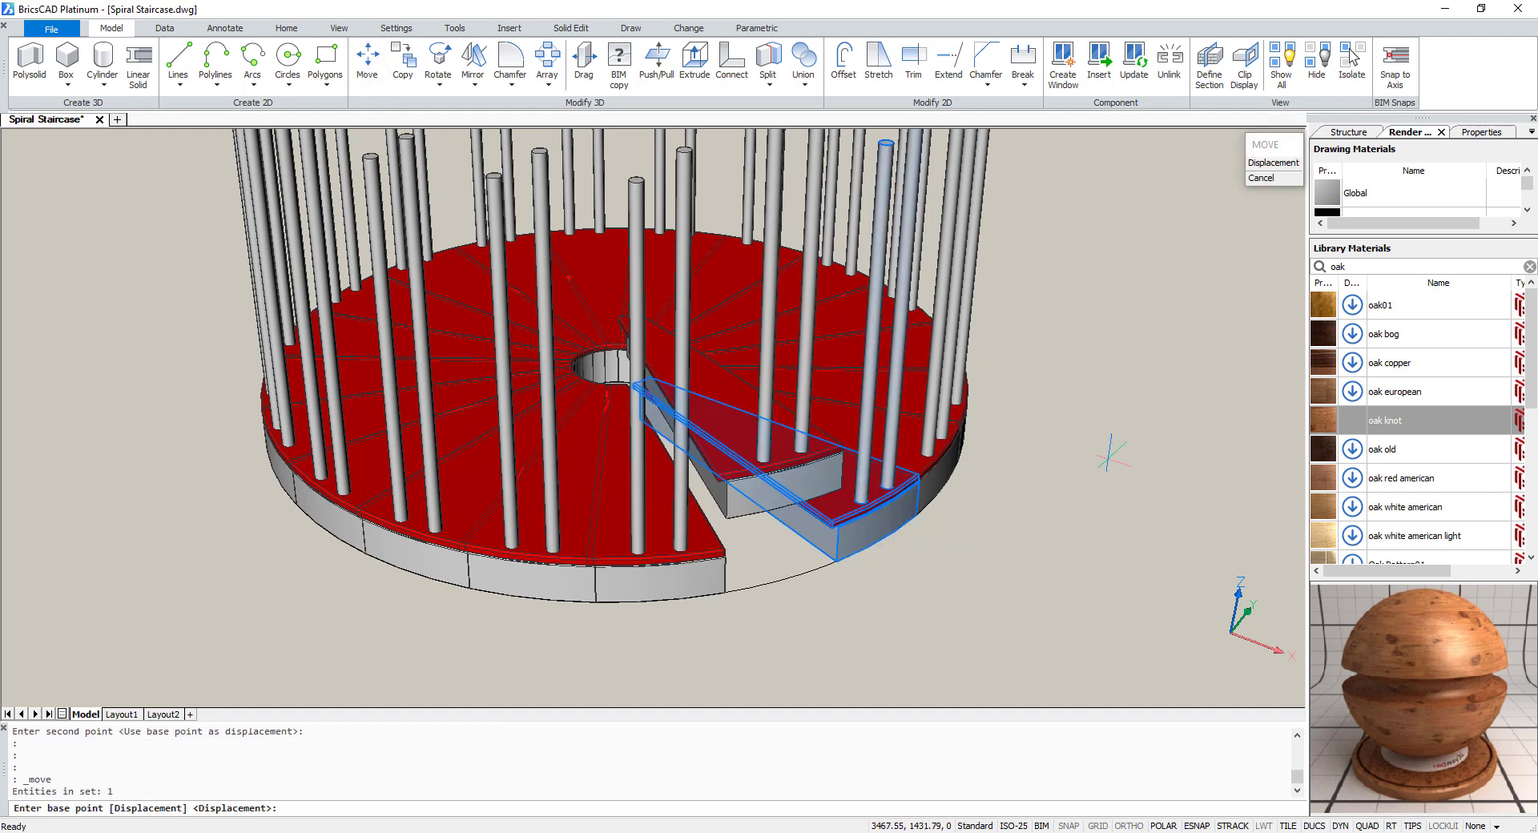
click(1098, 467)
text(340)
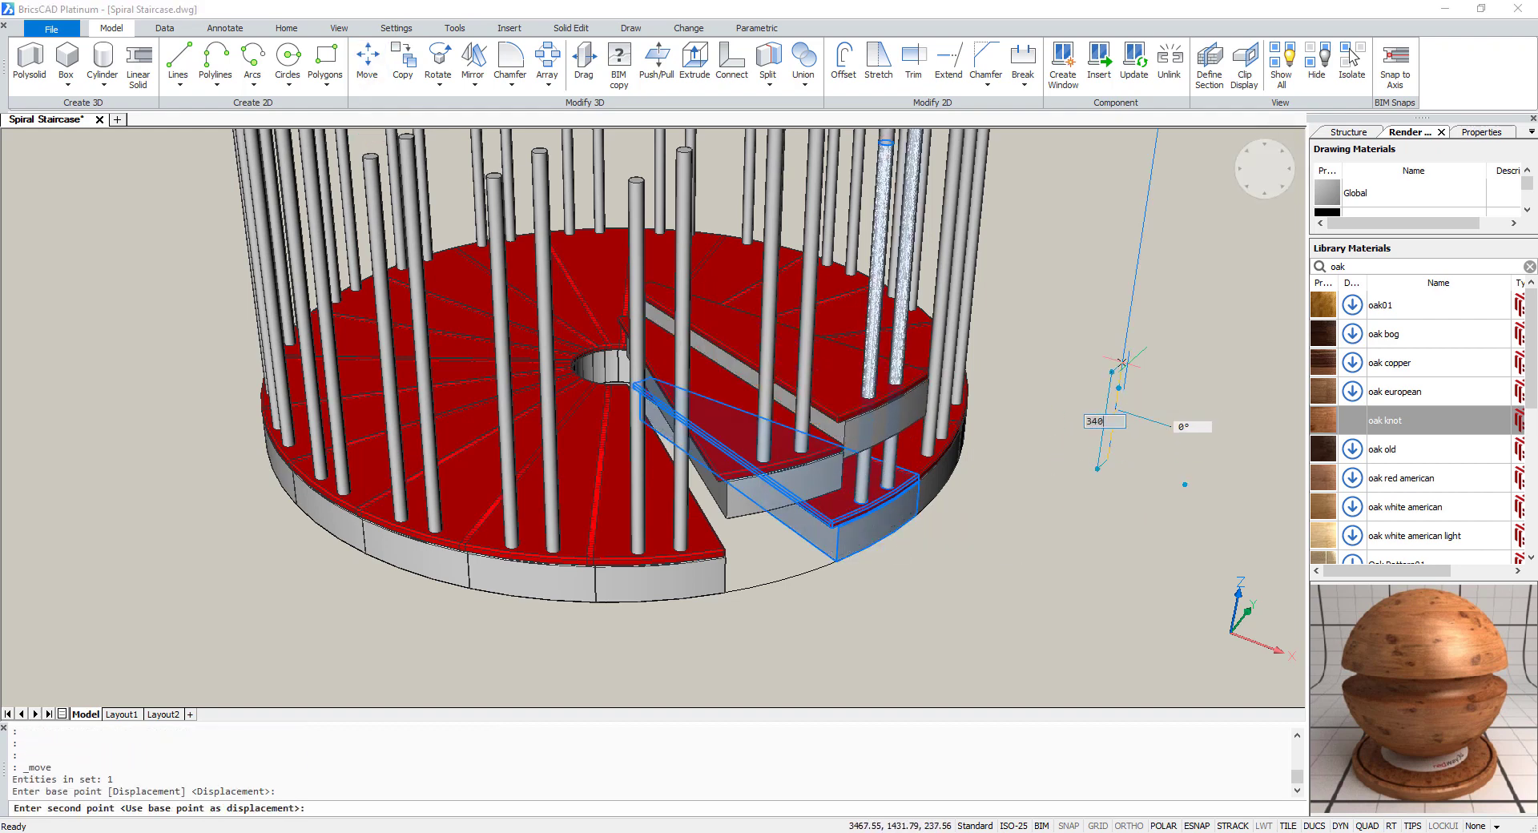
key(Return)
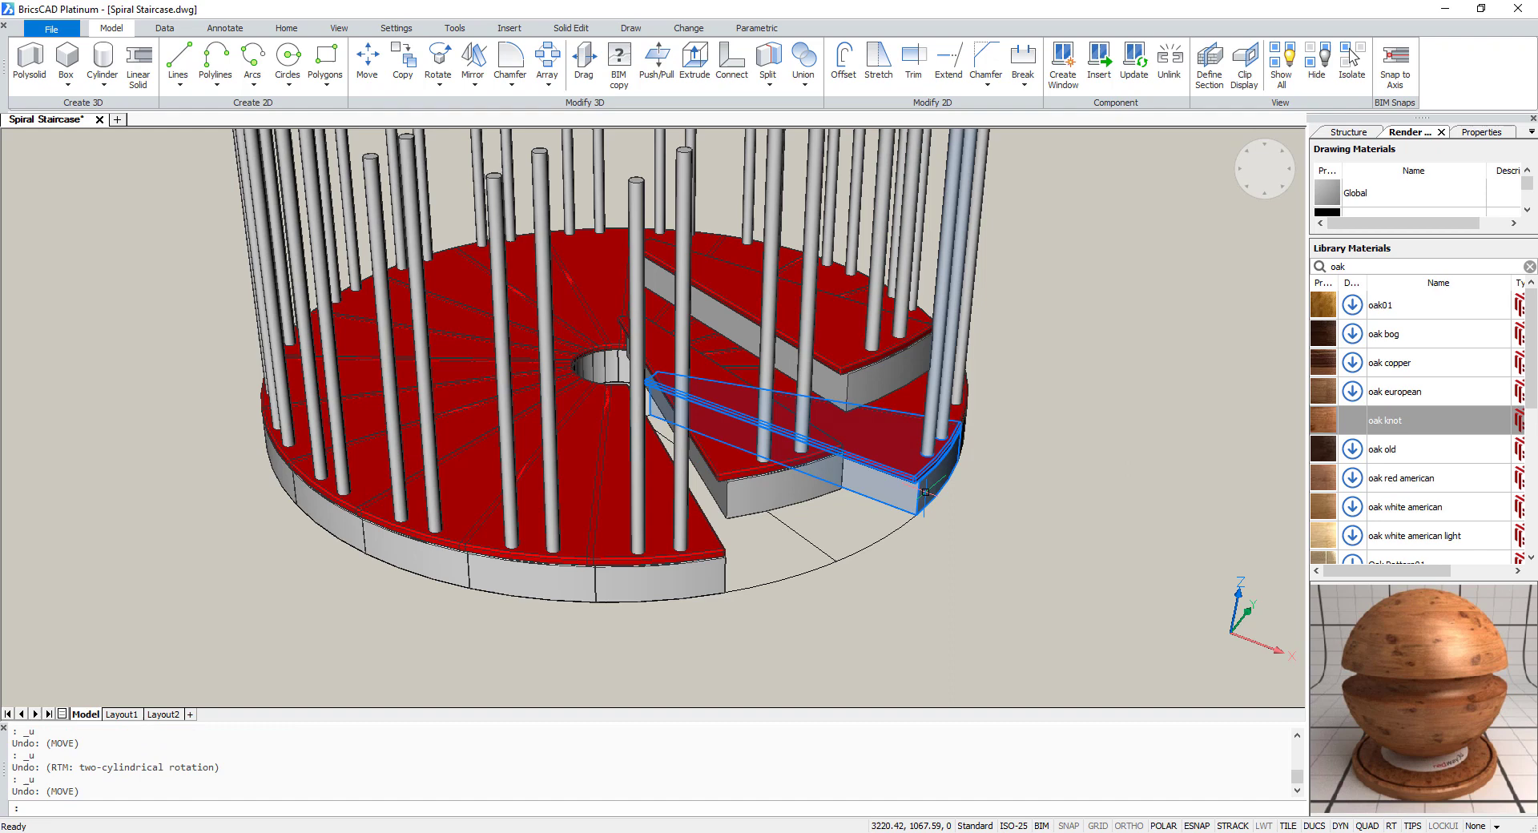
click(926, 494)
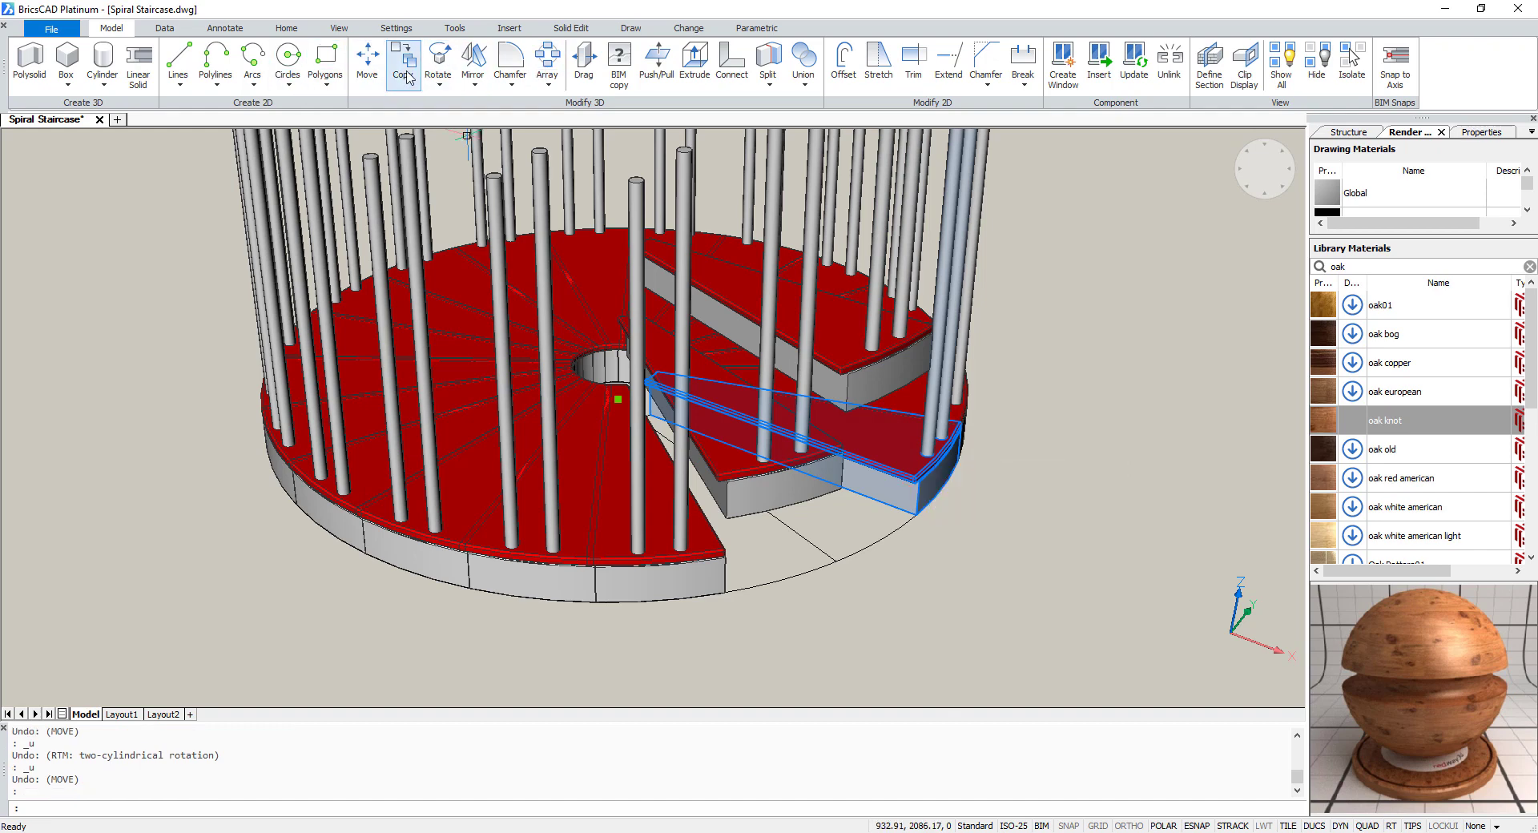
click(368, 60)
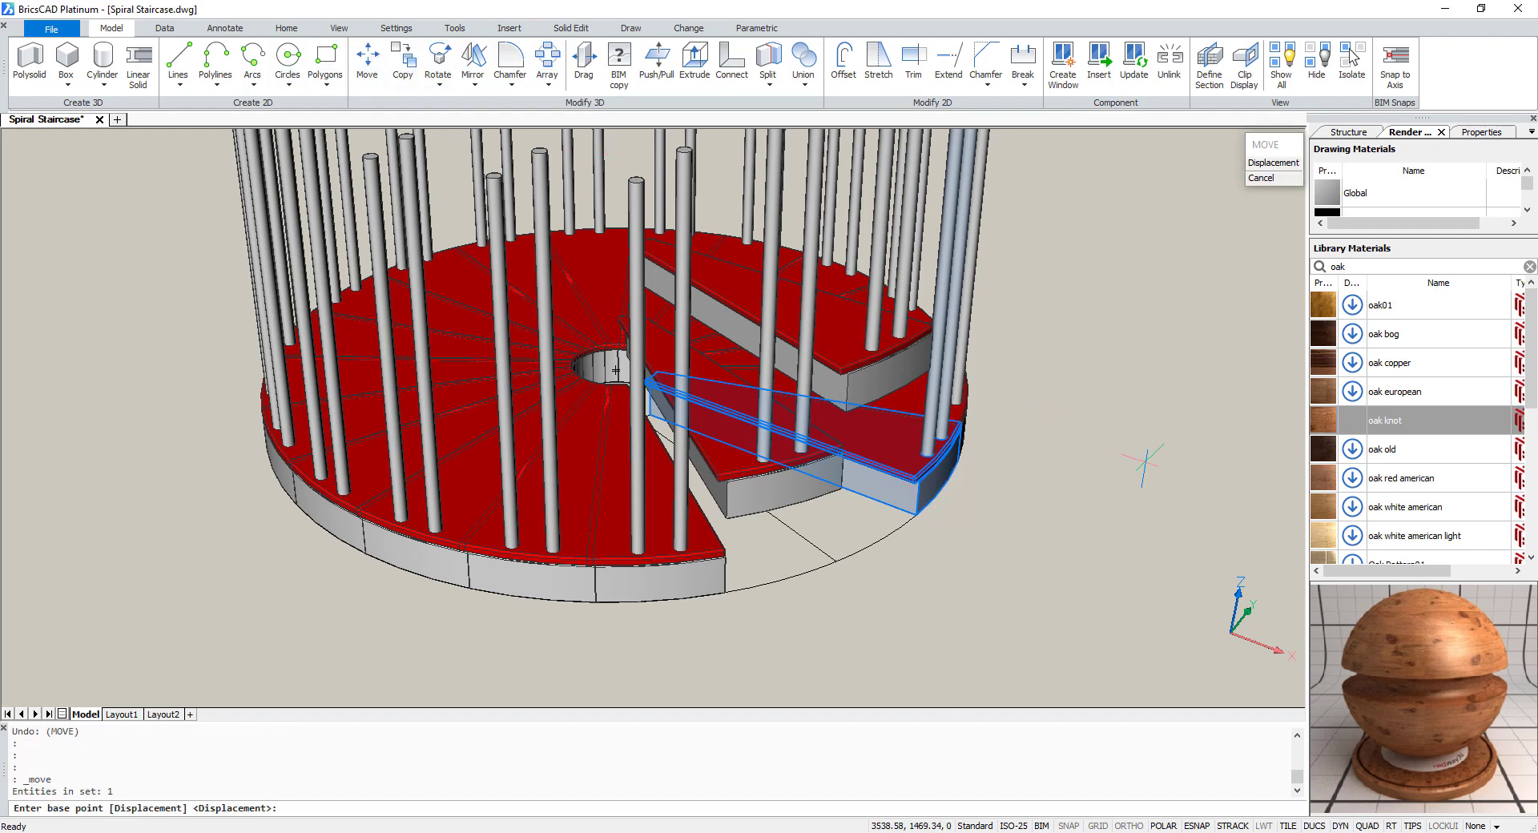
click(1135, 470)
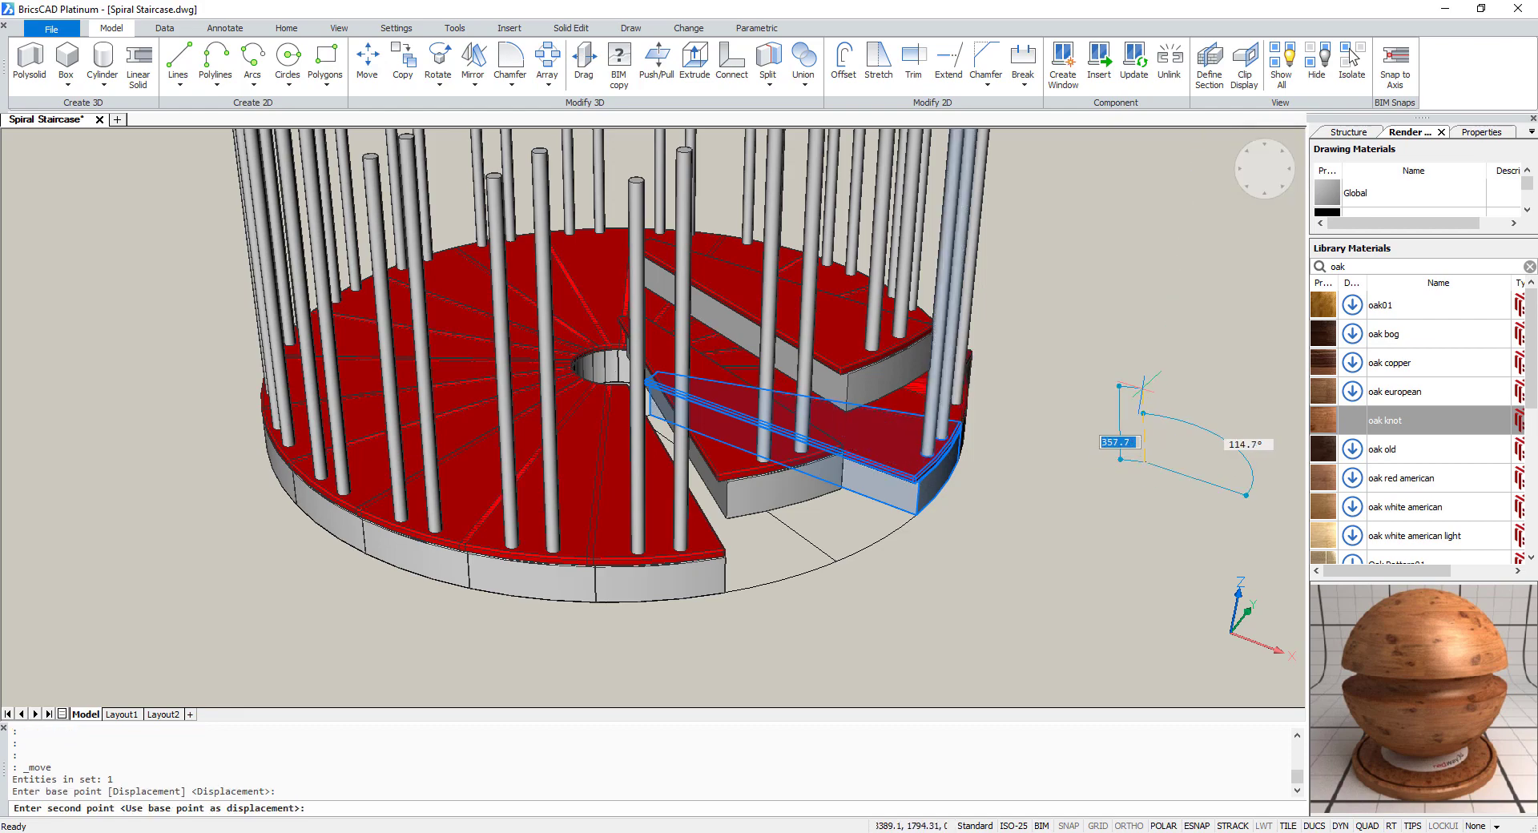
text(510)
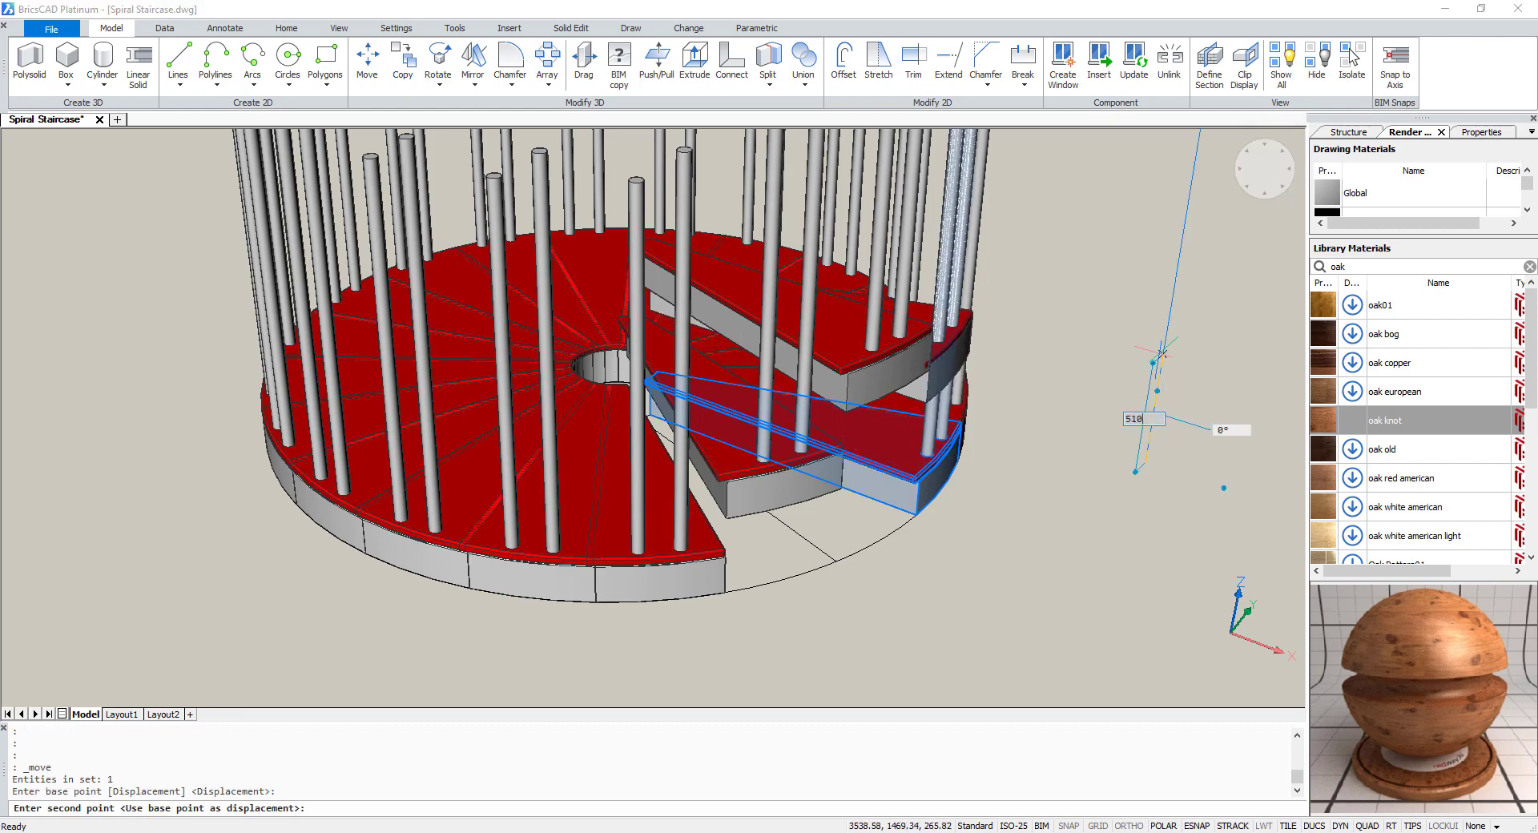
key(Return)
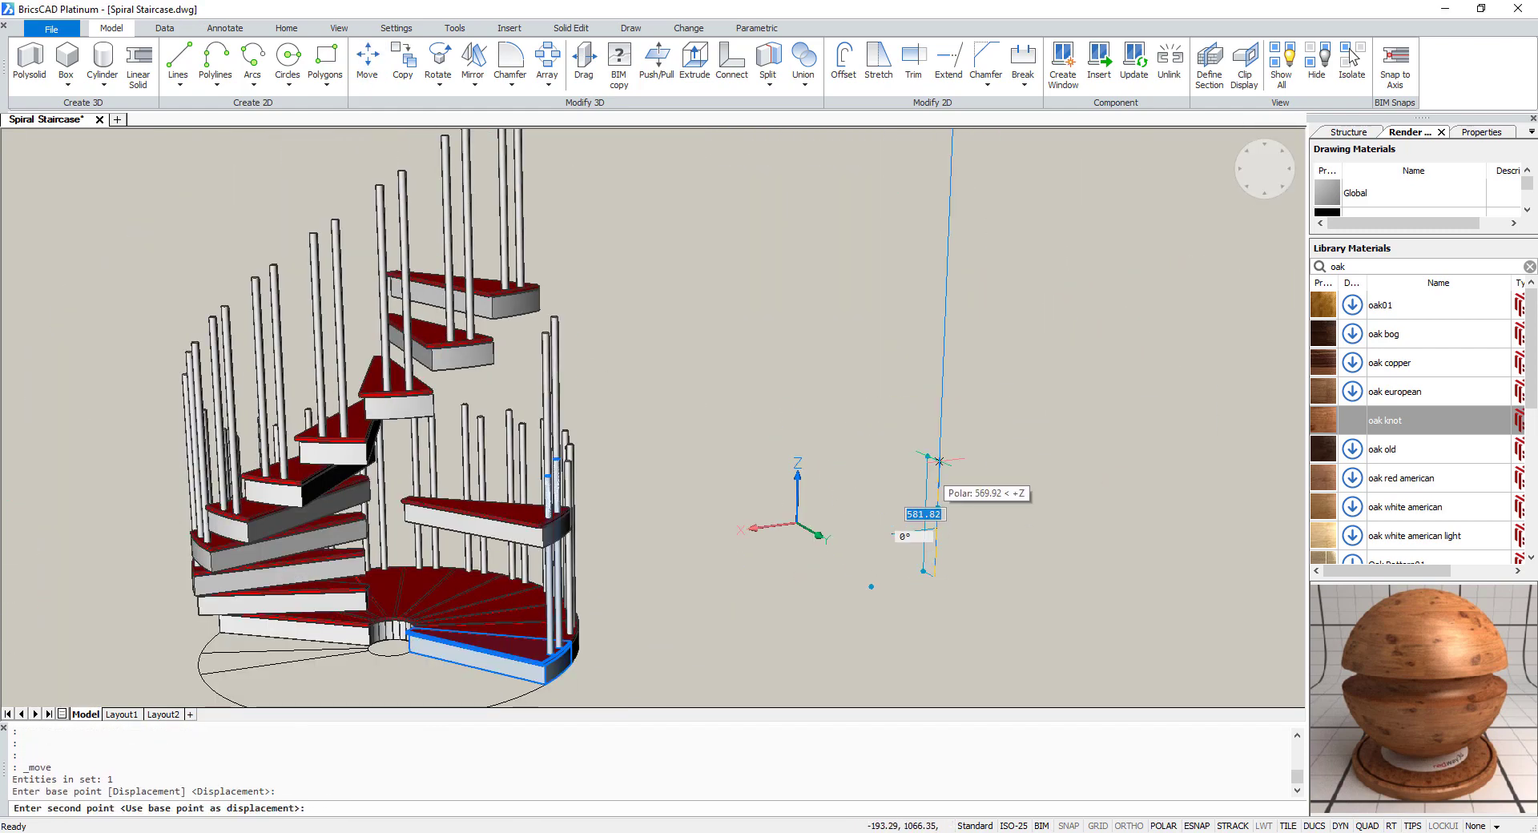
Raise the following two steps, the first with a typed distance of 18
key(Return)
click(865, 518)
key(Return)
click(935, 378)
text(18)
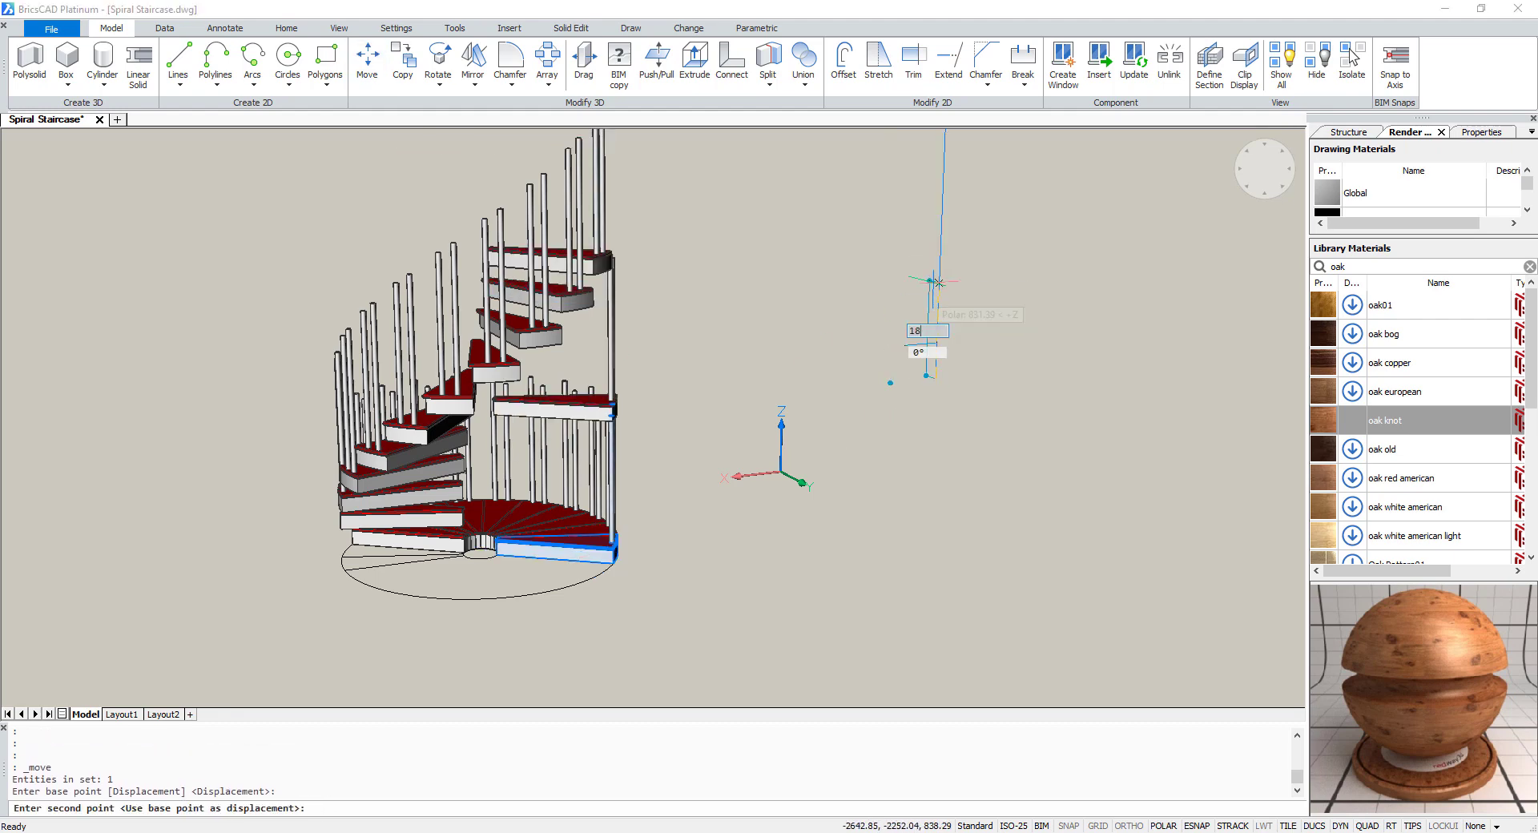
key(Return)
key(ctrl+z)
click(570, 547)
click(368, 62)
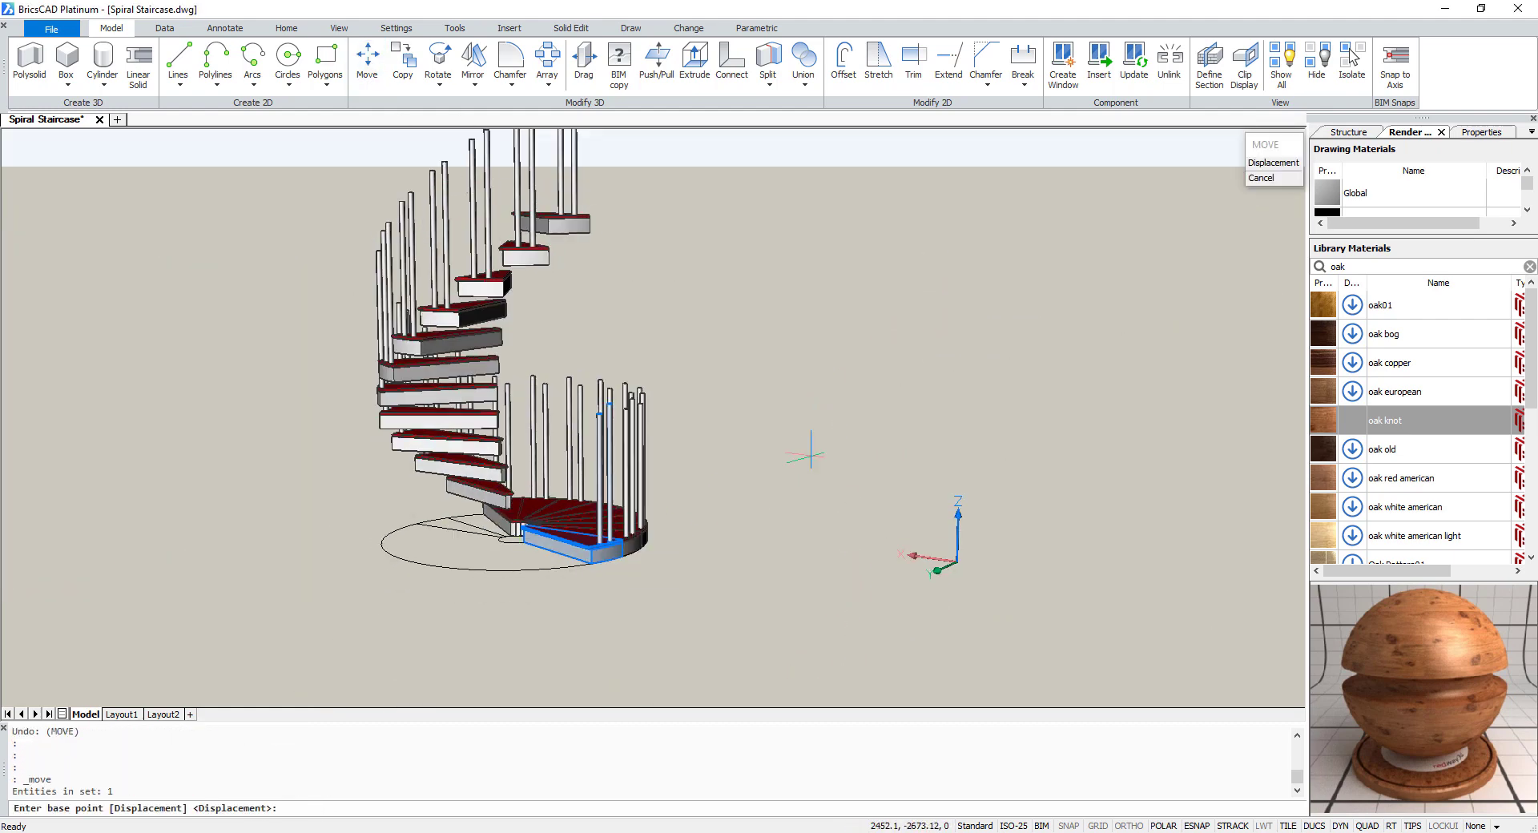
click(820, 452)
key(Return)
Move the remaining lower steps one by one up to their spiral heights
click(583, 546)
click(368, 64)
click(872, 410)
key(Return)
click(589, 538)
click(373, 67)
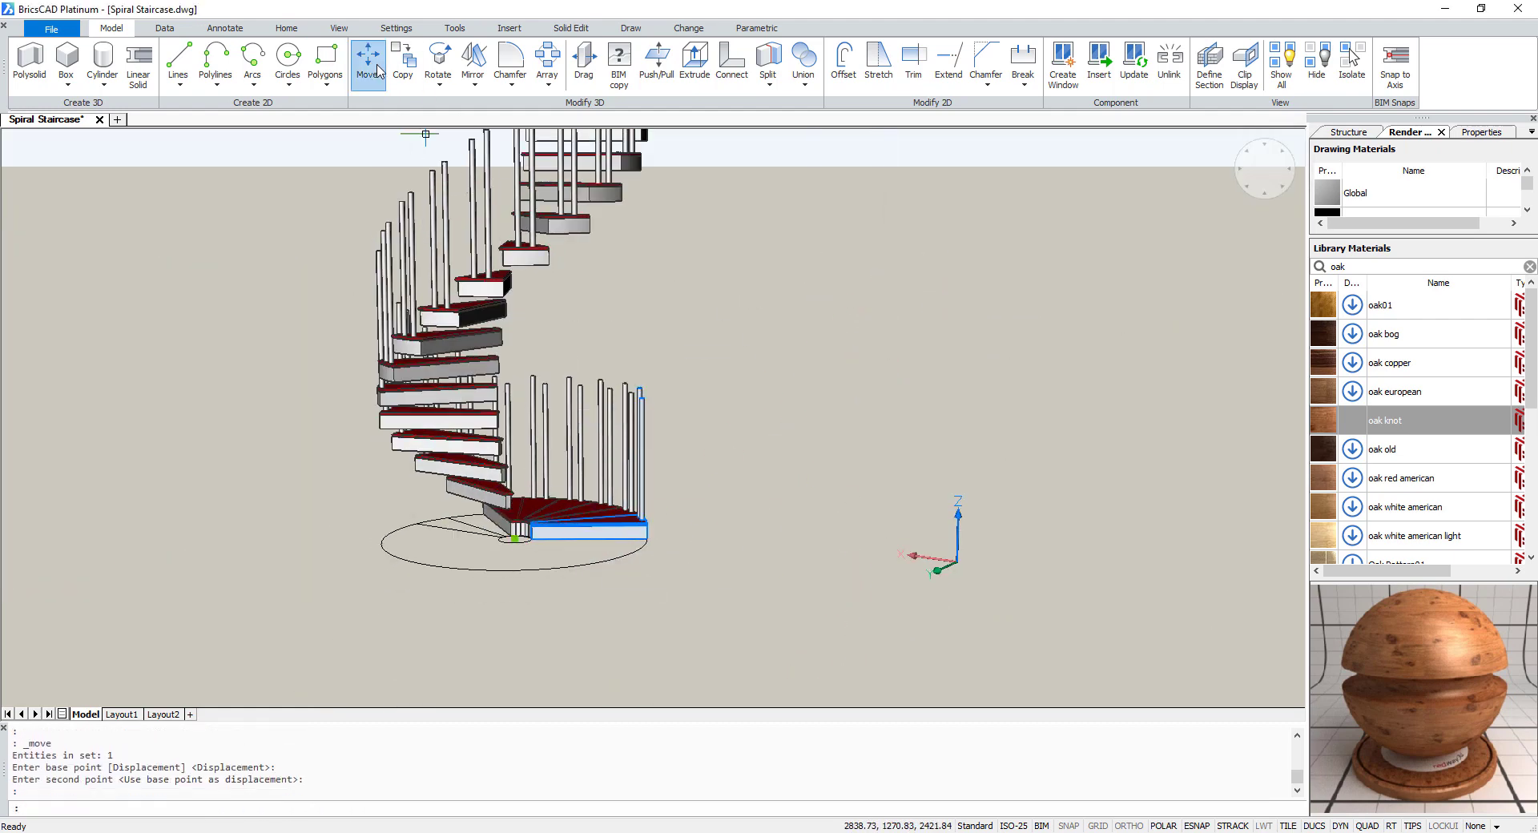
click(368, 62)
click(904, 391)
scroll(913, 288, up, 3)
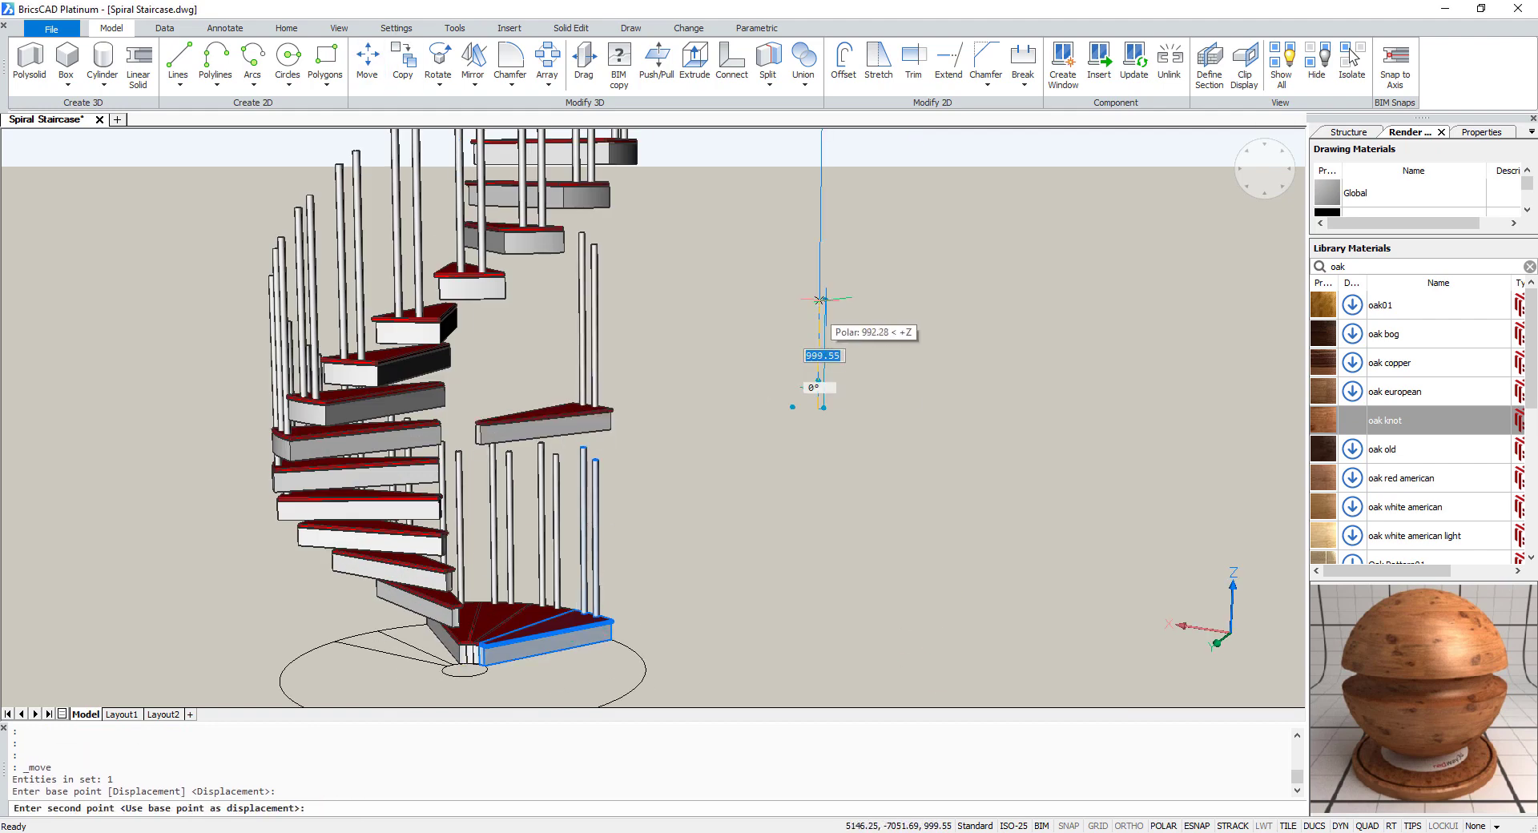
key(Return)
click(531, 632)
click(367, 63)
click(878, 465)
key(Return)
scroll(872, 378, down, 4)
scroll(762, 474, up, 5)
click(372, 64)
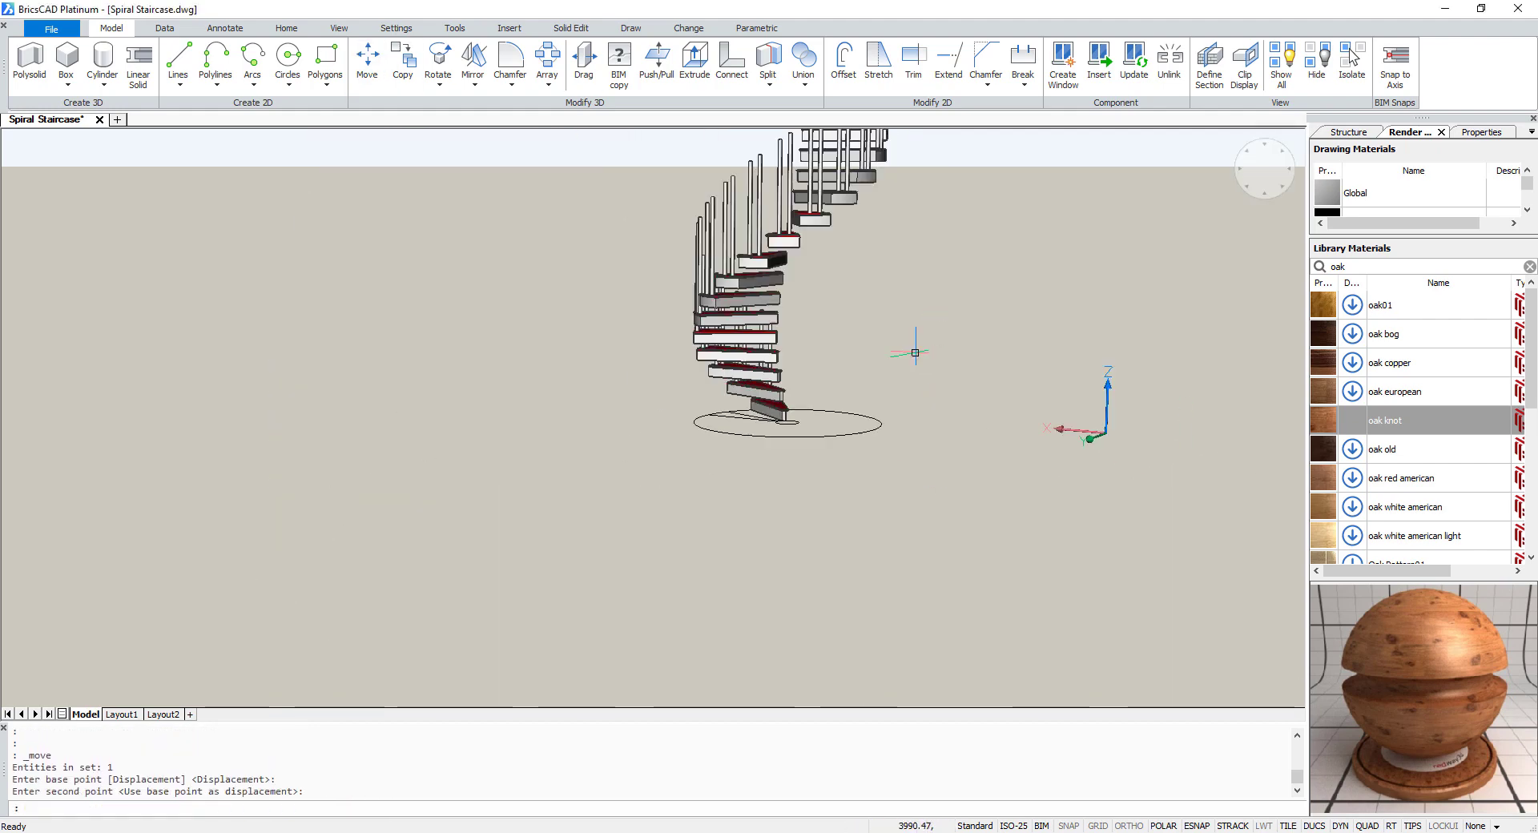
Pan and orbit around the staircase to check the rising spiral
middle_drag(915, 353, 925, 499)
shift+middle_drag(664, 574, 570, 535)
shift+middle_drag(1136, 490, 731, 523)
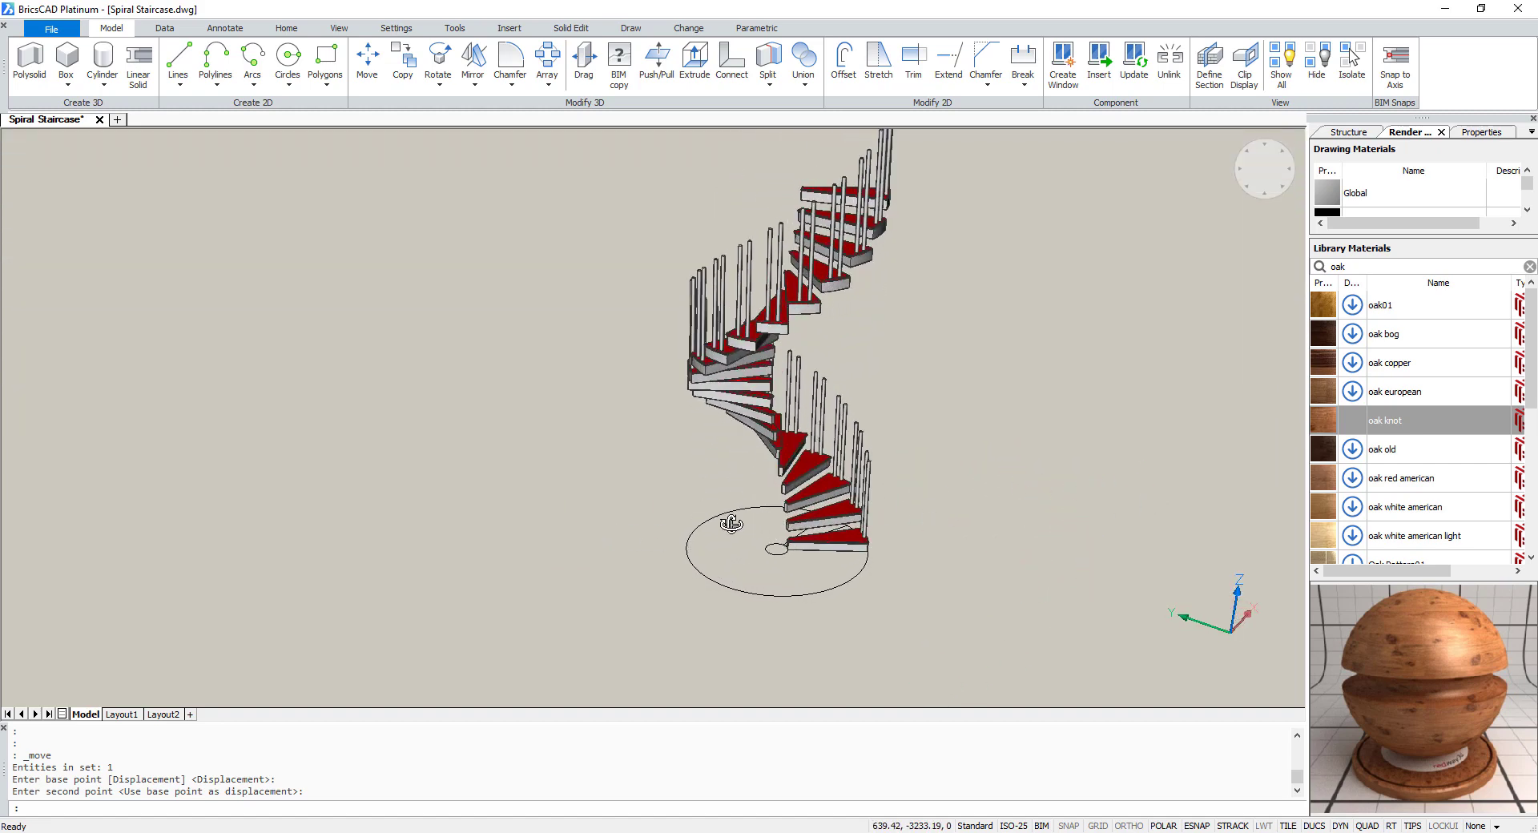
Start a spline at the lowest baluster's top centre and pass it through the first ten posts
scroll(993, 526, up, 4)
shift+middle_drag(1084, 528, 663, 458)
scroll(771, 518, up, 3)
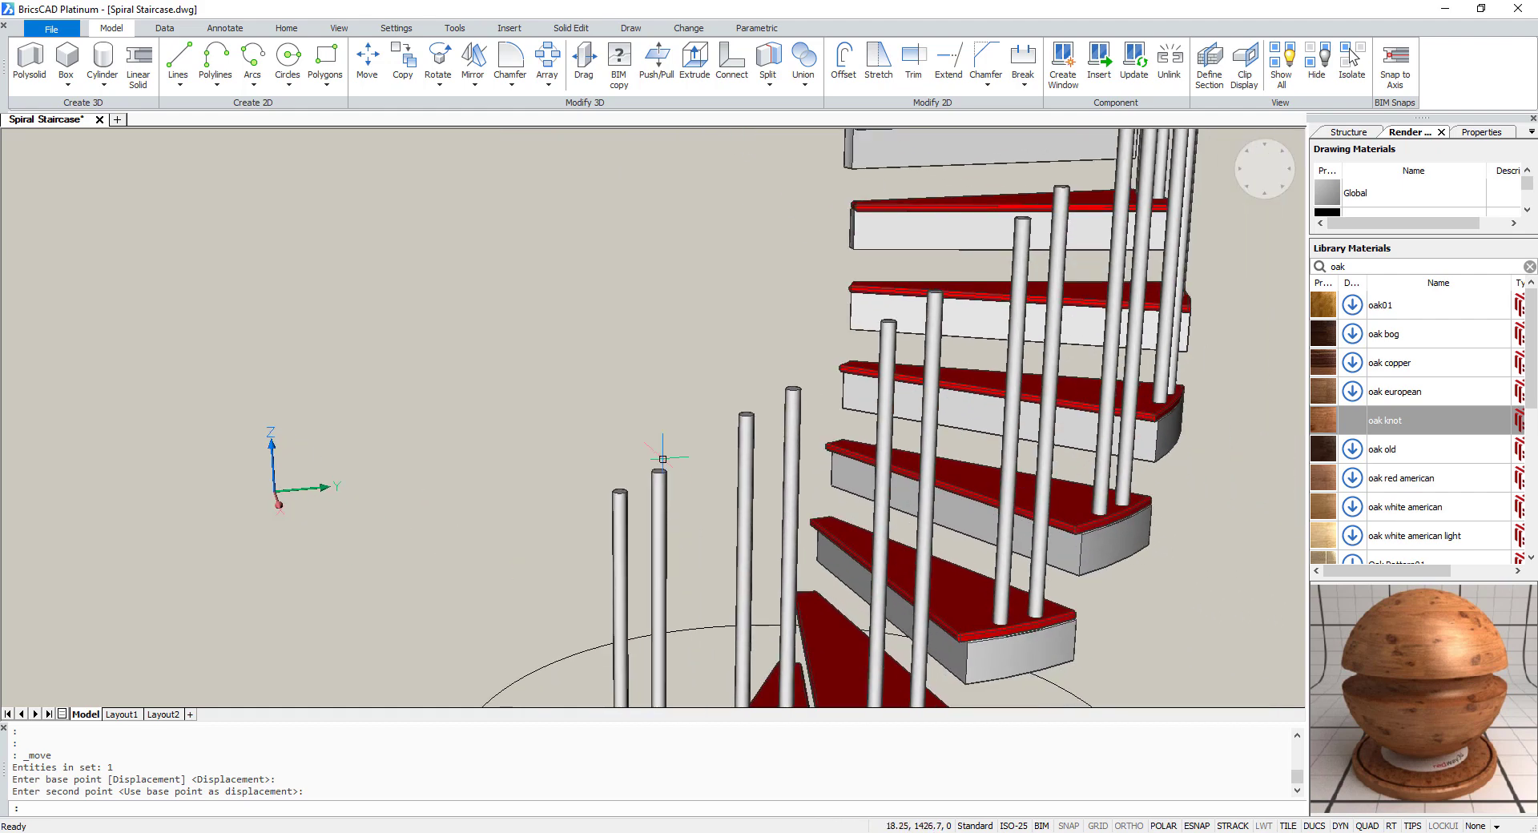
click(216, 83)
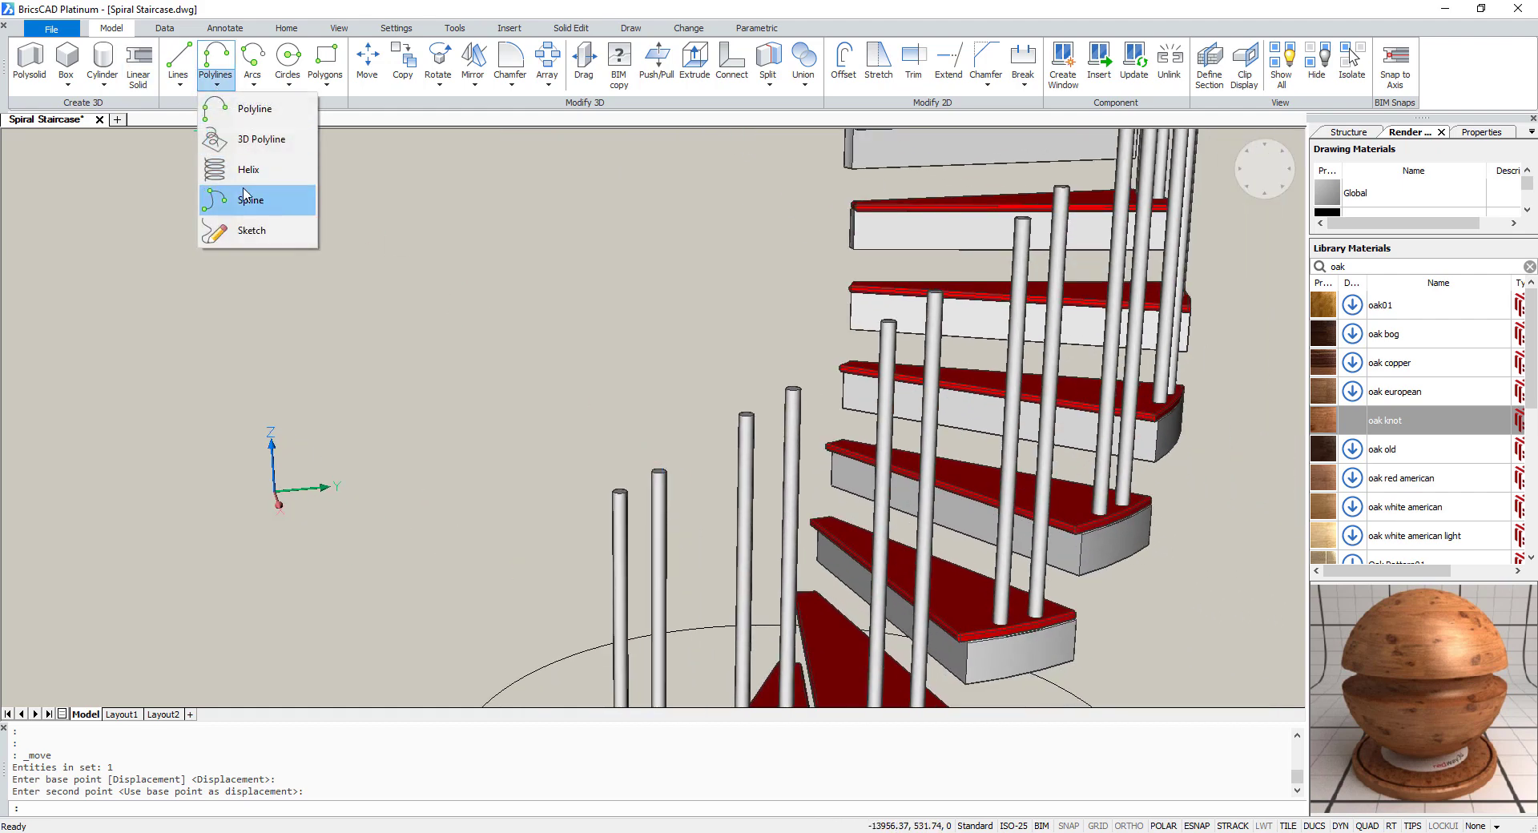
click(240, 199)
scroll(549, 405, up, 3)
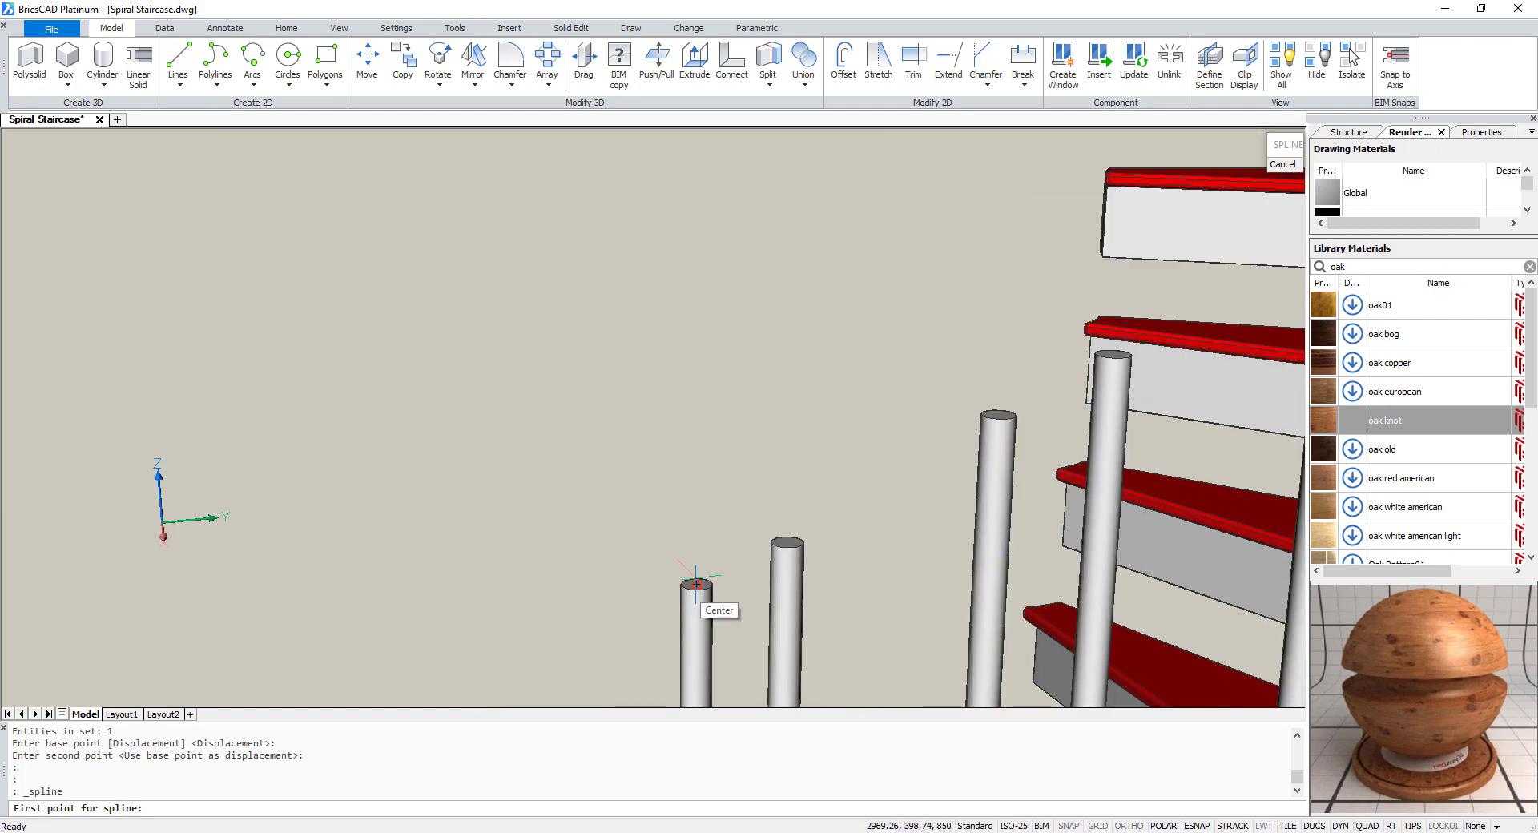
click(696, 584)
click(784, 545)
middle_drag(898, 473, 615, 532)
click(690, 482)
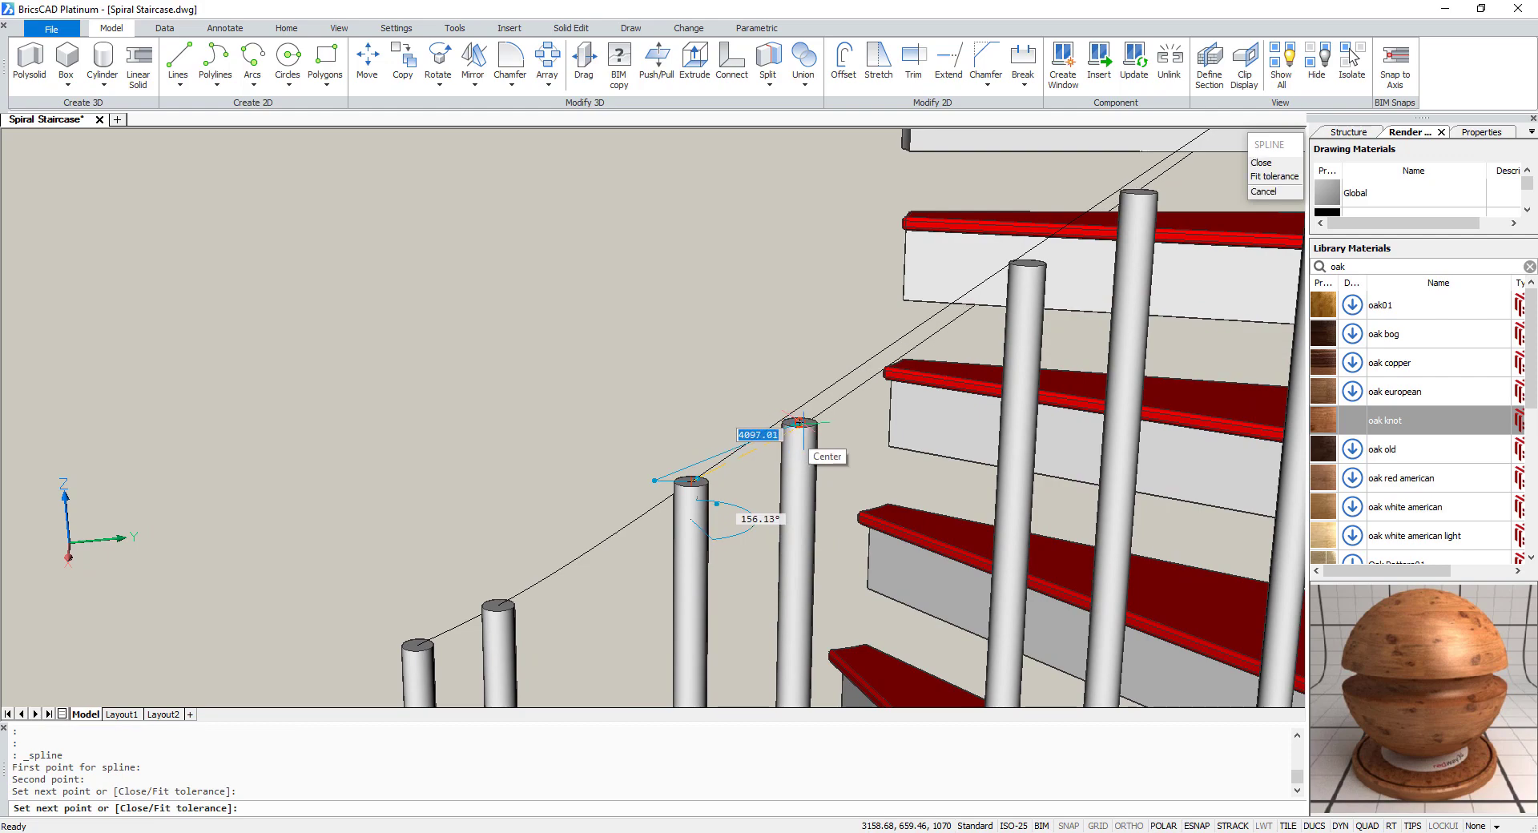
click(800, 423)
middle_drag(958, 329, 595, 575)
click(659, 512)
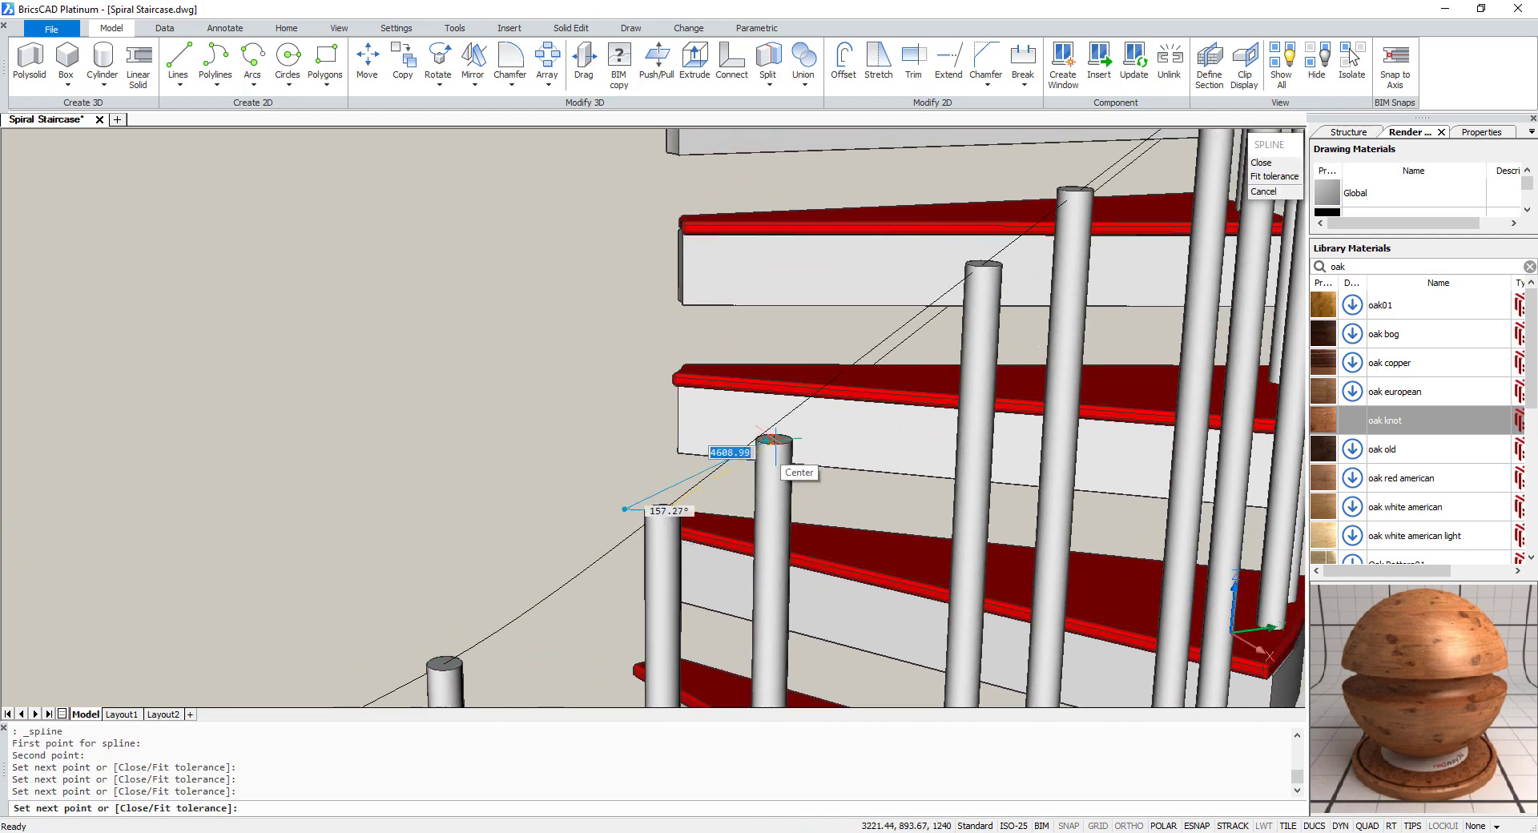
click(772, 440)
middle_drag(945, 309, 615, 602)
click(686, 515)
click(868, 360)
click(837, 436)
click(898, 364)
Continue the spline through the remaining baluster top centres to the top, accepting default tangents
scroll(918, 349, up, 5)
click(737, 520)
shift+middle_drag(560, 400, 309, 419)
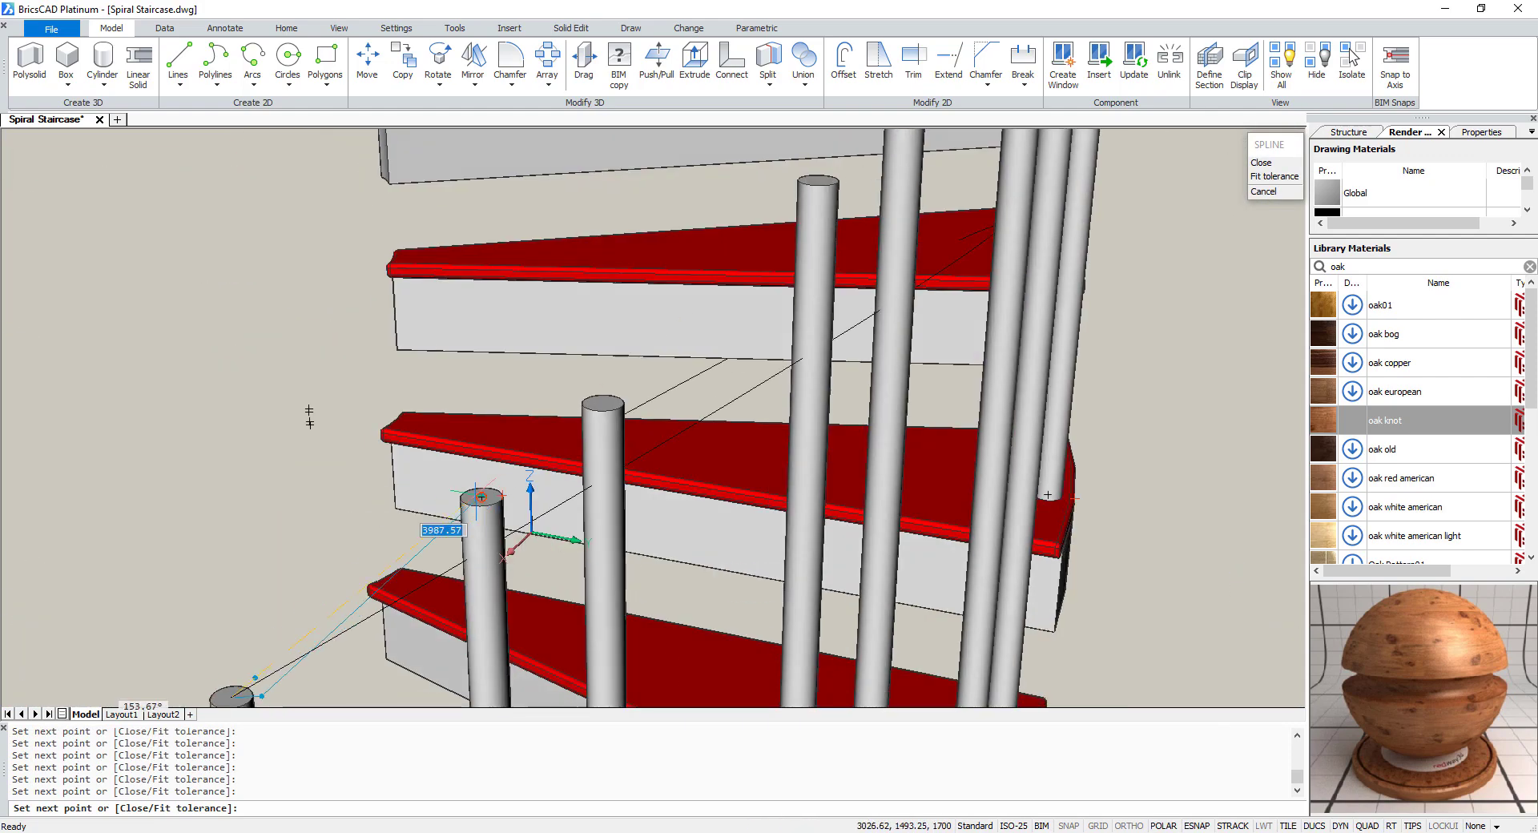
click(481, 498)
click(604, 405)
middle_drag(817, 193, 618, 544)
click(710, 443)
scroll(761, 453, up, 3)
scroll(760, 451, down, 3)
scroll(724, 538, up, 4)
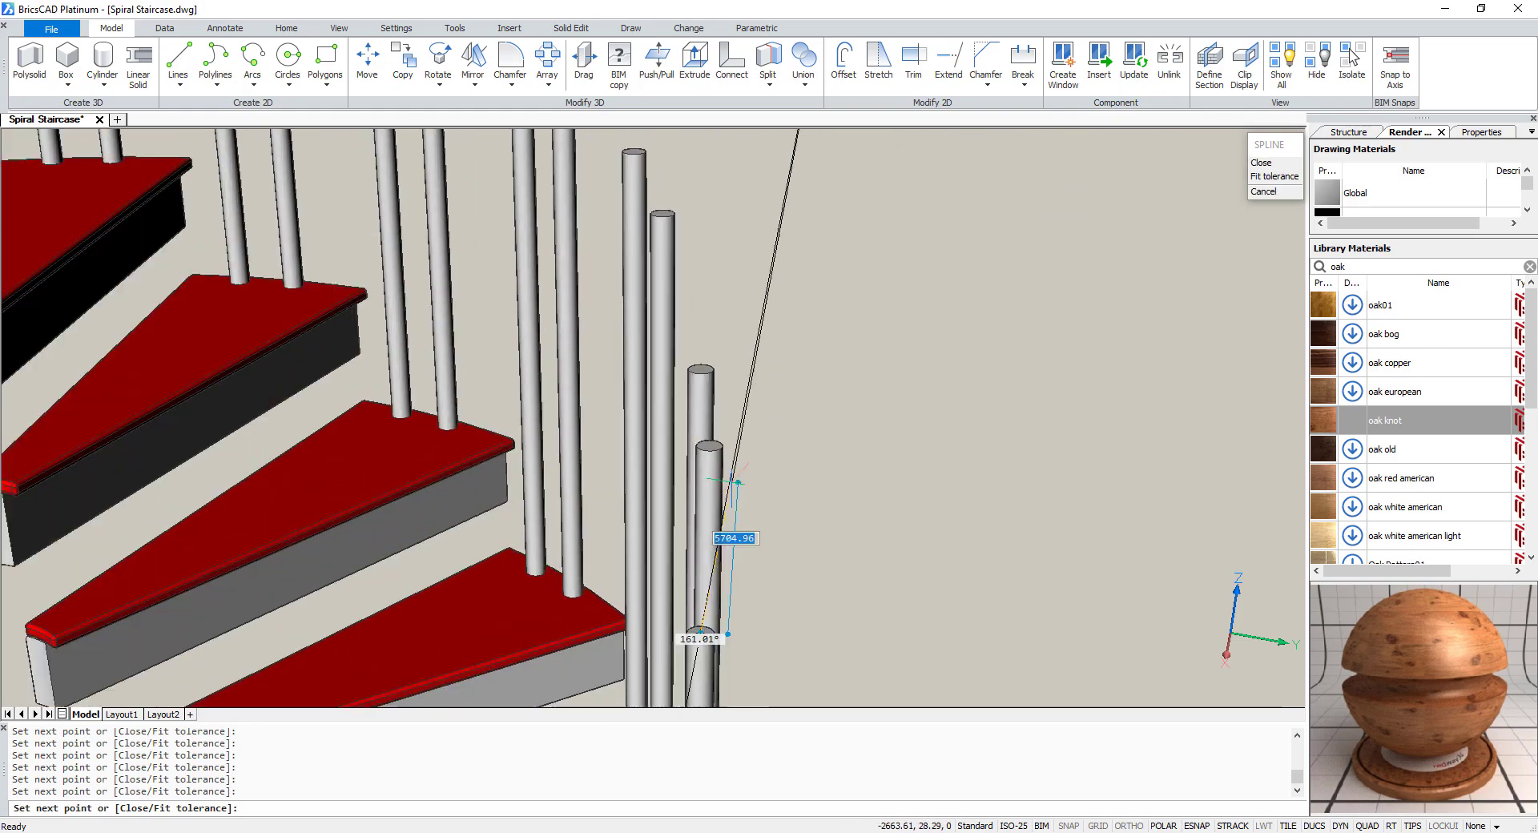
click(788, 443)
shift+drag(713, 172, 438, 248)
shift+middle_drag(437, 247, 433, 172)
click(649, 432)
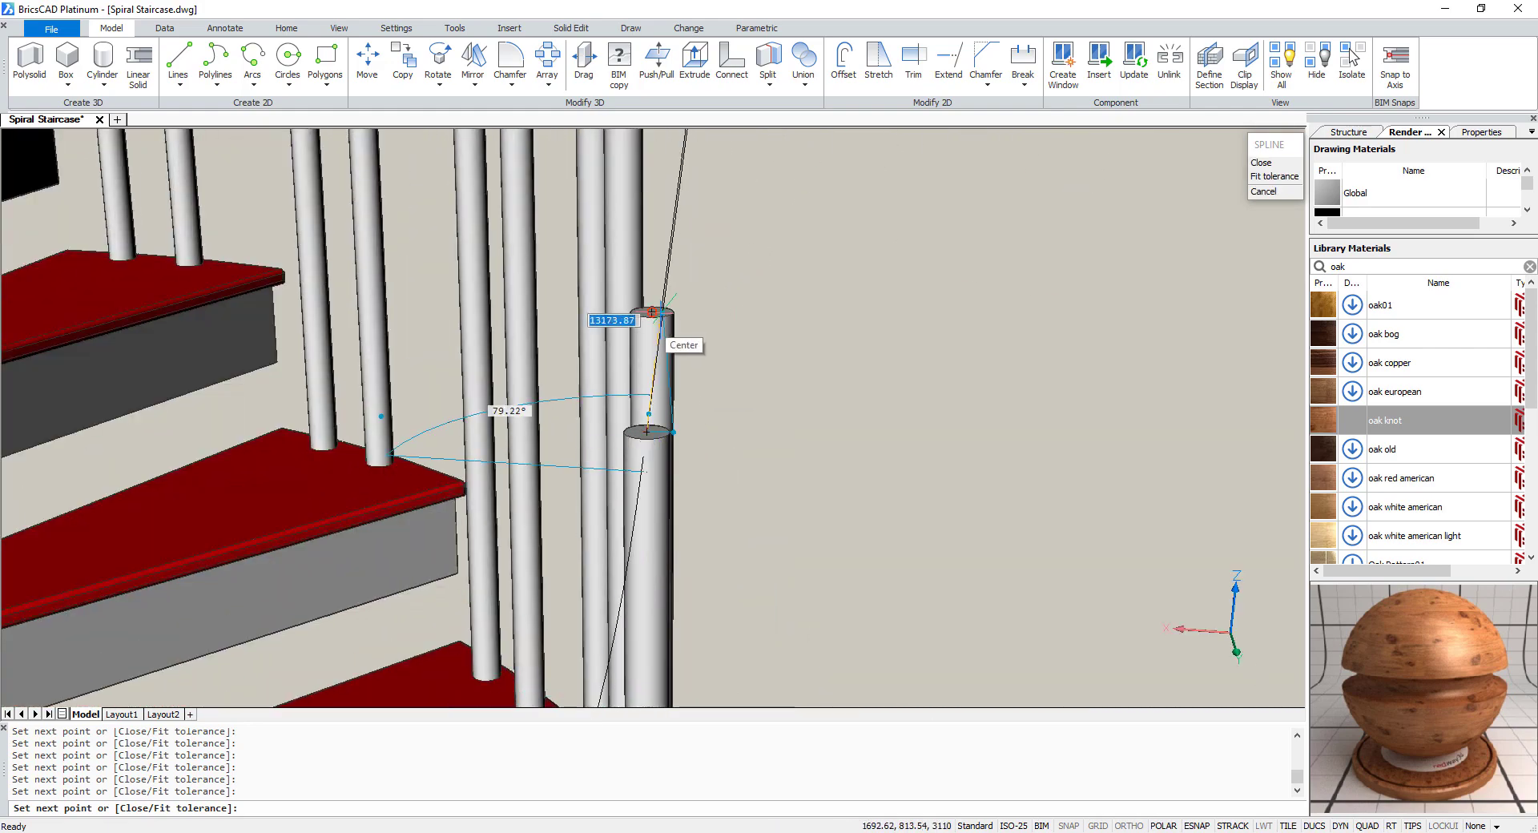
click(652, 313)
middle_drag(809, 273, 903, 676)
click(574, 195)
middle_drag(557, 202, 709, 459)
click(883, 590)
click(594, 377)
scroll(594, 377, down, 3)
click(583, 367)
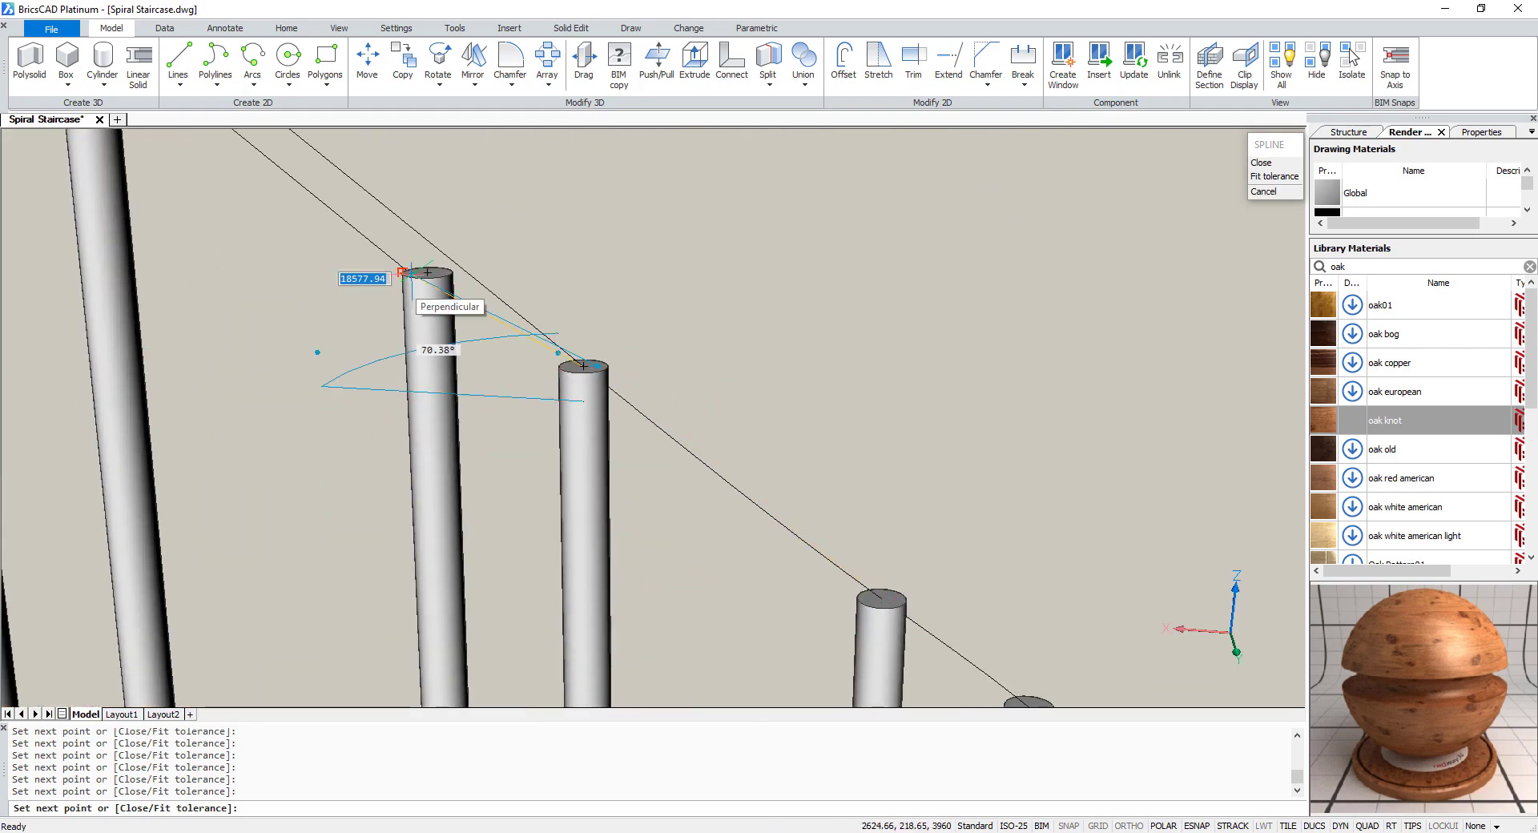
click(425, 272)
click(528, 209)
click(579, 269)
key(Return)
key(Return)
key(Return)
scroll(657, 291, down, 3)
scroll(845, 478, down, 3)
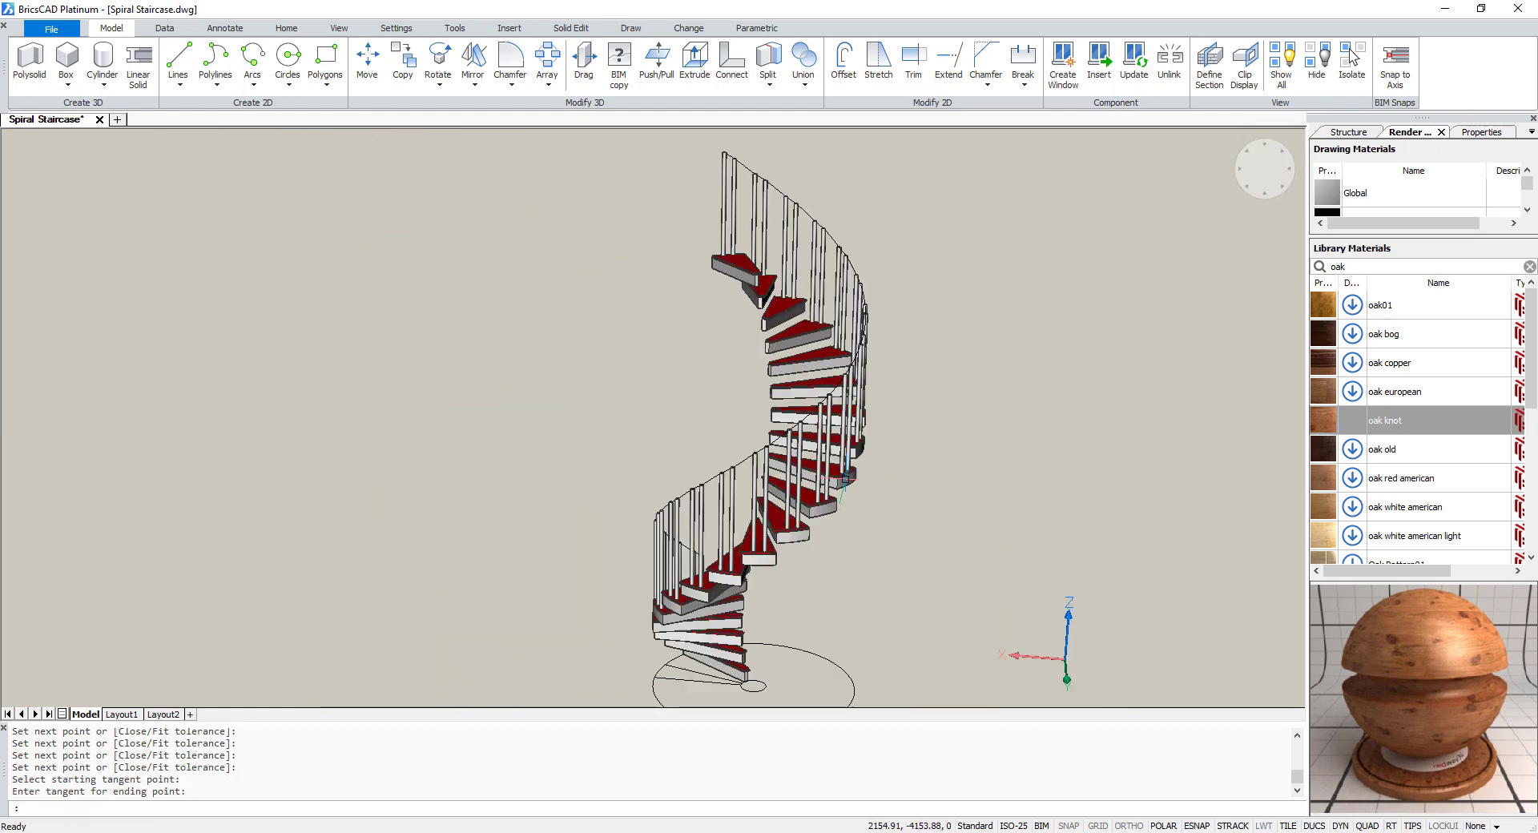
Draw a small rectangle beside the staircase base
shift+middle_drag(1031, 463, 981, 367)
shift+middle_drag(371, 364, 779, 481)
middle_drag(373, 617, 470, 515)
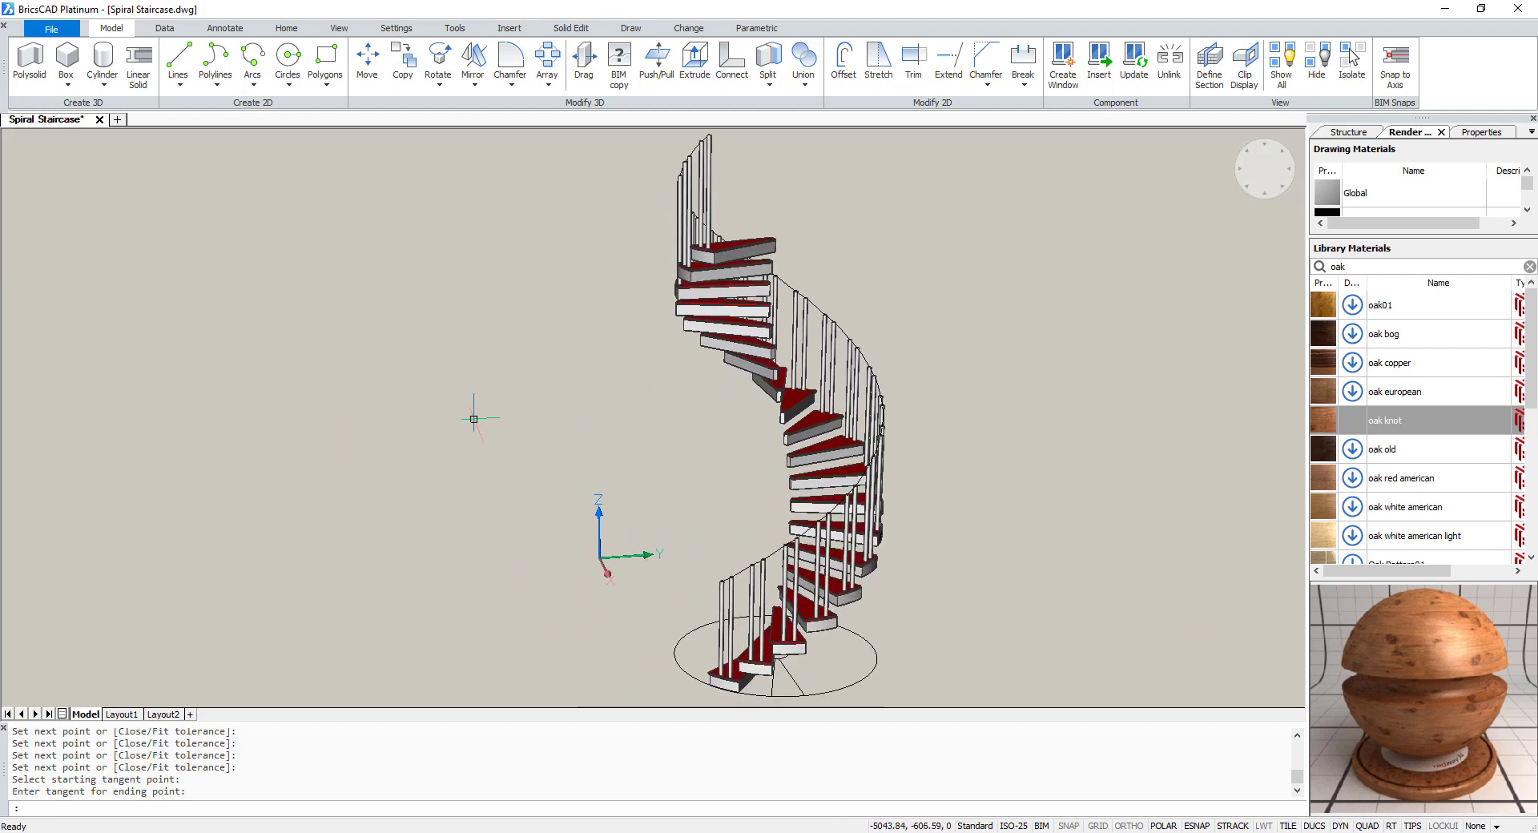
click(328, 71)
scroll(594, 604, up, 5)
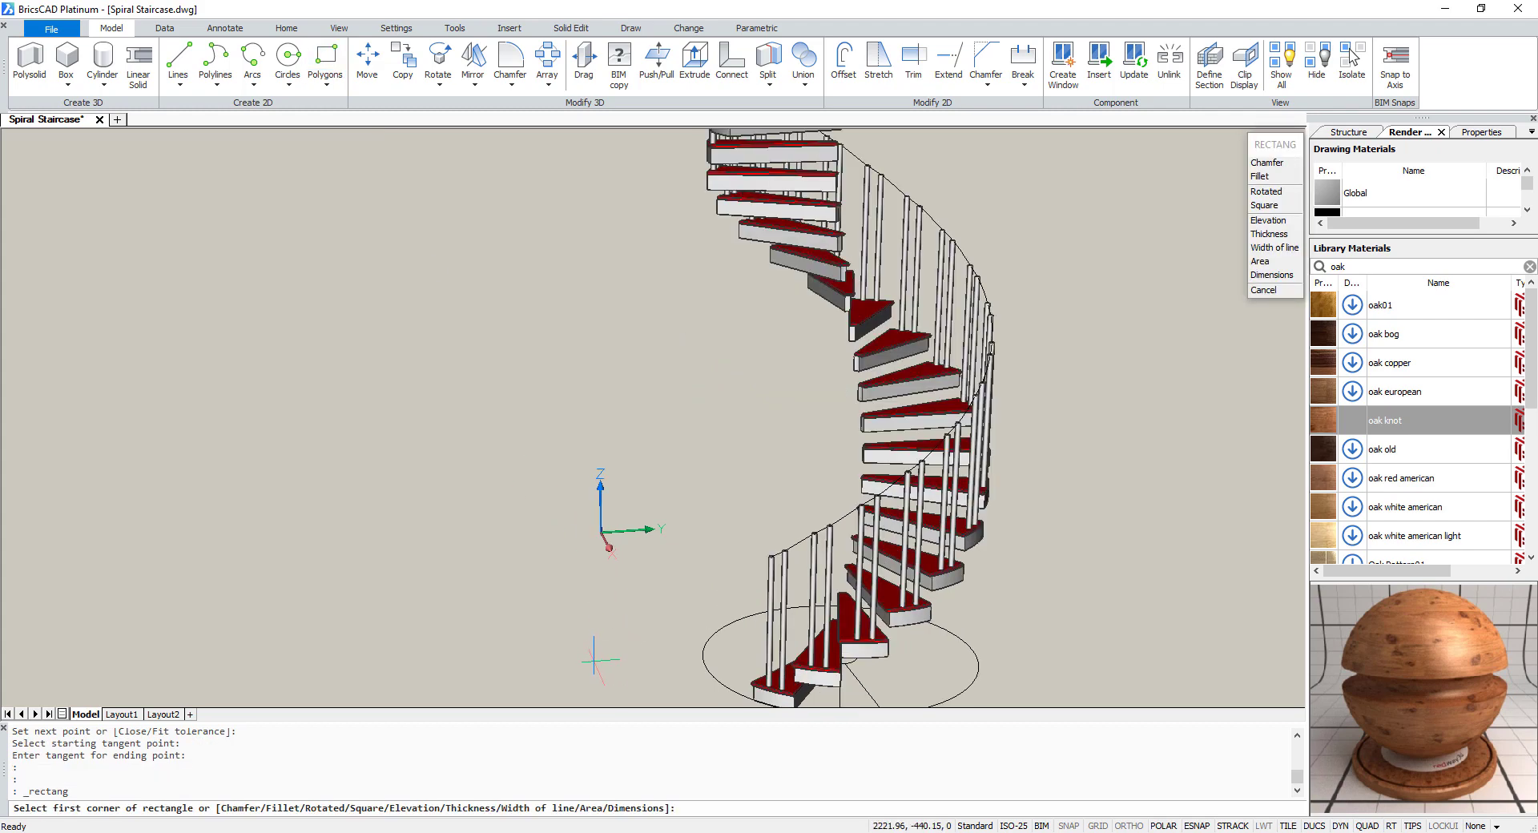
click(592, 599)
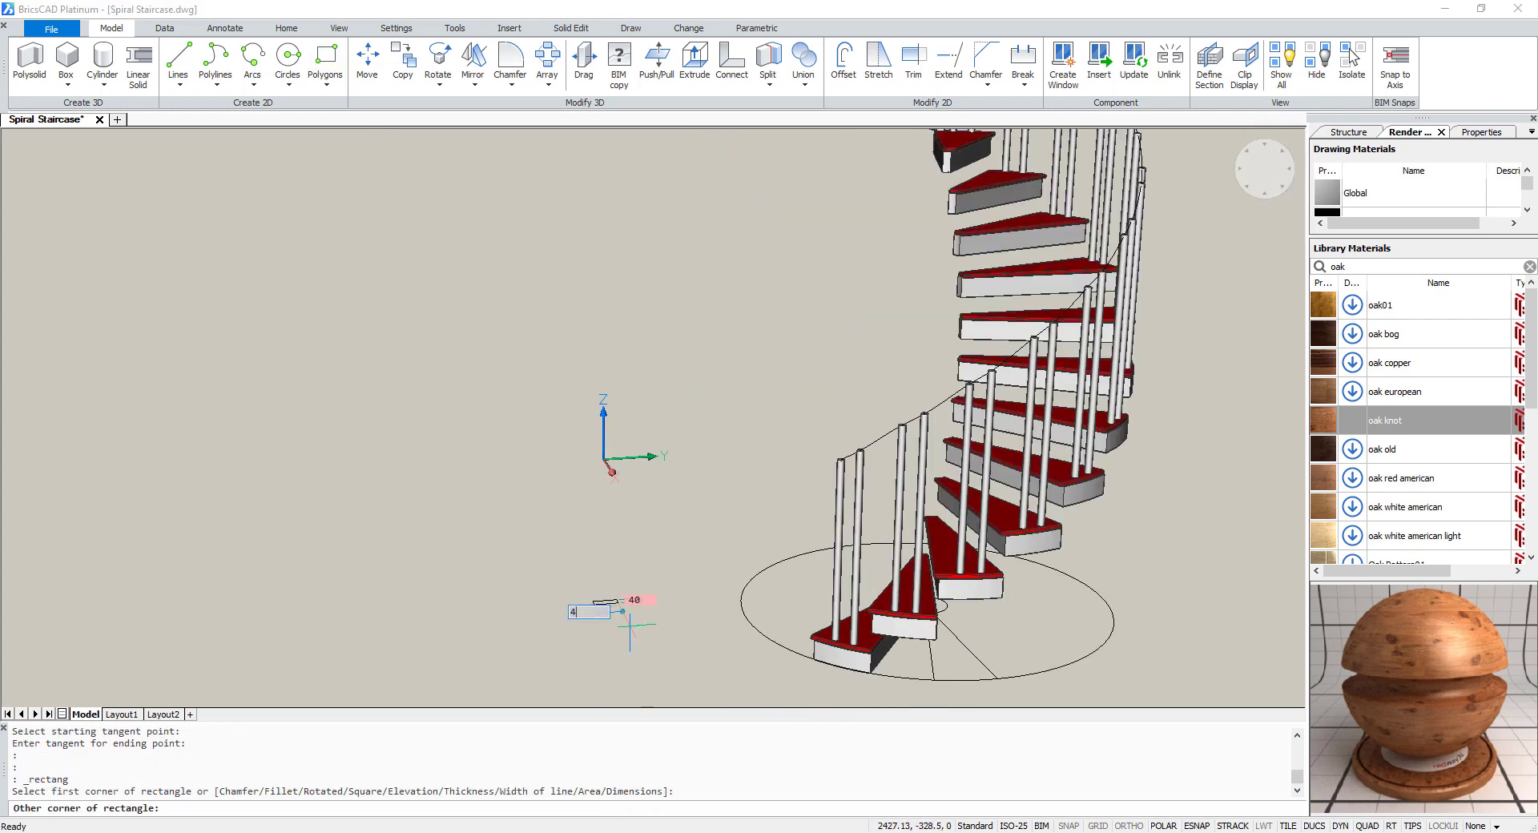
click(630, 624)
scroll(588, 591, up, 5)
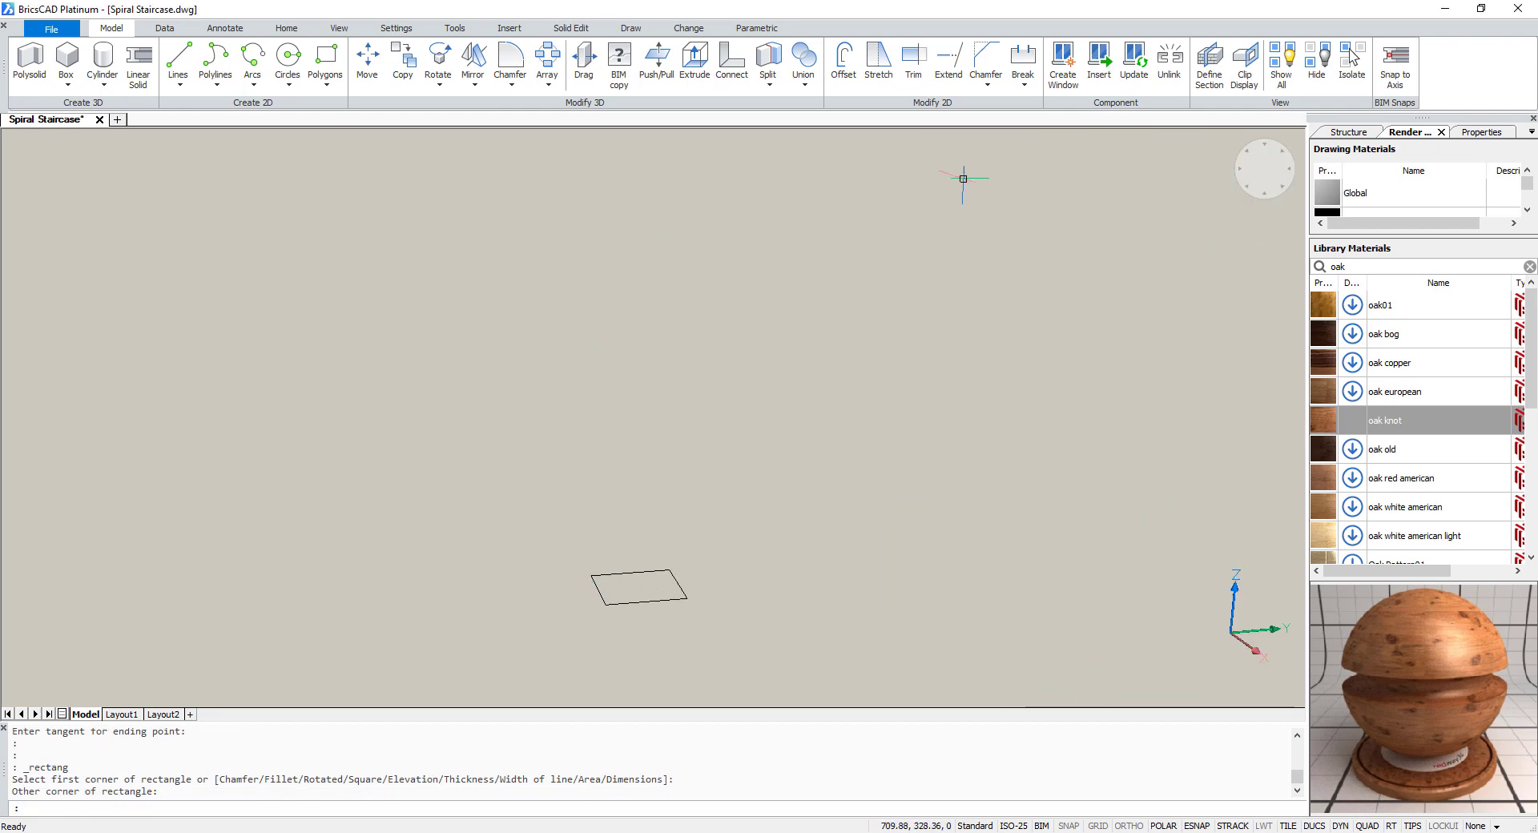
Fillet all four rectangle corners at radius 10 using the Polyline option
click(988, 83)
click(1014, 139)
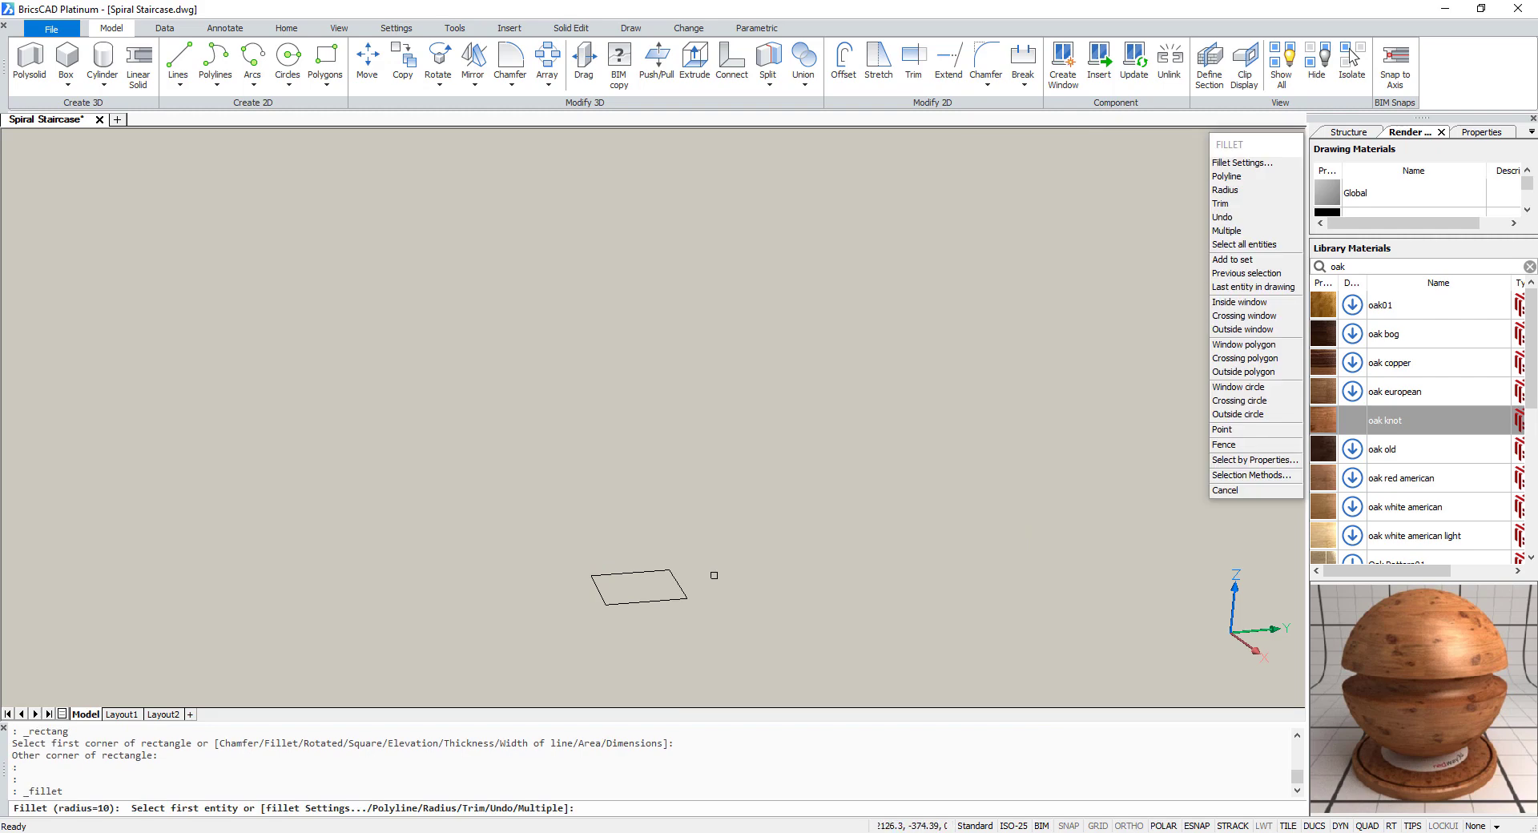
click(1226, 177)
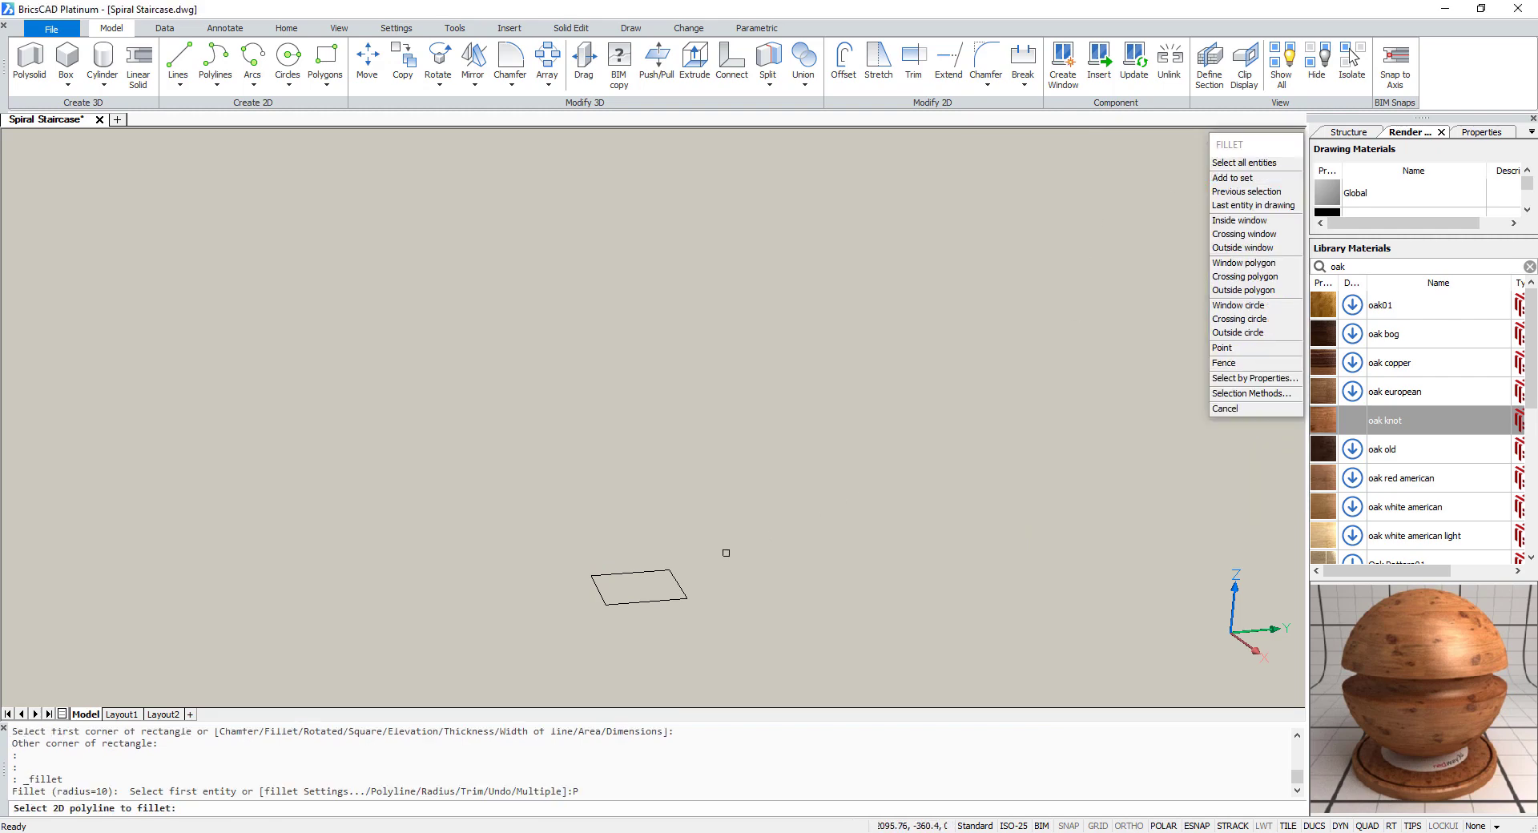
click(677, 588)
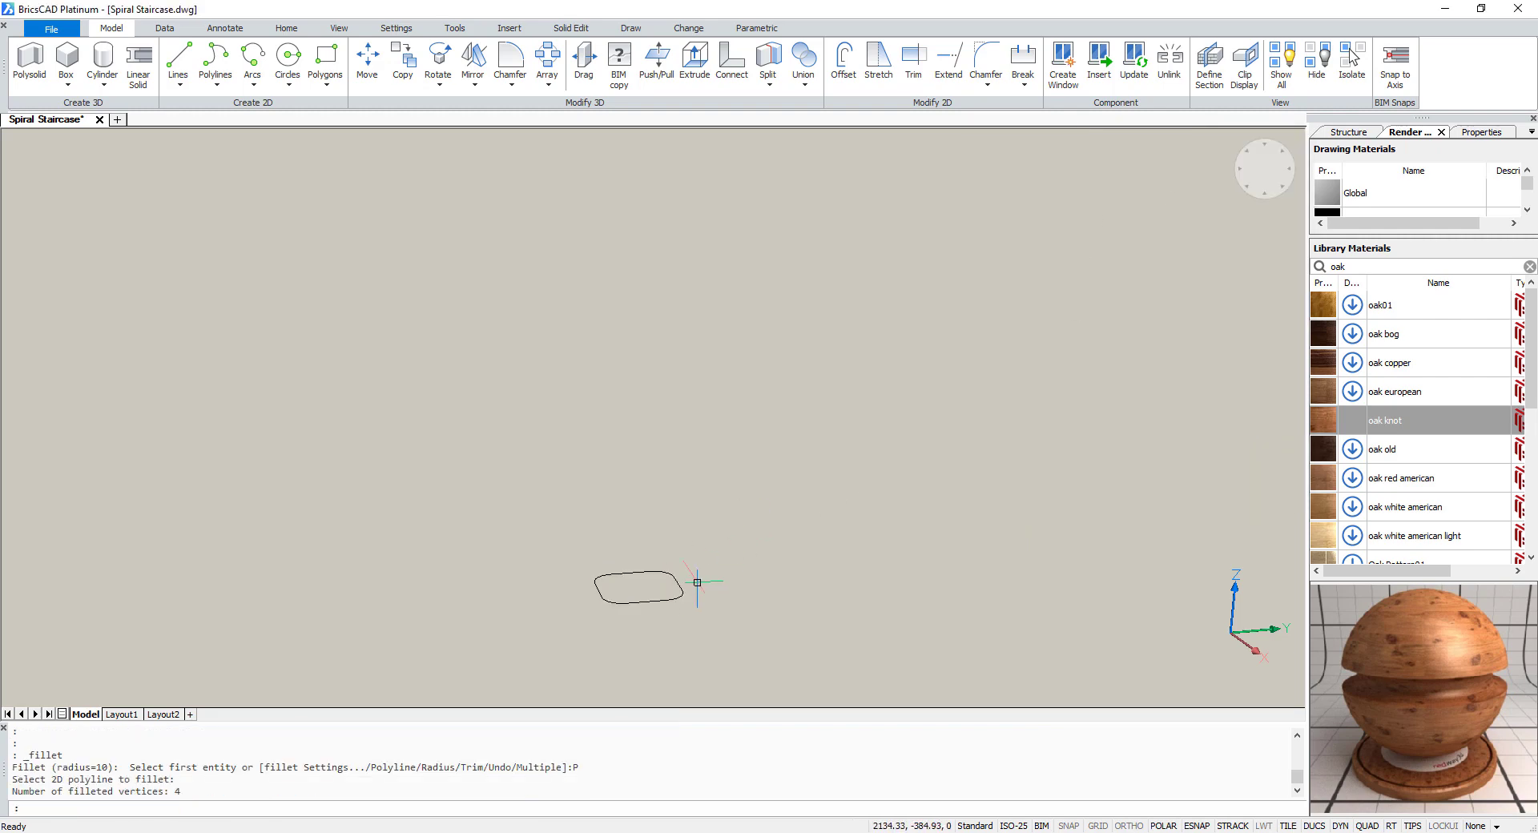
Sweep the rounded rectangle along the baluster-top spline to form the handrail
text(SWEEP)
key(Return)
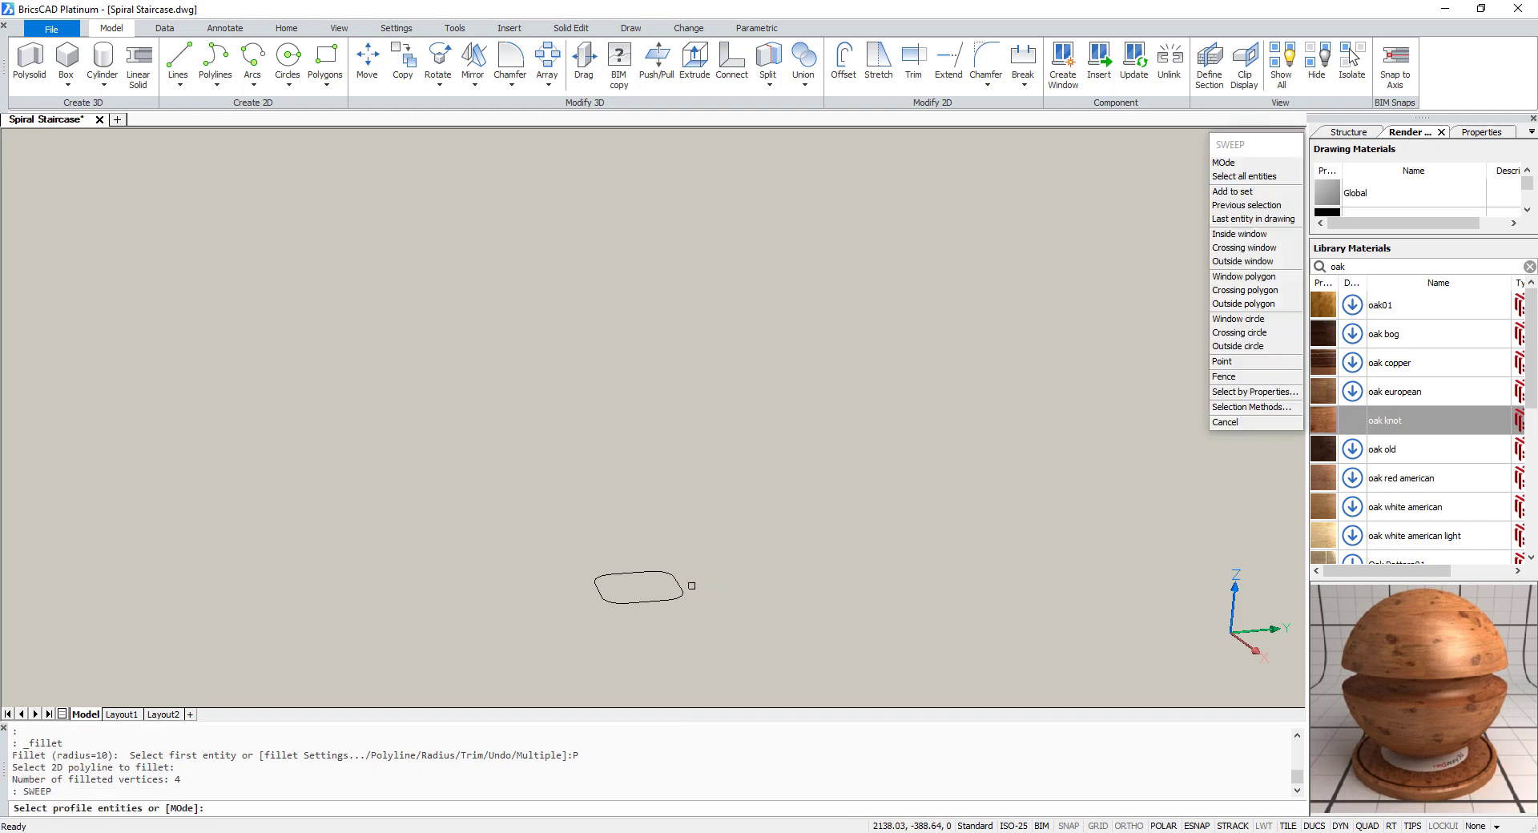
click(681, 587)
scroll(745, 586, down, 5)
scroll(730, 510, up, 4)
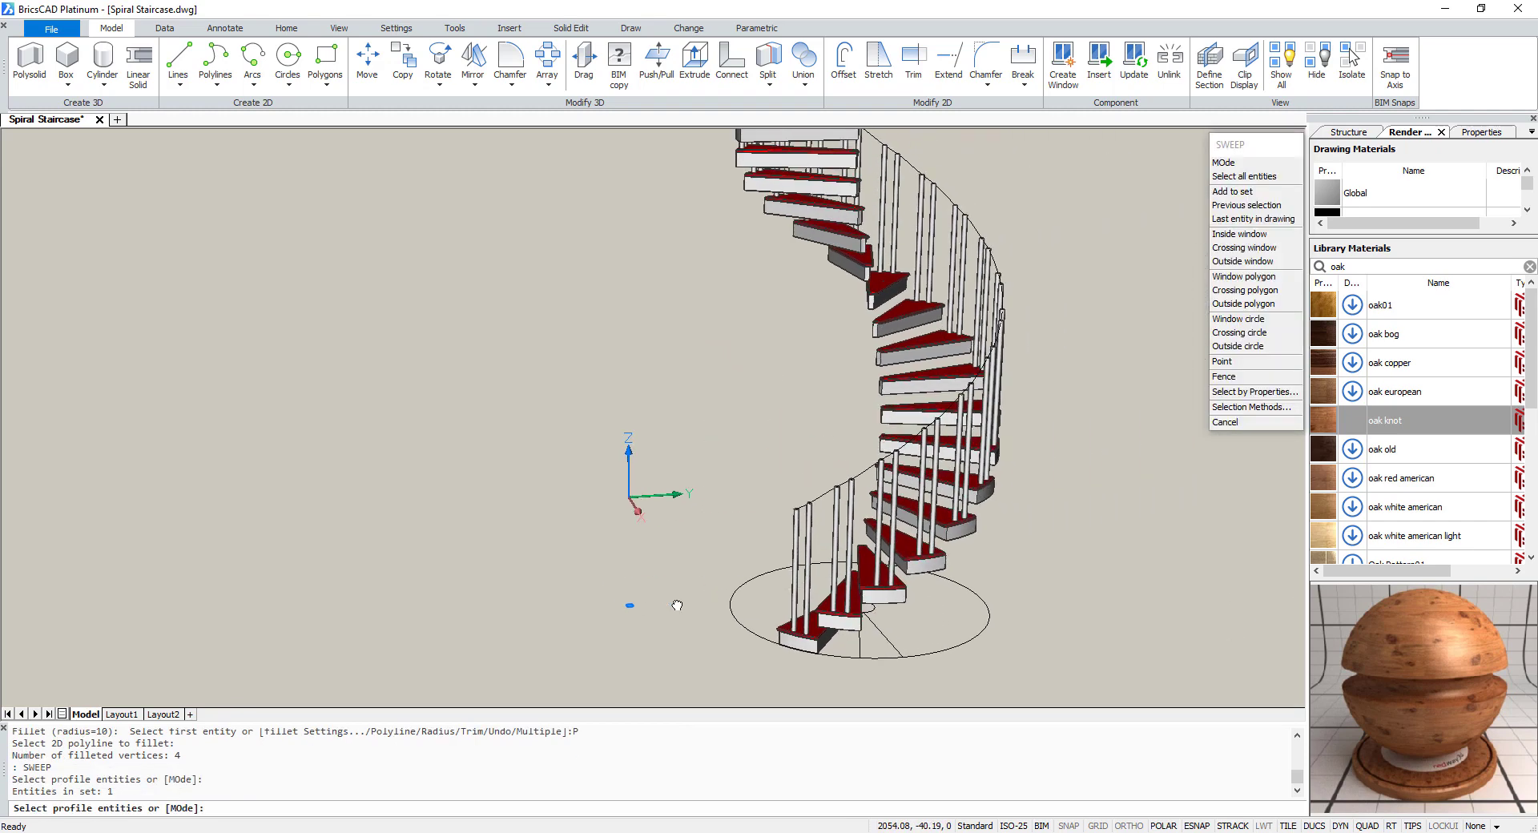
key(Return)
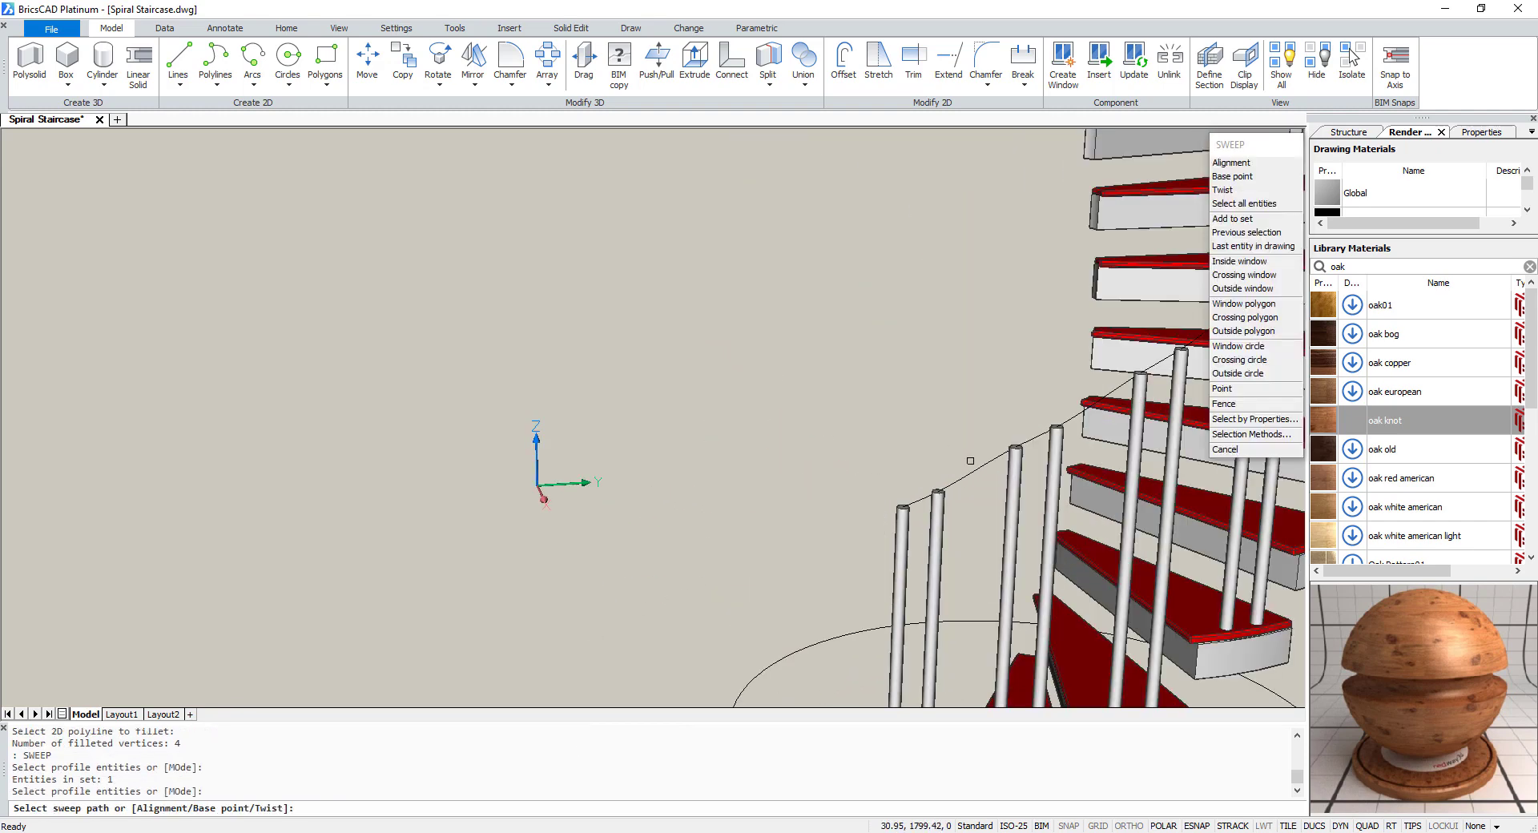
click(970, 469)
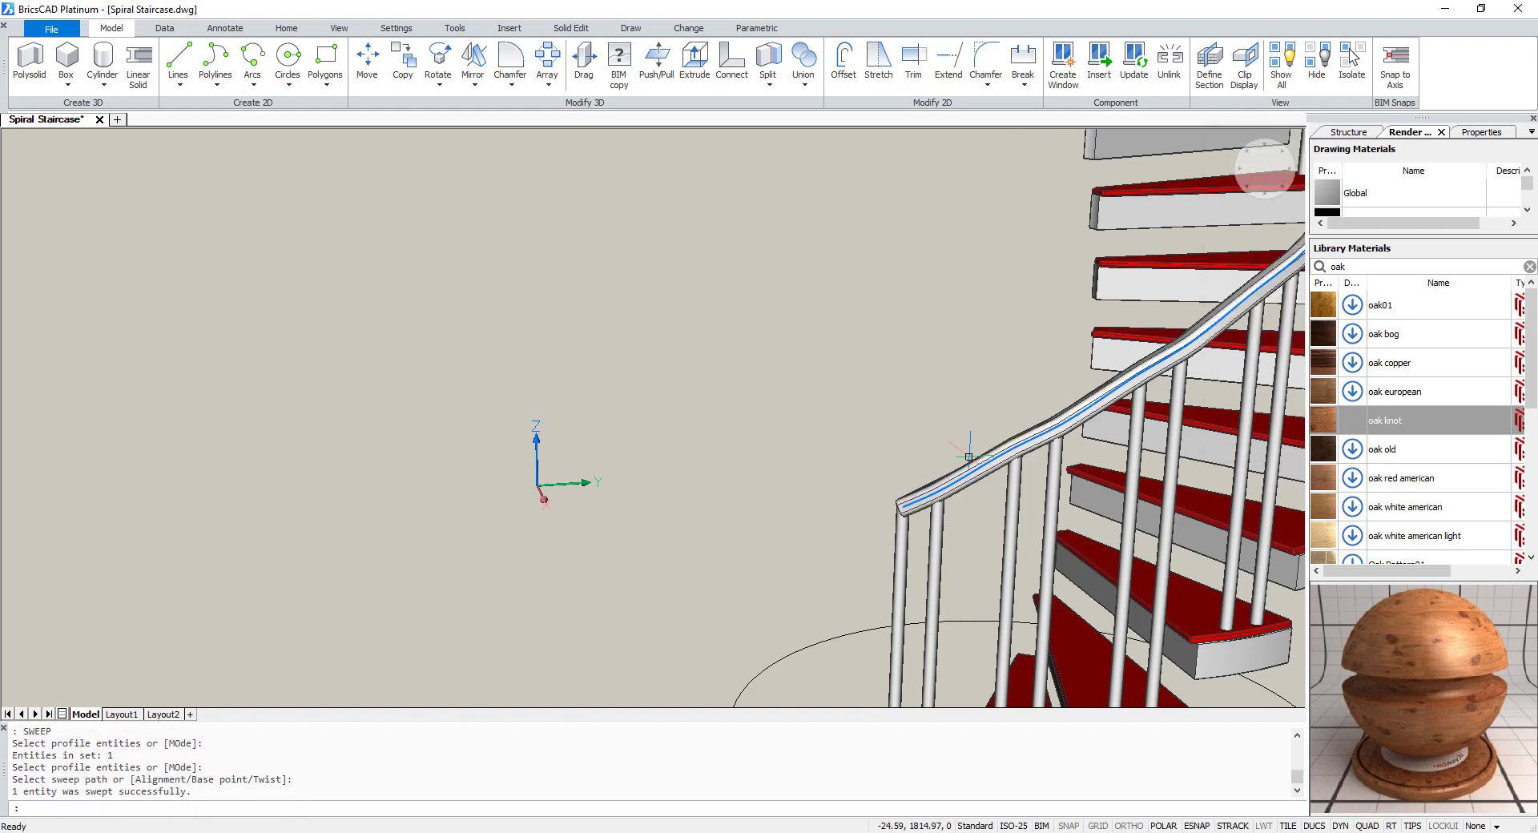
Regenerate the display so the treads show their wood texture
shift+middle_drag(847, 373, 589, 392)
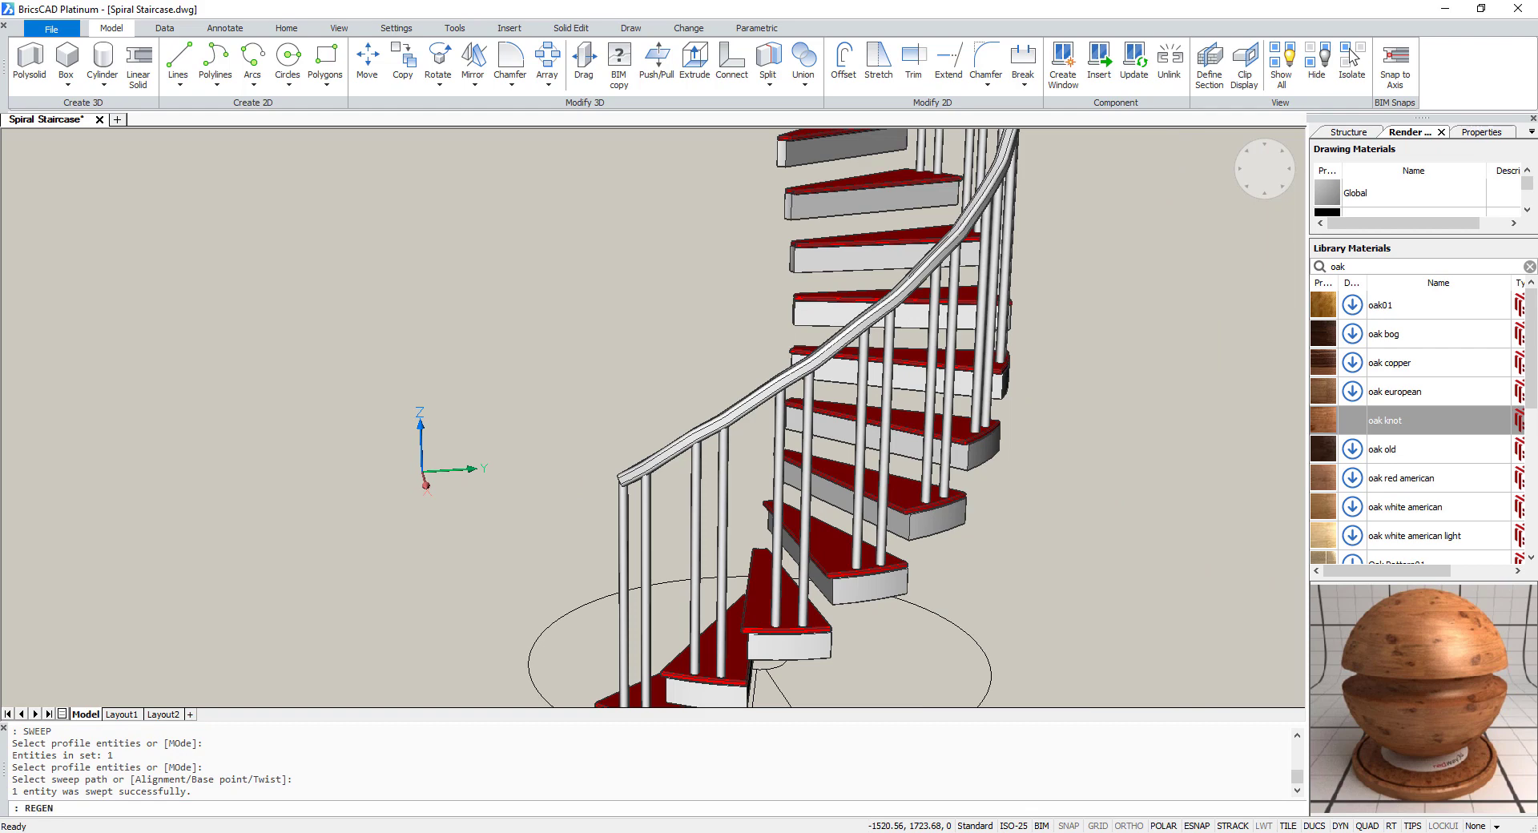
key(Return)
scroll(585, 361, down, 3)
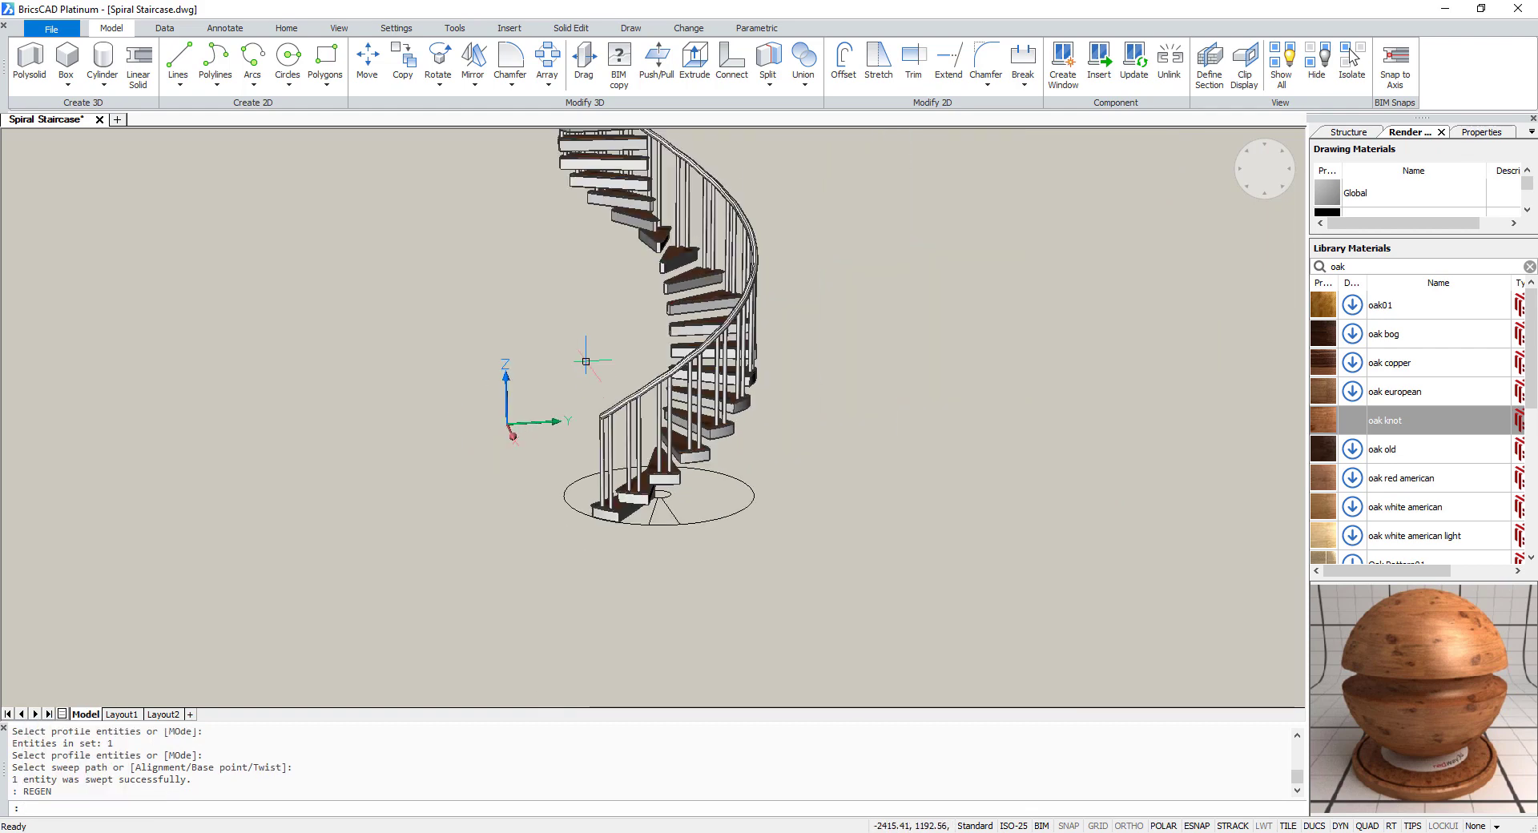
middle_drag(585, 361, 569, 474)
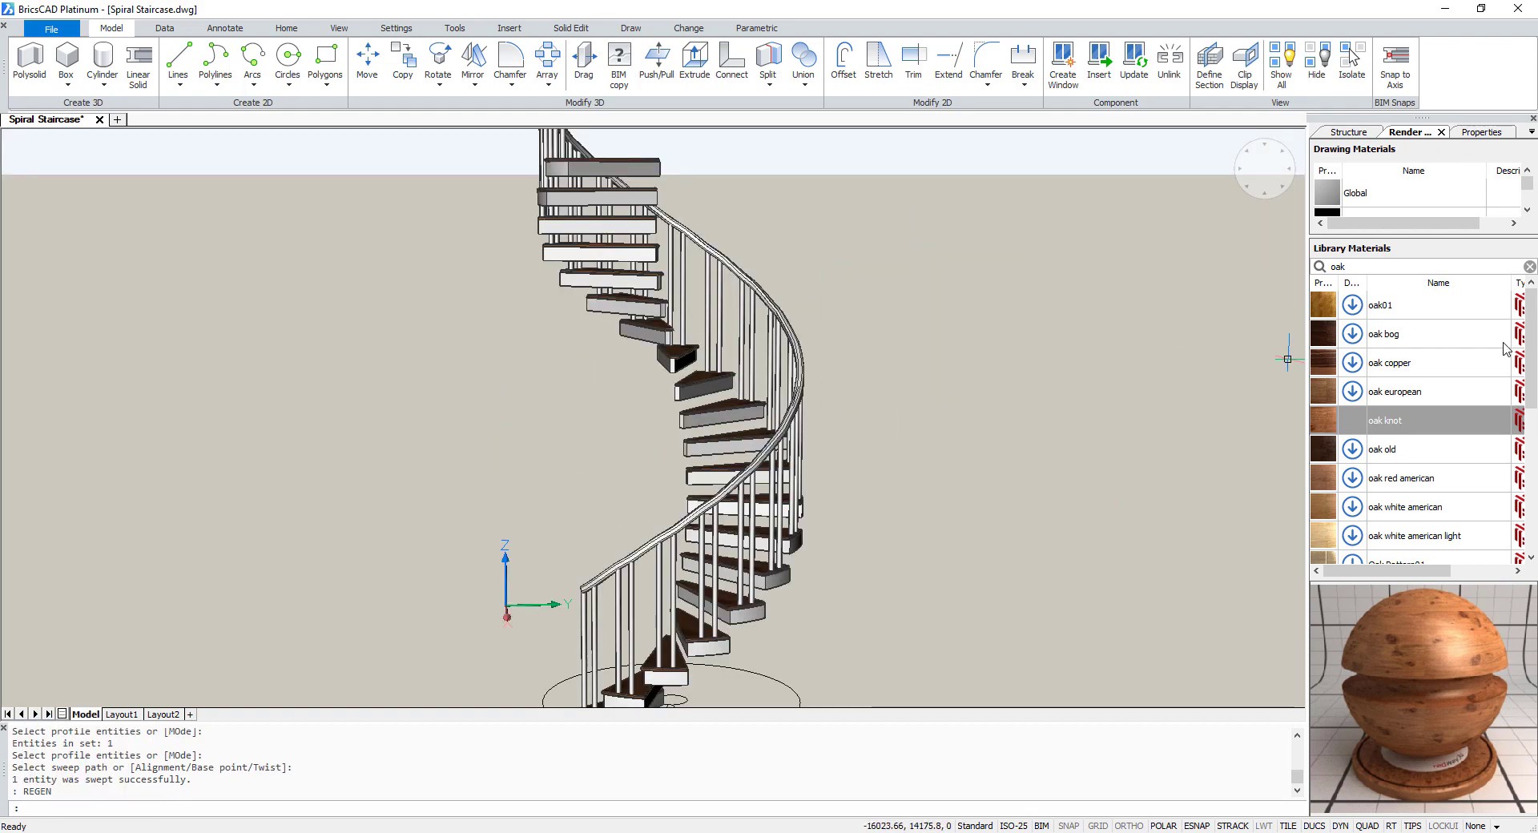
drag(1532, 448, 1534, 477)
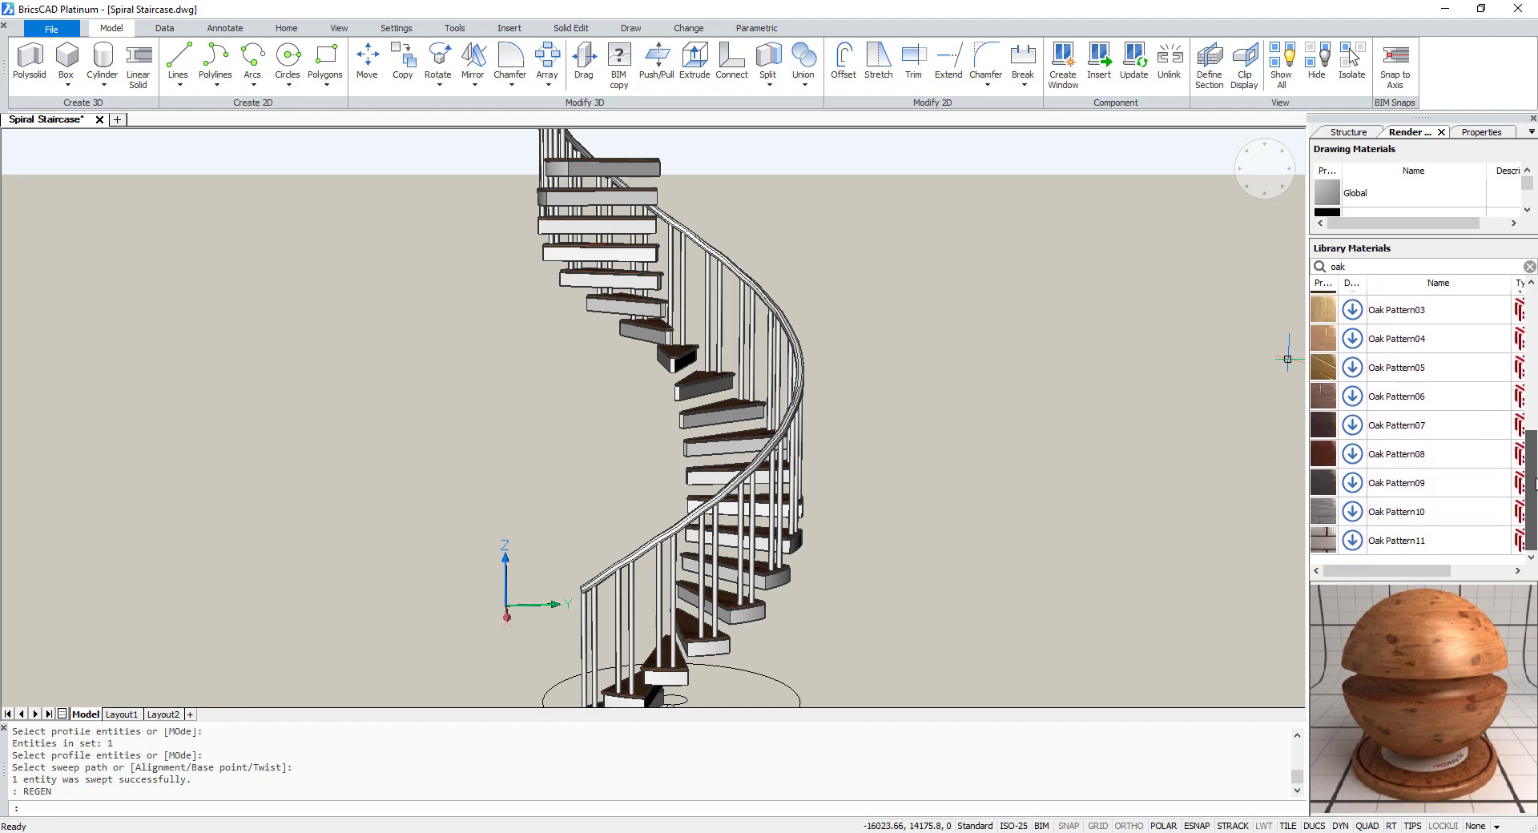
Apply the Oak Pattern07 material to the handrail, then select the small base circle
click(1461, 437)
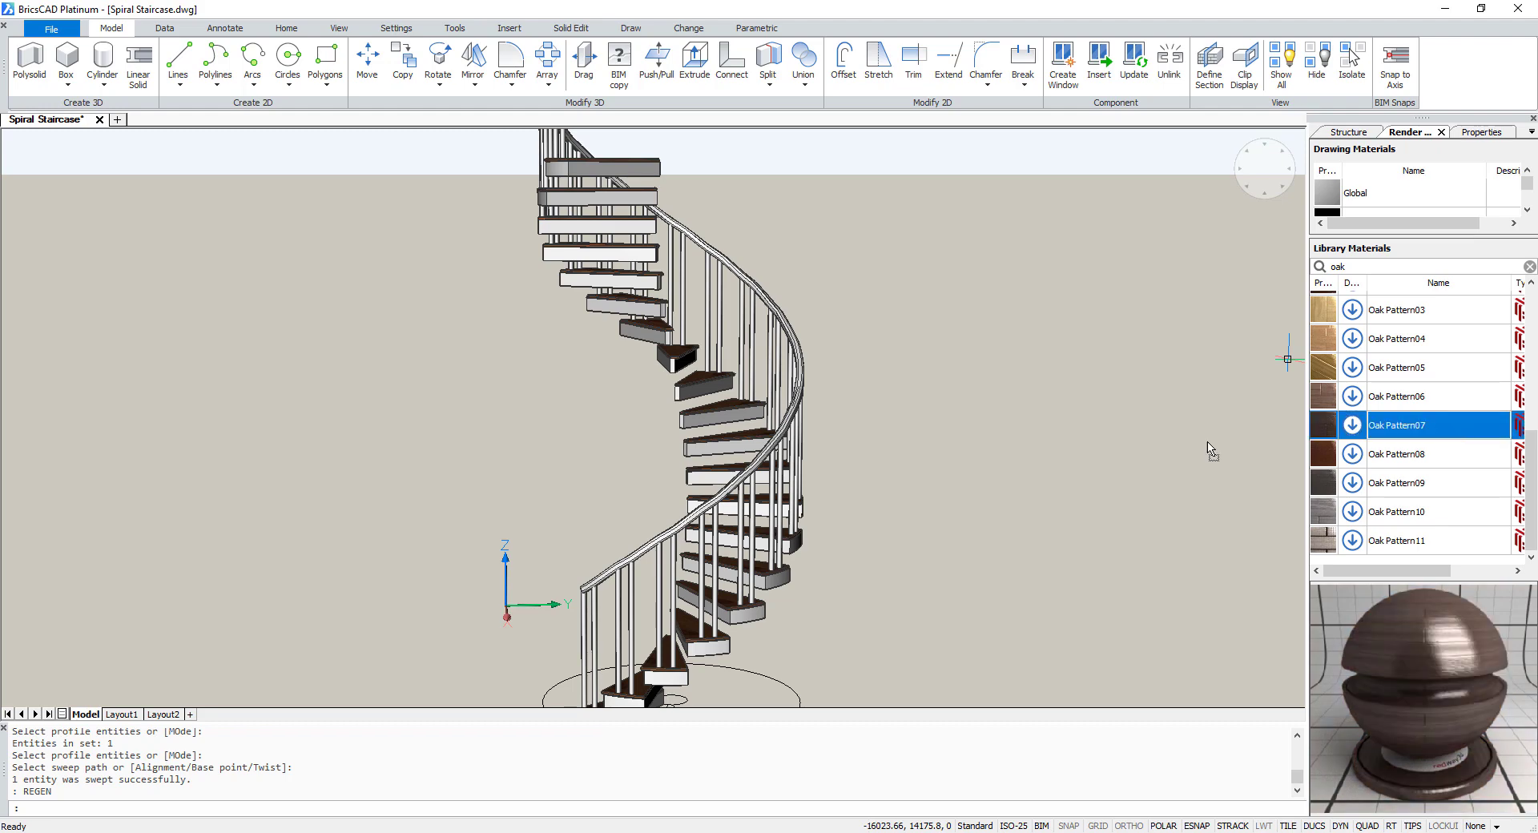
drag(802, 392, 803, 394)
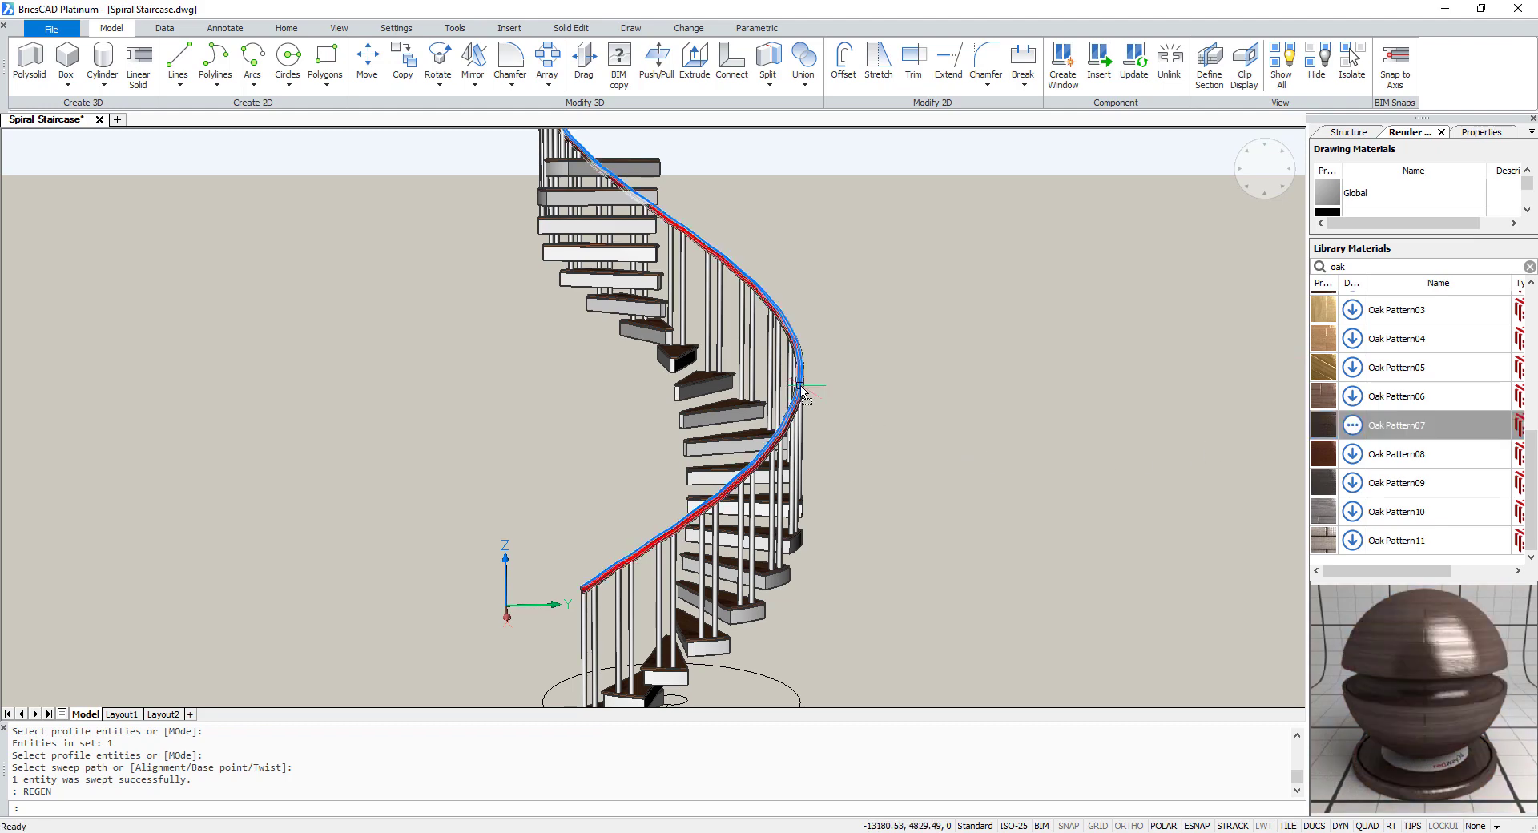
shift+middle_drag(983, 511, 700, 555)
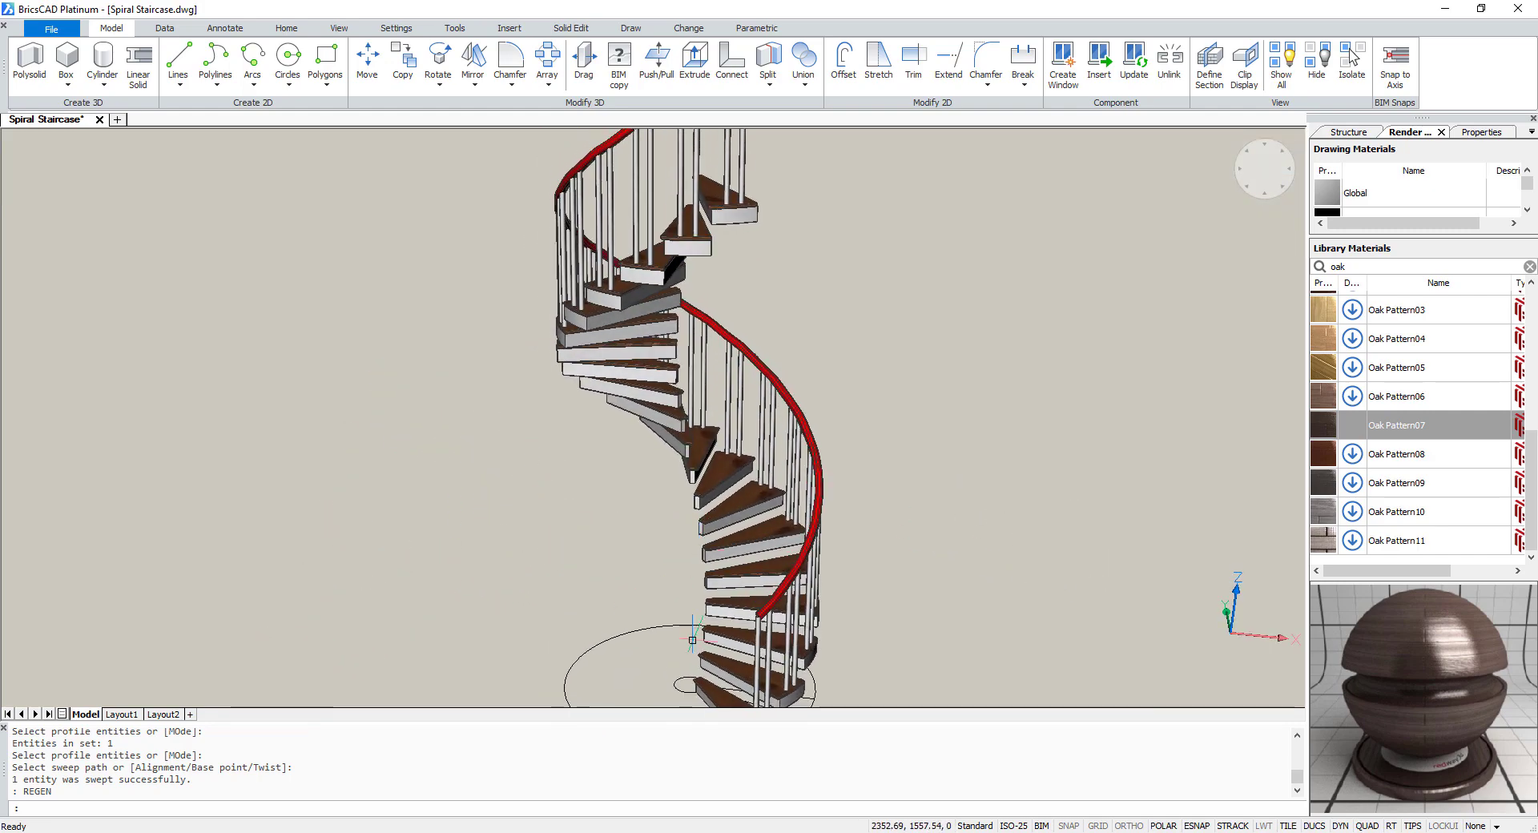
click(679, 677)
scroll(679, 677, down, 2)
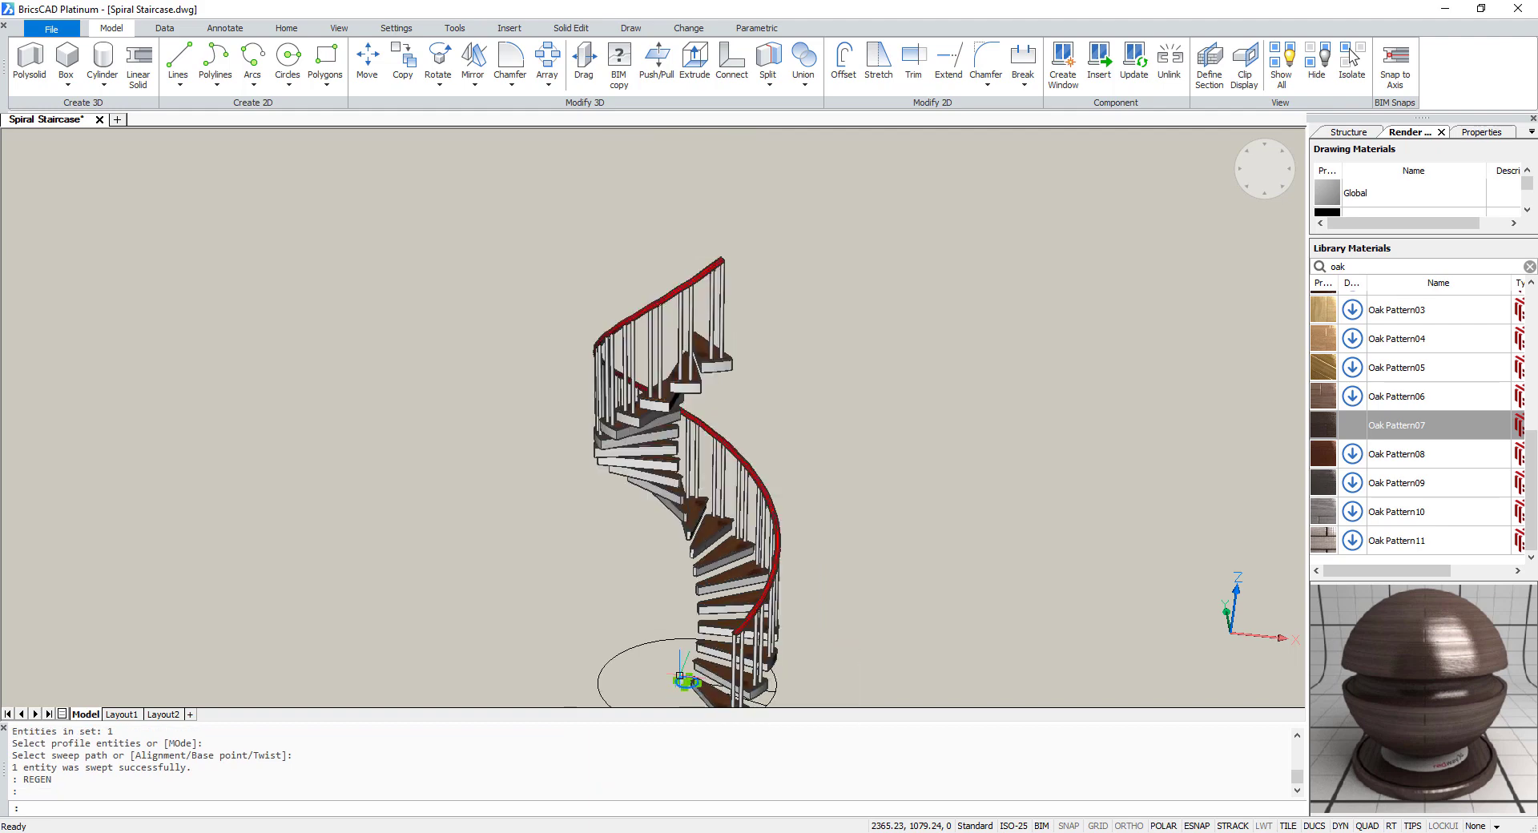
Extrude the small base circle 3500 high into the centre pole
click(694, 65)
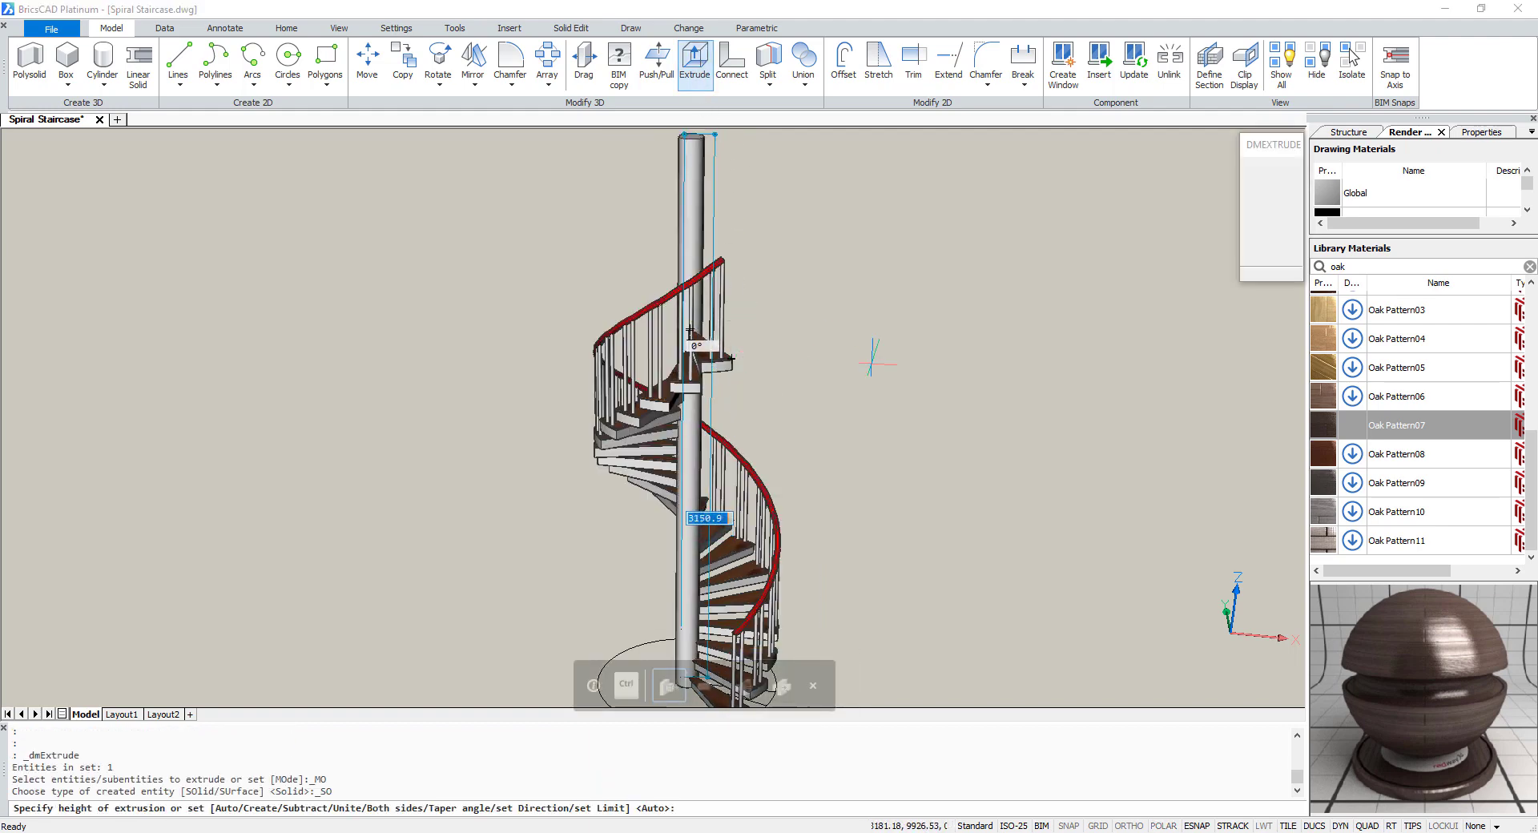
shift+middle_drag(875, 335, 511, 367)
scroll(567, 367, up, 2)
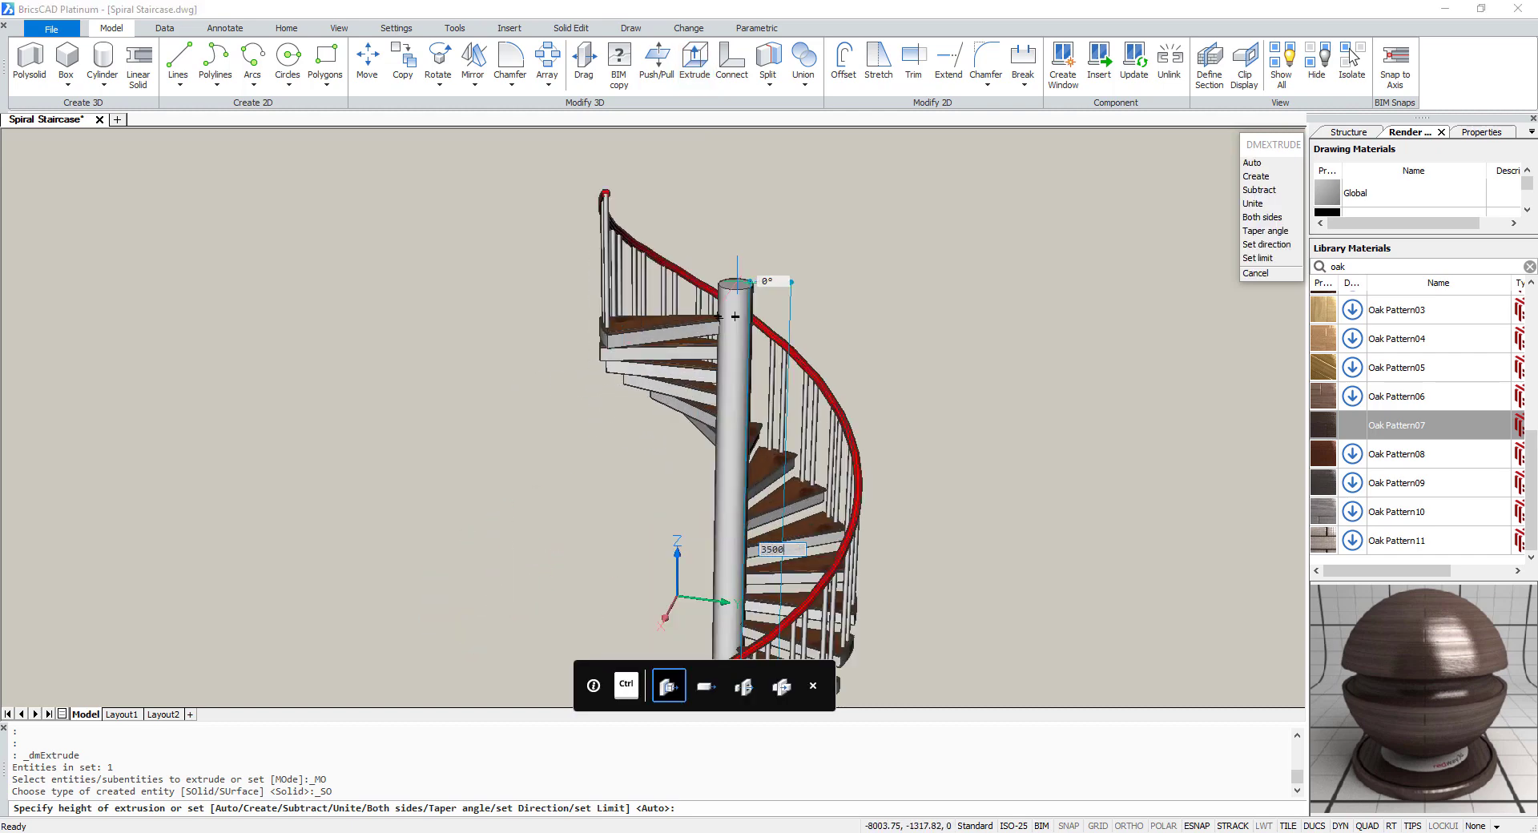
text(3500)
key(Return)
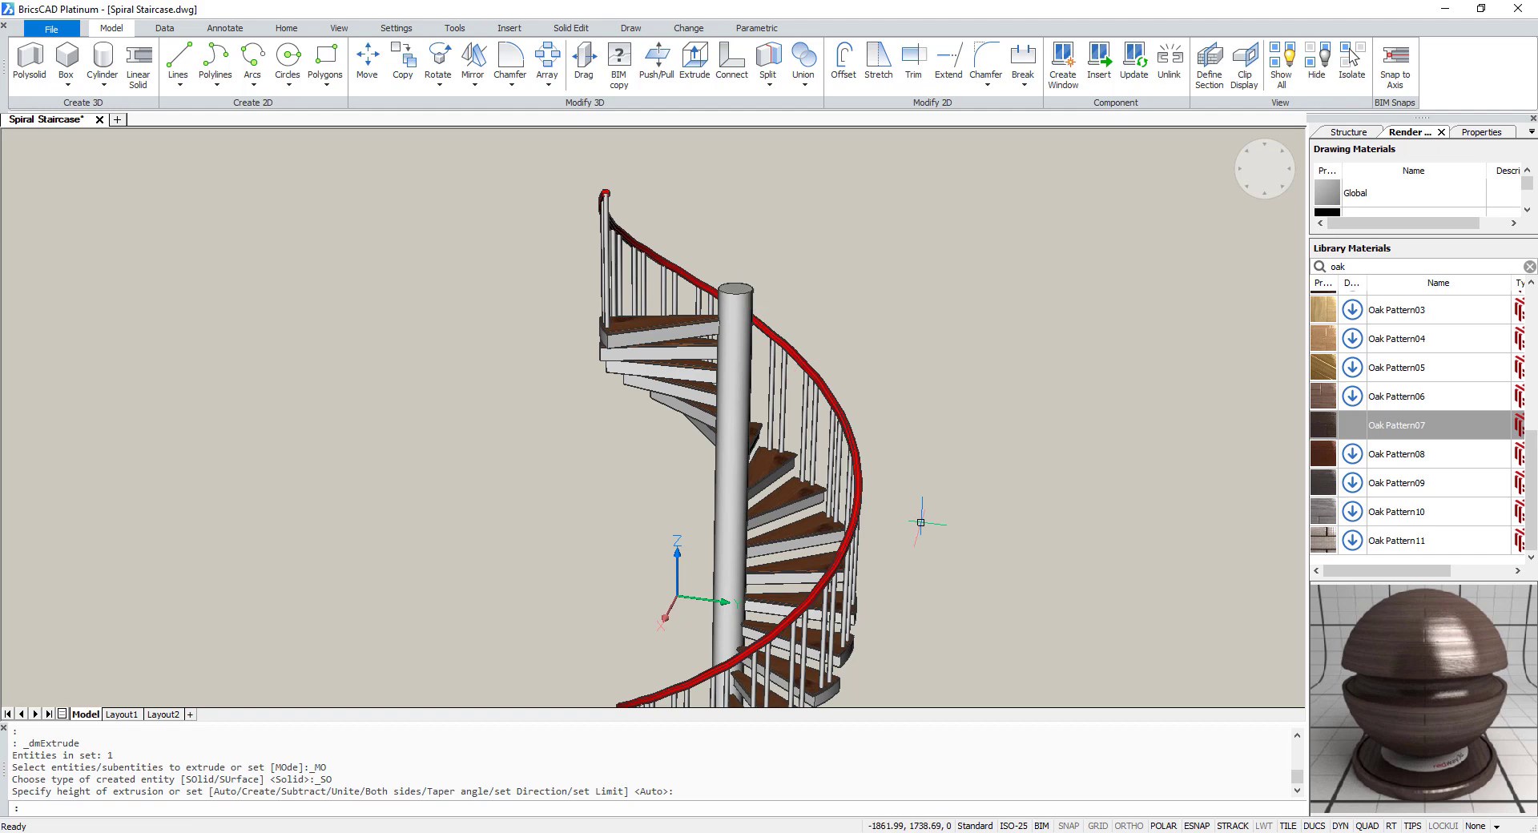
scroll(930, 559, down, 2)
scroll(930, 558, up, 1)
scroll(951, 531, up, 1)
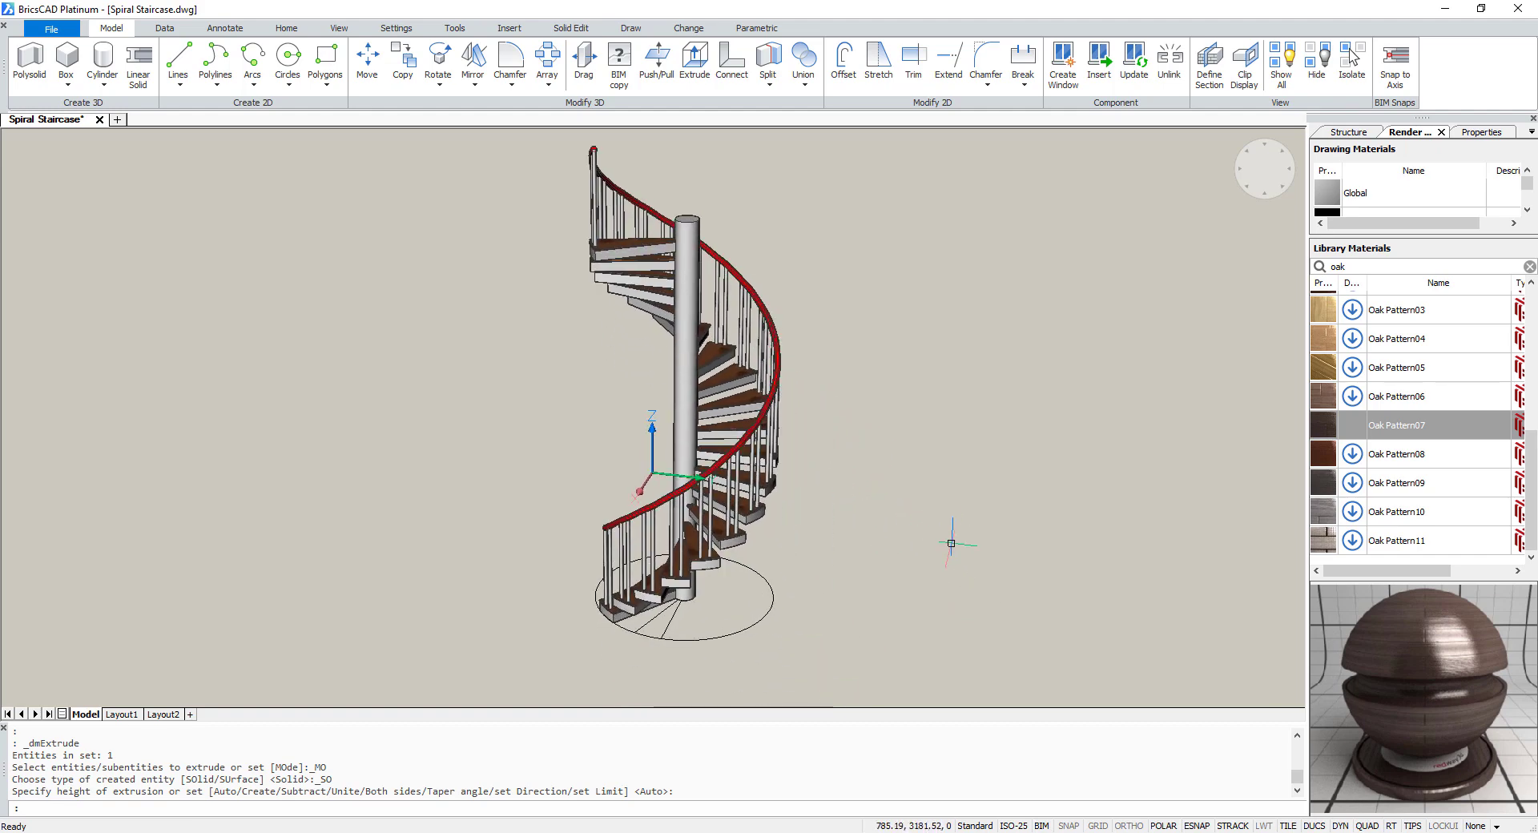
scroll(653, 641, up, 3)
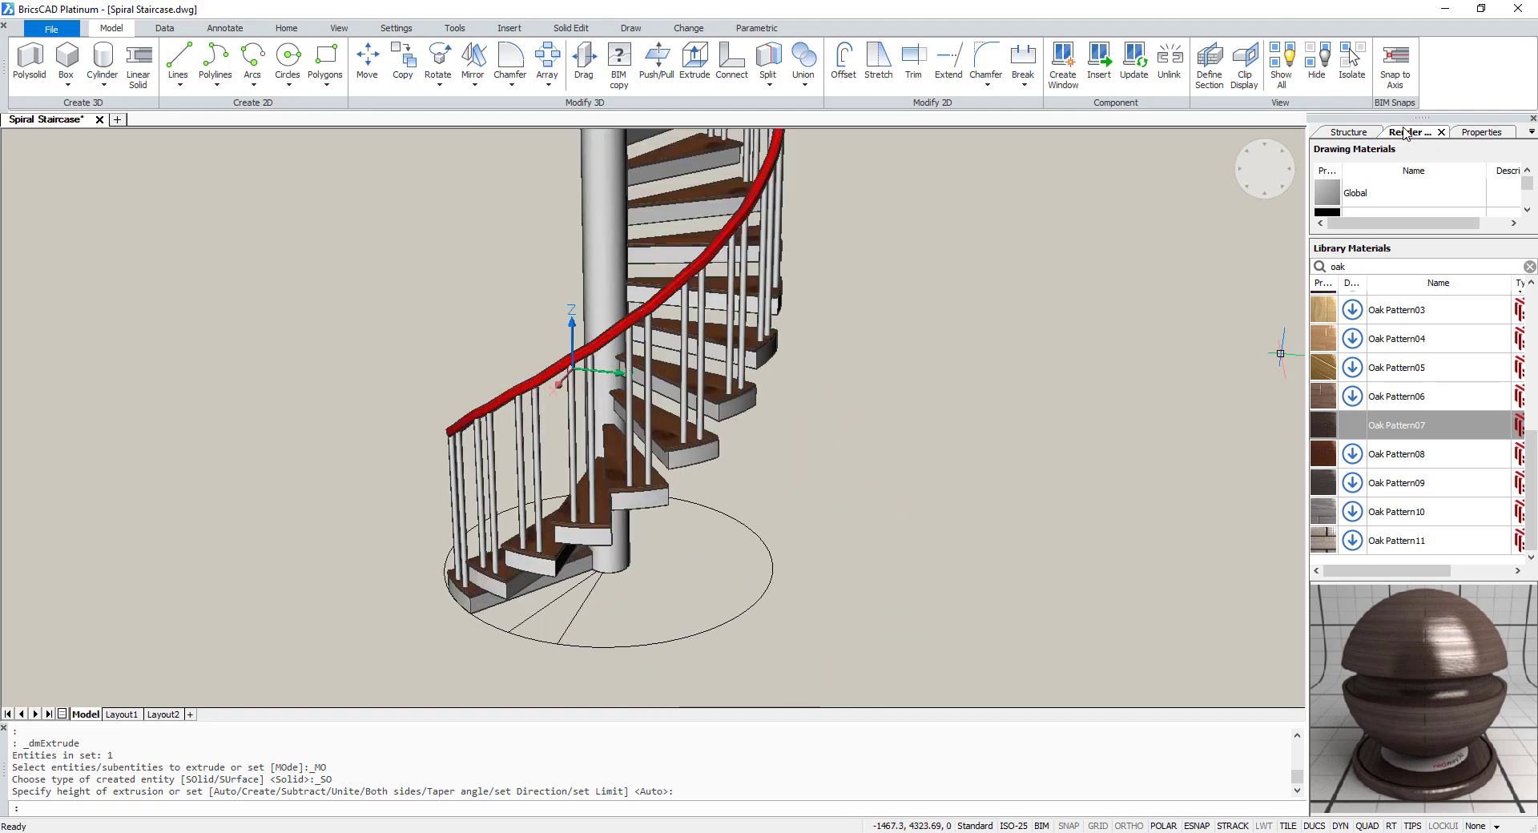
Delete the handrail's spline path from the Structure panel's entity list
click(1351, 132)
click(1319, 181)
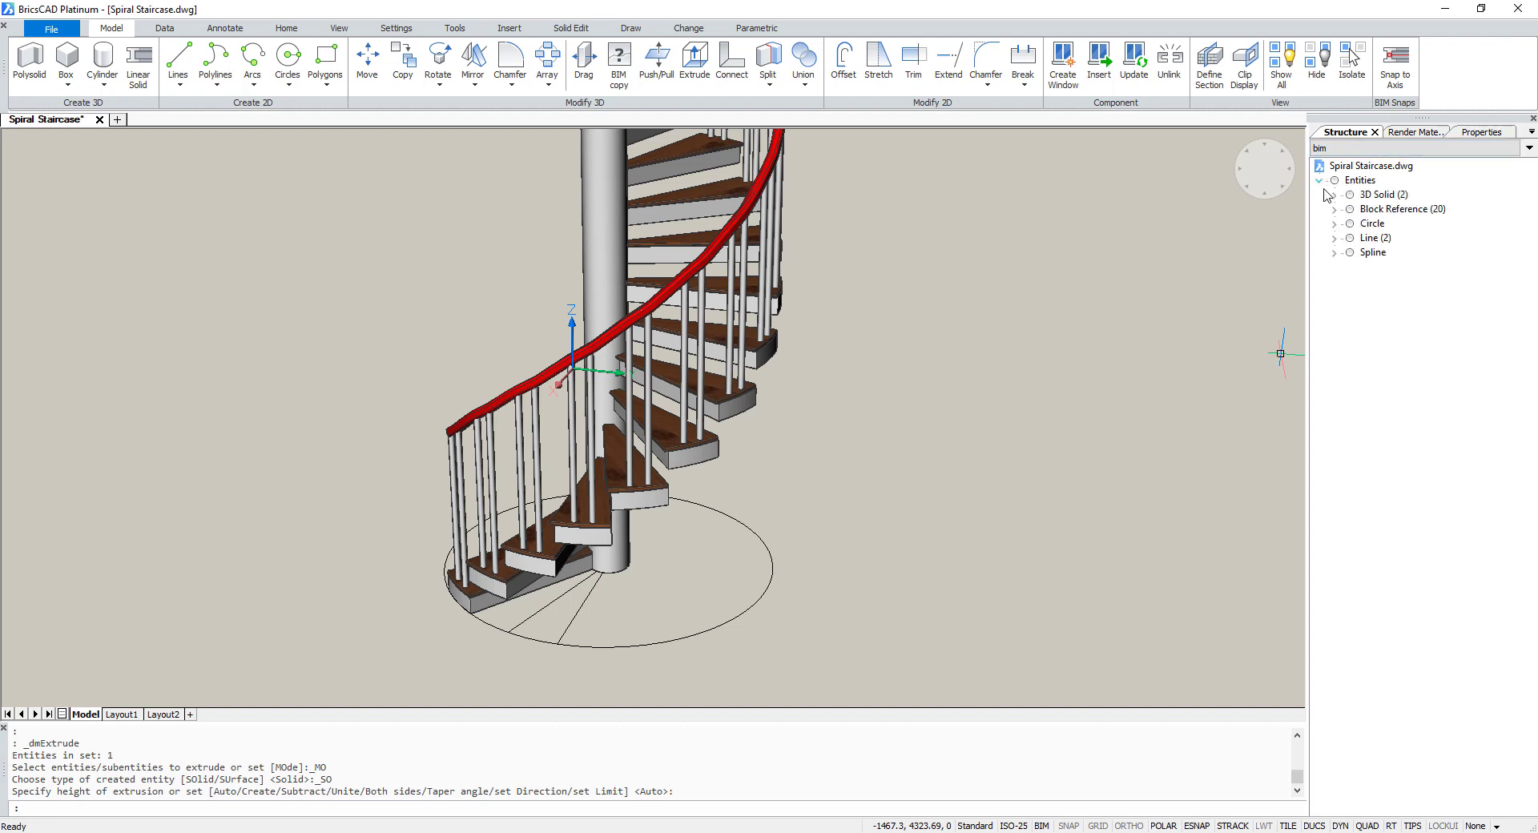
click(1383, 268)
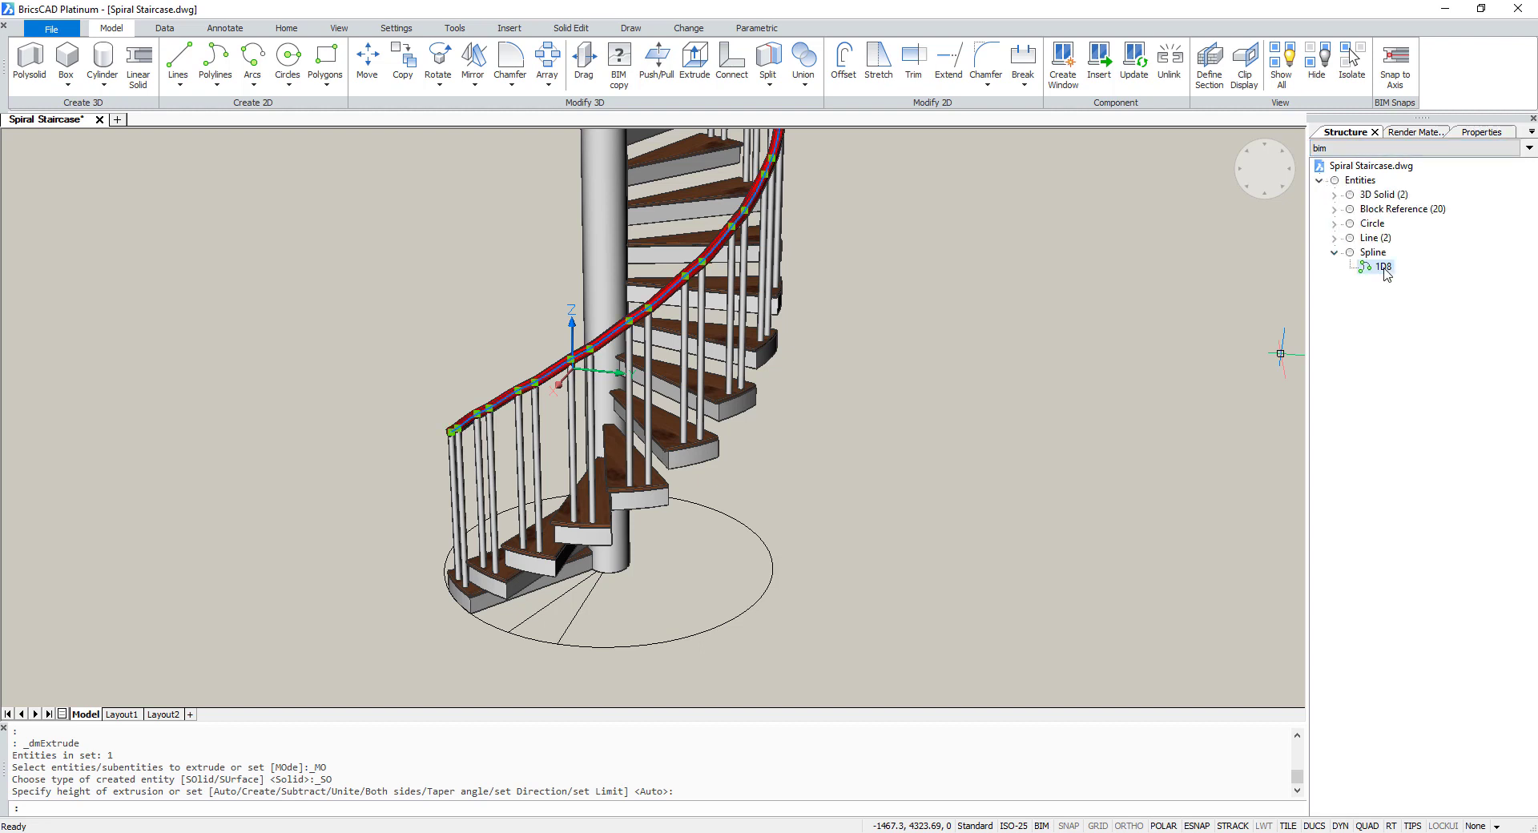
key(Delete)
Delete the construction lines and the floor circle from the entity list
click(1374, 238)
click(1333, 238)
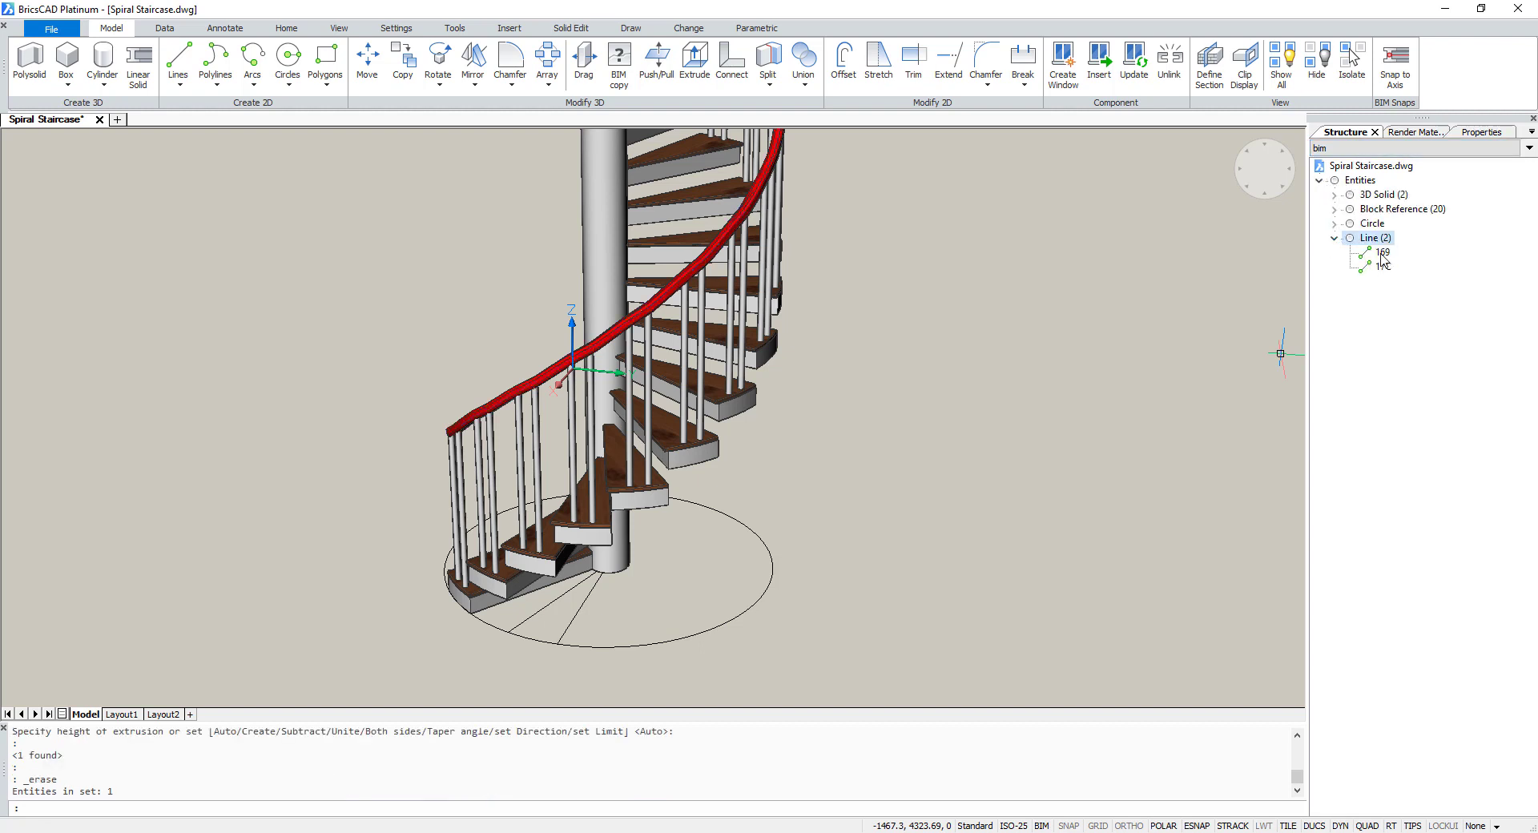
click(1382, 252)
key(Delete)
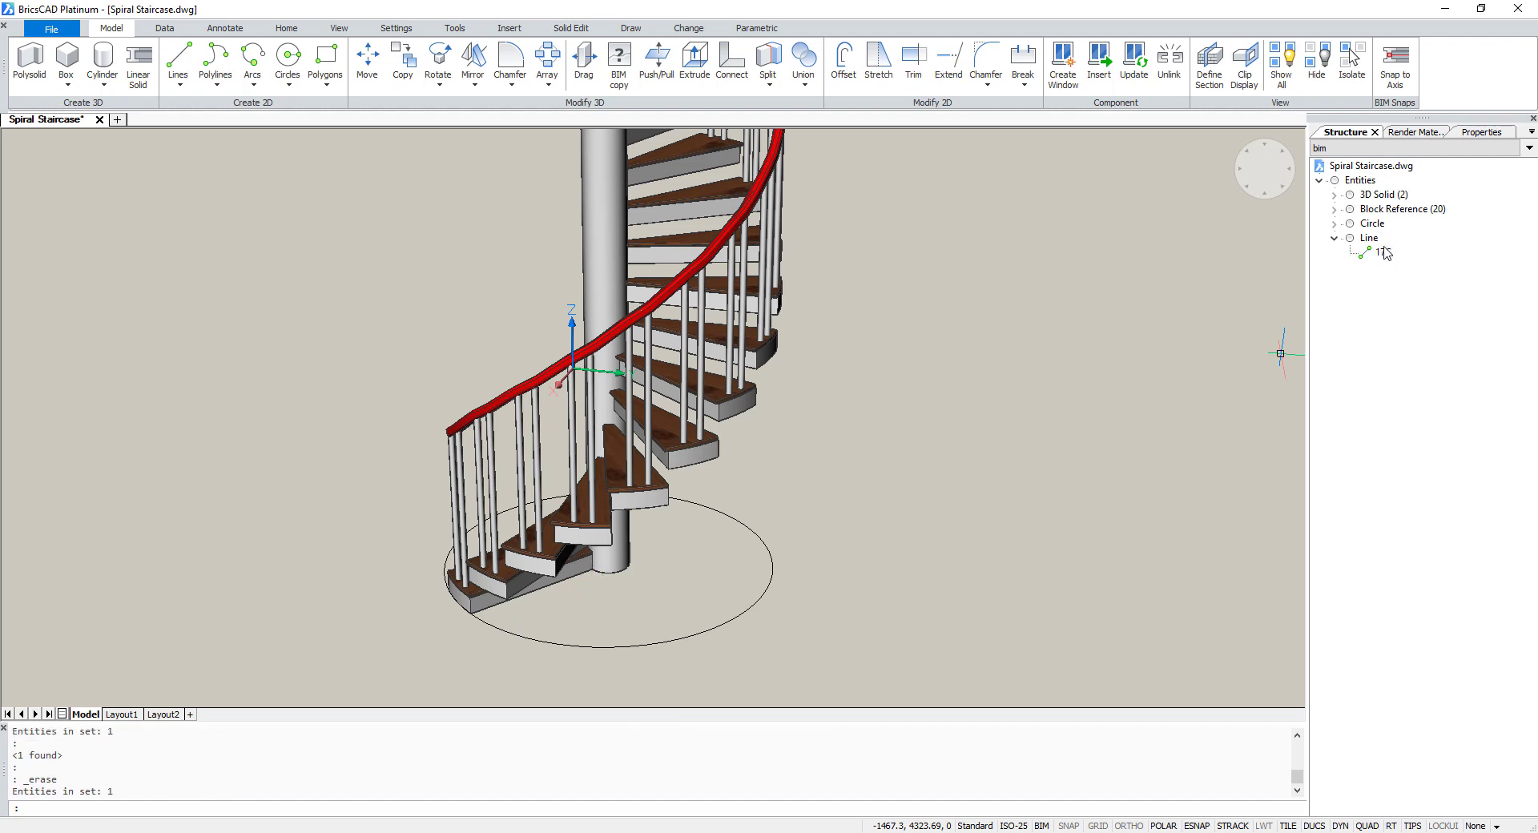
click(1366, 238)
key(Delete)
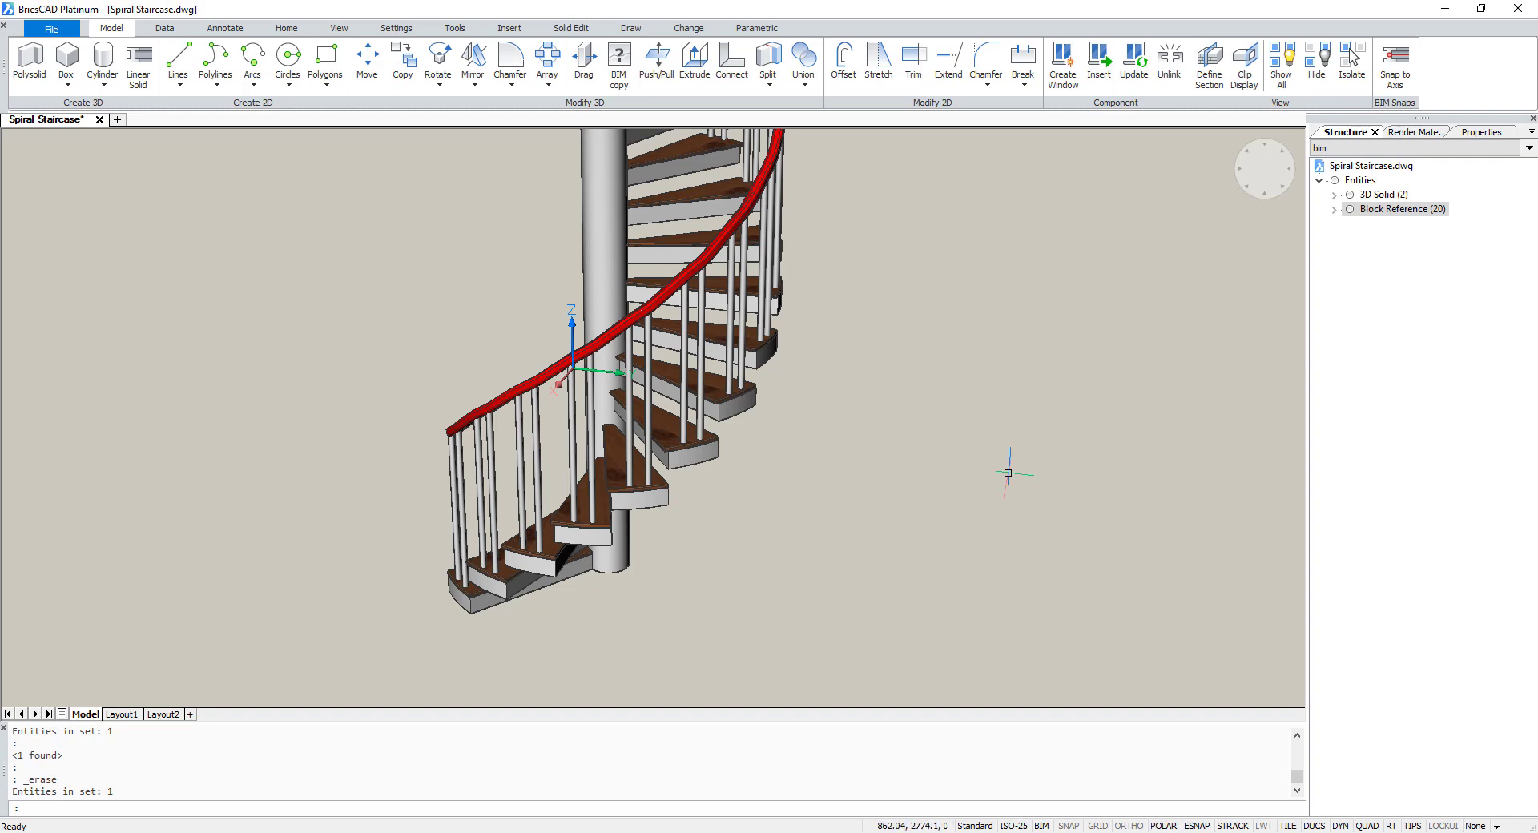
Orbit the cleaned-up staircase to review it from new angles
shift+middle_drag(1030, 474, 752, 464)
scroll(752, 464, down, 4)
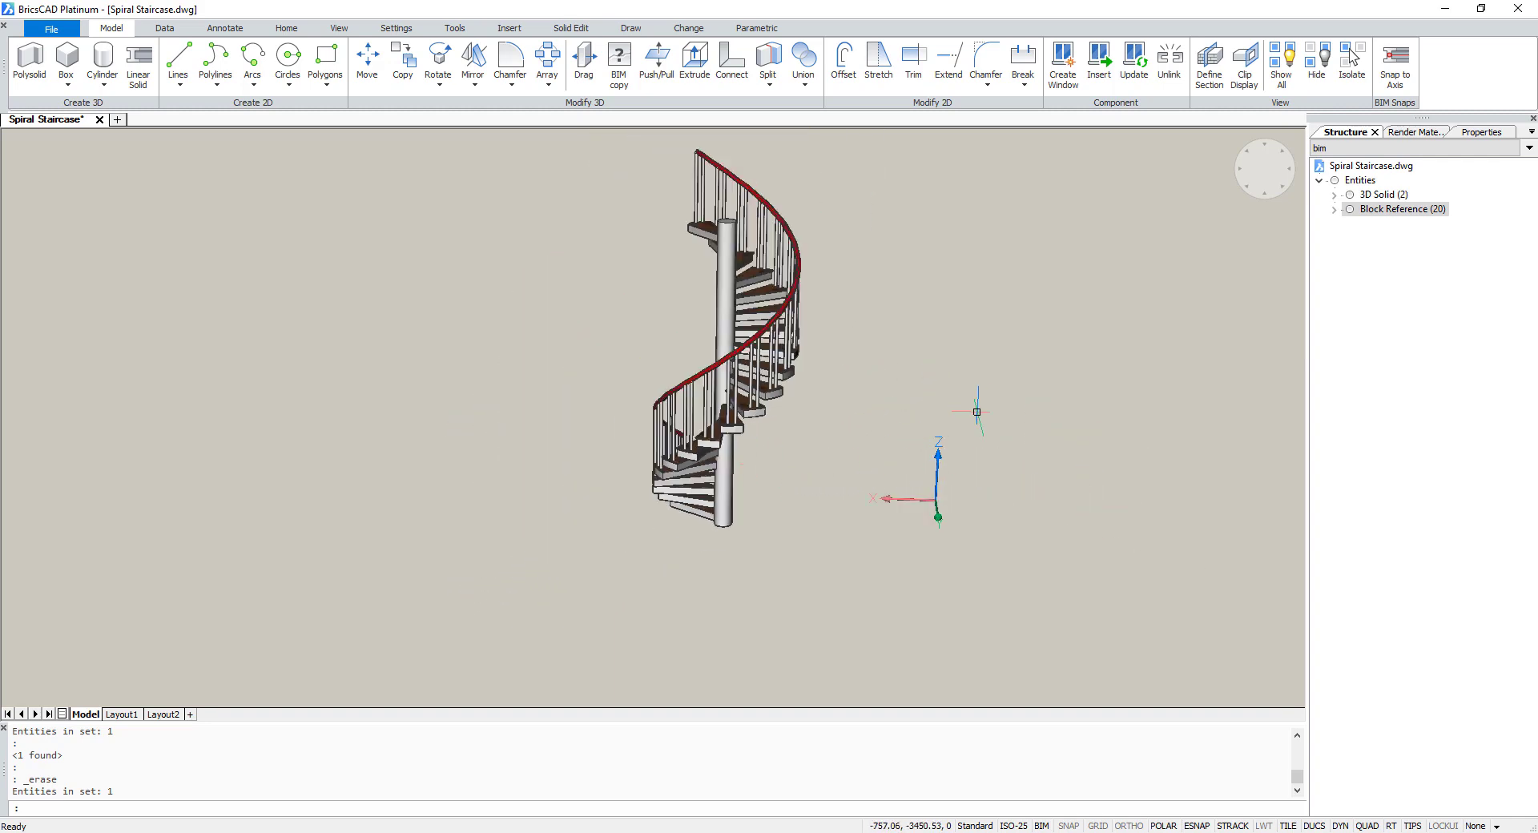
shift+middle_drag(976, 412, 587, 434)
scroll(588, 424, up, 3)
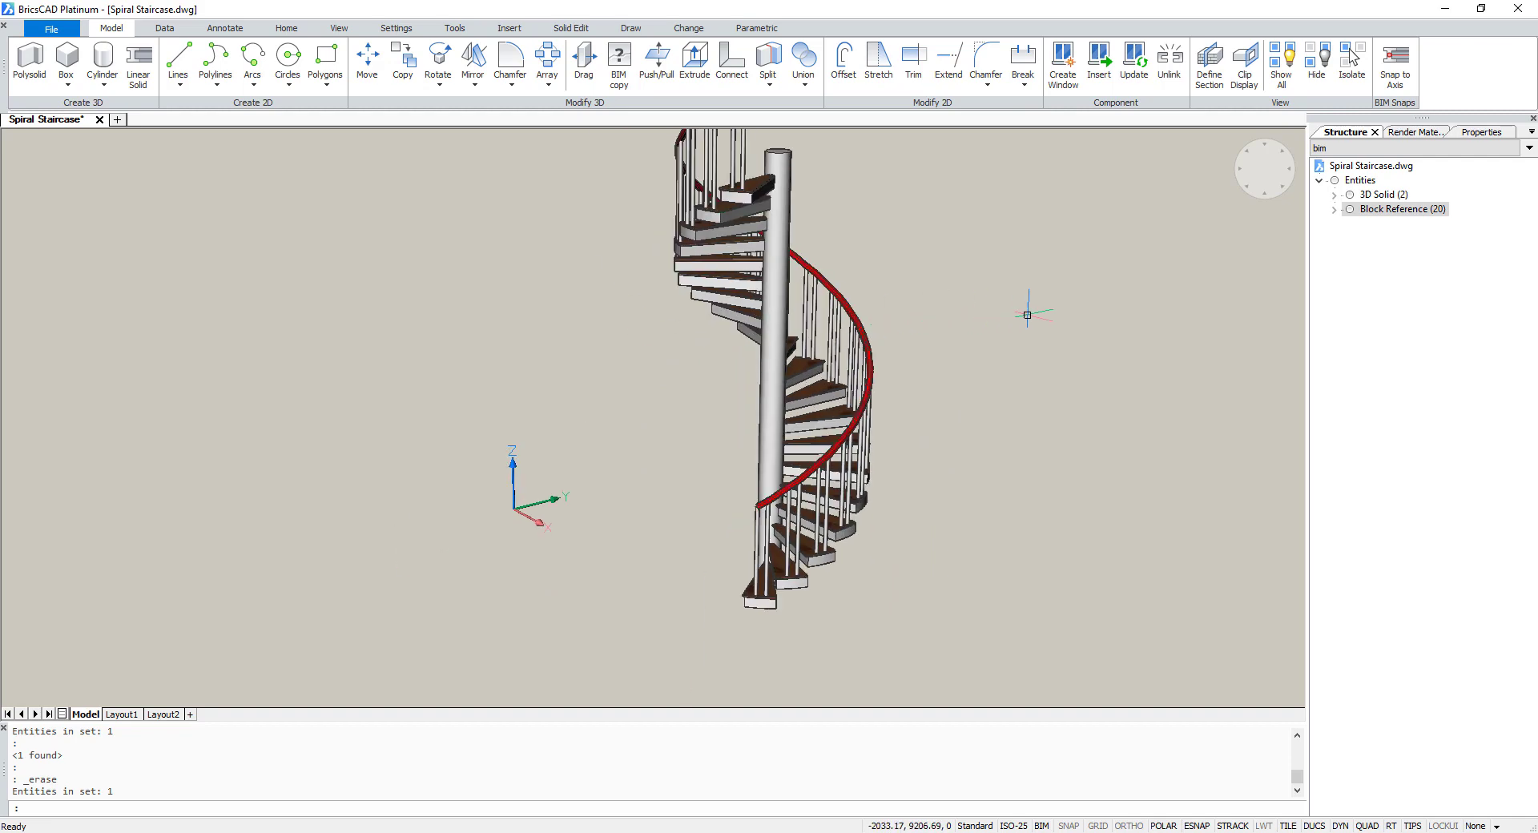
scroll(1027, 314, down, 3)
middle_drag(1061, 309, 868, 368)
scroll(868, 368, up, 4)
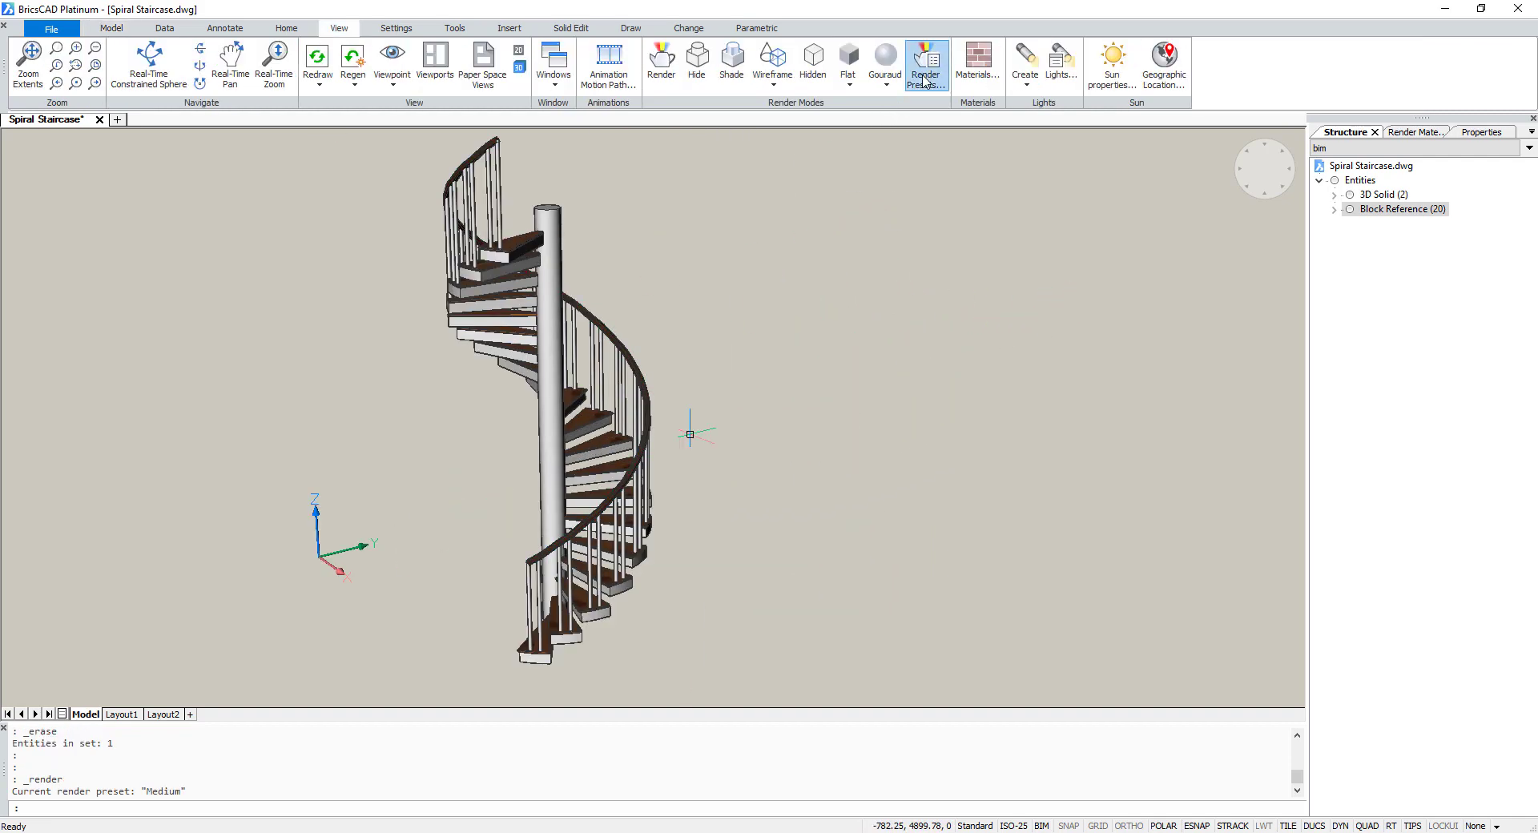
Set the render preset's max depth, reflections and refractions to 20, then close Drawing Explorer
click(927, 73)
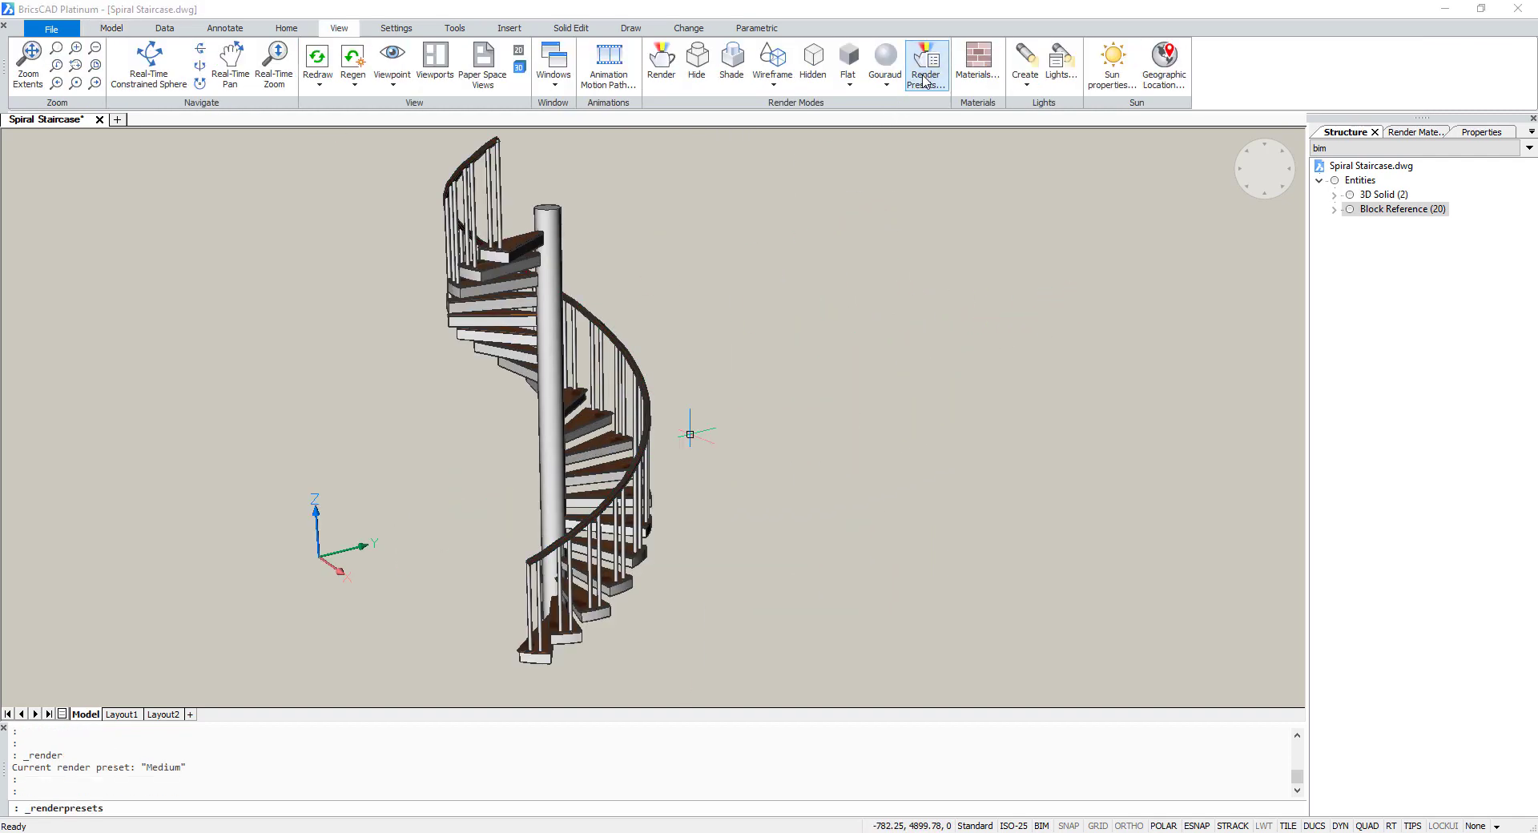
click(928, 247)
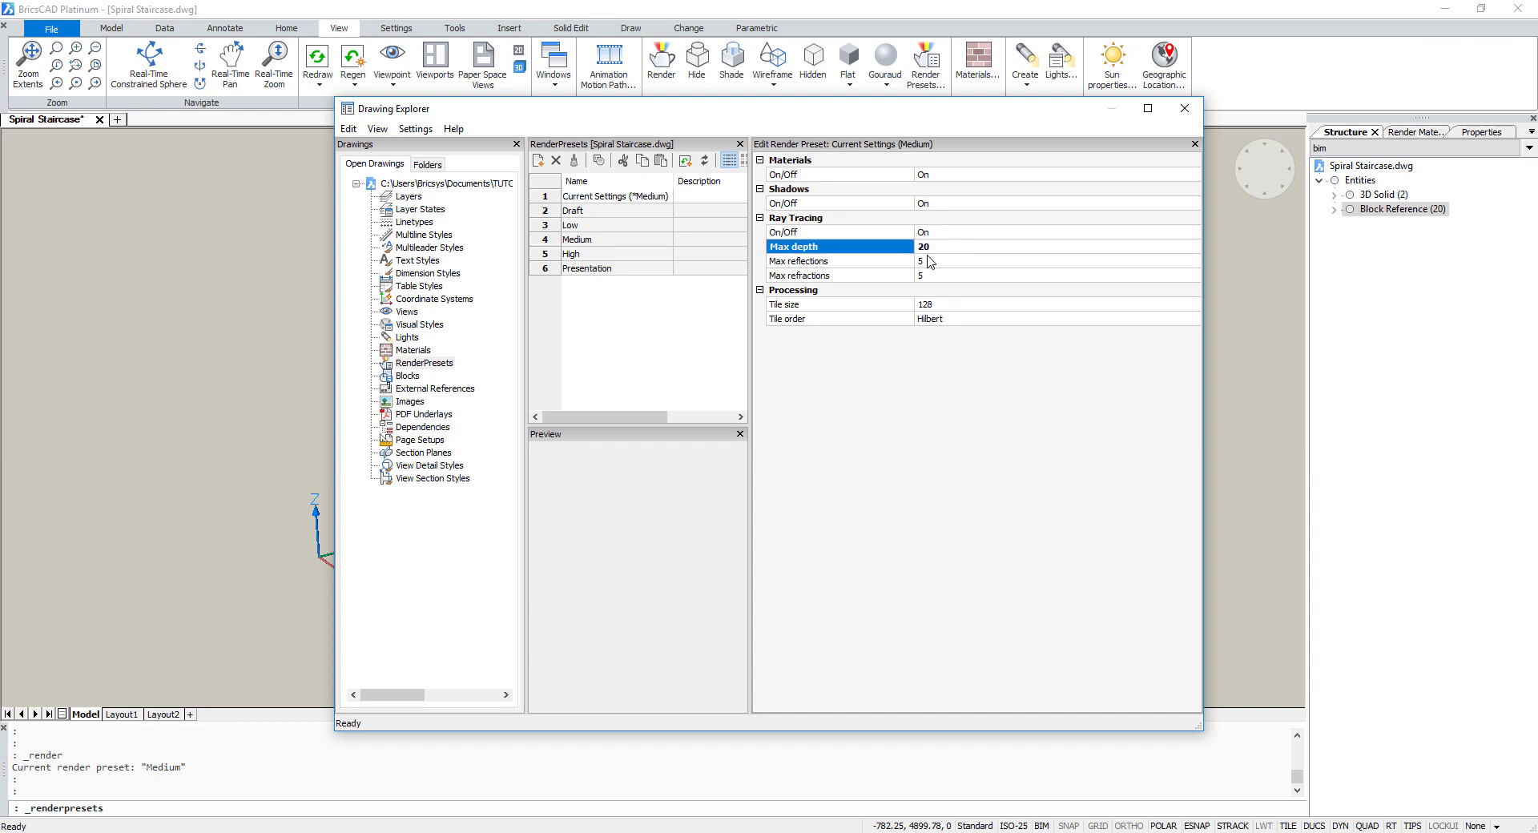
click(928, 261)
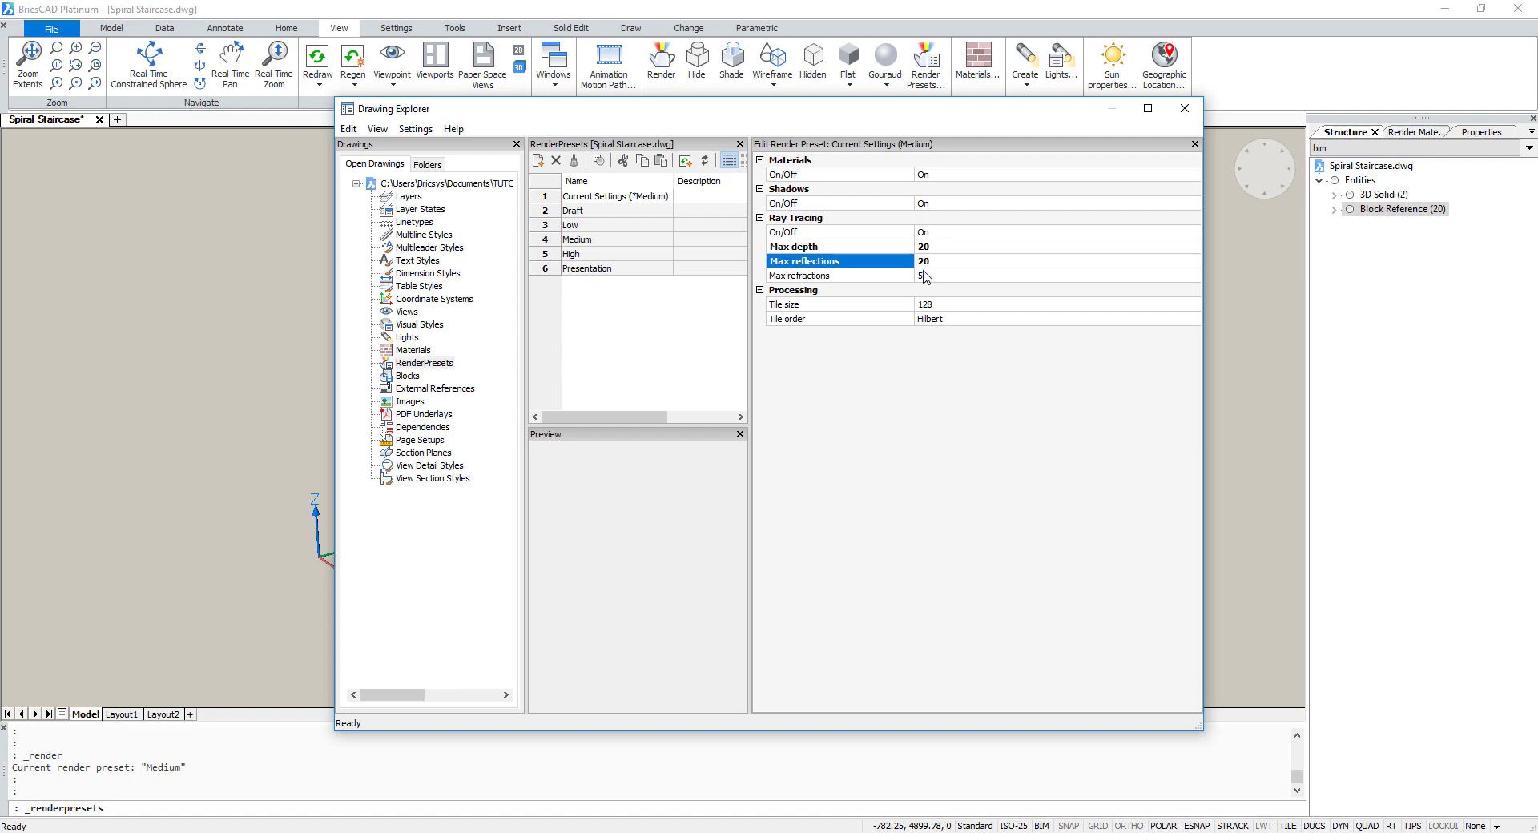
click(924, 276)
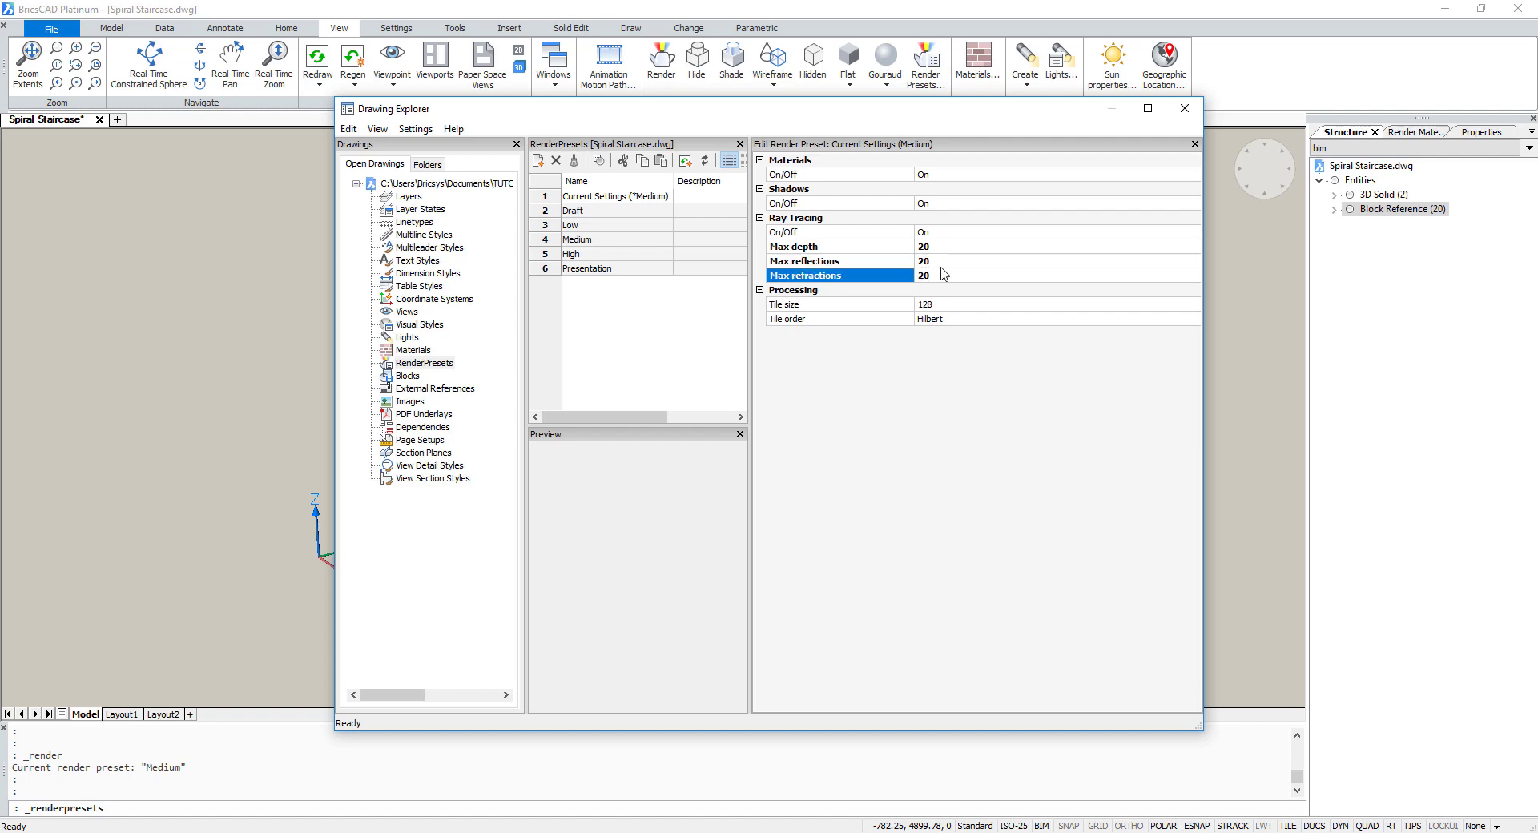
click(1184, 109)
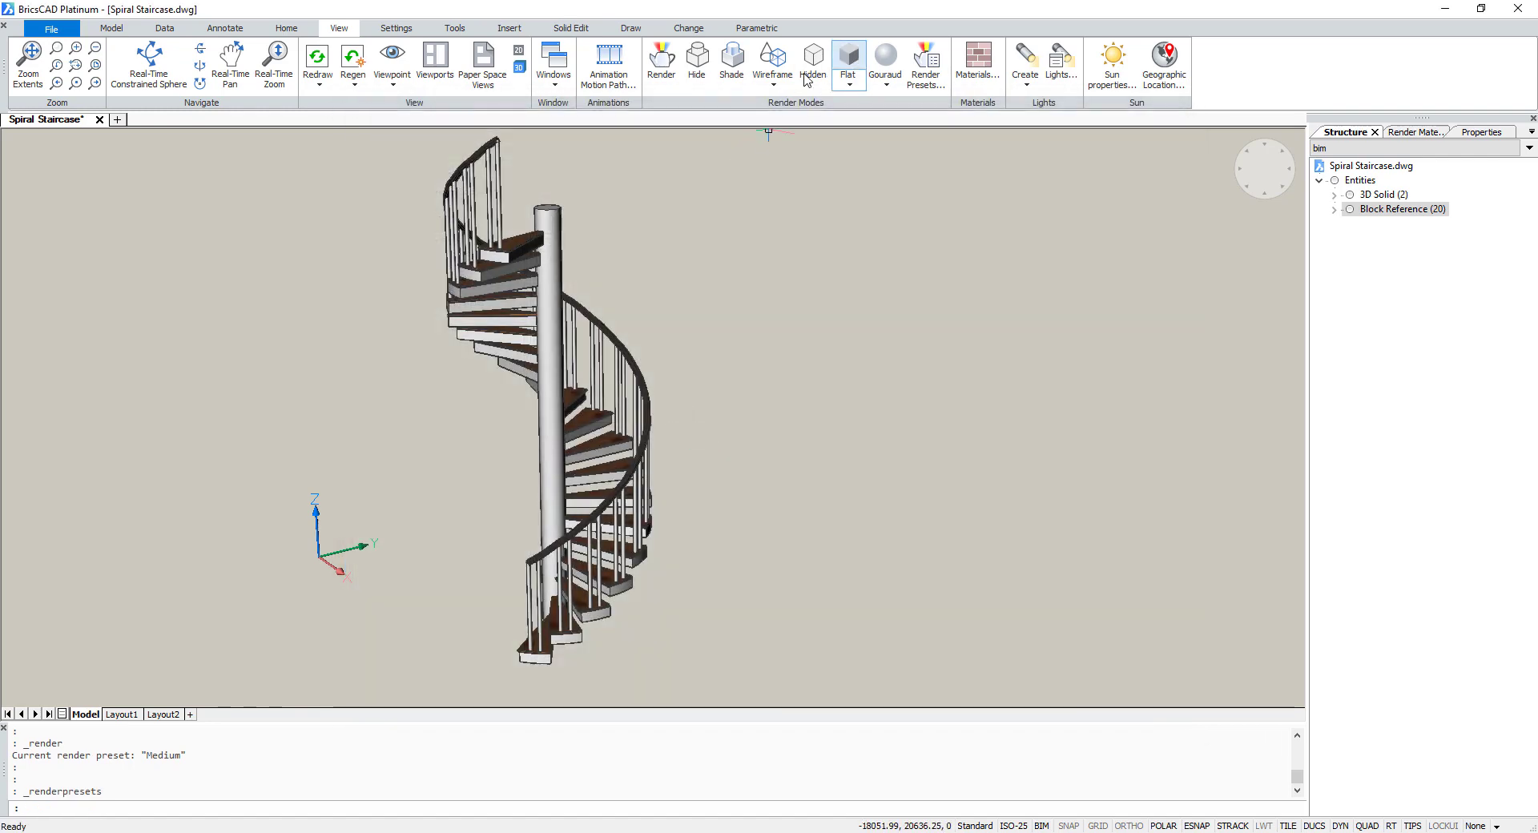
scroll(647, 281, up, 2)
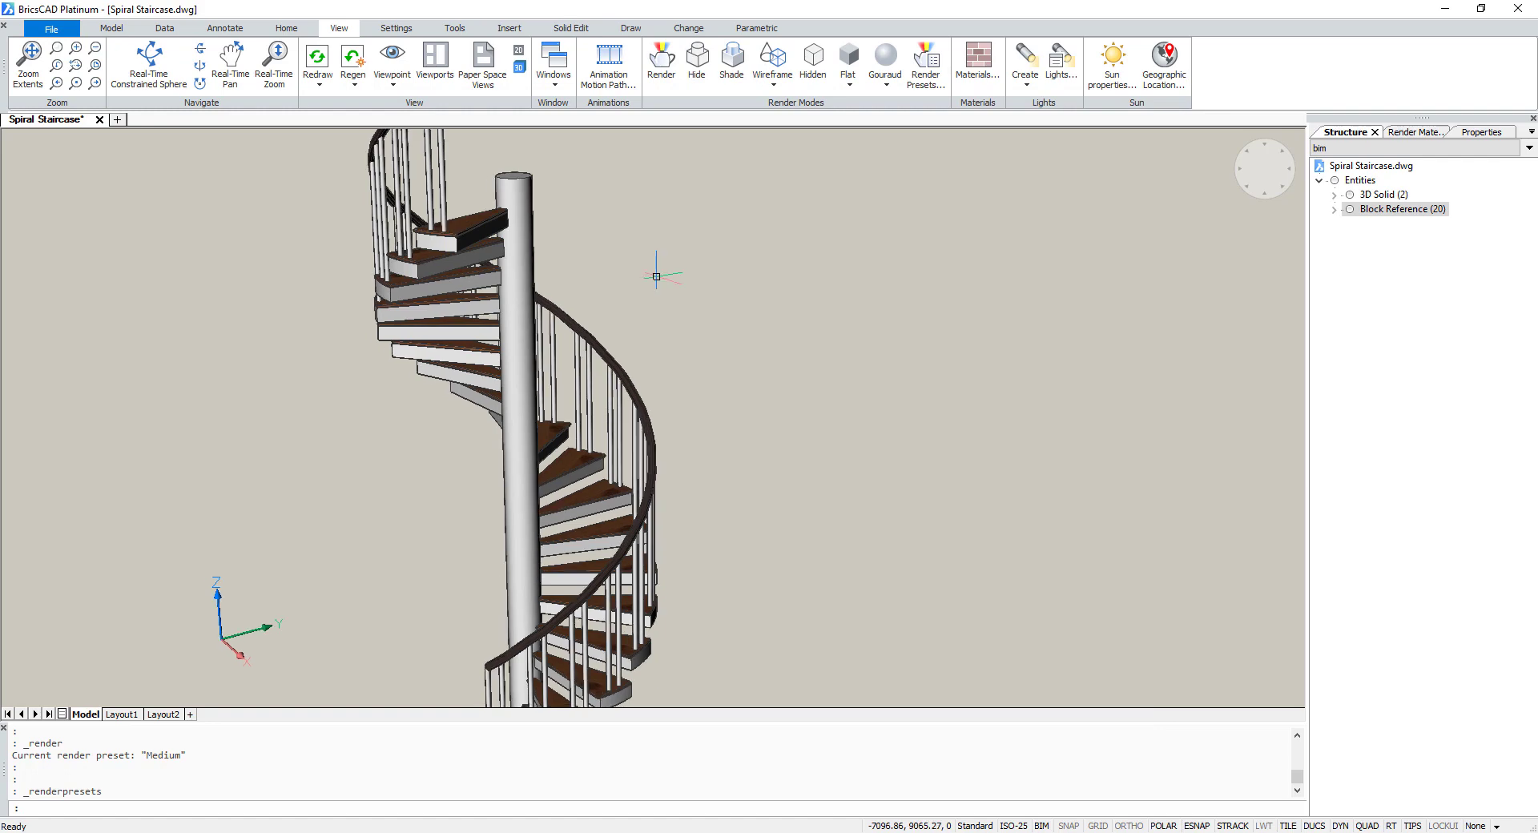
click(662, 58)
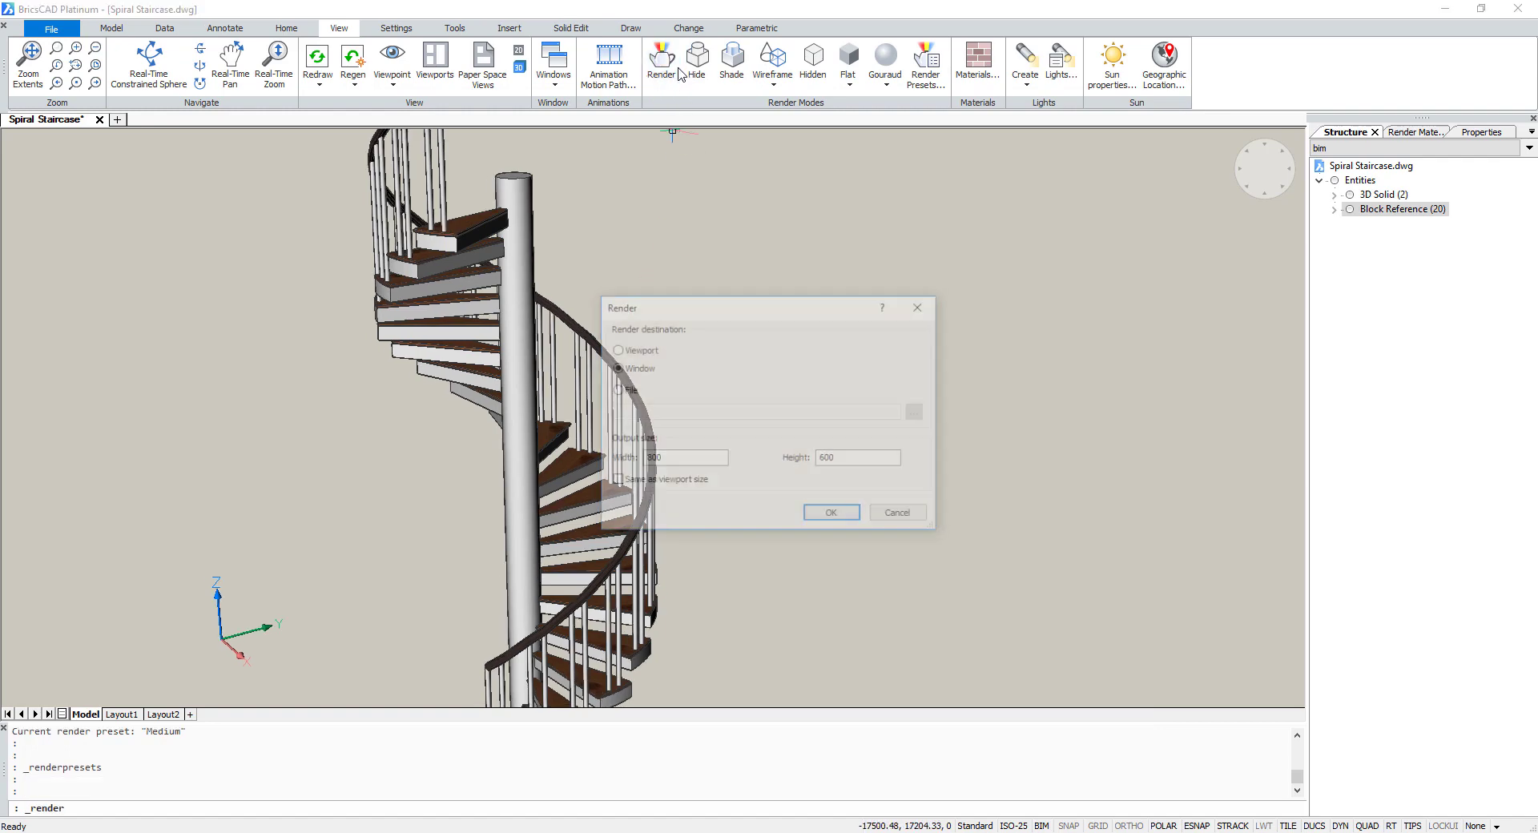
click(833, 515)
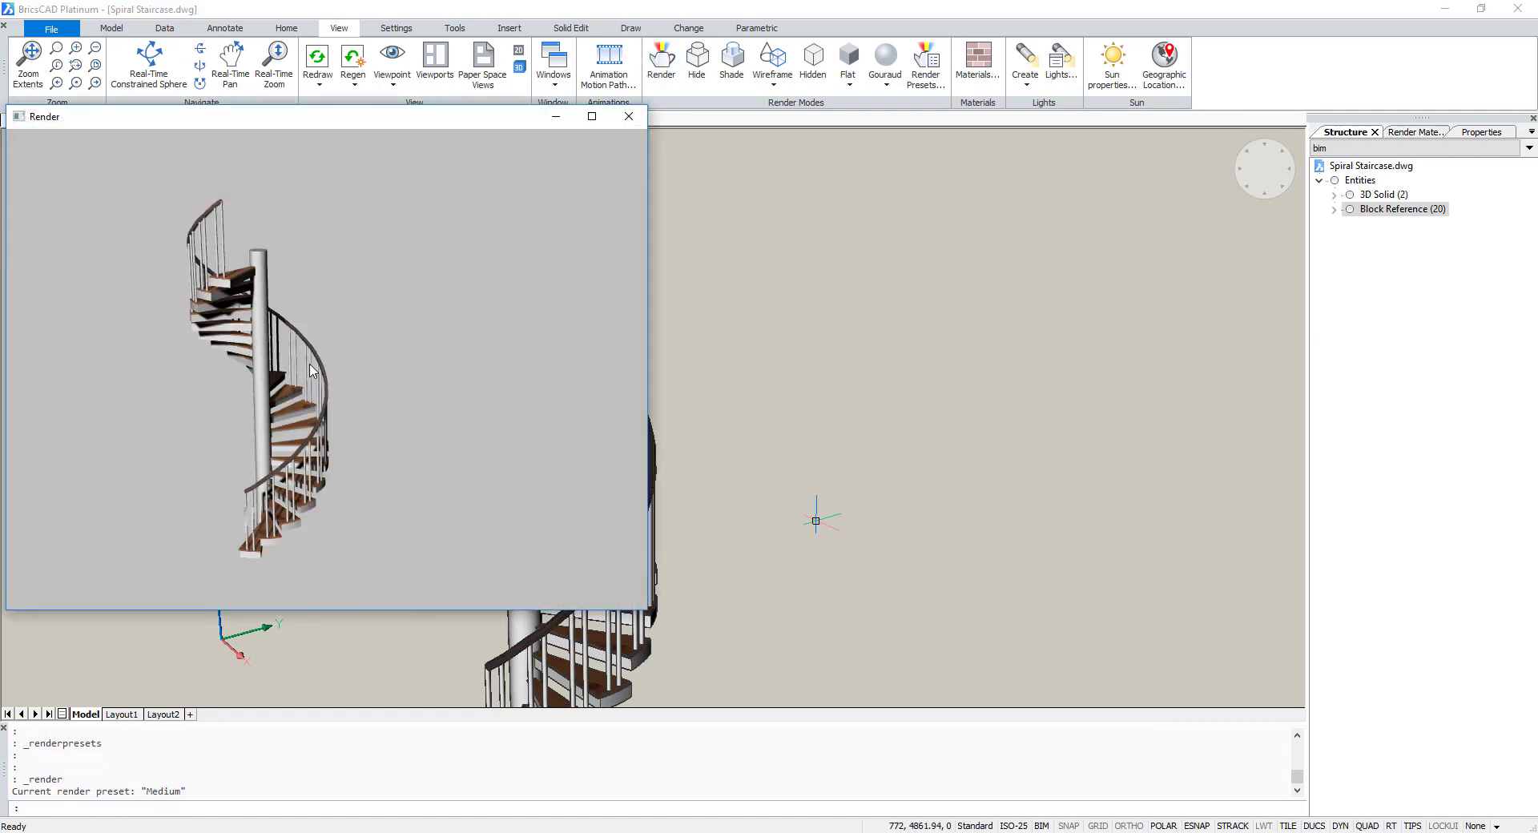
mouse_move(387, 118)
mouse_down()
mouse_move(587, 126)
mouse_move(738, 160)
mouse_up()
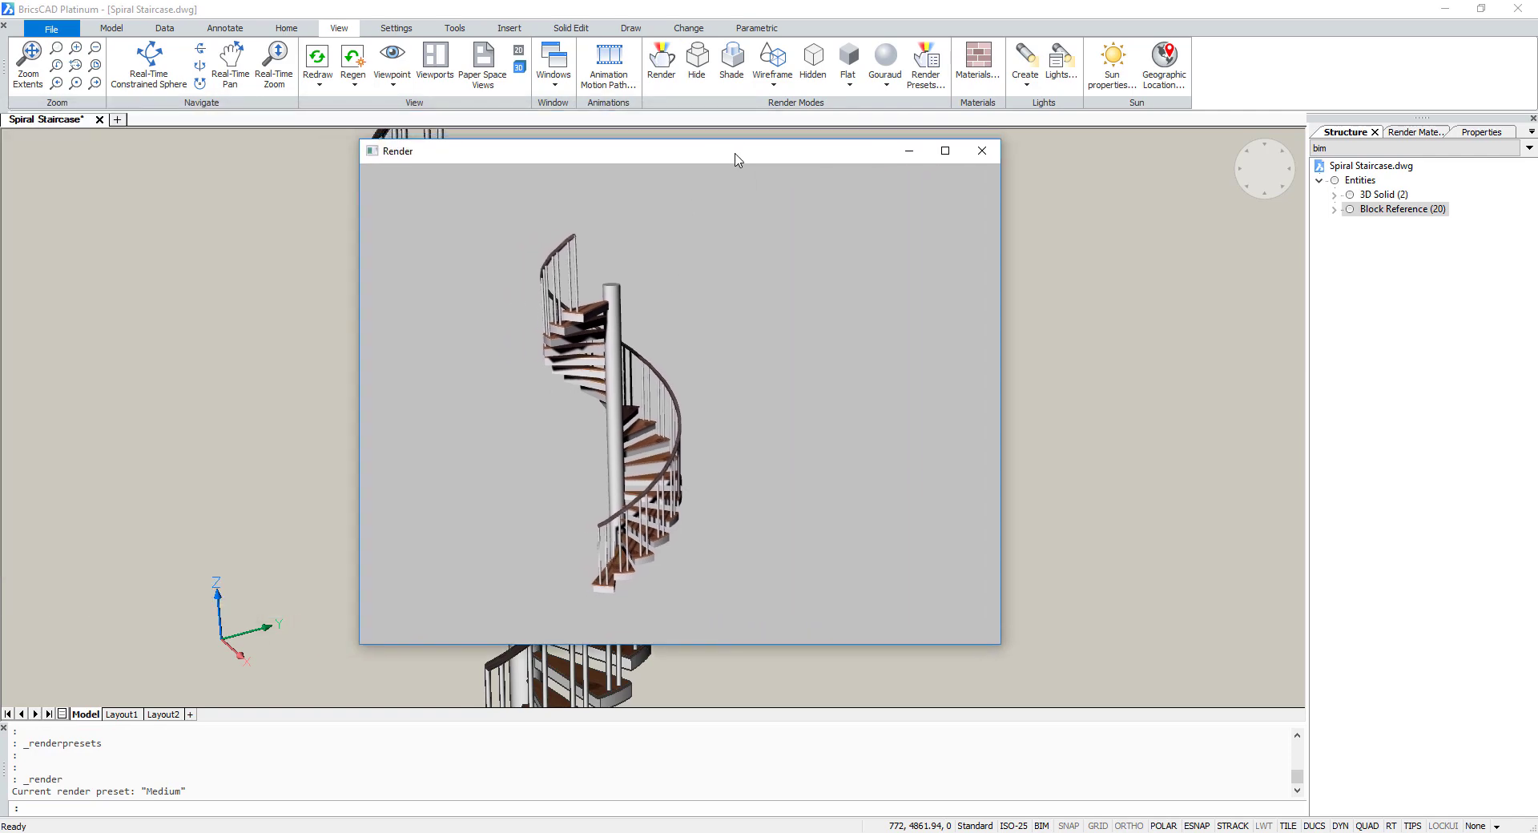
click(988, 157)
scroll(887, 543, down, 3)
scroll(911, 530, up, 1)
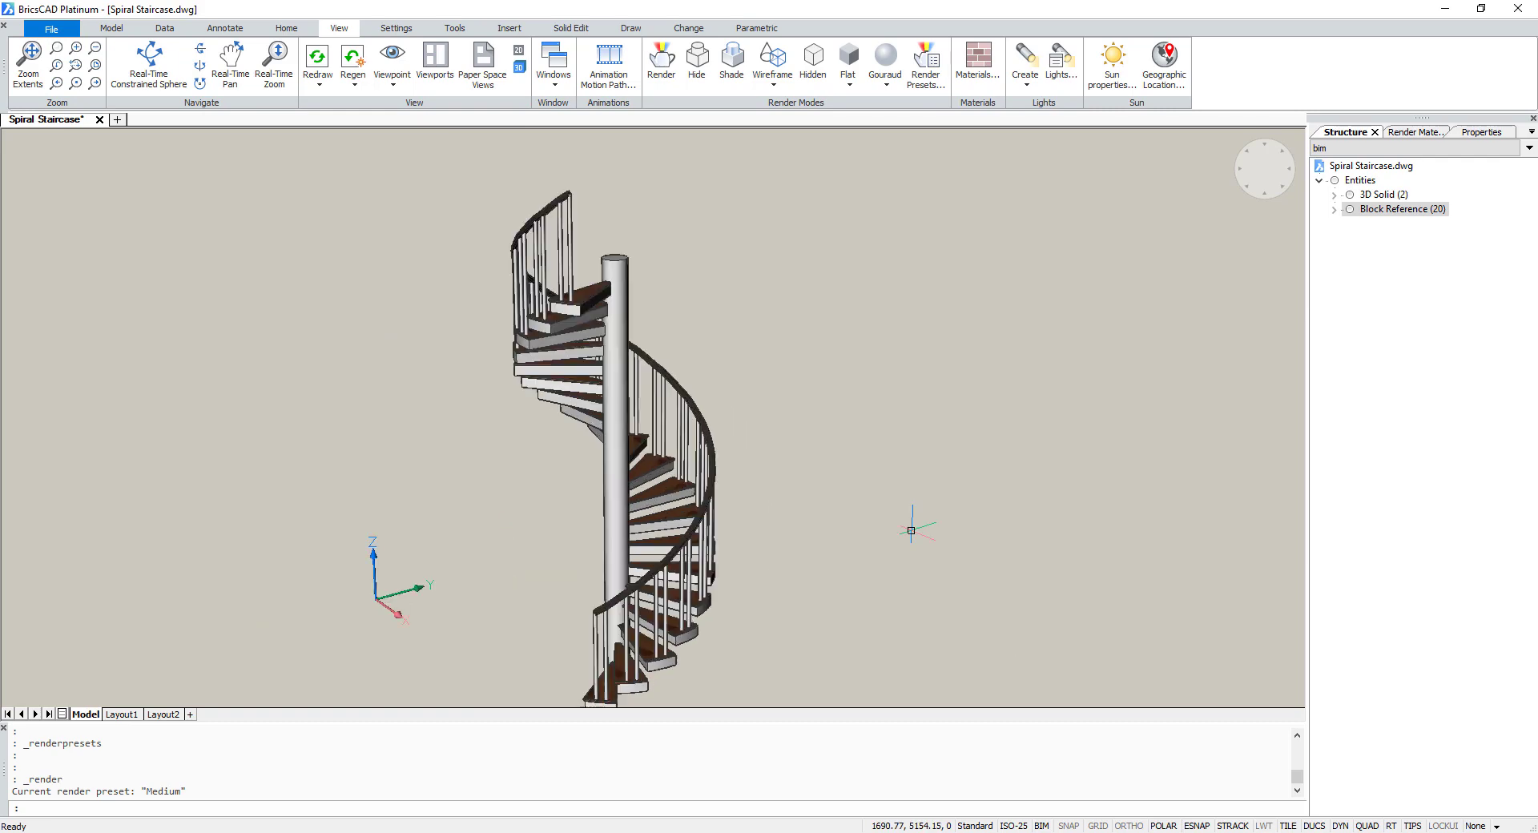
shift+middle_drag(982, 549, 624, 555)
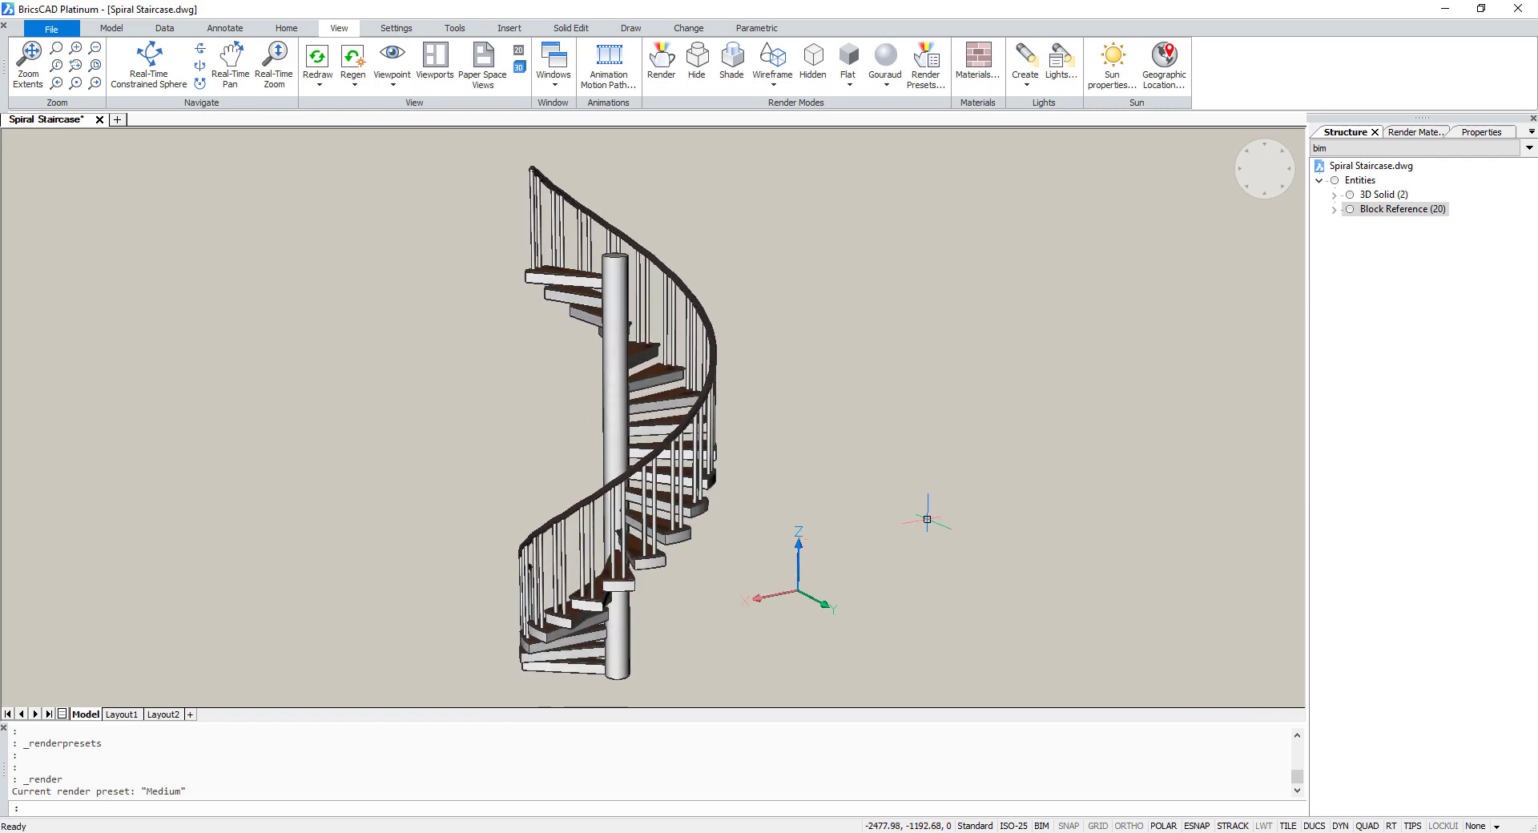
shift+middle_drag(927, 519, 1007, 597)
scroll(1026, 538, up, 2)
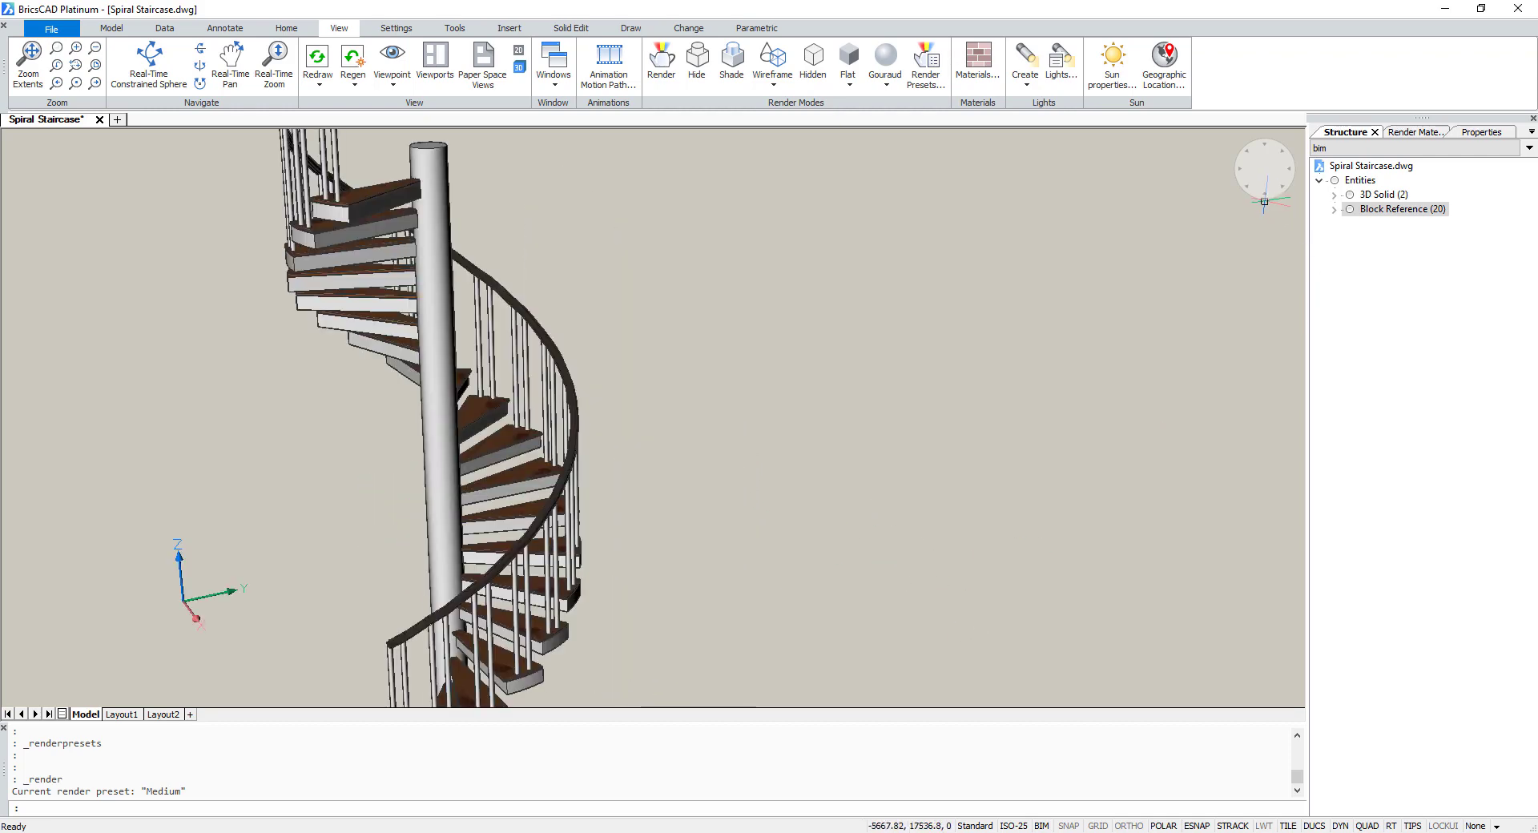